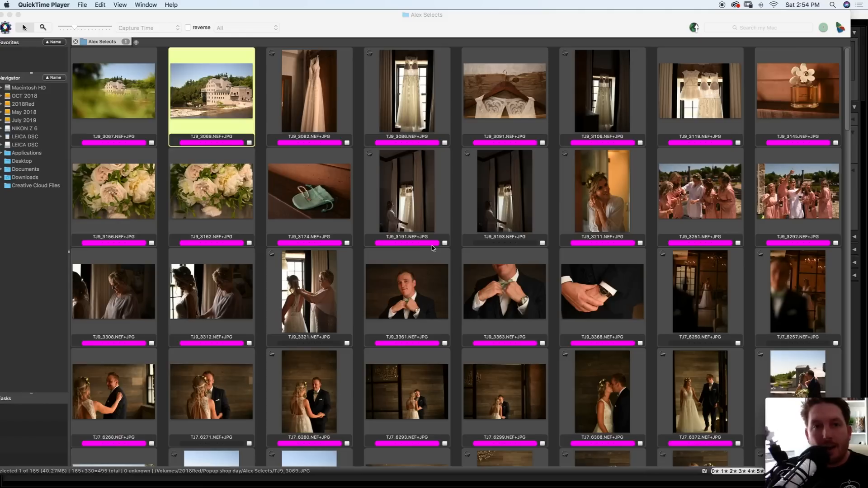
Preview the wedding selects full size one after another from the first photo, then return to the contact sheet
{"action": "left_click", "coordinate": [471, 17]}
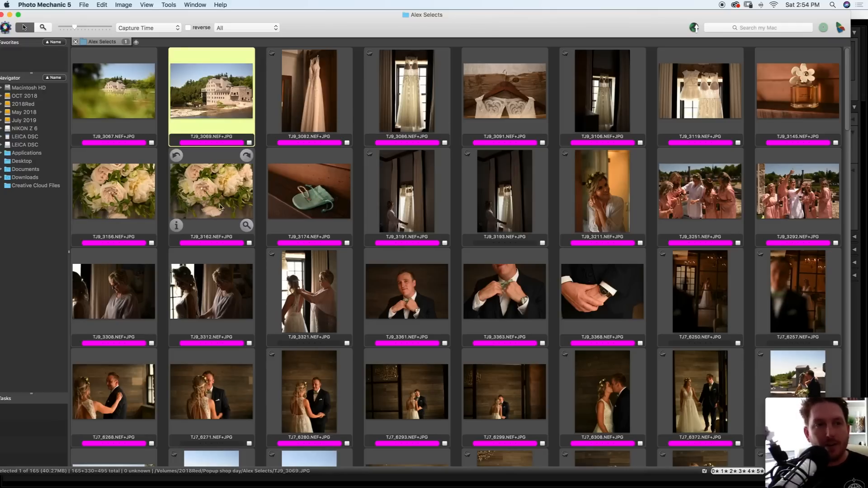
{"action": "double_click", "coordinate": [117, 92]}
{"action": "key", "text": "Right"}
{"action": "key", "text": "Right"}
{"action": "key", "text": "Right"}
{"action": "key", "text": "Right"}
{"action": "key", "text": "Right"}
{"action": "key", "text": "Right"}
{"action": "key", "text": "Right"}
{"action": "key", "text": "Right"}
{"action": "key", "text": "Right"}
{"action": "key", "text": "Right"}
{"action": "key", "text": "Right"}
{"action": "key", "text": "Right"}
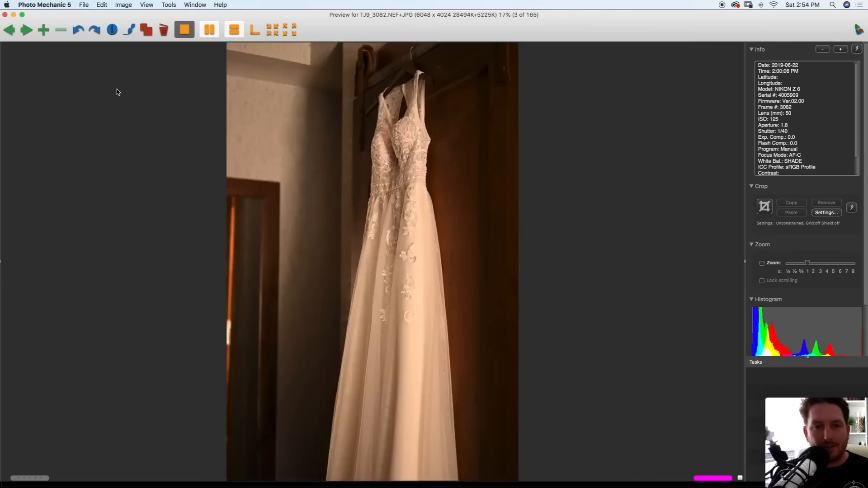
{"action": "key", "text": "Right"}
{"action": "key", "text": "Right"}
{"action": "key", "text": "Right"}
{"action": "key", "text": "Right"}
{"action": "key", "text": "Right"}
{"action": "key", "text": "Right"}
{"action": "key", "text": "Right"}
{"action": "key", "text": "Right"}
{"action": "key", "text": "Right"}
{"action": "key", "text": "Right"}
{"action": "key", "text": "Right"}
{"action": "key", "text": "Right"}
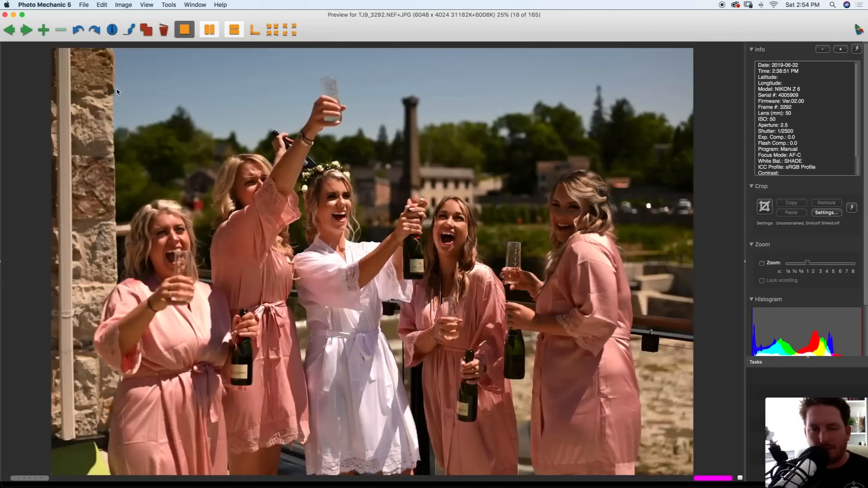
{"action": "key", "text": "Right"}
{"action": "key", "text": "Right"}
{"action": "key", "text": "Right"}
{"action": "key", "text": "Right"}
{"action": "key", "text": "Right"}
{"action": "key", "text": "Right"}
{"action": "key", "text": "Right"}
{"action": "key", "text": "Right"}
{"action": "key", "text": "Right"}
{"action": "key", "text": "Right"}
{"action": "key", "text": "Right"}
{"action": "key", "text": "Right"}
{"action": "key", "text": "Right"}
{"action": "key", "text": "Right"}
{"action": "key", "text": "Right"}
{"action": "key", "text": "Right"}
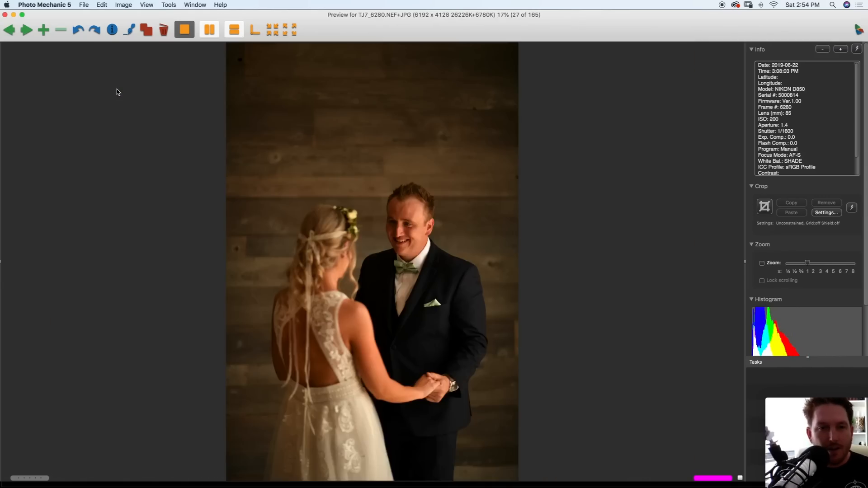
{"action": "key", "text": "Right"}
{"action": "key", "text": "Right"}
{"action": "key", "text": "Right"}
{"action": "key", "text": "Right"}
{"action": "key", "text": "Right"}
{"action": "key", "text": "Right"}
{"action": "key", "text": "Right"}
{"action": "key", "text": "Right"}
{"action": "key", "text": "Right"}
{"action": "key", "text": "Right"}
{"action": "key", "text": "Right"}
{"action": "key", "text": "Right"}
{"action": "key", "text": "Right"}
{"action": "key", "text": "Right"}
{"action": "key", "text": "Right"}
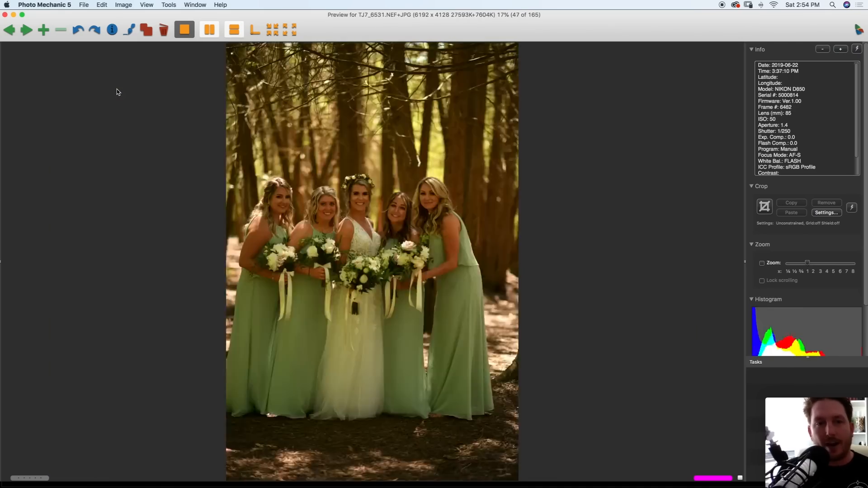
{"action": "left_click", "coordinate": [5, 15]}
{"action": "scroll", "coordinate": [532, 254], "scroll_direction": "up", "scroll_amount": 5}
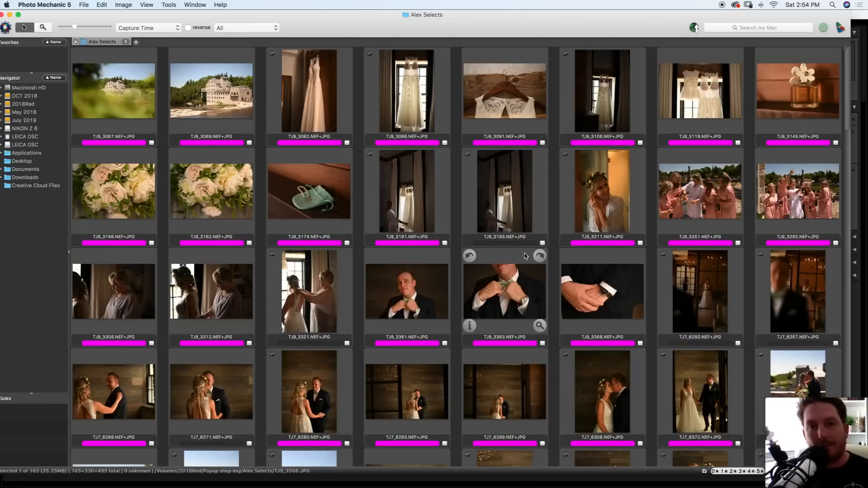
Select all photos in the contact sheet and move the webcam window clear of the color class filters
{"action": "left_click", "coordinate": [150, 93]}
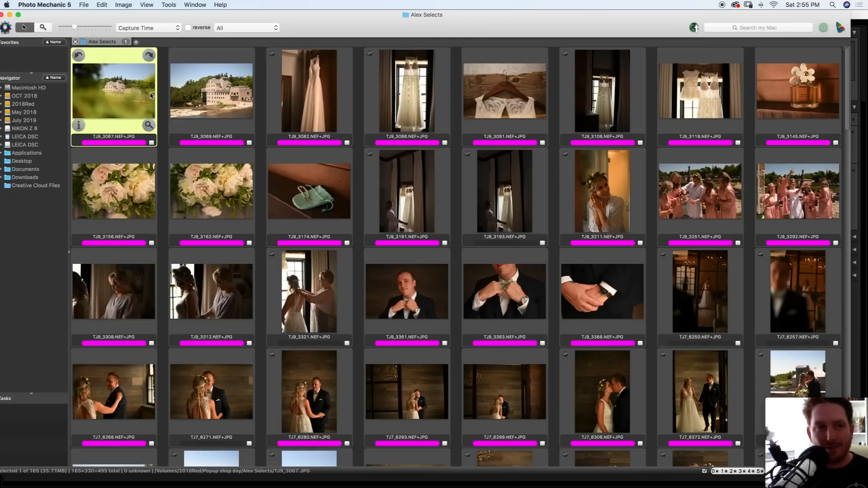
{"action": "key", "text": "super+a"}
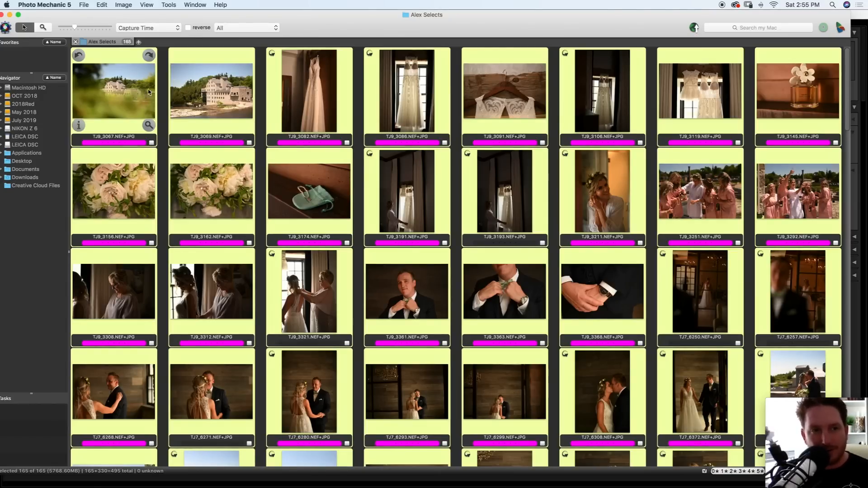
{"action": "mouse_move", "coordinate": [796, 425]}
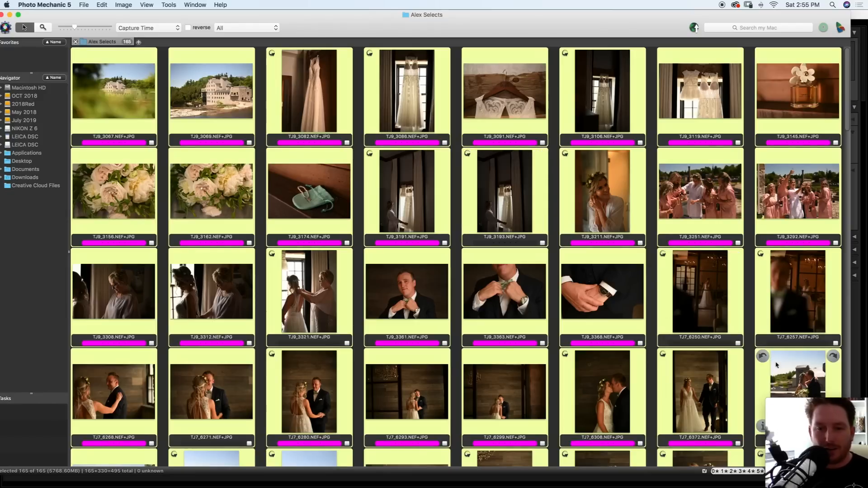
{"action": "left_click_drag", "start_coordinate": [797, 426], "coordinate": [866, 399]}
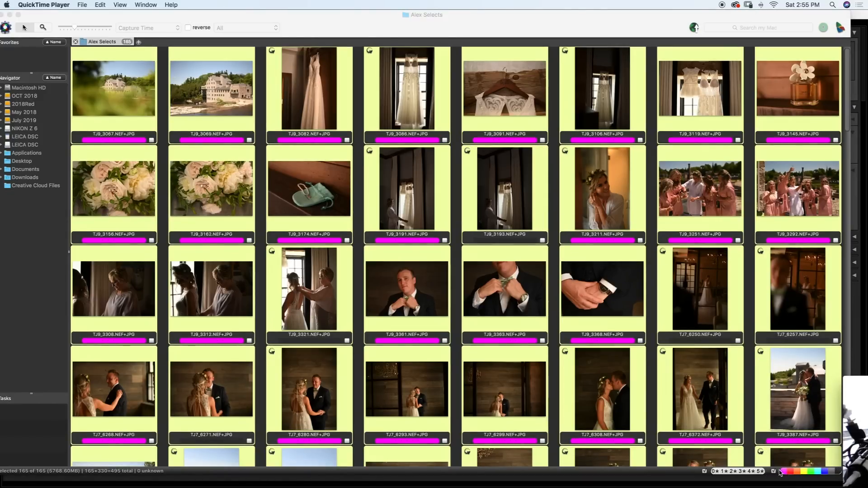
Filter the contact sheet by color class to show only the magenta-tagged photos, and move the webcam window back into view
{"action": "left_click", "coordinate": [780, 473]}
{"action": "left_click", "coordinate": [786, 473]}
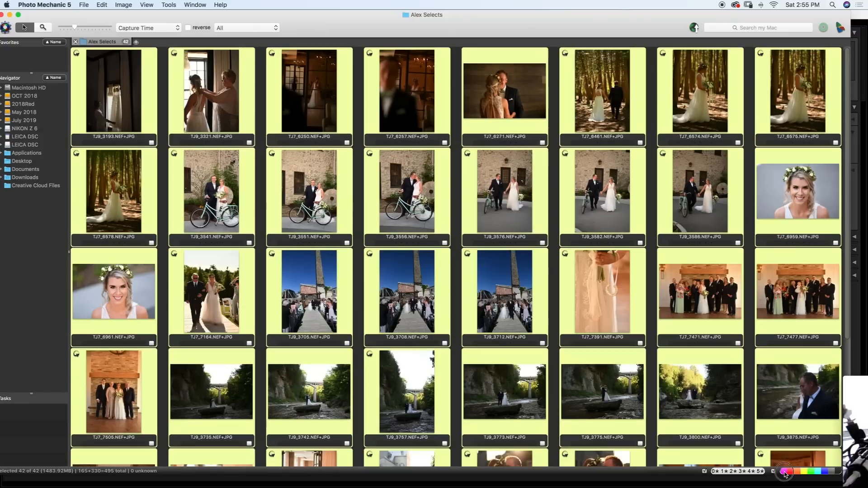
{"action": "left_click", "coordinate": [785, 473]}
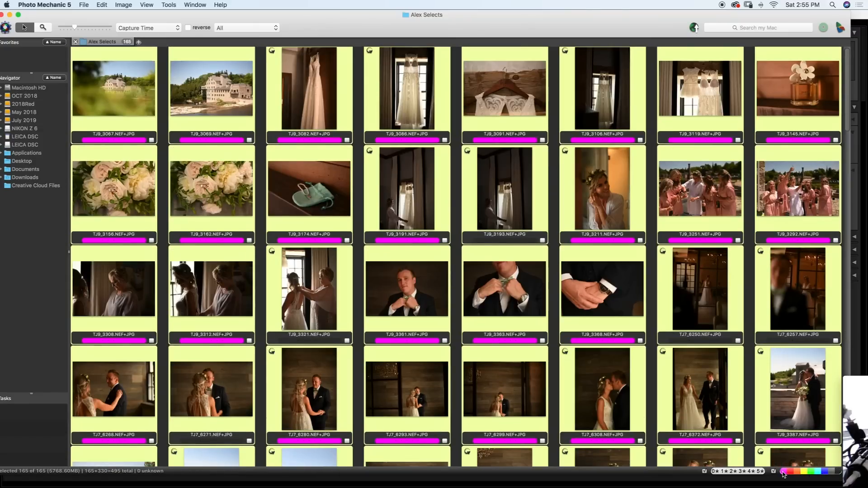
{"action": "left_click", "coordinate": [838, 473]}
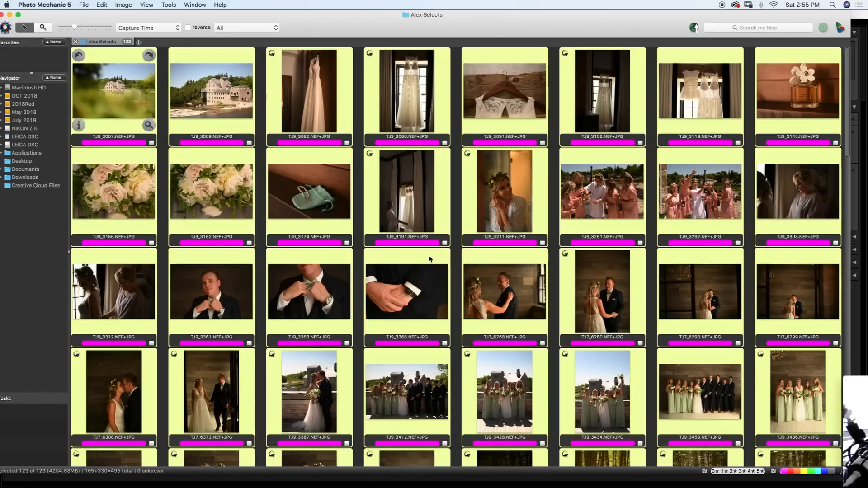
{"action": "left_click_drag", "start_coordinate": [857, 384], "coordinate": [761, 368]}
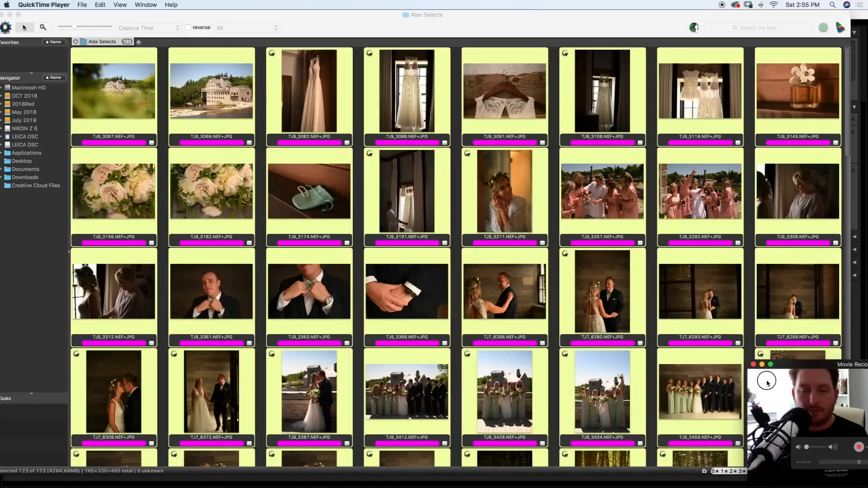
Bring all the filtered photos into Lightroom Classic and import them with the Add option, leaving the files in place
{"action": "left_click", "coordinate": [555, 278]}
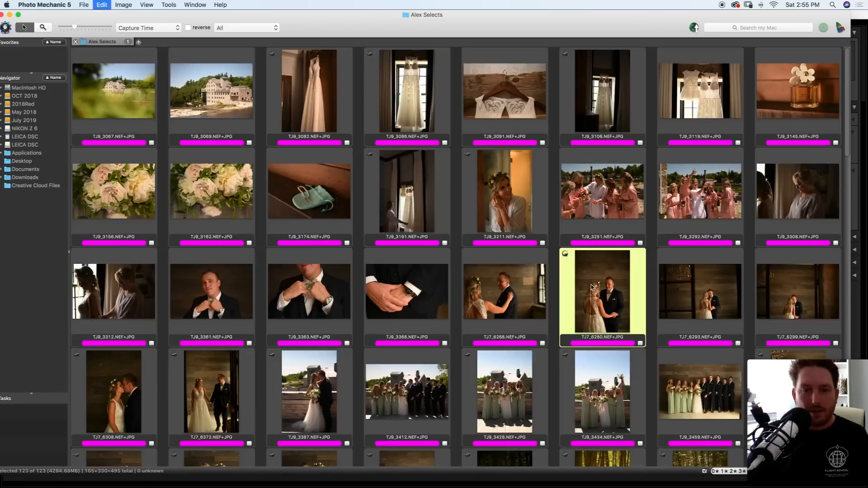
{"action": "left_click_drag", "start_coordinate": [591, 288], "coordinate": [398, 214]}
{"action": "key", "text": "super+Tab"}
{"action": "key", "text": "super+Tab"}
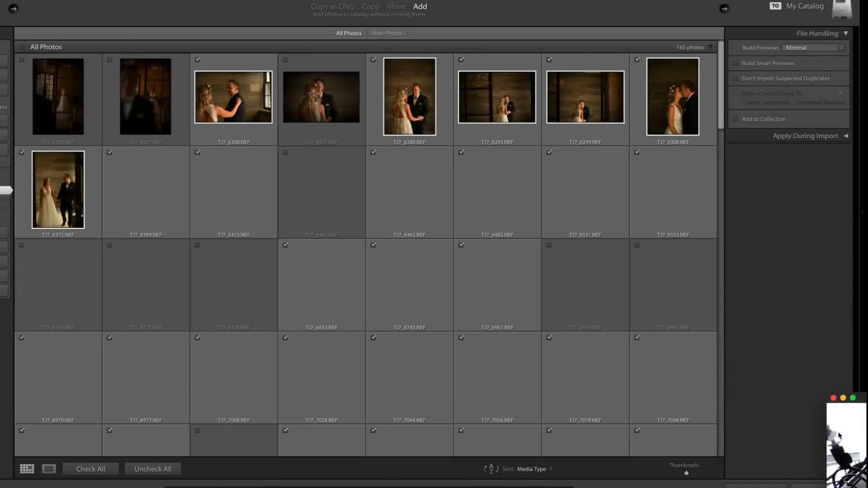
{"action": "left_click", "coordinate": [837, 454]}
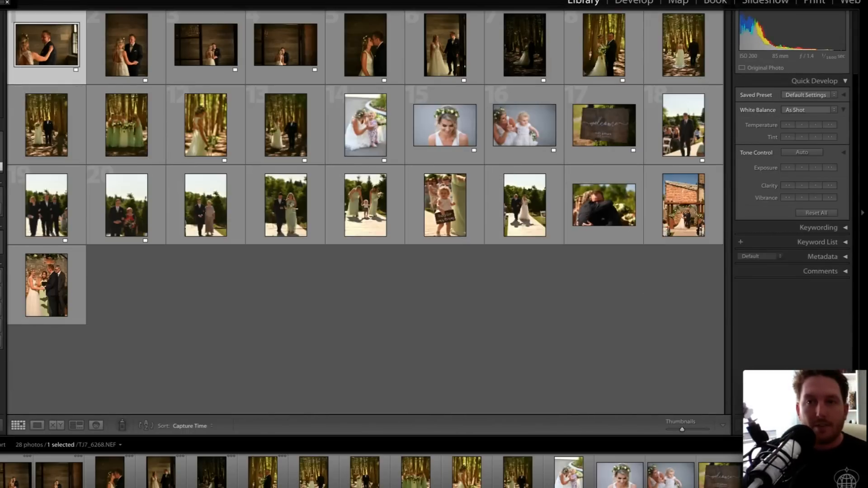
View photo TJ7_6268 in the Develop module, then return to the Library grid and select TJ7_6633
{"action": "left_click", "coordinate": [629, 4]}
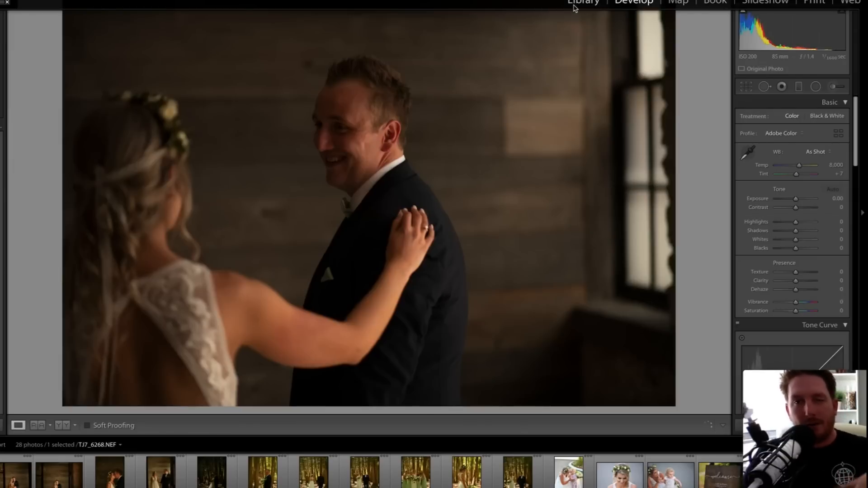
{"action": "left_click", "coordinate": [574, 7]}
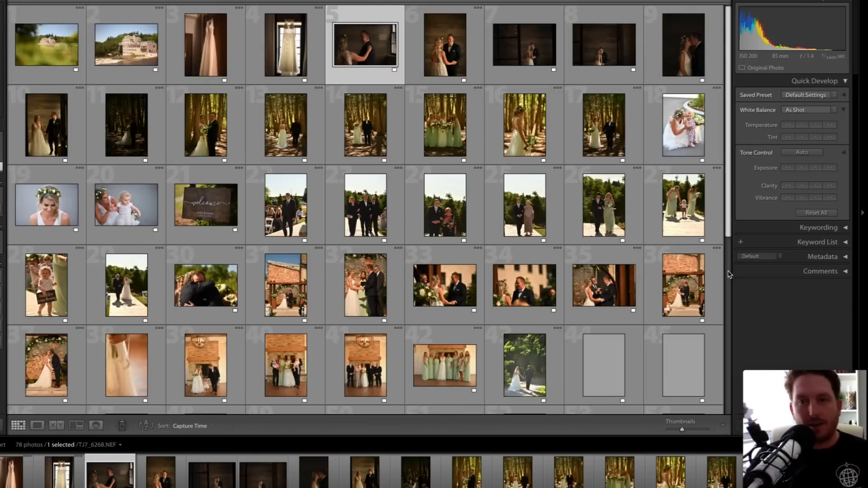
{"action": "left_click", "coordinate": [609, 143]}
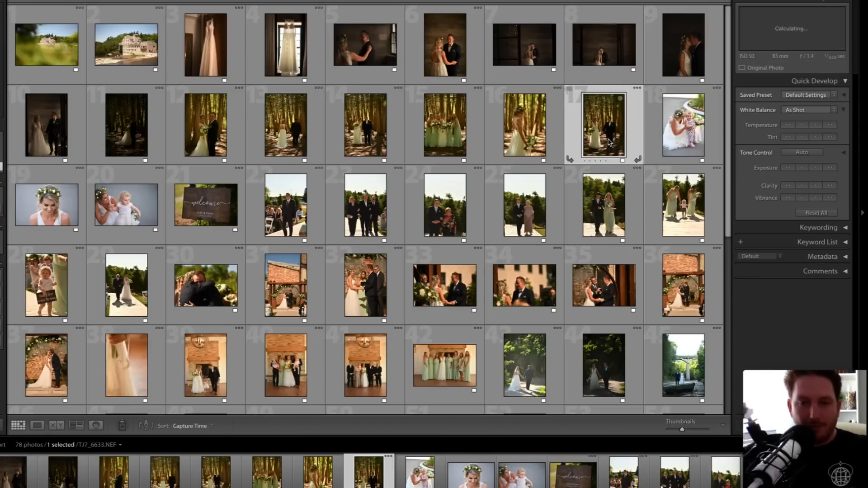
{"action": "key", "text": "j"}
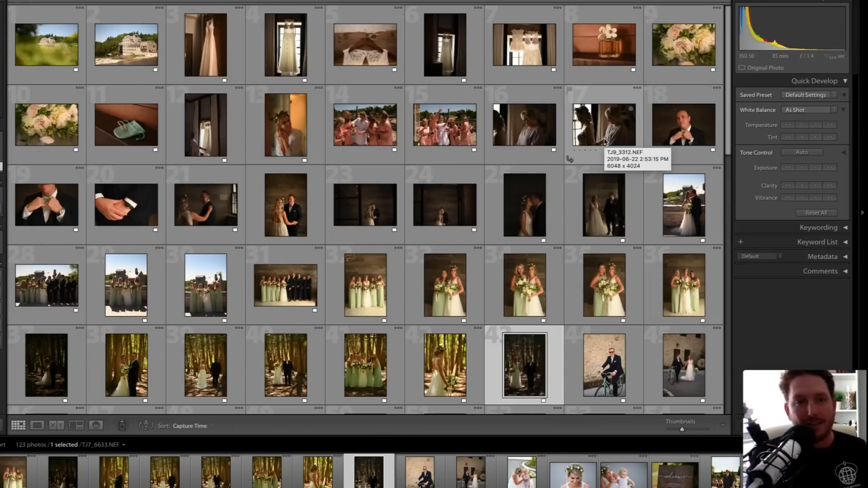
Select all the imported photos in the Library grid and examine the Quick Develop tone controls
{"action": "left_click", "coordinate": [557, 195]}
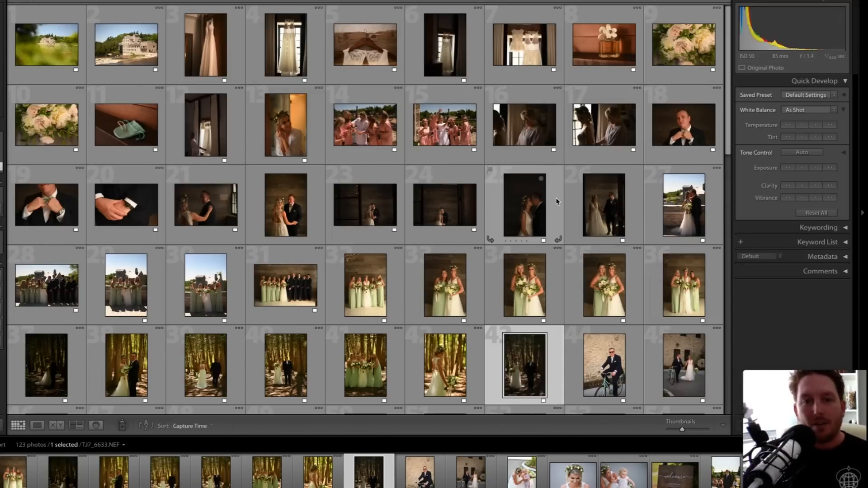
{"action": "key", "text": "ctrl+a"}
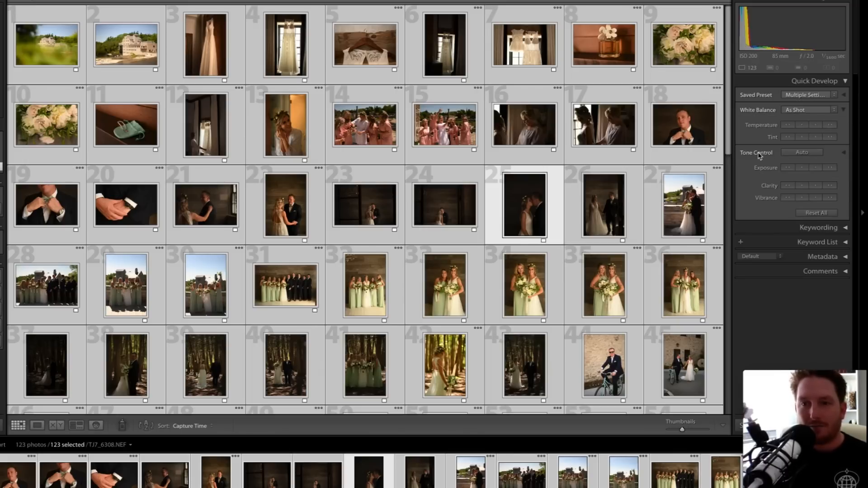
{"action": "left_click", "coordinate": [844, 154]}
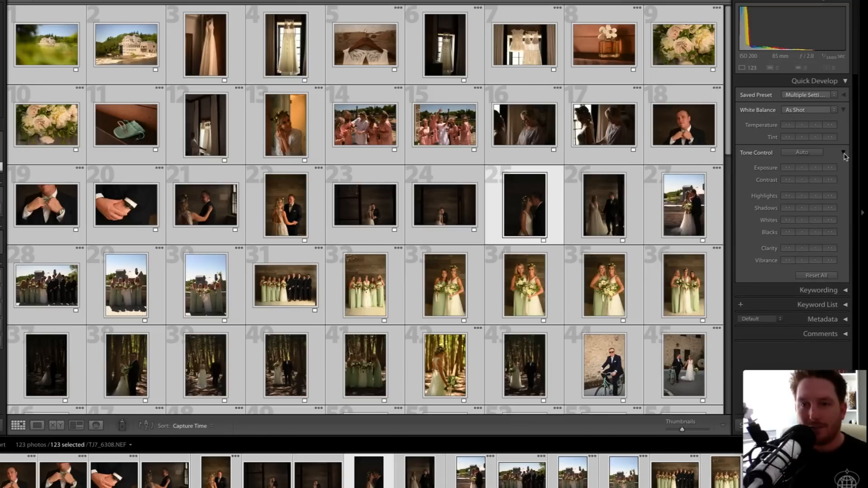
{"action": "left_click", "coordinate": [844, 153]}
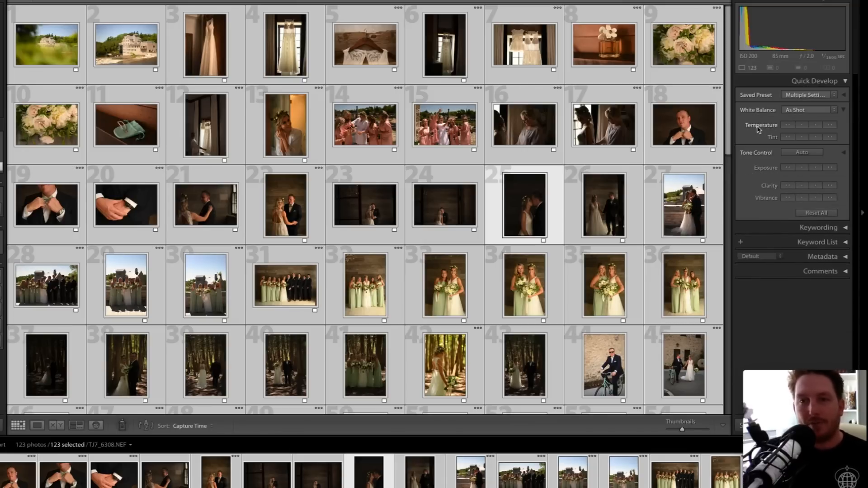
{"action": "scroll", "coordinate": [605, 153], "scroll_direction": "down", "scroll_amount": 1}
{"action": "scroll", "coordinate": [427, 53], "scroll_direction": "up", "scroll_amount": 1}
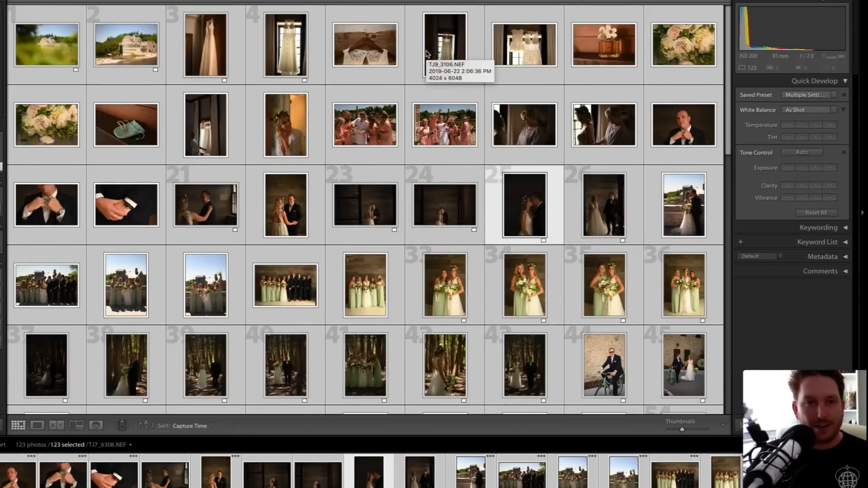
Try to synchronize the develop settings of TJ9_3106, including White Balance, across all the imported photos
{"action": "left_click", "coordinate": [426, 53]}
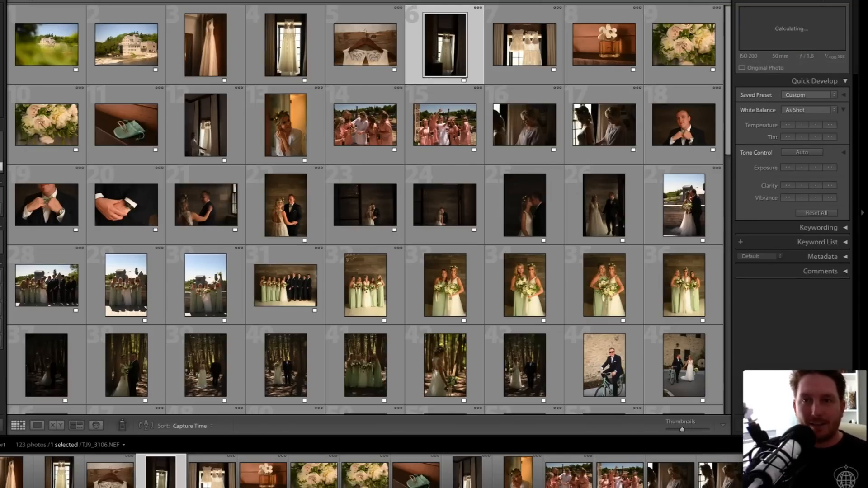
{"action": "left_click", "coordinate": [643, 2]}
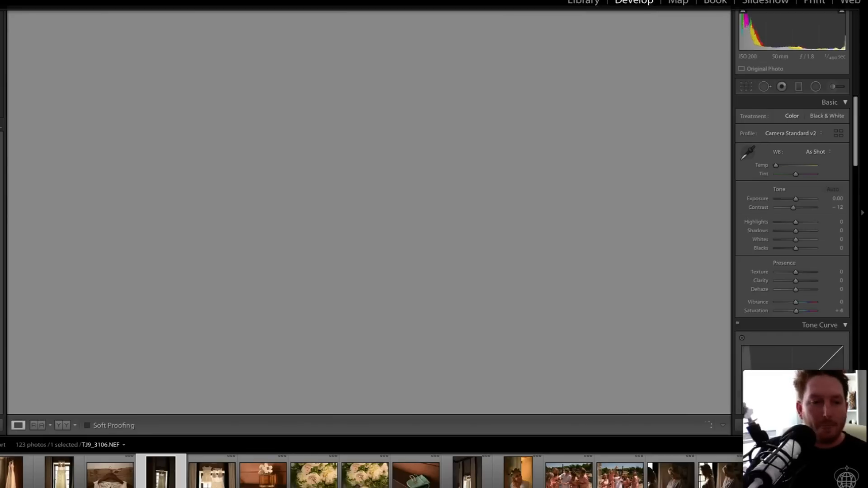
{"action": "key", "text": "super+a"}
{"action": "key", "text": "super+shift+s"}
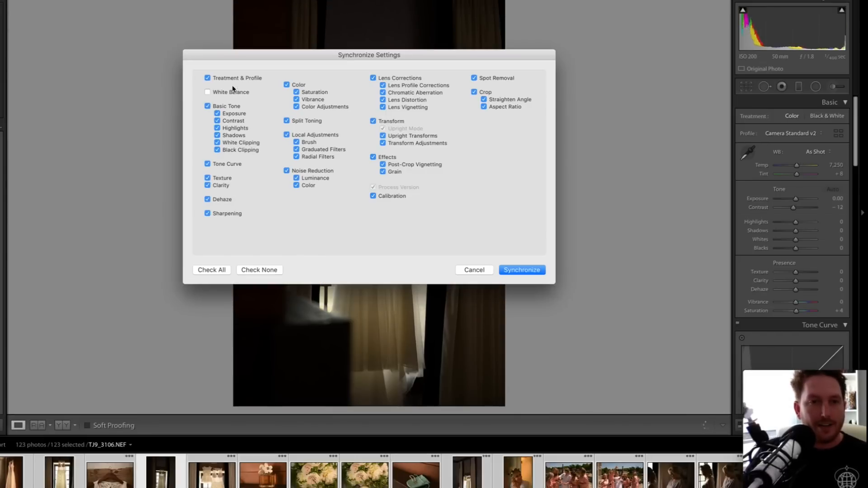
{"action": "left_click", "coordinate": [212, 93]}
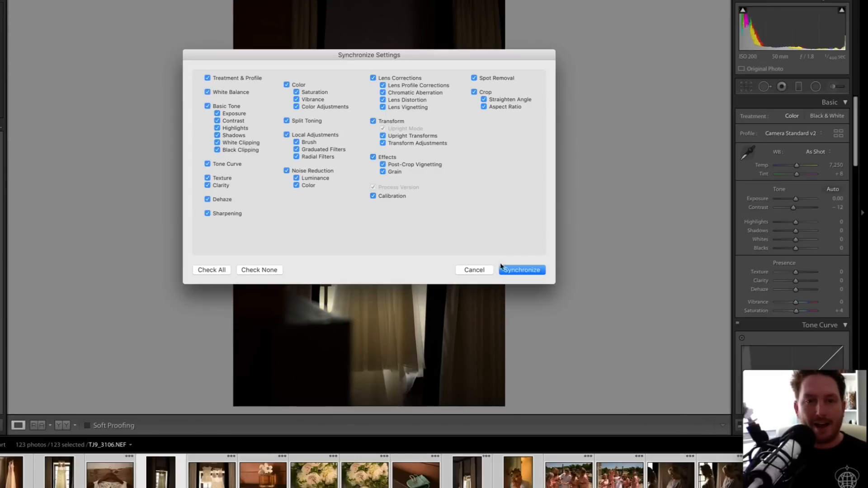
{"action": "left_click", "coordinate": [475, 270]}
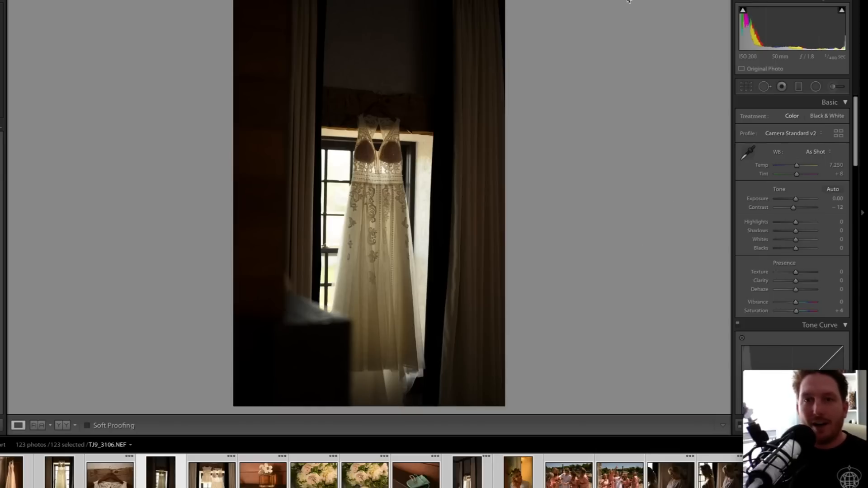
Select TJ7_6372 in the Library grid and open it in Develop, then move to the first photo, TJ9_3067
{"action": "mouse_move", "coordinate": [591, 2]}
{"action": "left_click", "coordinate": [585, 3]}
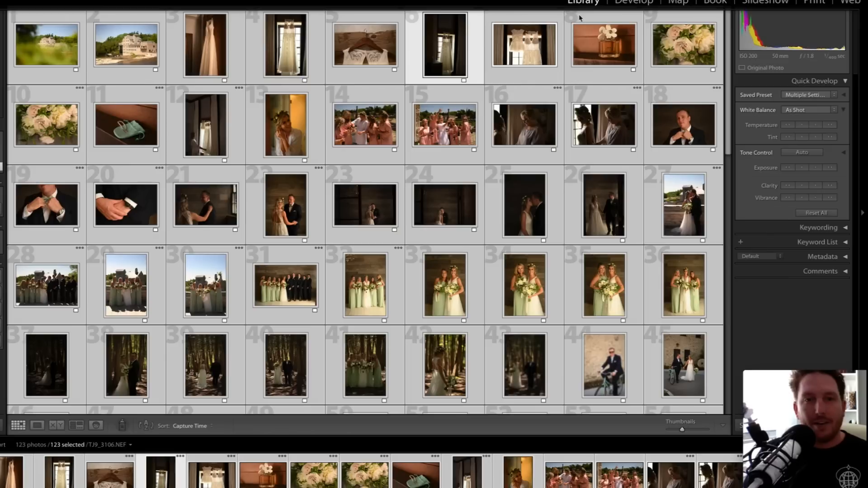
{"action": "left_click", "coordinate": [570, 199]}
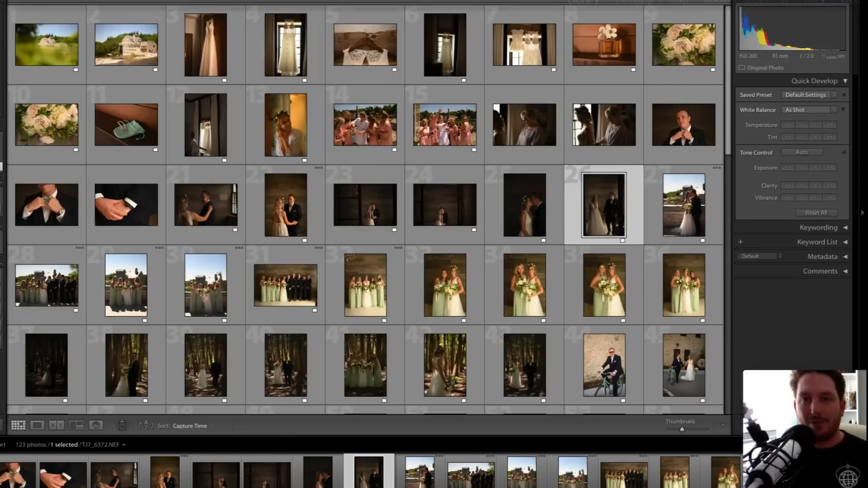
{"action": "left_click", "coordinate": [634, 2]}
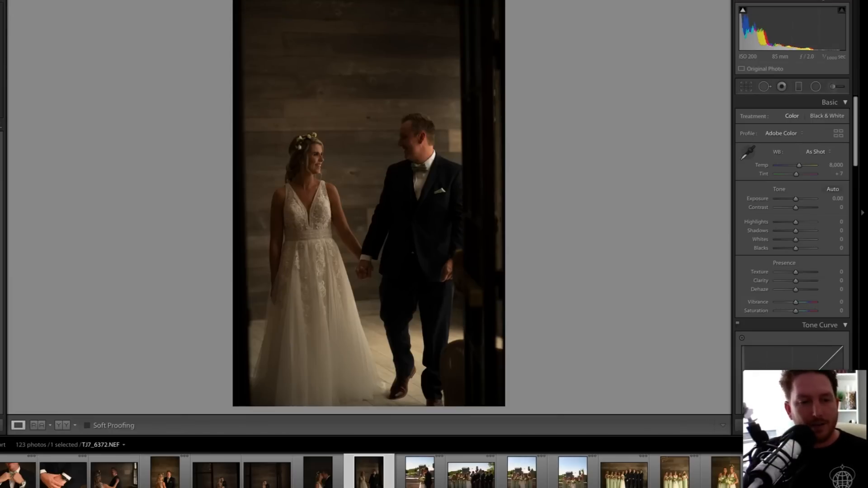
{"action": "scroll", "coordinate": [370, 473], "scroll_direction": "left", "scroll_amount": 10}
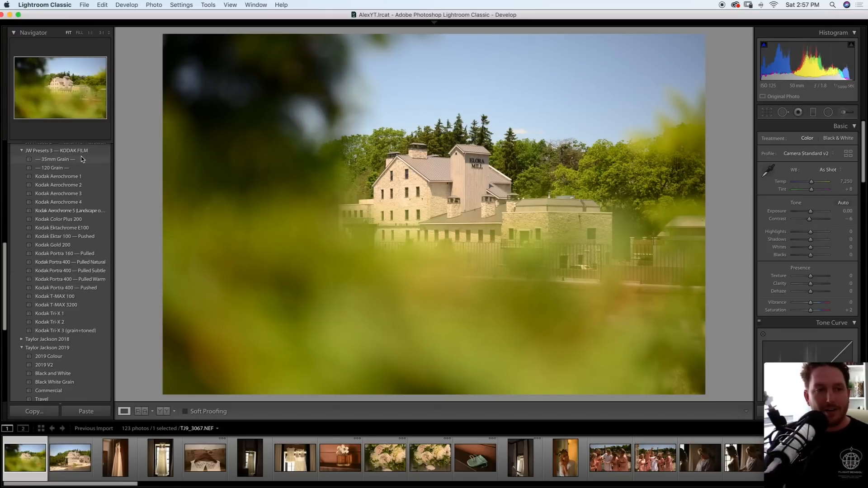
Preview the Kodak Aerochrome 1, 2 and 3 presets on photo TJ9_3067
{"action": "left_click", "coordinate": [71, 186]}
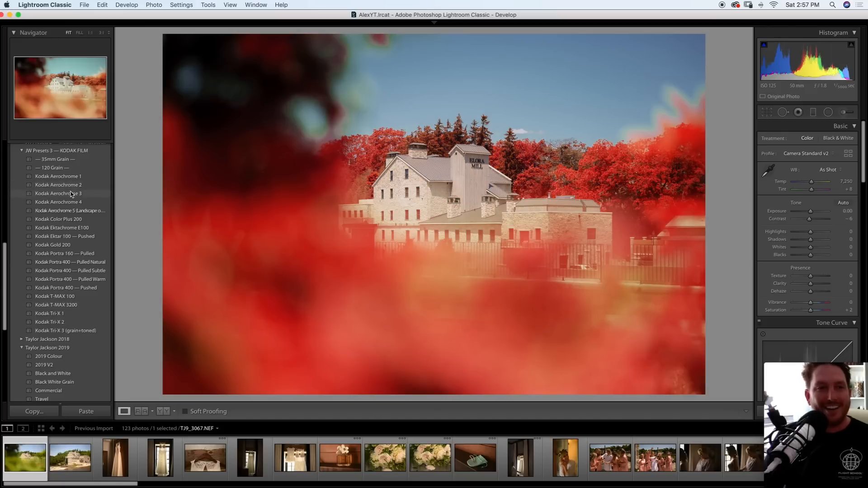
{"action": "left_click", "coordinate": [71, 195]}
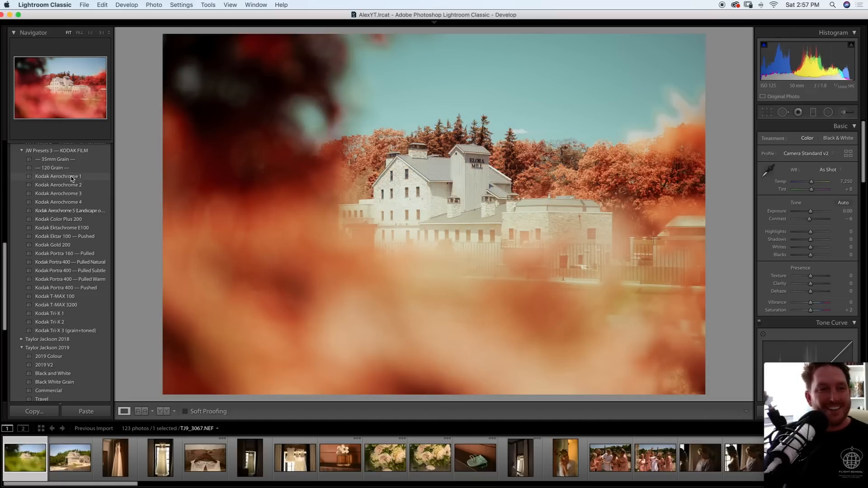
{"action": "left_click", "coordinate": [72, 178]}
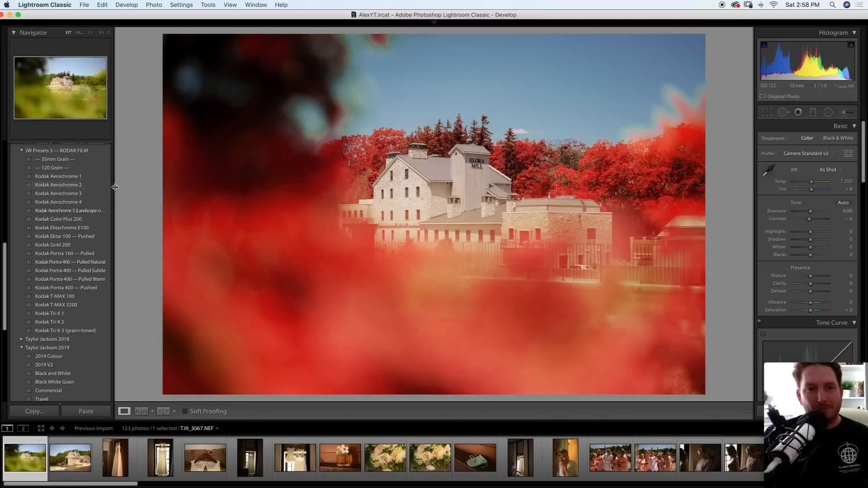
Apply the Taylor Jackson Subtle preset to TJ9_3067 and set its Exposure to +0.20 and Blacks to -57
{"action": "scroll", "coordinate": [93, 256], "scroll_direction": "down", "scroll_amount": 8}
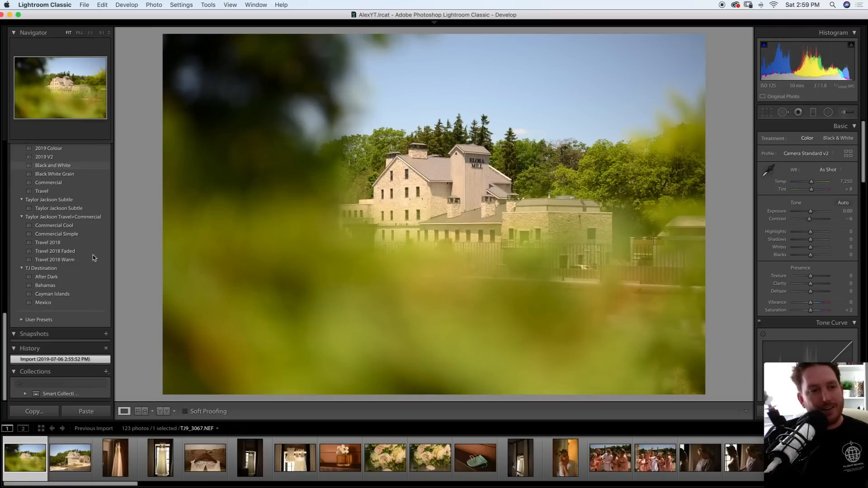
{"action": "left_click", "coordinate": [63, 211]}
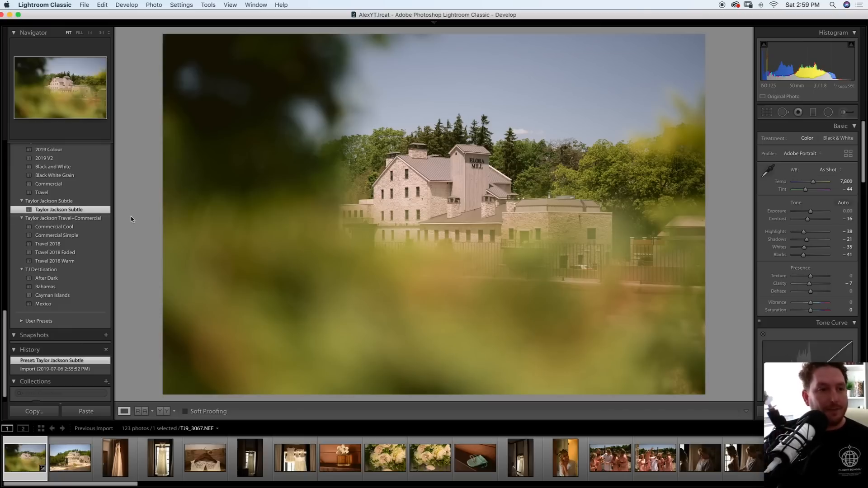
{"action": "scroll", "coordinate": [109, 217], "scroll_direction": "up", "scroll_amount": 3}
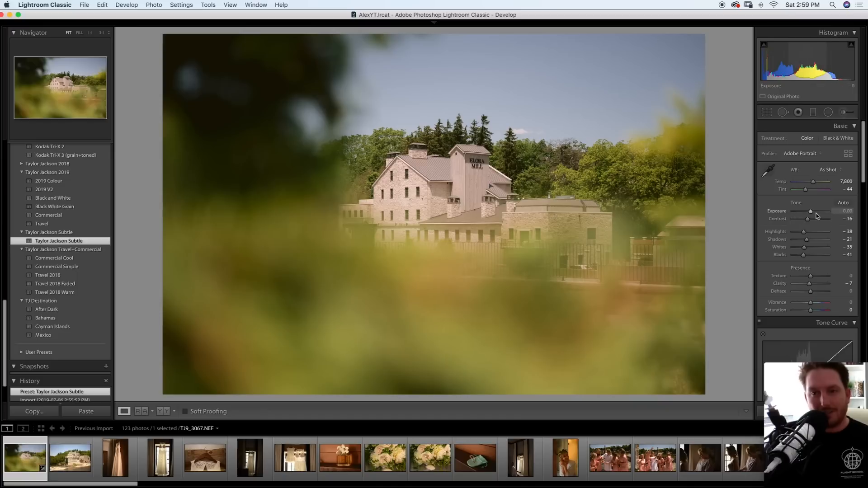
{"action": "left_click_drag", "start_coordinate": [811, 211], "coordinate": [813, 212]}
{"action": "left_click_drag", "start_coordinate": [804, 257], "coordinate": [802, 259]}
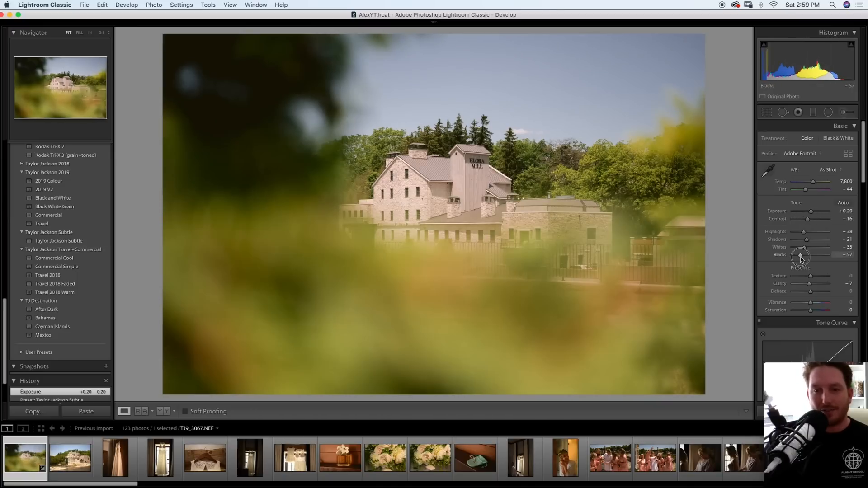
Apply the Taylor Jackson Subtle preset to the next photo, TJ9_3069
{"action": "key", "text": "Right"}
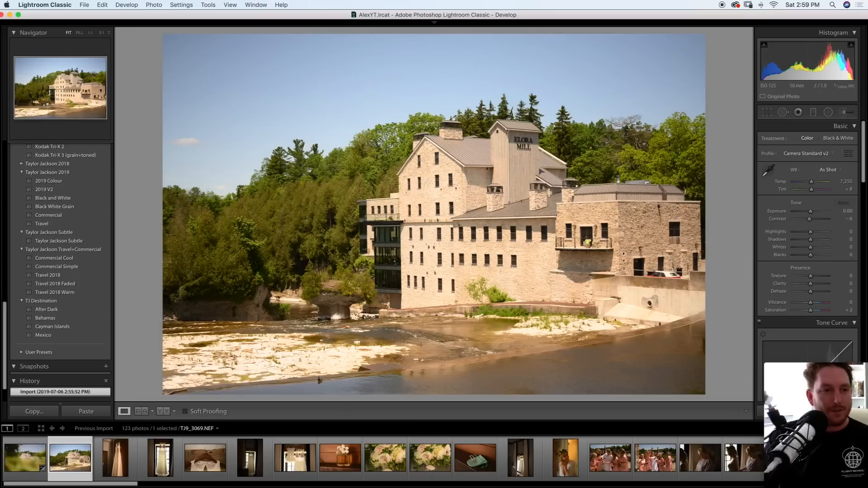
{"action": "left_click", "coordinate": [57, 241]}
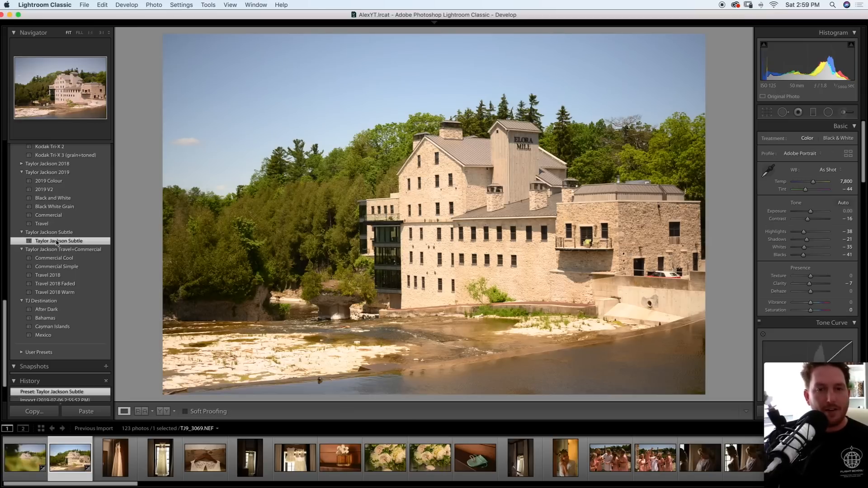
{"action": "key", "text": "super+s"}
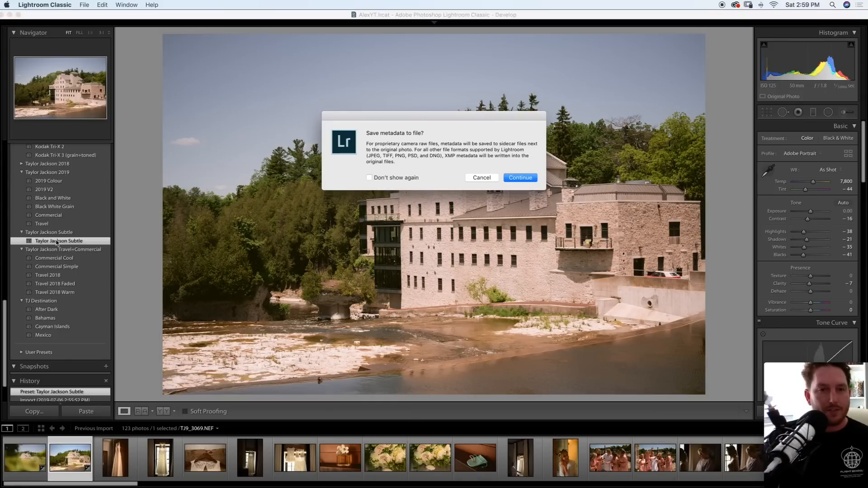
{"action": "left_click", "coordinate": [503, 178]}
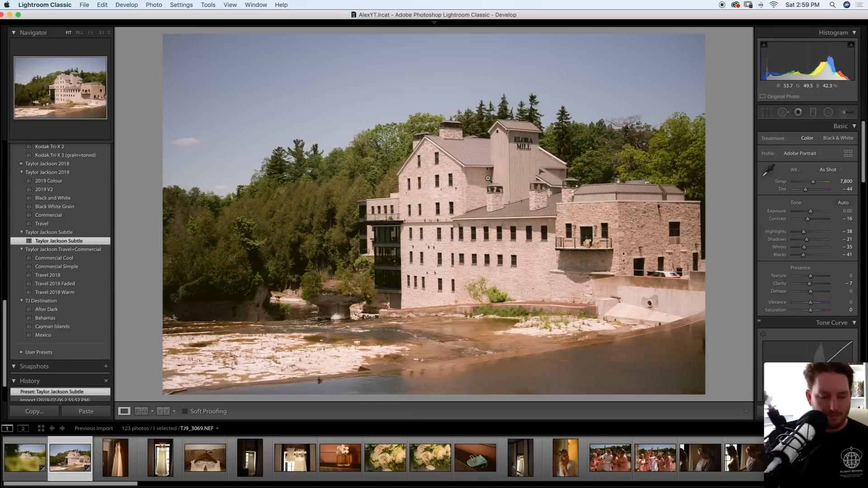
Select all the imported photos and synchronize the develop settings of TJ9_3069 across them, leaving White Balance out
{"action": "key", "text": "super+a"}
{"action": "key", "text": "super+shift+s"}
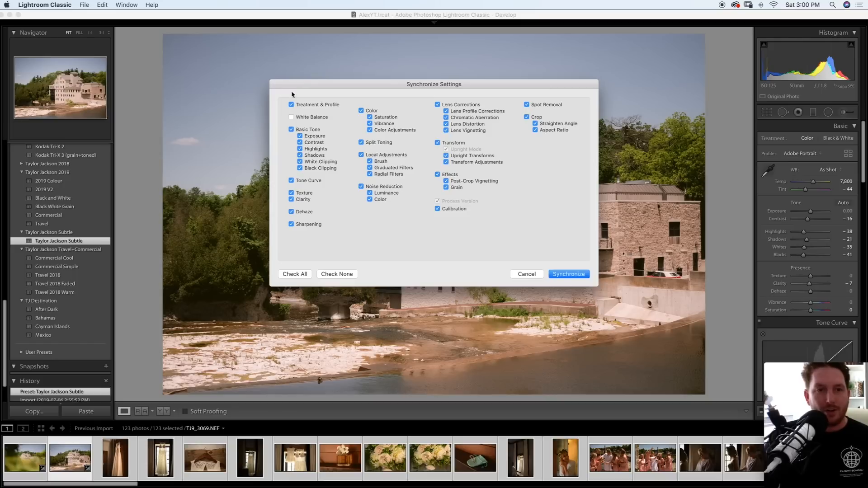
{"action": "left_click", "coordinate": [584, 279]}
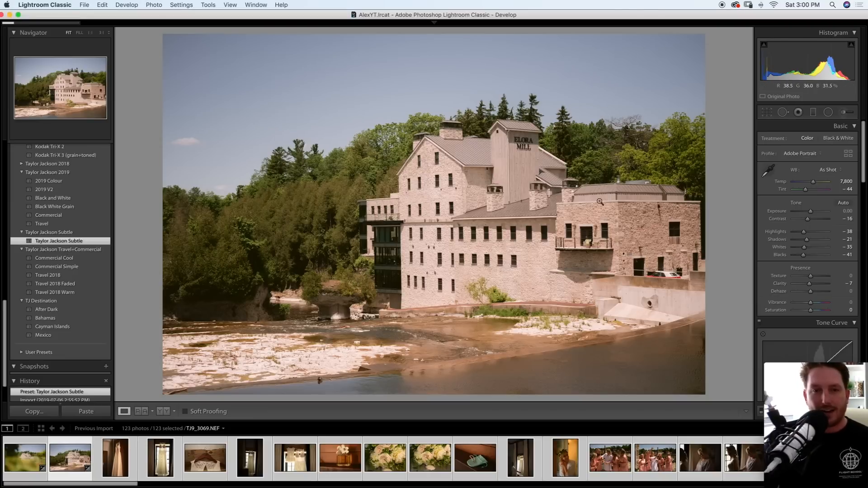
Check the synchronized TJ9_3067, then repeat the synchronization from TJ9_3069 across all the photos
{"action": "left_click", "coordinate": [35, 442]}
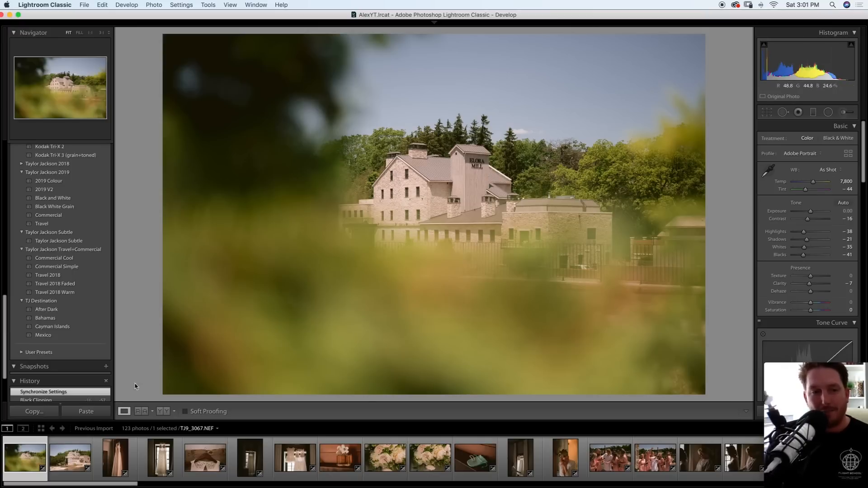
{"action": "left_click", "coordinate": [66, 453]}
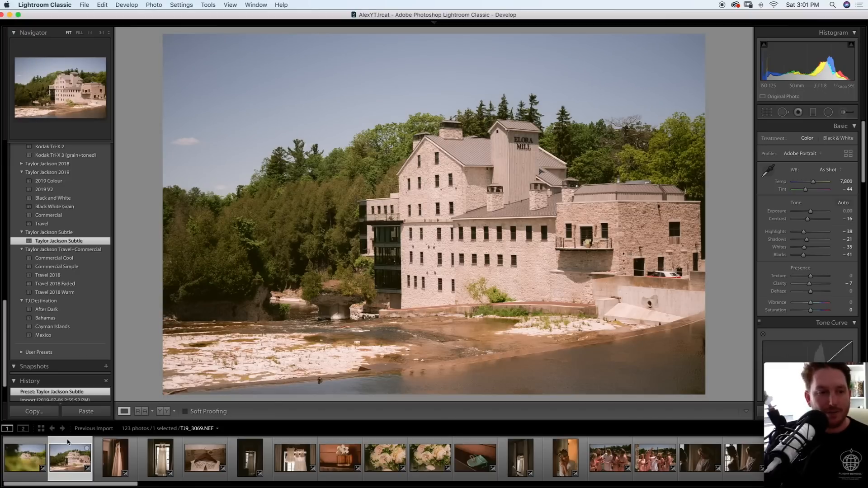
{"action": "key", "text": "super+a"}
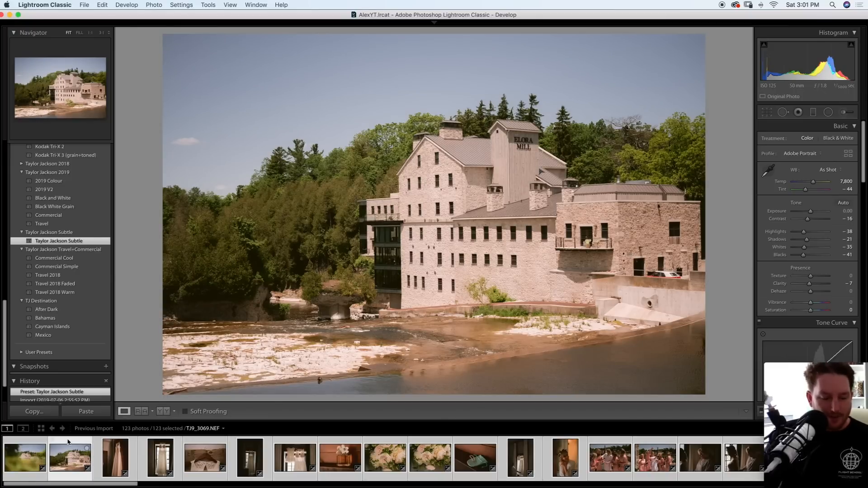
{"action": "key", "text": "super+shift+s"}
{"action": "key", "text": "Return"}
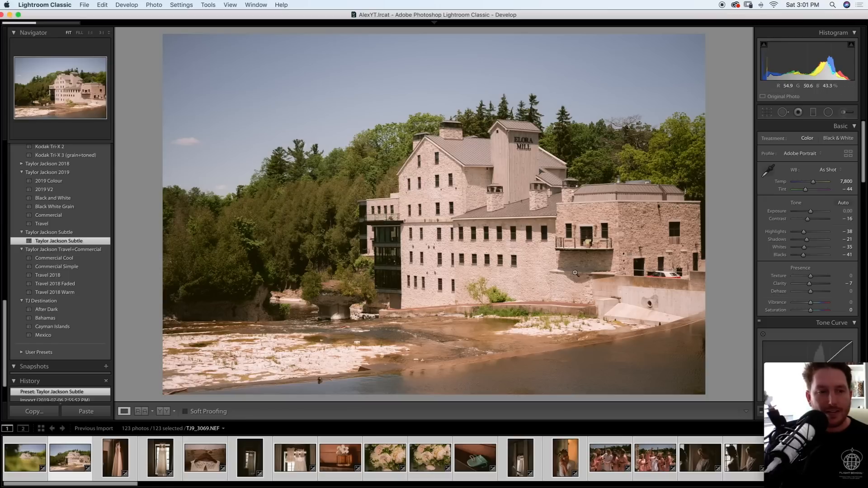
Sample the white balance from the dress in TJ9_3082 and set Temp to 4,596, Exposure to +0.70 and Blacks to -57
{"action": "key", "text": "Right"}
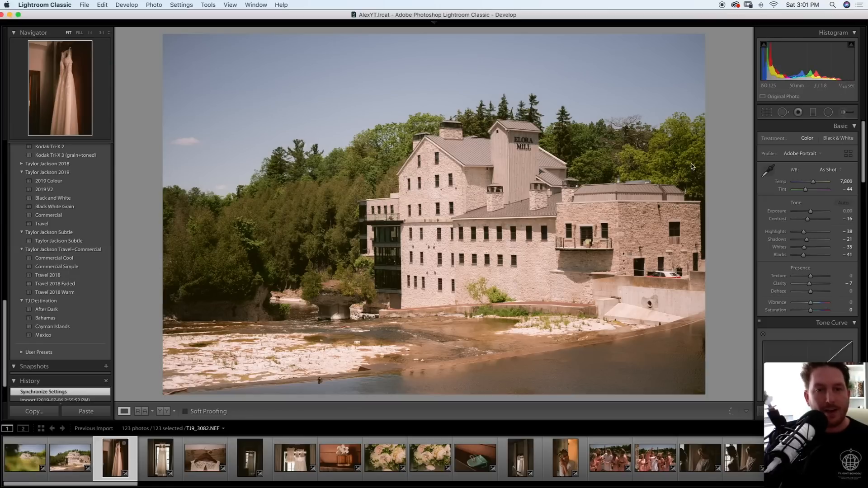
{"action": "key", "text": "w"}
{"action": "left_click", "coordinate": [492, 209]}
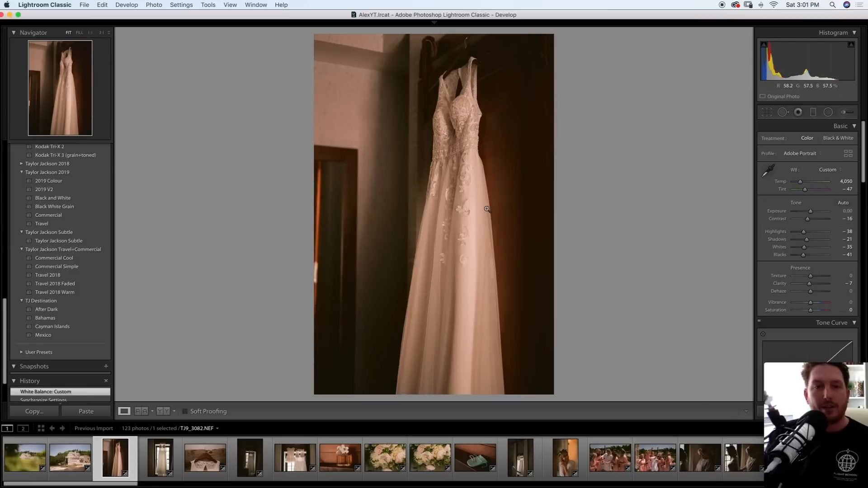
{"action": "left_click_drag", "start_coordinate": [810, 211], "coordinate": [813, 215]}
{"action": "left_click_drag", "start_coordinate": [804, 255], "coordinate": [801, 255]}
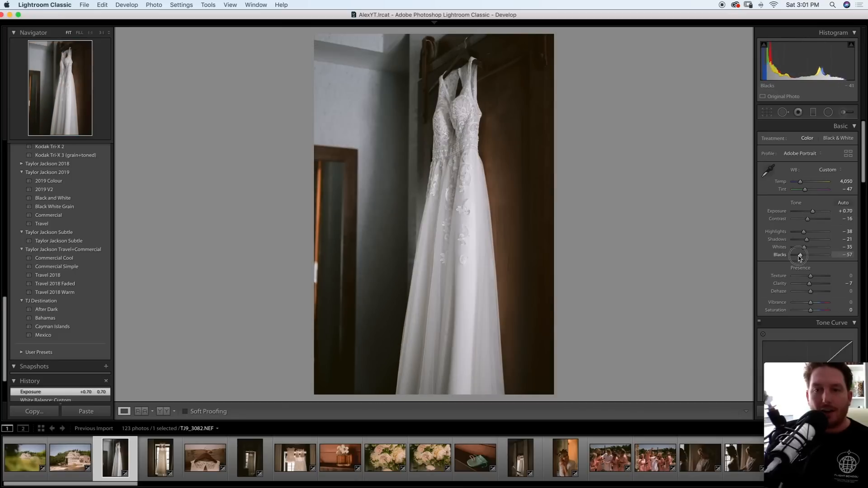
Apply the previous photo's settings to TJ9_3086 and set its Exposure to +0.30
{"action": "key", "text": "Right"}
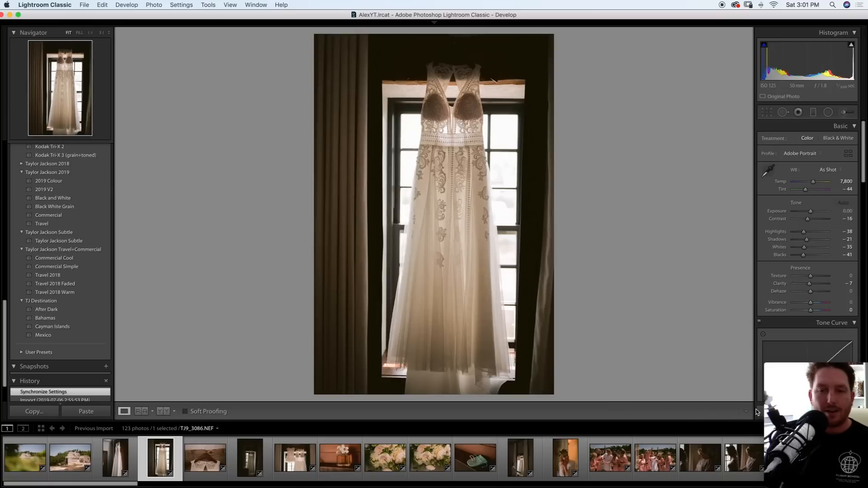
{"action": "key", "text": "super+shift+v"}
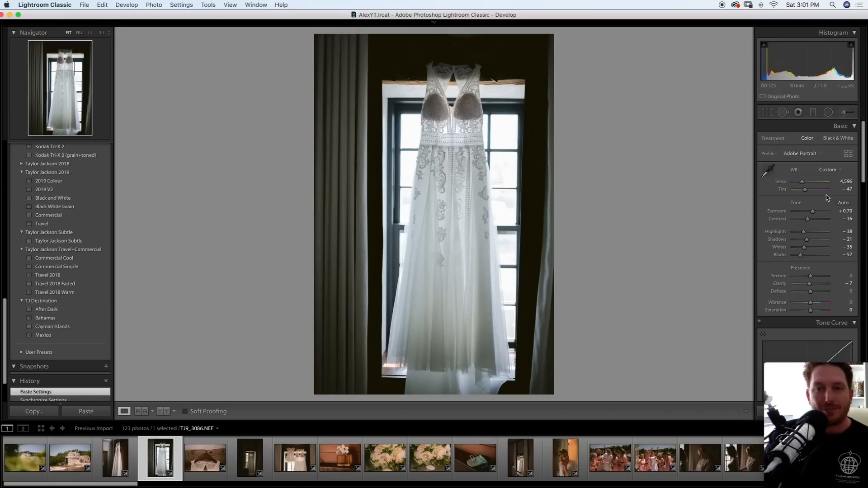
{"action": "left_click_drag", "start_coordinate": [815, 209], "coordinate": [813, 214]}
Compare TJ9_3086 with TJ9_3082 and crop a thin strip off the left edge of TJ9_3082
{"action": "key", "text": "Right"}
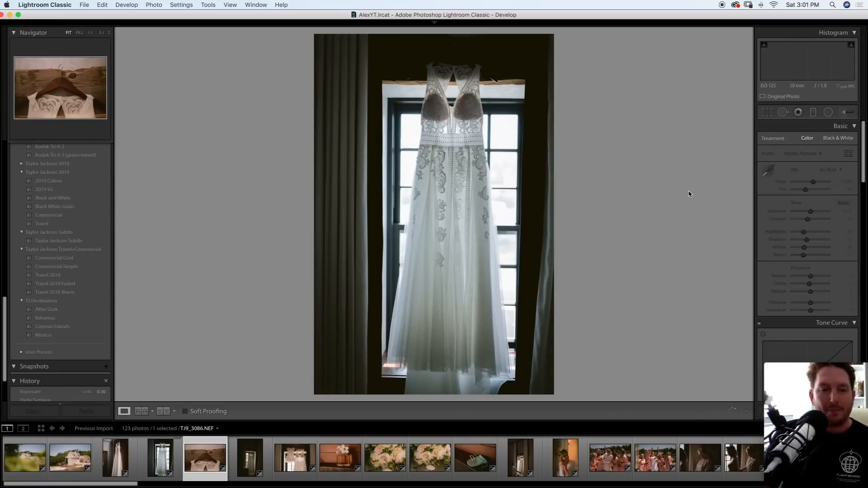
{"action": "key", "text": "Left"}
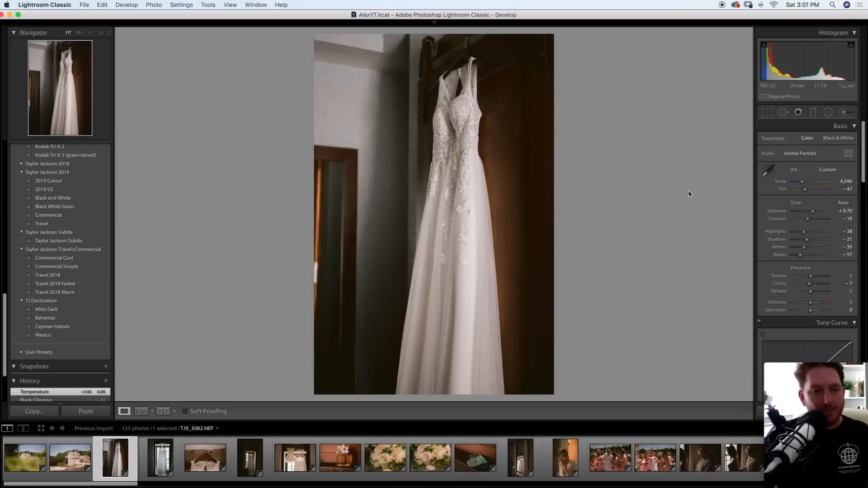
{"action": "key", "text": "Right"}
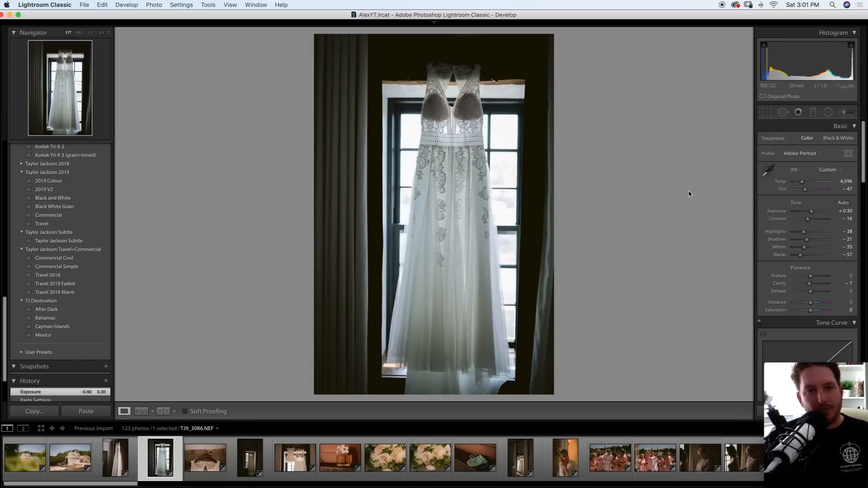
{"action": "key", "text": "Left"}
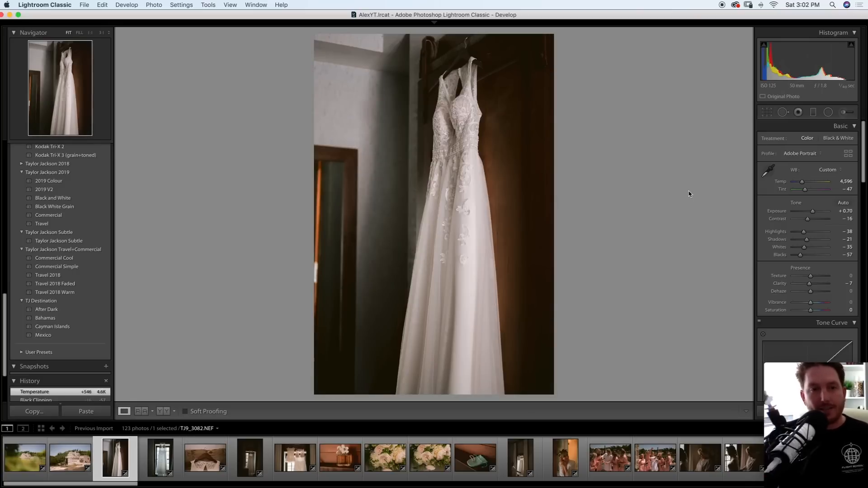
{"action": "key", "text": "r"}
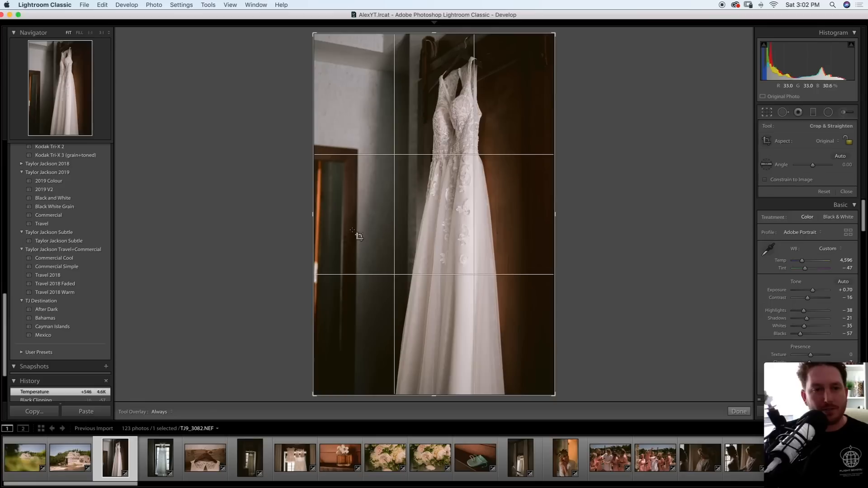
{"action": "left_click_drag", "start_coordinate": [314, 214], "coordinate": [317, 214]}
{"action": "key", "text": "r"}
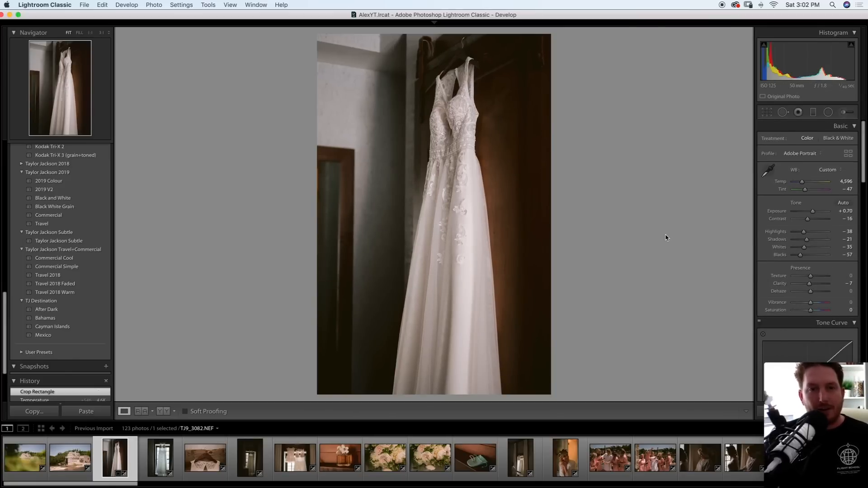
Apply the previous photo's settings to the hanger photo TJ9_3091 and set Exposure to +1.10 and Blacks to -72
{"action": "key", "text": "Right"}
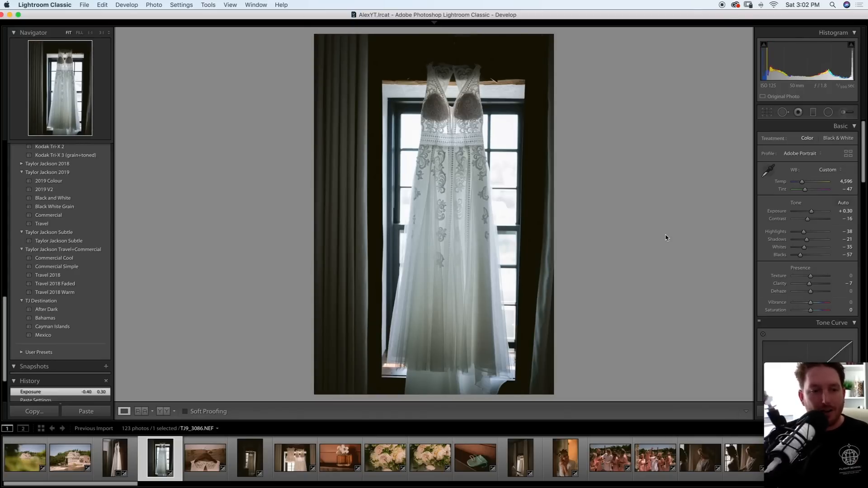
{"action": "key", "text": "Right"}
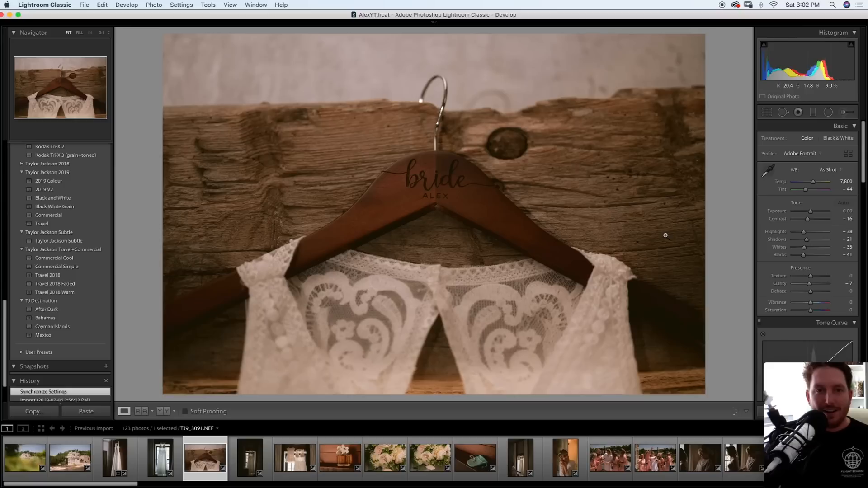
{"action": "key", "text": "super+shift+v"}
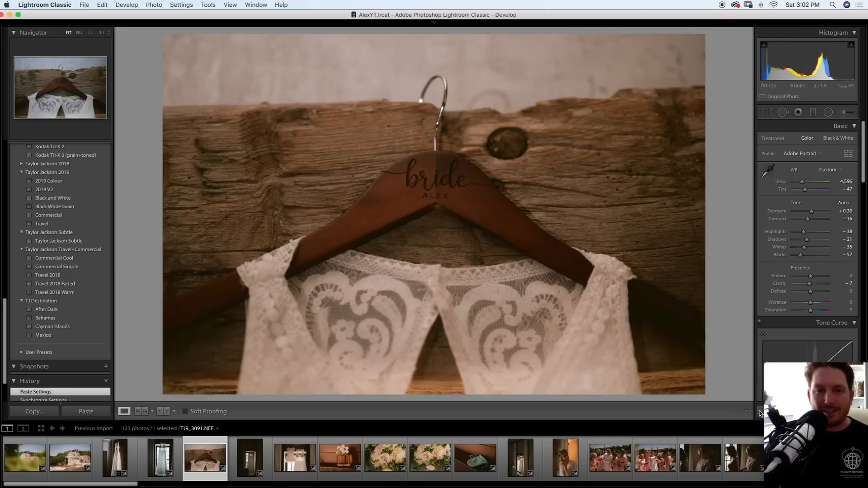
{"action": "left_click_drag", "start_coordinate": [812, 211], "coordinate": [820, 214]}
{"action": "left_click_drag", "start_coordinate": [800, 255], "coordinate": [798, 256]}
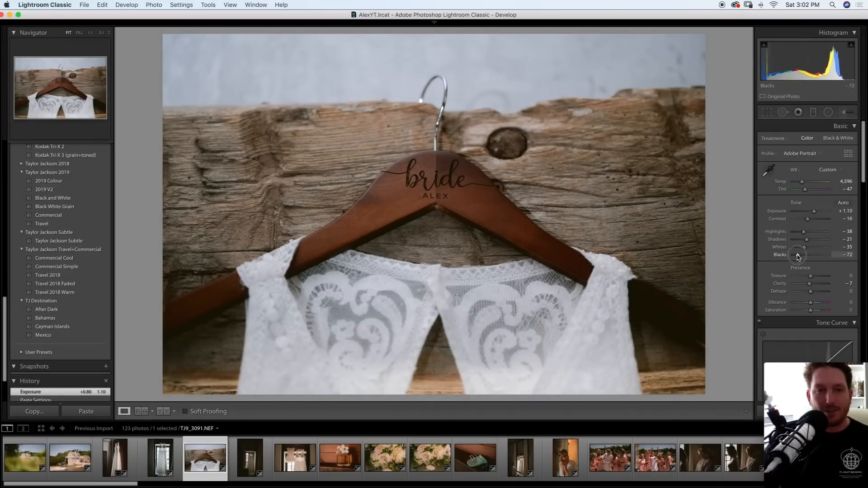
Apply the previous photo's settings to TJ9_3106 and set its Temp to 5,076
{"action": "key", "text": "Right"}
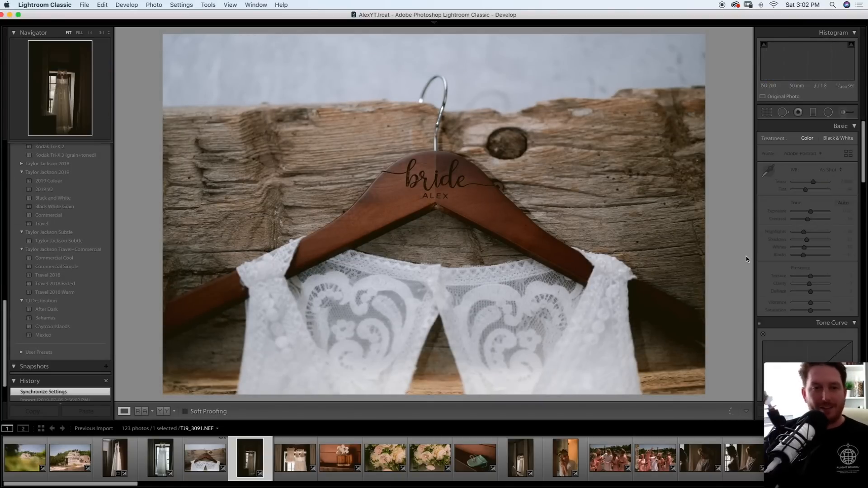
{"action": "key", "text": "super+shift+v"}
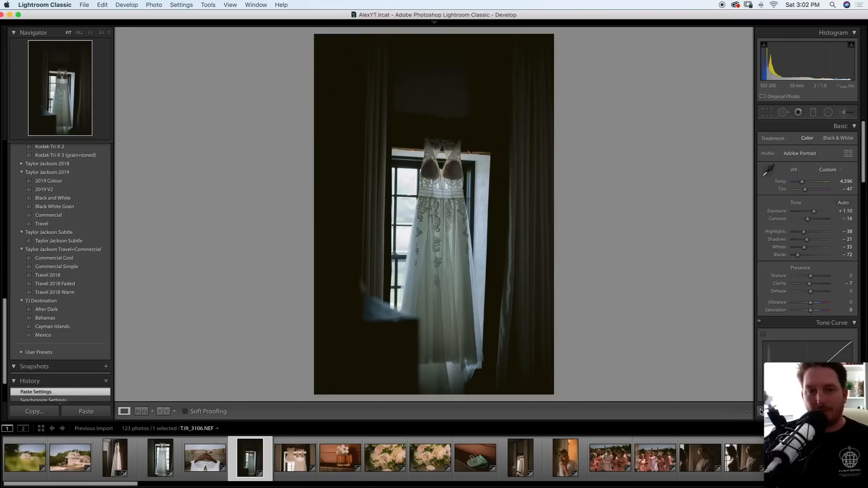
{"action": "left_click_drag", "start_coordinate": [803, 181], "coordinate": [804, 181]}
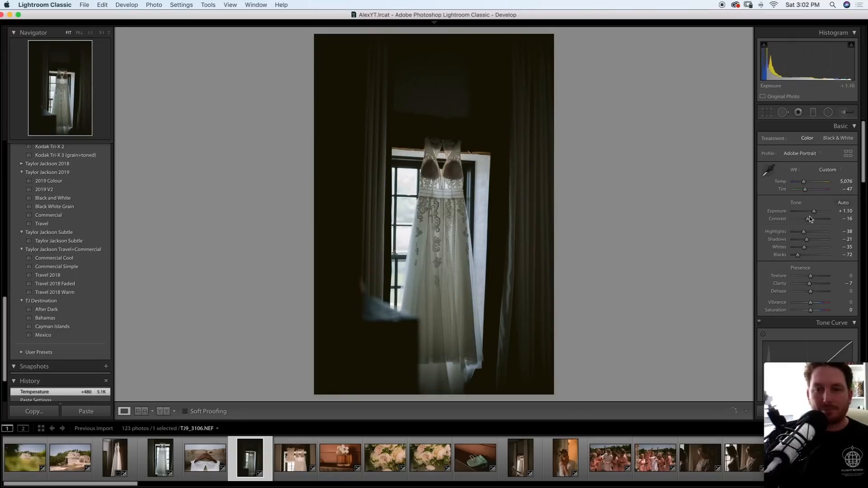
Set Exposure to +1.95 and Blacks to -80 on TJ9_3106, and straighten its crop to an angle of -0.84
{"action": "left_click_drag", "start_coordinate": [814, 212], "coordinate": [817, 211]}
{"action": "left_click_drag", "start_coordinate": [801, 256], "coordinate": [796, 256]}
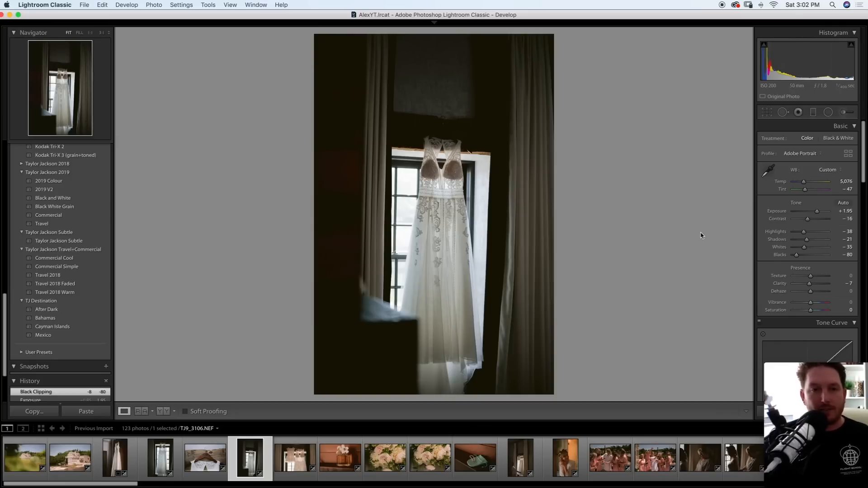
{"action": "left_click", "coordinate": [767, 113]}
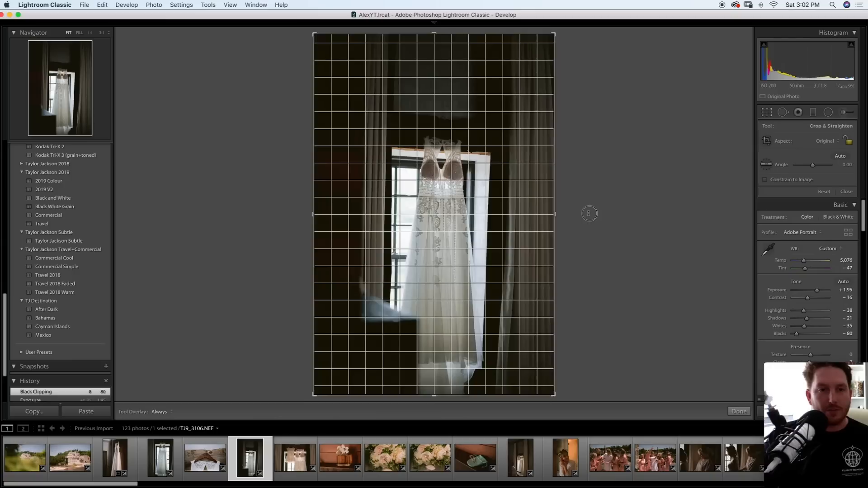
{"action": "key", "text": "r"}
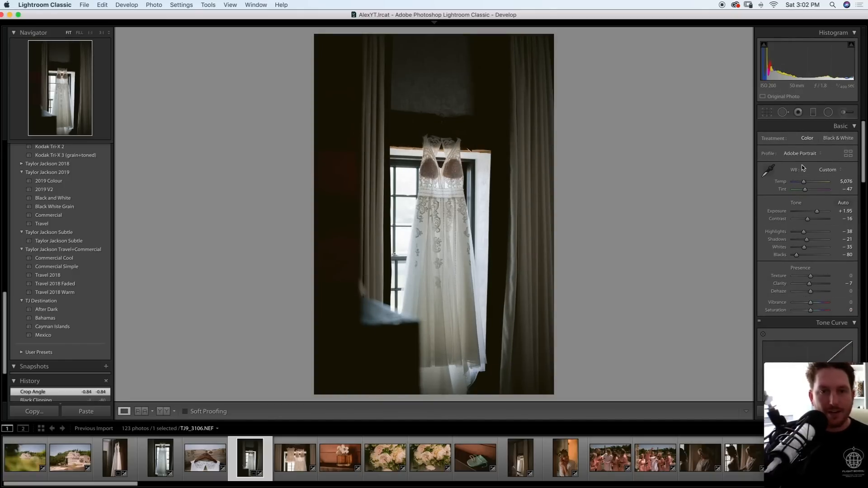
Add a vertical graduated filter over the left side of TJ9_3106 with Exposure -0.93 and Highlights reset to 0
{"action": "left_click", "coordinate": [813, 112]}
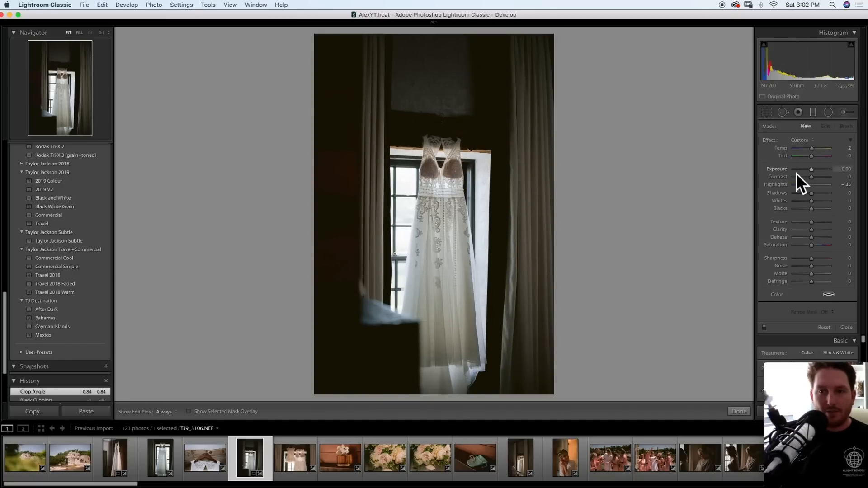
{"action": "double_click", "coordinate": [775, 185]}
{"action": "left_click_drag", "start_coordinate": [811, 168], "coordinate": [807, 168]}
{"action": "left_click_drag", "start_coordinate": [337, 223], "coordinate": [378, 223]}
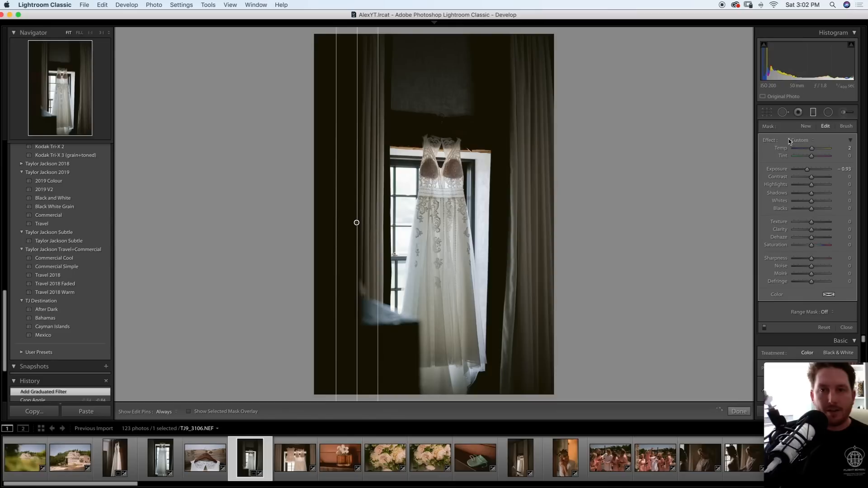
{"action": "left_click", "coordinate": [799, 113]}
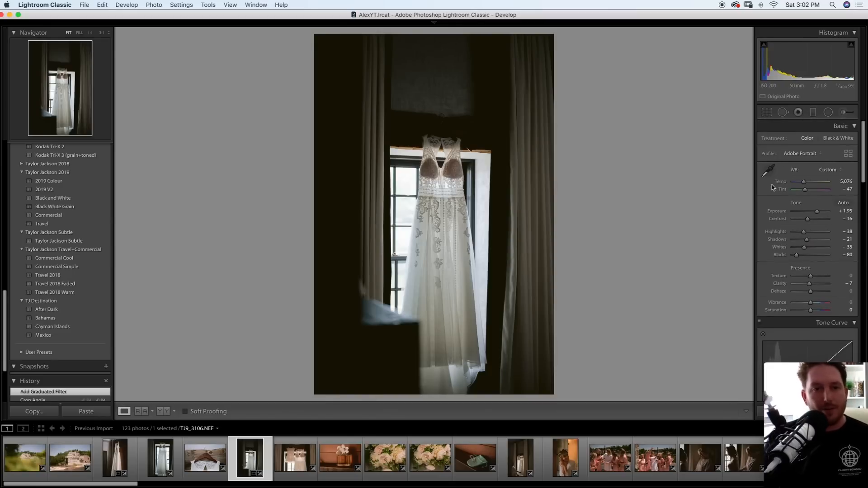
Apply the previous photo's settings to the two-dress photo TJ9_3119 and set its Exposure to +1.40
{"action": "key", "text": "Right"}
{"action": "scroll", "coordinate": [755, 185], "scroll_direction": "down", "scroll_amount": 1}
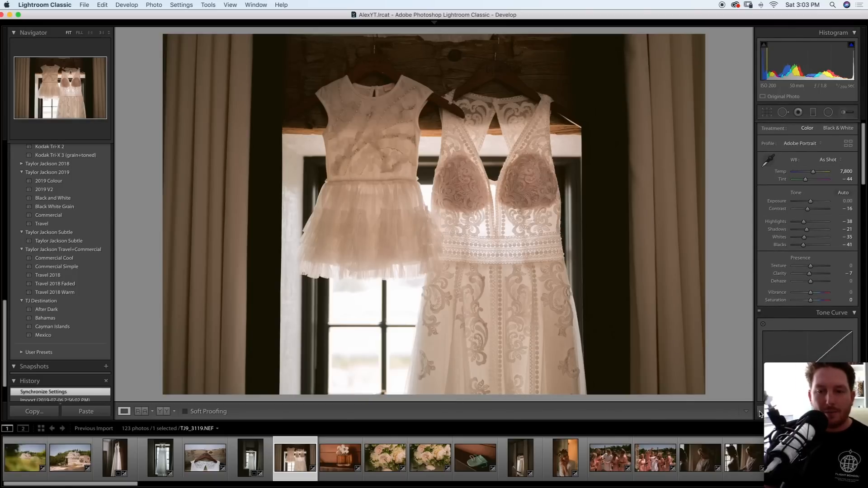
{"action": "key", "text": "super+shift+v"}
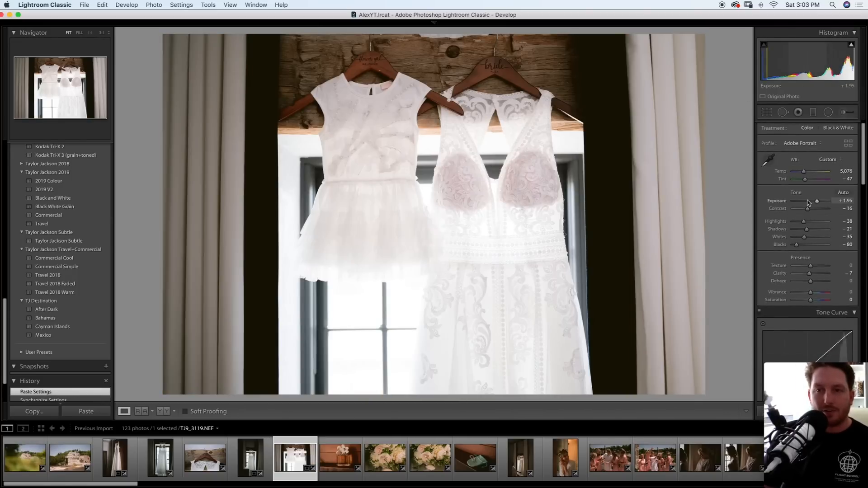
{"action": "left_click_drag", "start_coordinate": [817, 201], "coordinate": [815, 201]}
Delete the copied graduated filter from TJ9_3119 and reset its crop
{"action": "left_click", "coordinate": [814, 114]}
{"action": "left_click", "coordinate": [258, 225]}
{"action": "key", "text": "Delete"}
{"action": "left_click", "coordinate": [766, 114]}
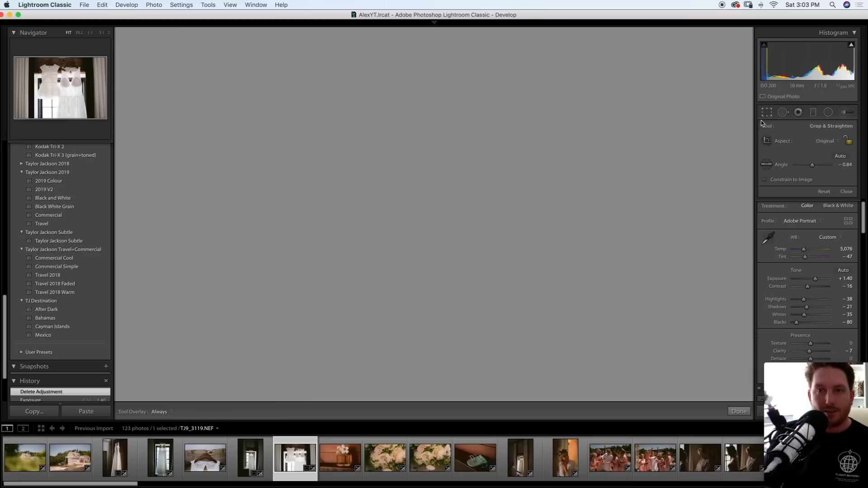
{"action": "left_click", "coordinate": [824, 192]}
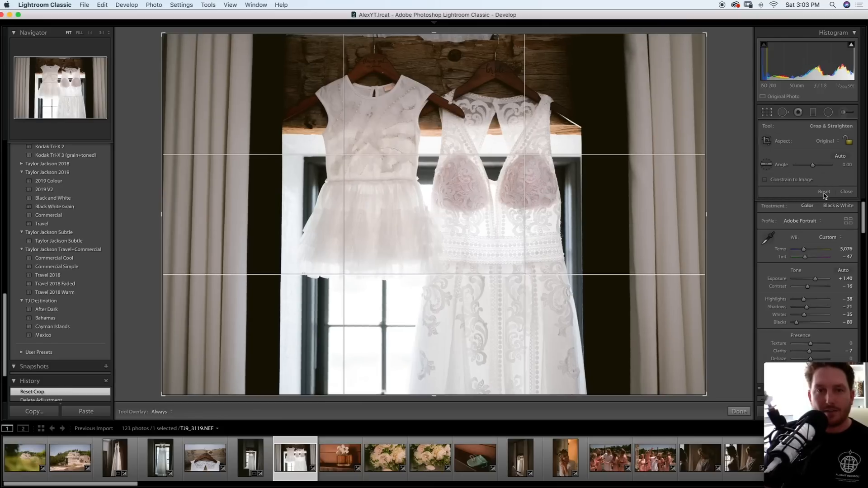
{"action": "left_click", "coordinate": [769, 114]}
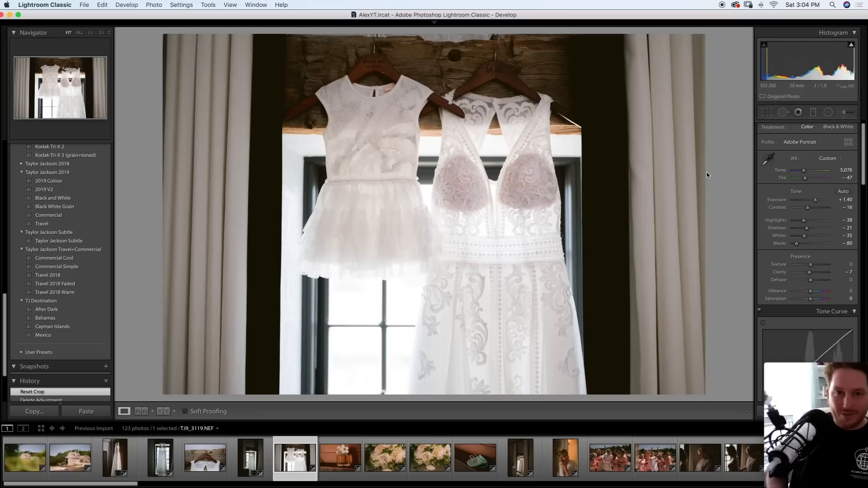
Carry the previous settings onto TJ9_3145 and TJ9_3156, giving TJ9_3156 Exposure +1.10, Highlights -53 and Blacks -87
{"action": "key", "text": "Right"}
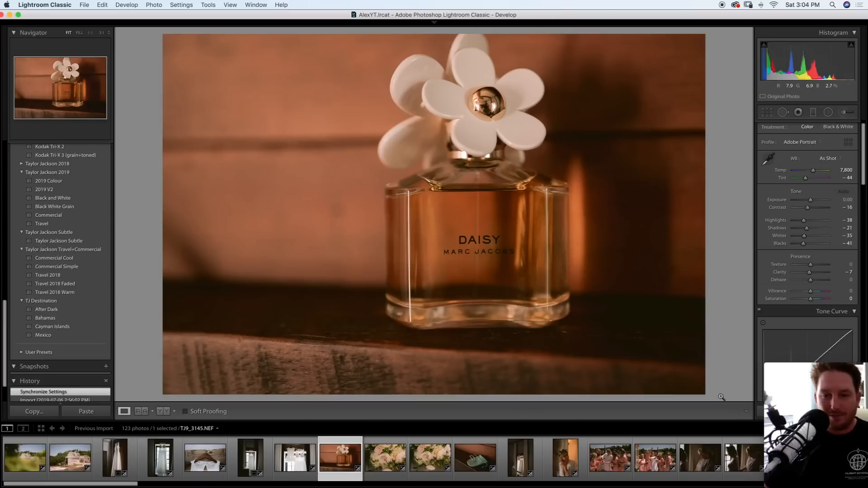
{"action": "key", "text": "super+shift+v"}
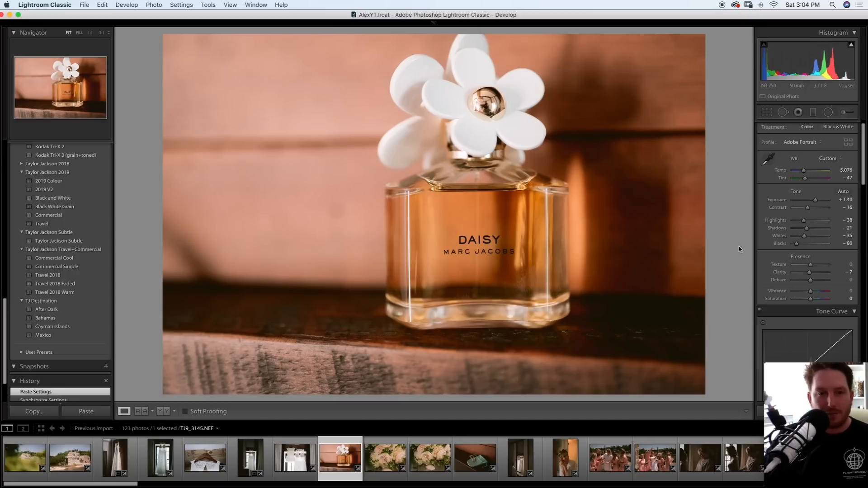
{"action": "key", "text": "Right"}
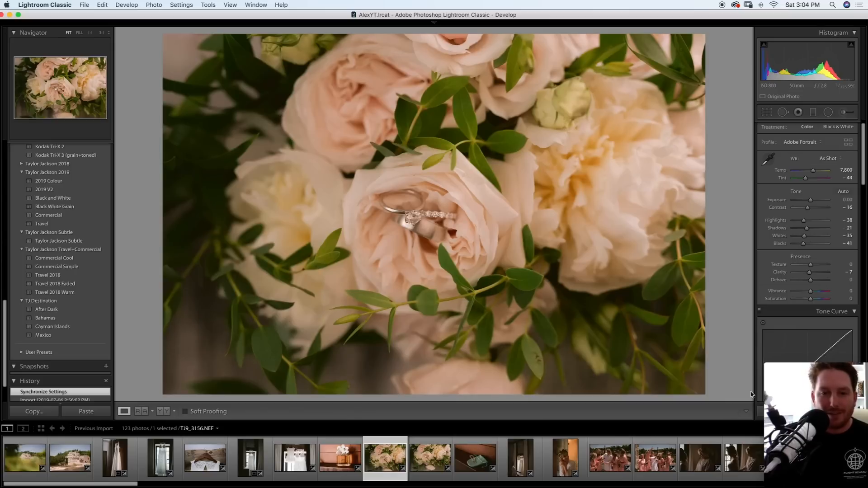
{"action": "key", "text": "super+shift+v"}
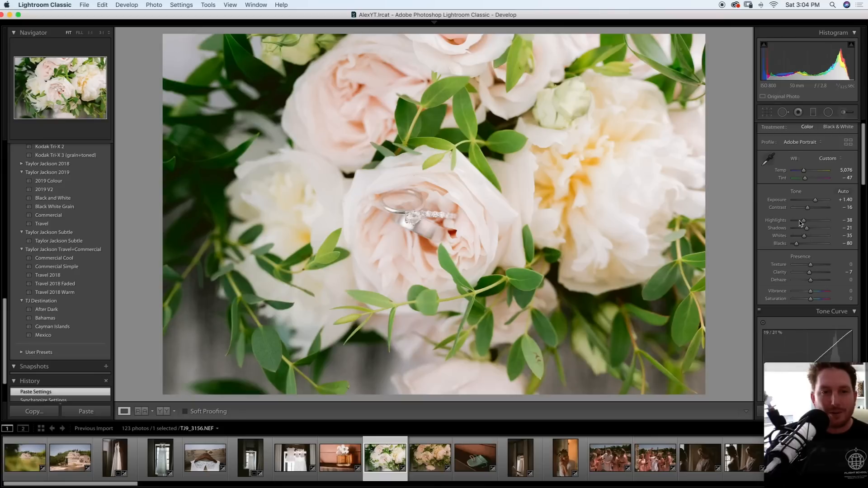
{"action": "left_click_drag", "start_coordinate": [796, 243], "coordinate": [801, 220]}
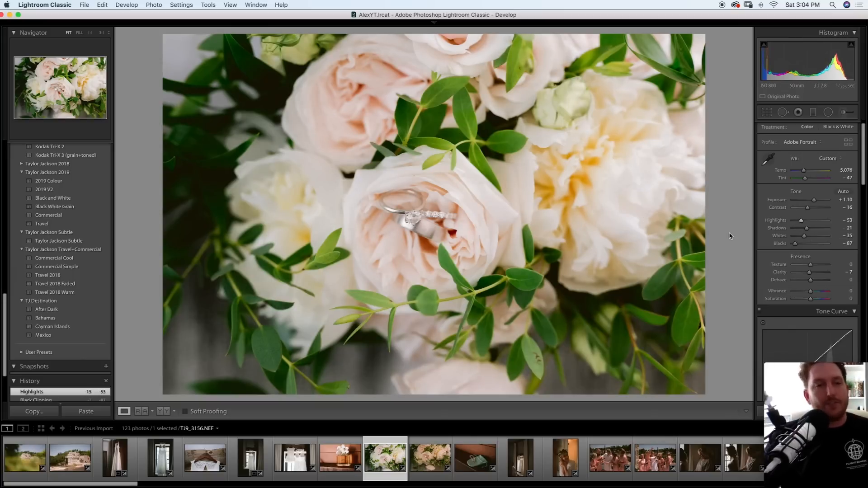
Carry the previous settings onto TJ9_3162 and TJ9_3174, giving TJ9_3174 Exposure +1.55 and Blacks -91
{"action": "key", "text": "Right"}
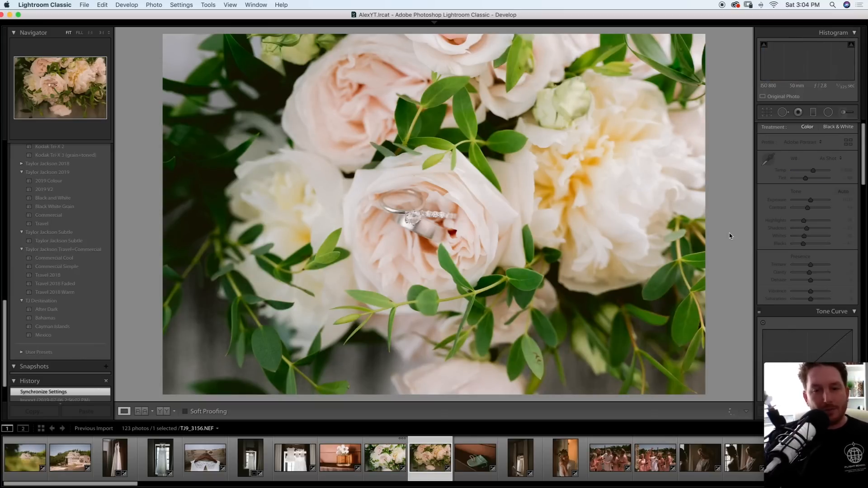
{"action": "key", "text": "super+shift+v"}
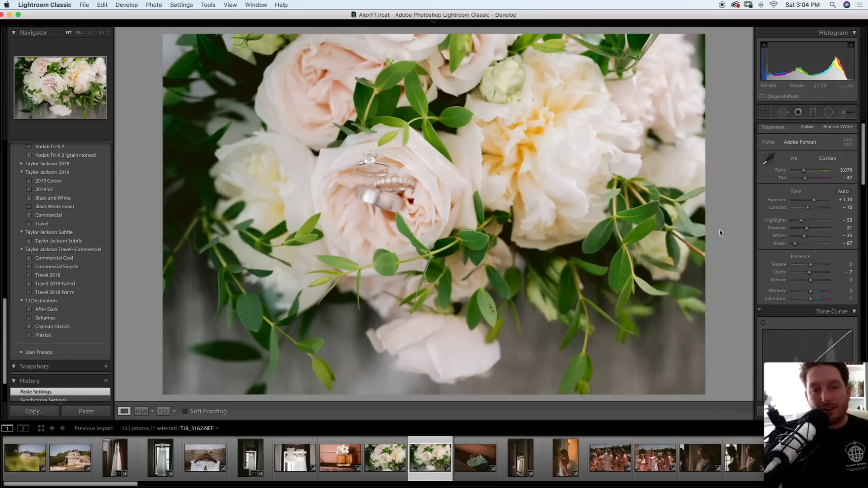
{"action": "key", "text": "Right"}
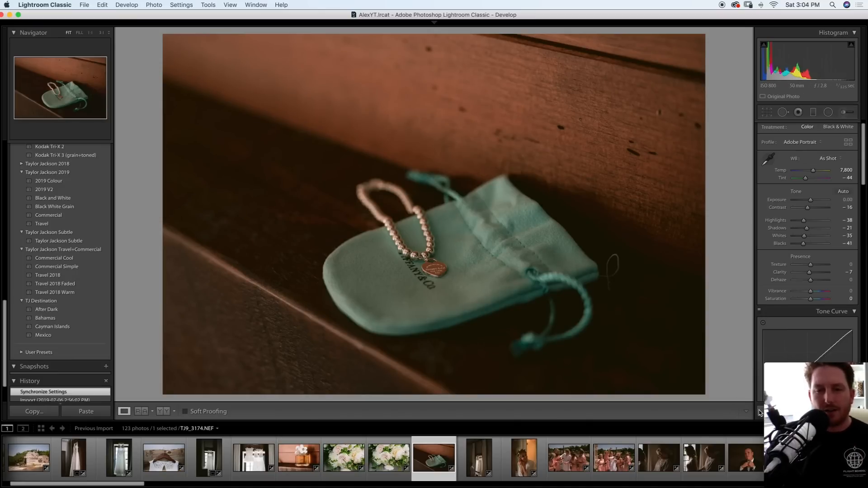
{"action": "key", "text": "super+shift+v"}
{"action": "left_click_drag", "start_coordinate": [814, 199], "coordinate": [816, 200]}
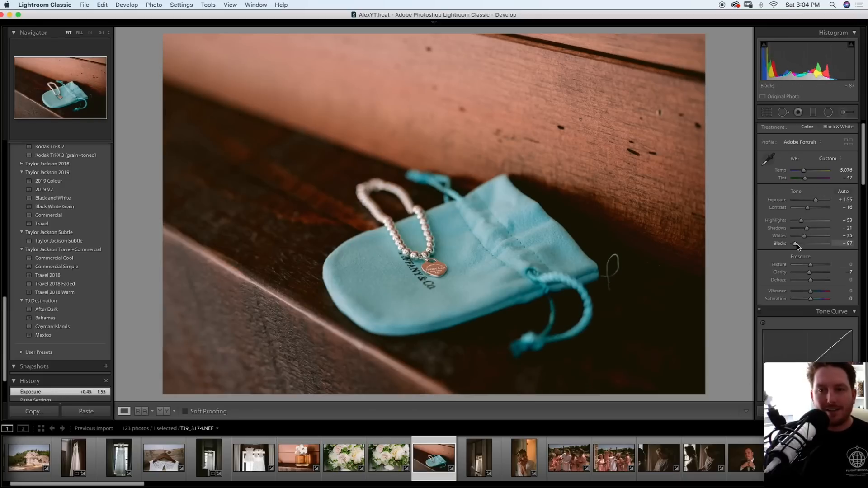
{"action": "left_click_drag", "start_coordinate": [797, 245], "coordinate": [795, 245]}
Apply the previous photo's settings to TJ9_3191 and set Exposure to +1.10 and Temp to 6,255
{"action": "key", "text": "Right"}
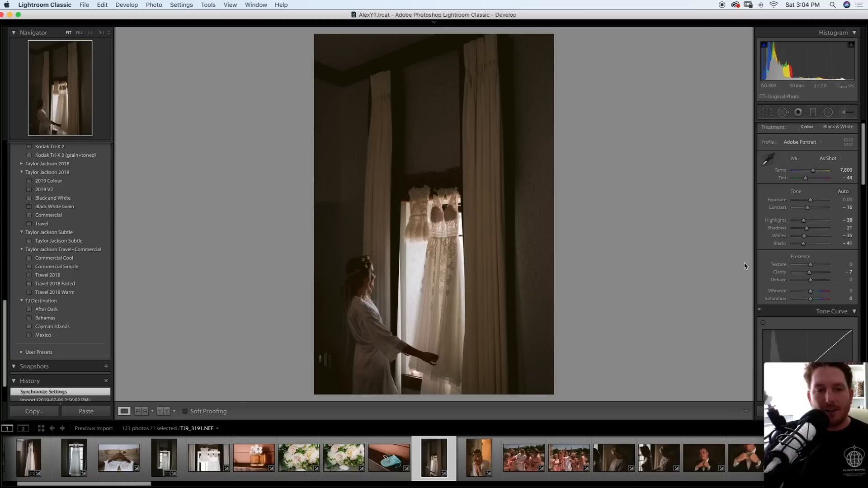
{"action": "key", "text": "super+shift+v"}
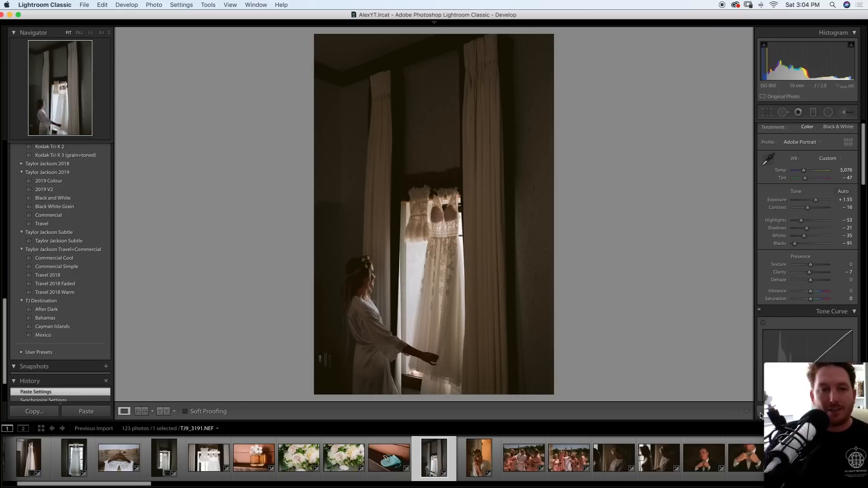
{"action": "left_click_drag", "start_coordinate": [814, 203], "coordinate": [812, 204]}
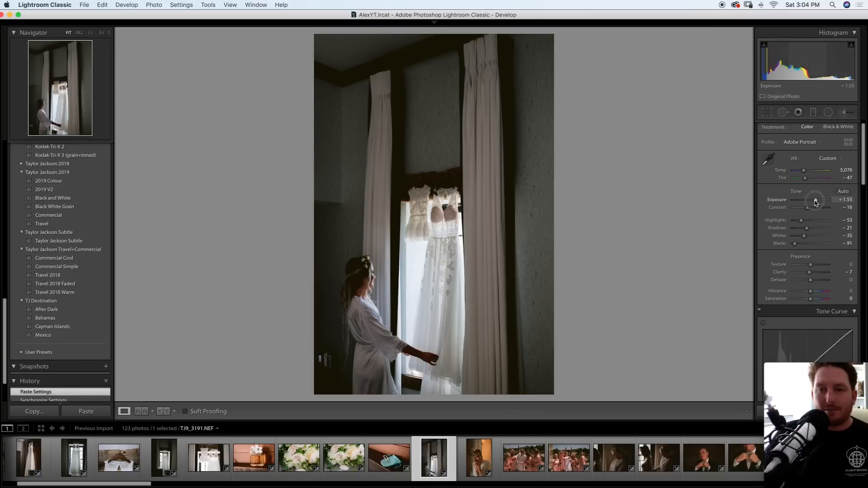
{"action": "left_click_drag", "start_coordinate": [806, 171], "coordinate": [808, 170]}
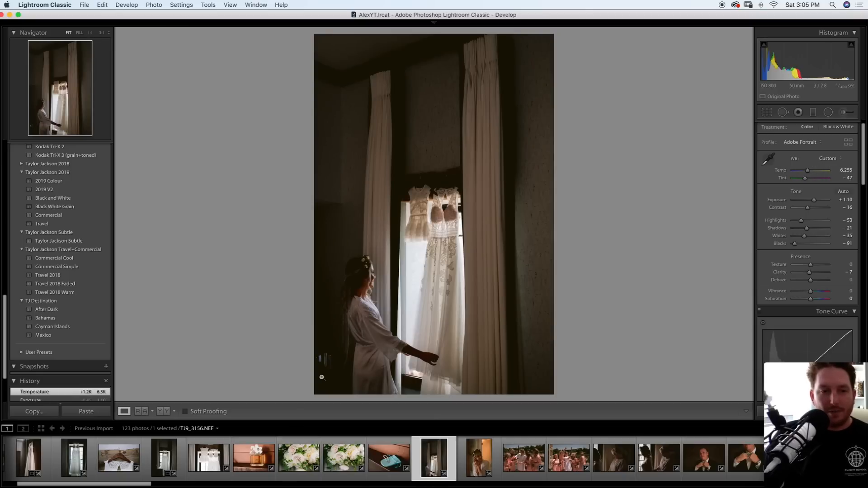
Heal the bright wall fixtures behind the woman in TJ9_3191 with a size 79 spot, sourcing from the dark wall above
{"action": "left_click_drag", "start_coordinate": [327, 357], "coordinate": [416, 288]}
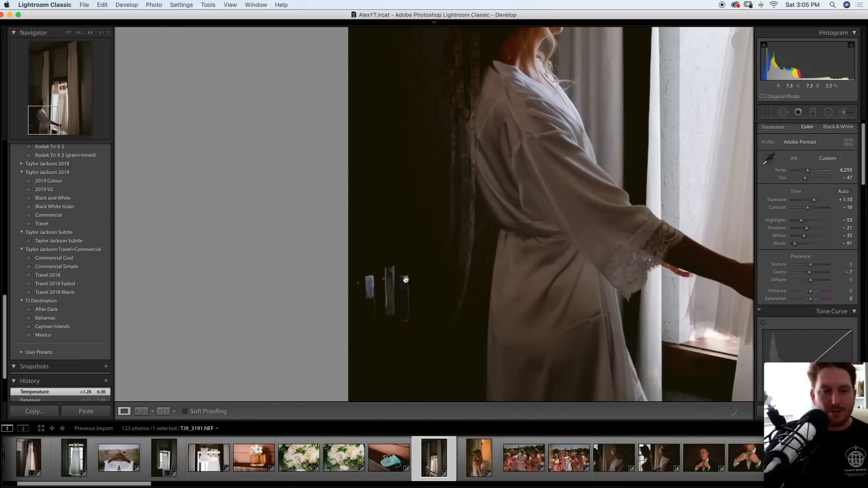
{"action": "left_click", "coordinate": [416, 254]}
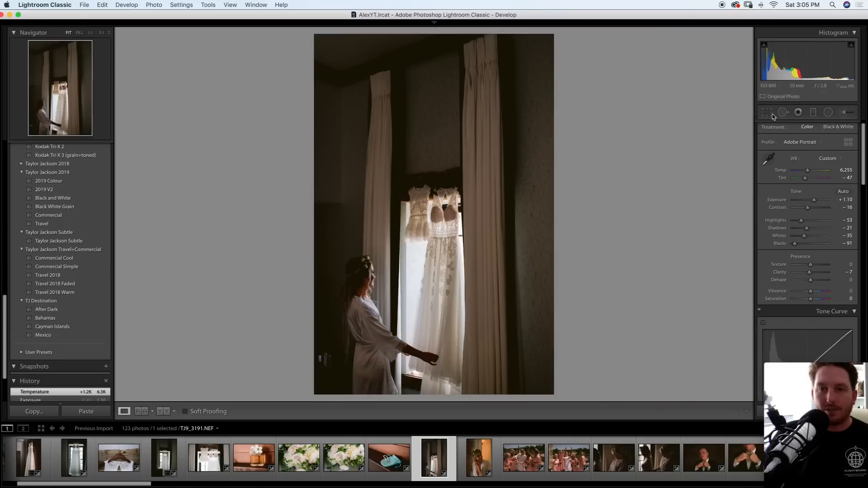
{"action": "key", "text": "q"}
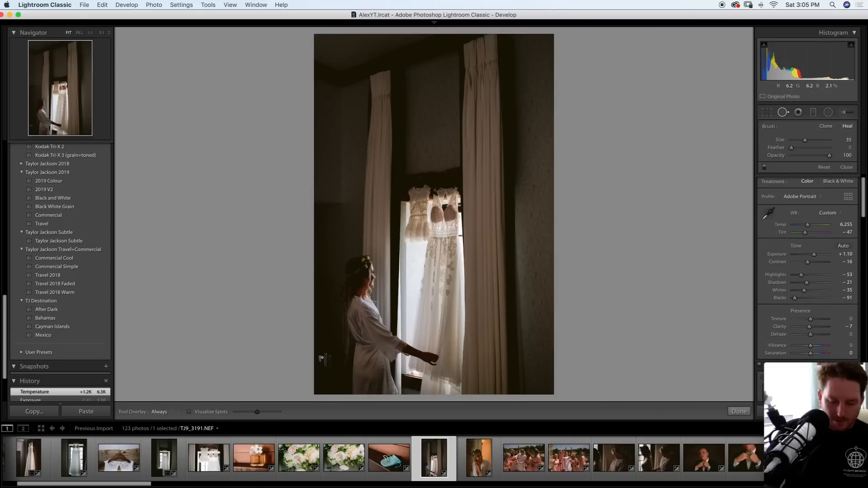
{"action": "left_click_drag", "start_coordinate": [322, 359], "coordinate": [324, 359]}
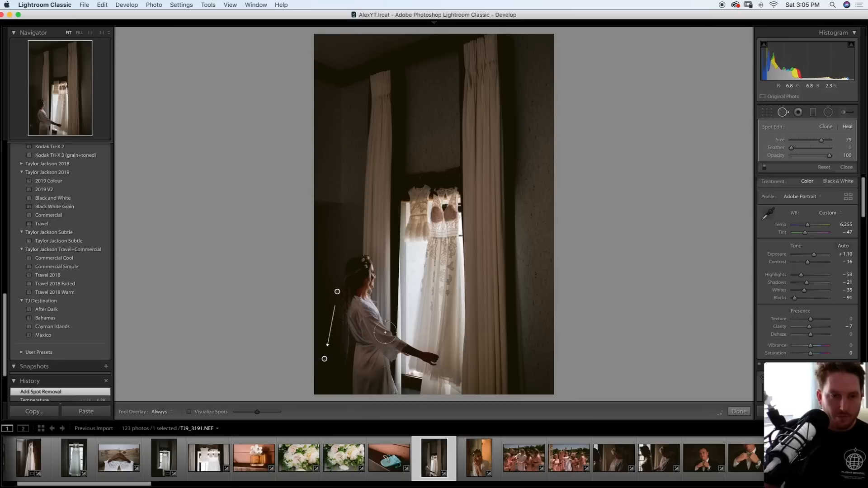
{"action": "left_click_drag", "start_coordinate": [339, 284], "coordinate": [330, 252]}
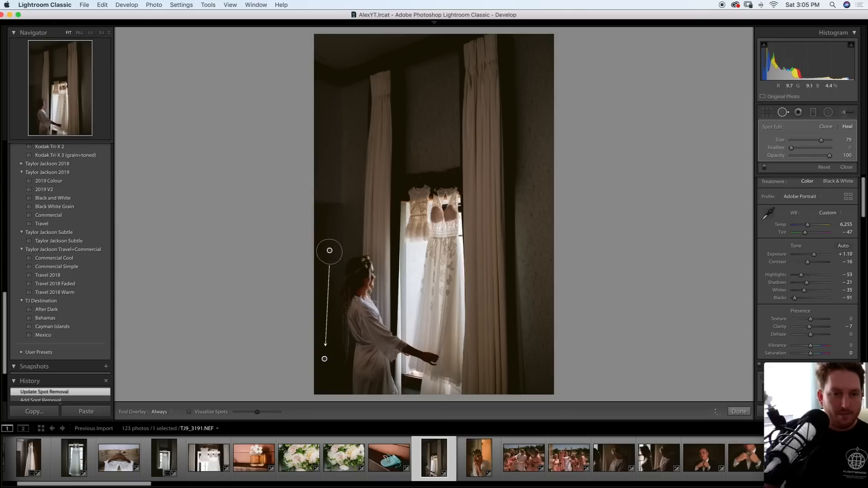
{"action": "left_click", "coordinate": [783, 112]}
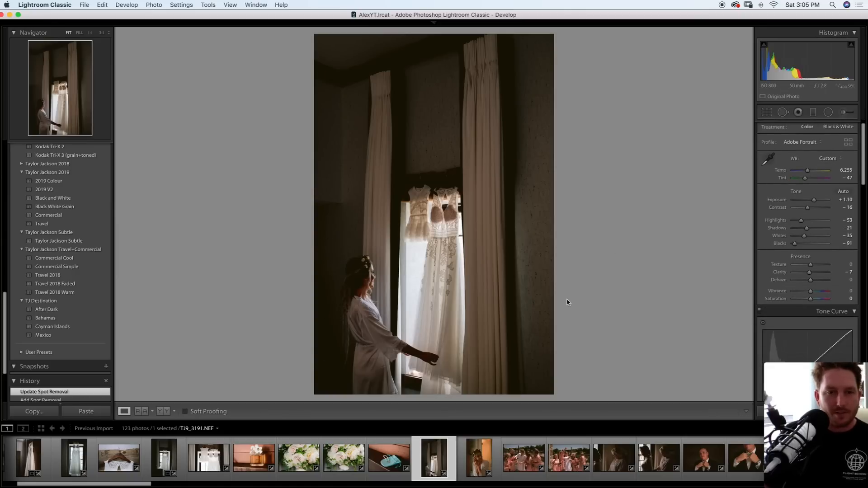
Set Exposure to +1.30 on TJ9_3211, sample the white balance from the bride's robe, and preview the Taylor Jackson 2019 presets
{"action": "key", "text": "Right"}
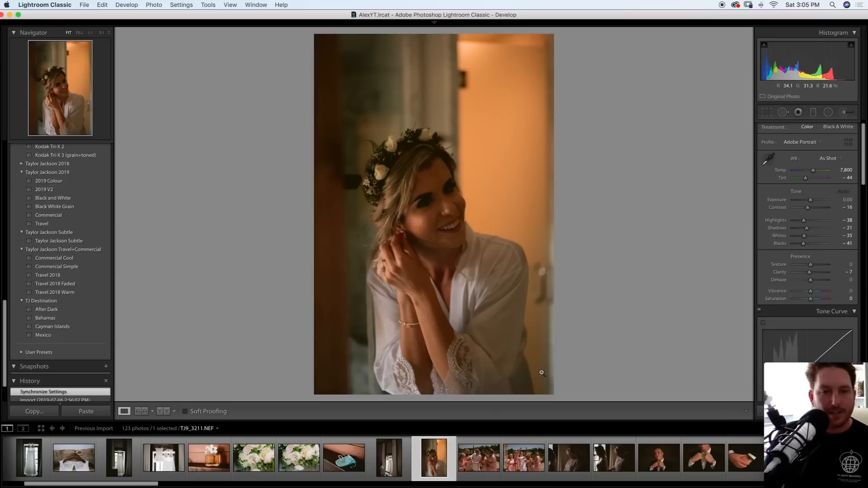
{"action": "left_click_drag", "start_coordinate": [814, 202], "coordinate": [817, 204]}
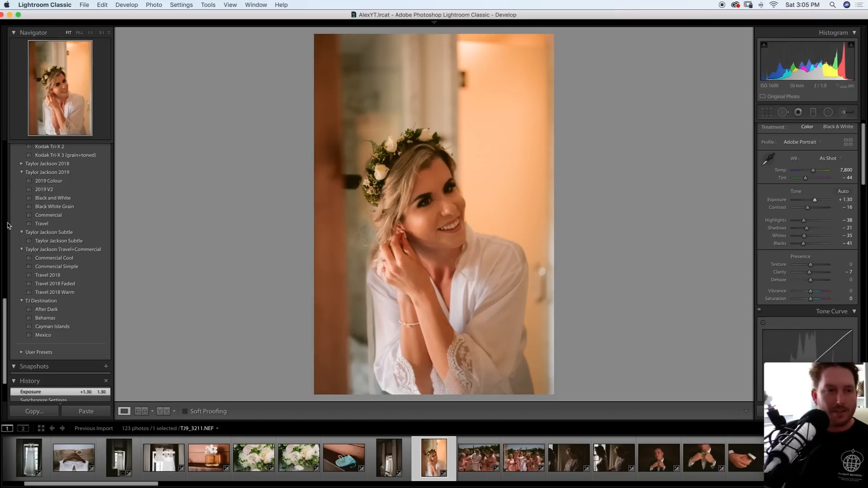
{"action": "key", "text": "w"}
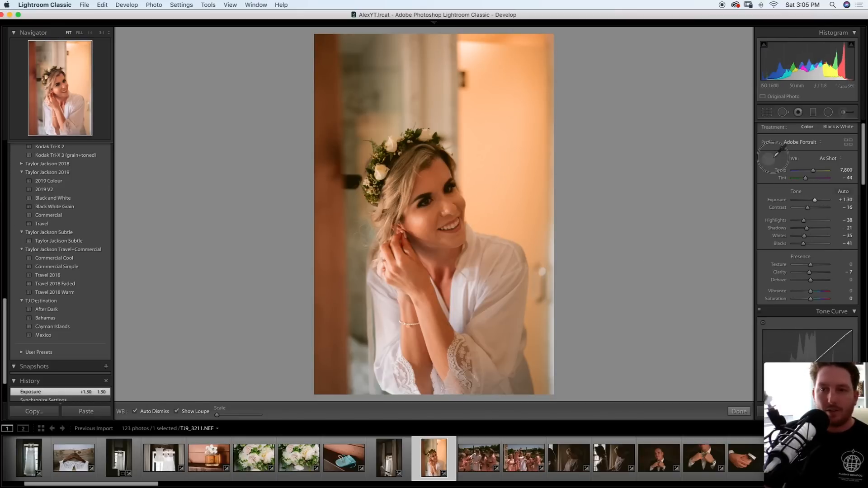
{"action": "left_click", "coordinate": [473, 257]}
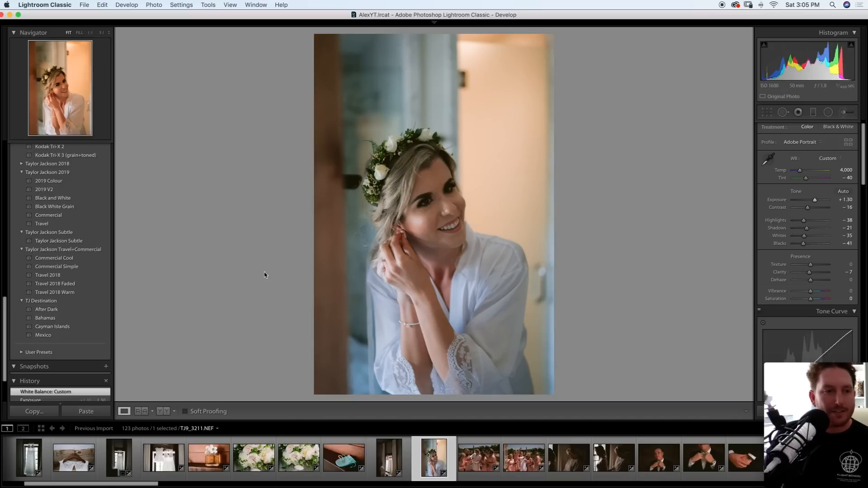
{"action": "left_click", "coordinate": [62, 207]}
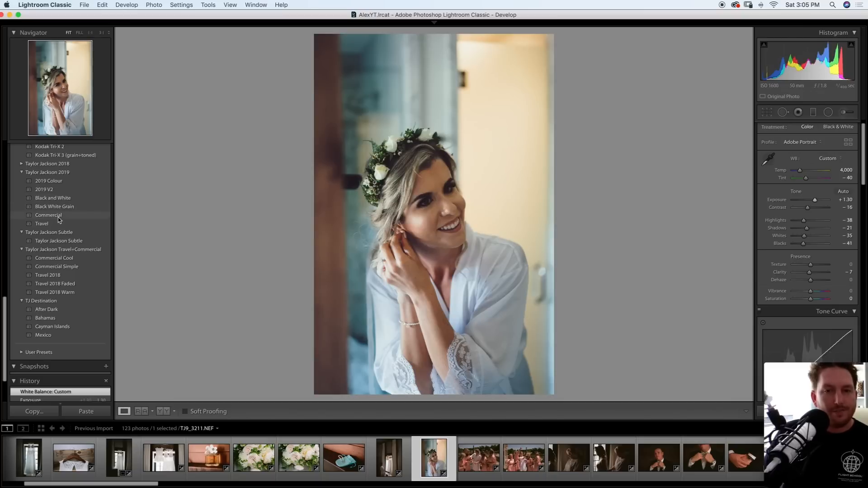
Apply the Taylor Jackson 2019 Black and White preset to TJ9_3211 and raise its Exposure to +1.90
{"action": "left_click", "coordinate": [60, 199]}
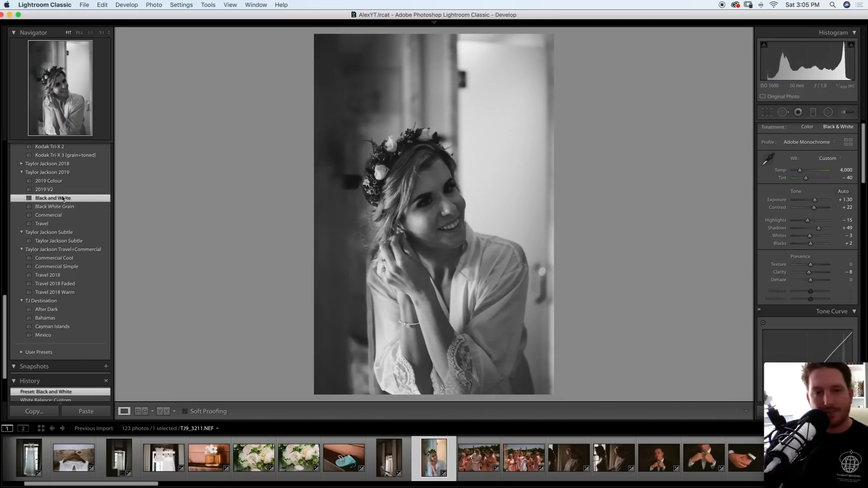
{"action": "left_click_drag", "start_coordinate": [815, 200], "coordinate": [817, 201]}
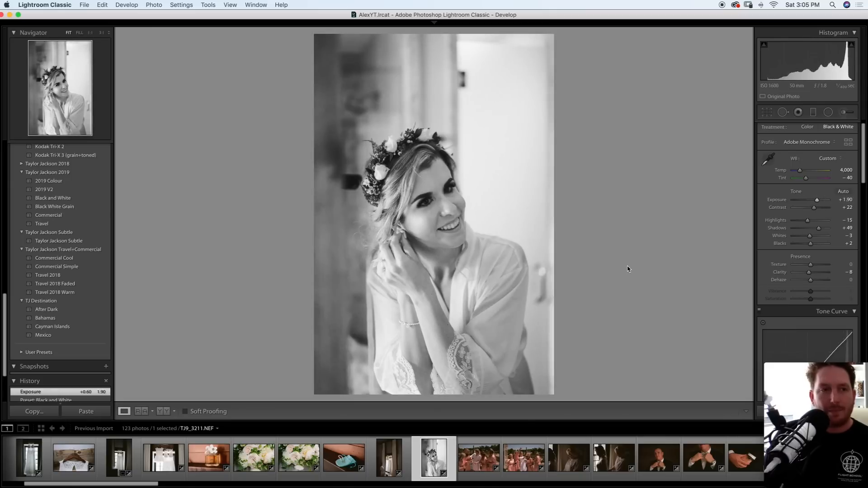
Set Exposure to +0.90 on TJ9_3251 and sample the white balance from the bride's white robe
{"action": "key", "text": "Right"}
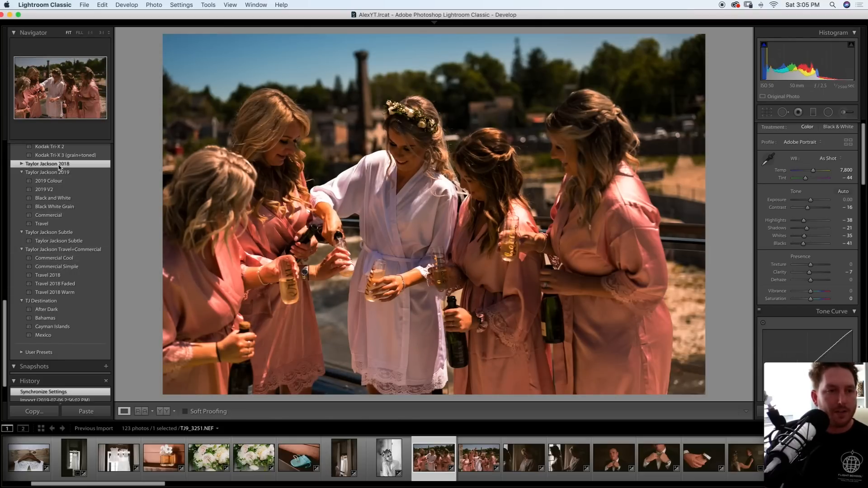
{"action": "left_click", "coordinate": [21, 164]}
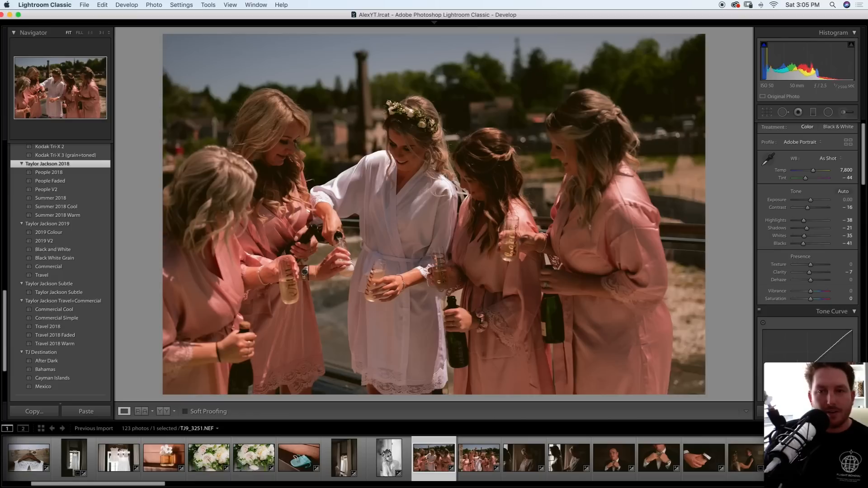
{"action": "left_click_drag", "start_coordinate": [811, 200], "coordinate": [814, 200]}
{"action": "left_click", "coordinate": [770, 158]}
{"action": "left_click", "coordinate": [372, 161]}
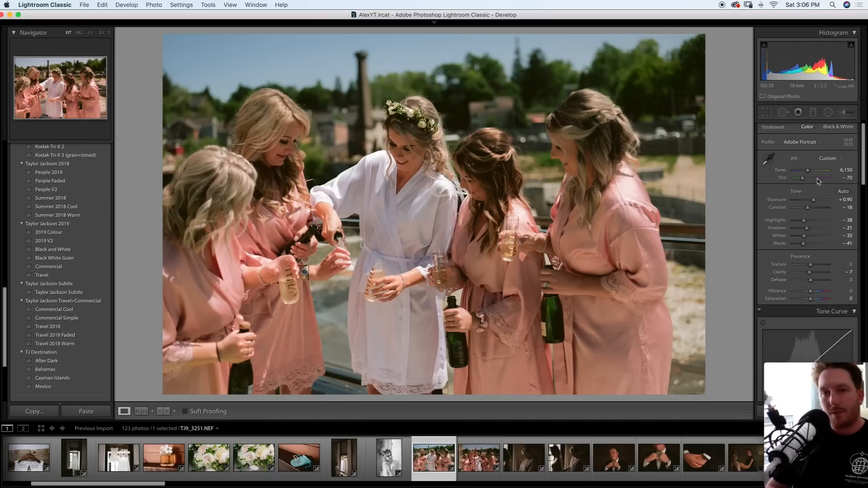
Crop TJ9_3251 tighter along its right edge, up to the bridesmaid in the pink robe
{"action": "left_click", "coordinate": [768, 112]}
{"action": "left_click_drag", "start_coordinate": [702, 212], "coordinate": [679, 223]}
{"action": "key", "text": "Return"}
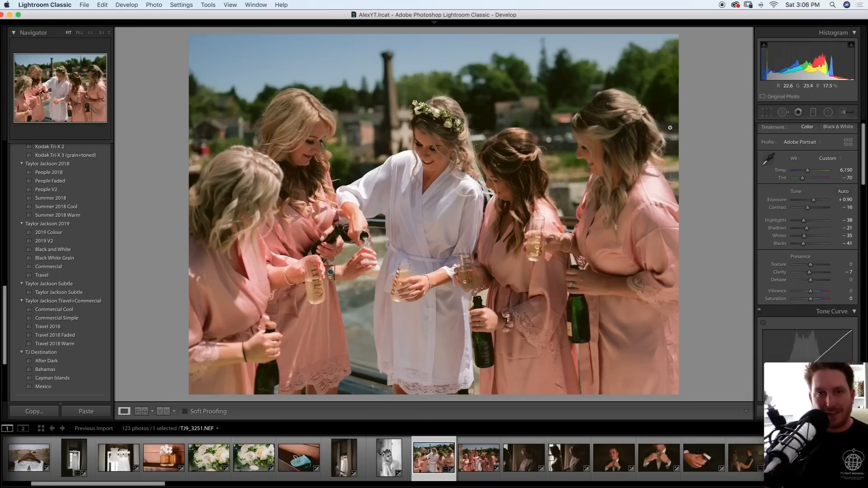
Carry the settings of TJ9_3251, including its crop, onto TJ9_3292
{"action": "key", "text": "Right"}
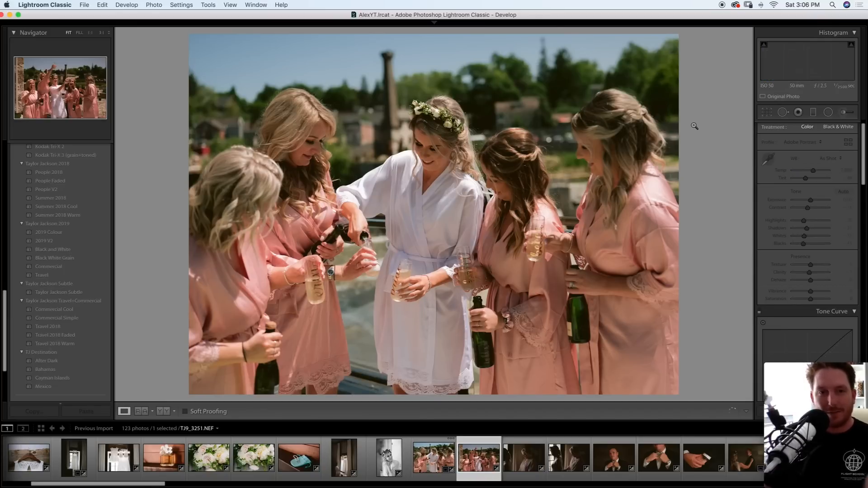
{"action": "key", "text": "Right"}
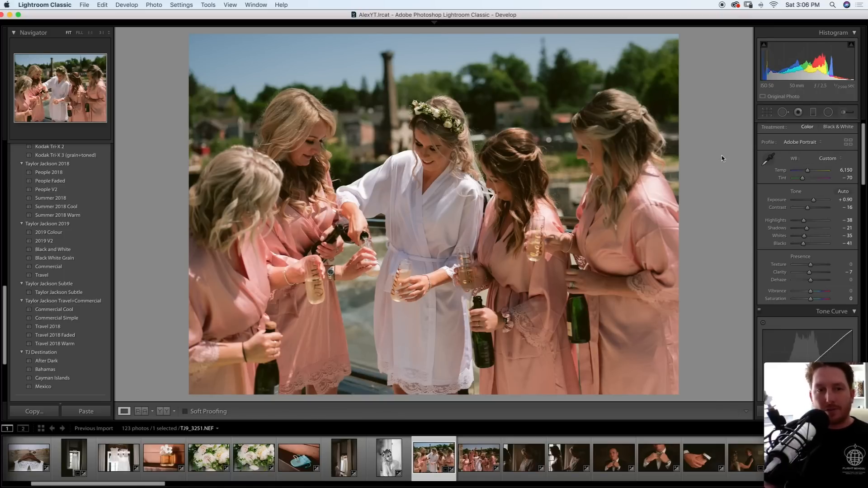
{"action": "key", "text": "Right"}
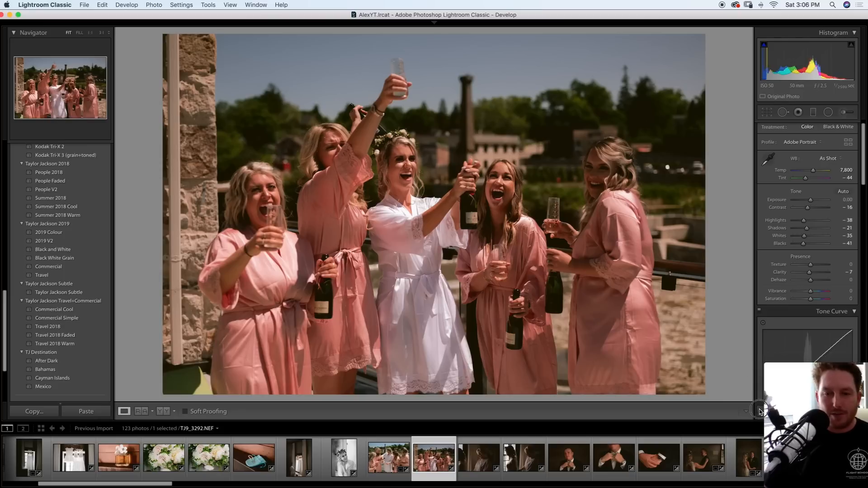
{"action": "key", "text": "super+z"}
Recrop TJ9_3292 to trim part of the stone wall on its left and leave slightly more room beside the rightmost bridesmaid
{"action": "left_click", "coordinate": [767, 112]}
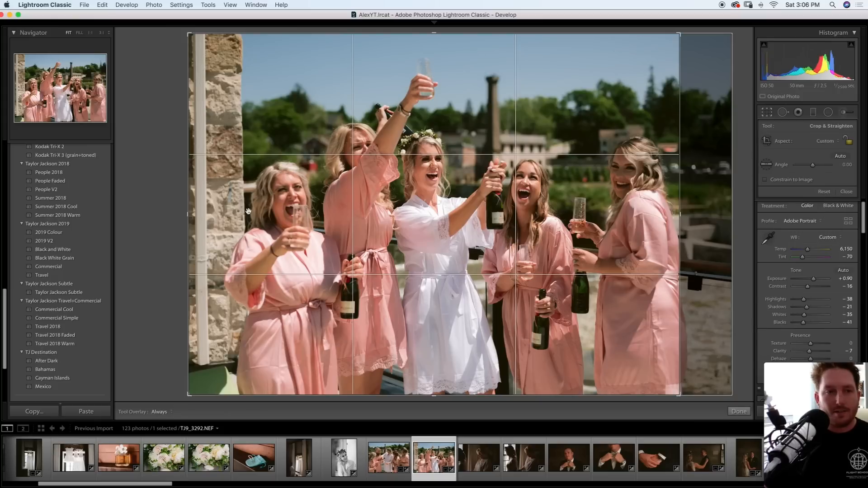
{"action": "left_click_drag", "start_coordinate": [189, 214], "coordinate": [203, 215]}
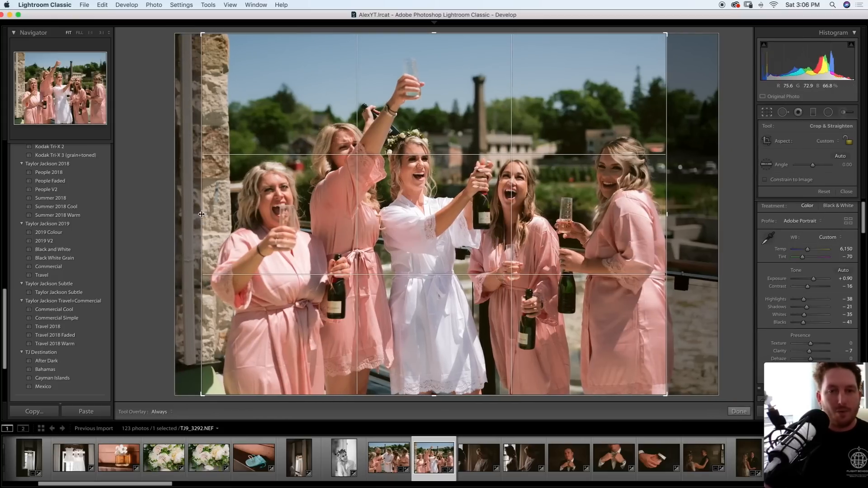
{"action": "key", "text": "Return"}
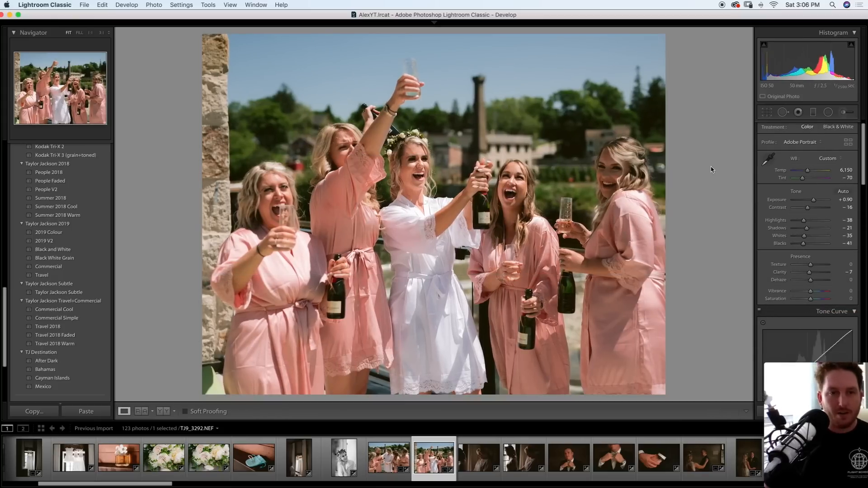
{"action": "left_click", "coordinate": [767, 112]}
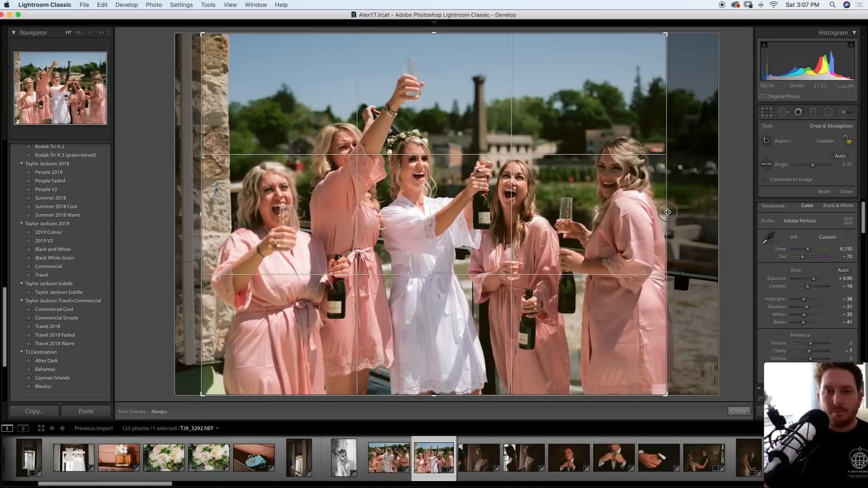
{"action": "key", "text": "Return"}
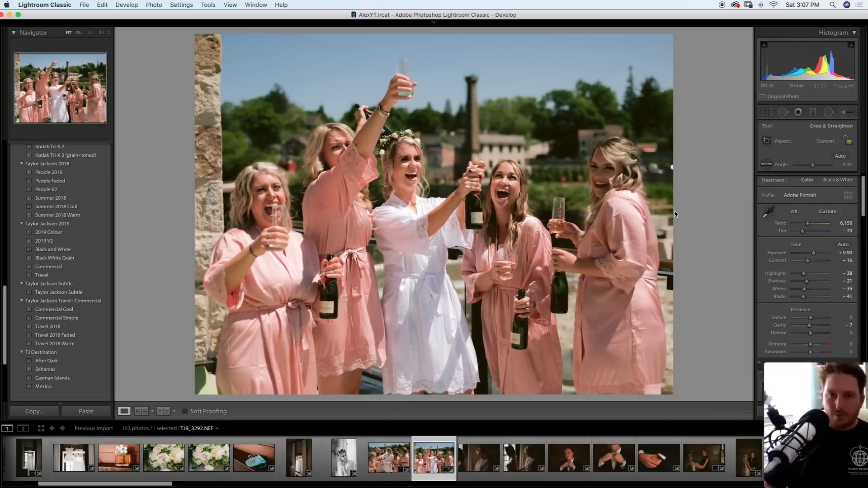
Set Exposure to +1.65 and Blacks to -56 on TJ9_3308
{"action": "key", "text": "Right"}
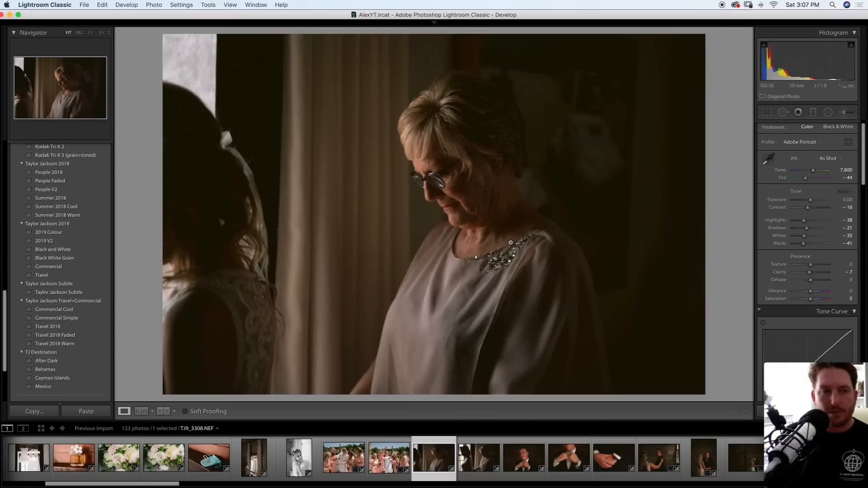
{"action": "left_click_drag", "start_coordinate": [811, 200], "coordinate": [817, 202]}
{"action": "left_click_drag", "start_coordinate": [804, 244], "coordinate": [803, 247]}
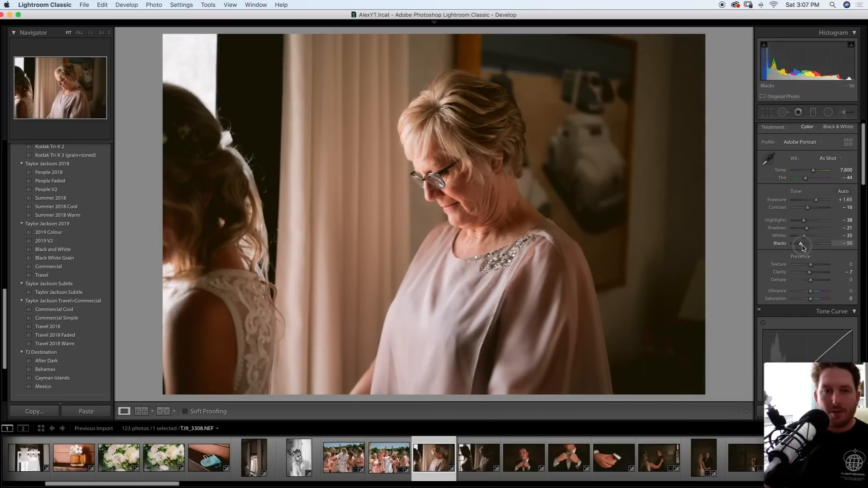
Rotate the crop of TJ9_3308 slightly to straighten the curtain and picture frame behind the woman
{"action": "left_click", "coordinate": [767, 112]}
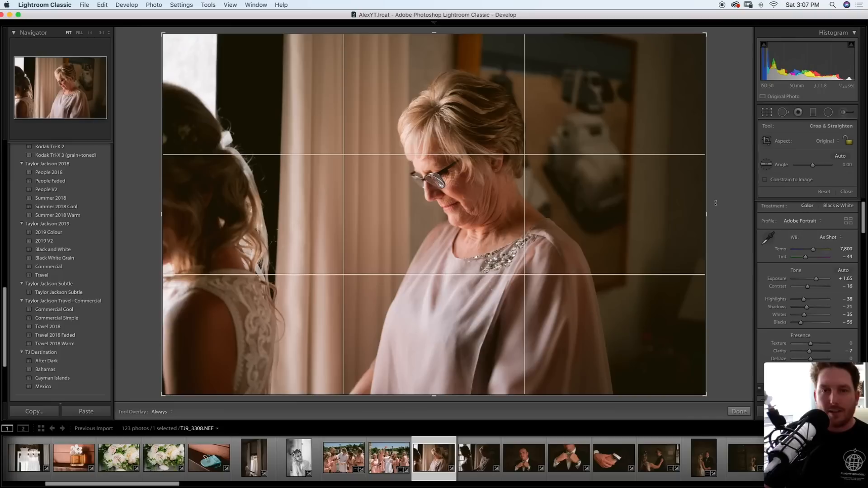
{"action": "left_click", "coordinate": [716, 203]}
{"action": "key", "text": "r"}
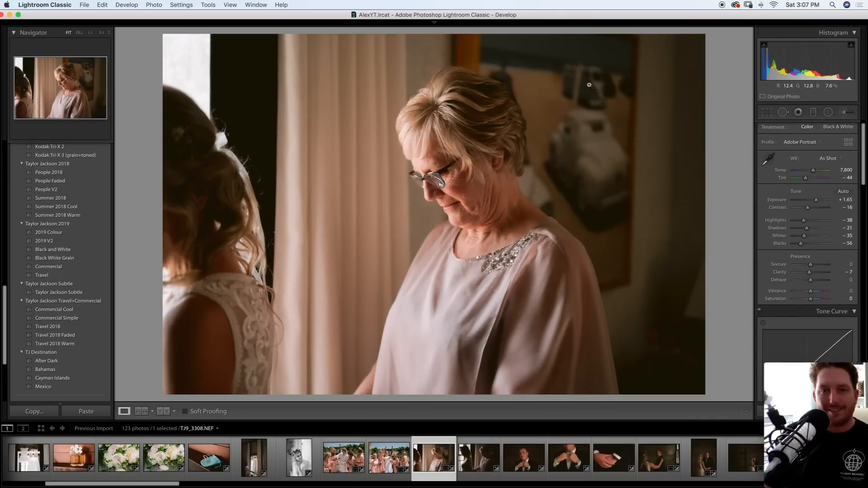
Apply the previous photo's settings to TJ9_3312 with Exposure at +2.00, and straighten its crop to an angle of -0.76
{"action": "key", "text": "Right"}
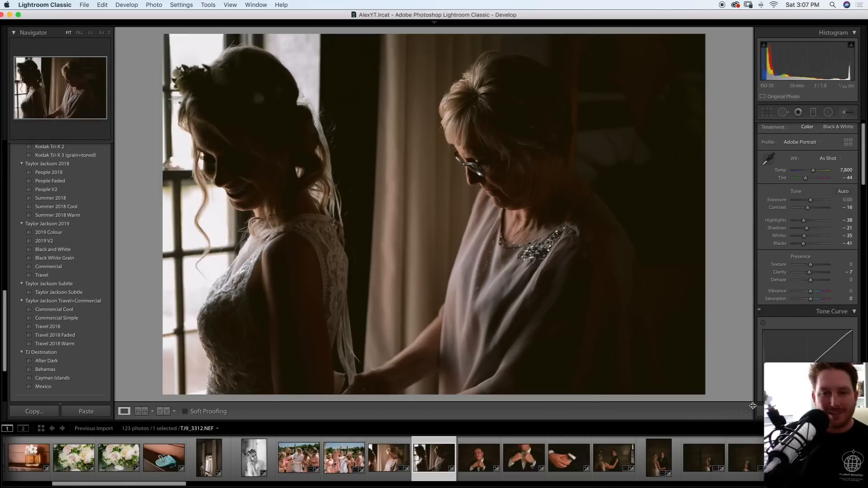
{"action": "left_click", "coordinate": [762, 412]}
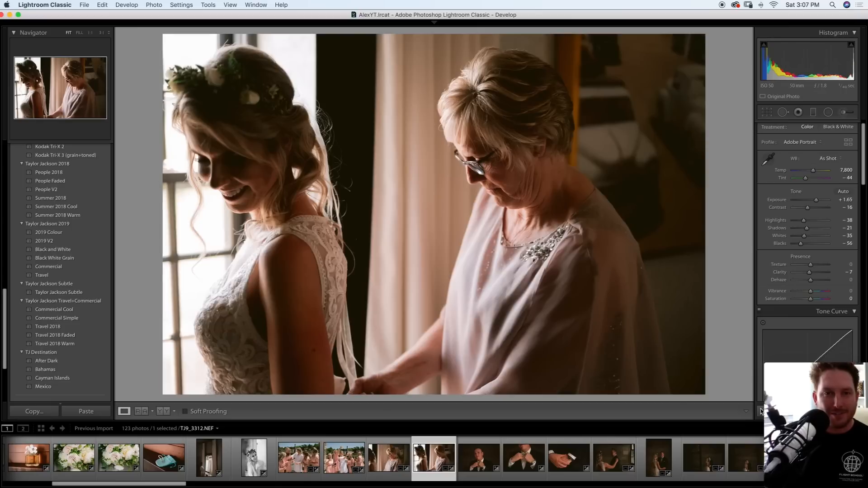
{"action": "left_click_drag", "start_coordinate": [816, 199], "coordinate": [818, 199]}
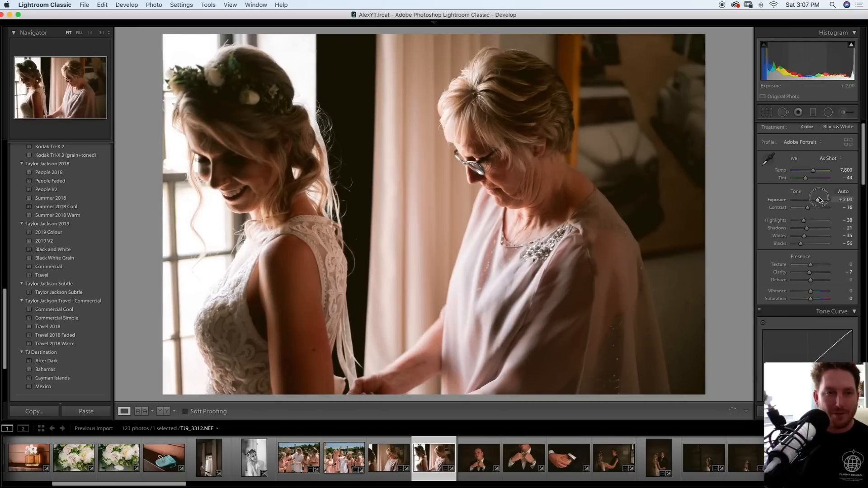
{"action": "left_click", "coordinate": [767, 112]}
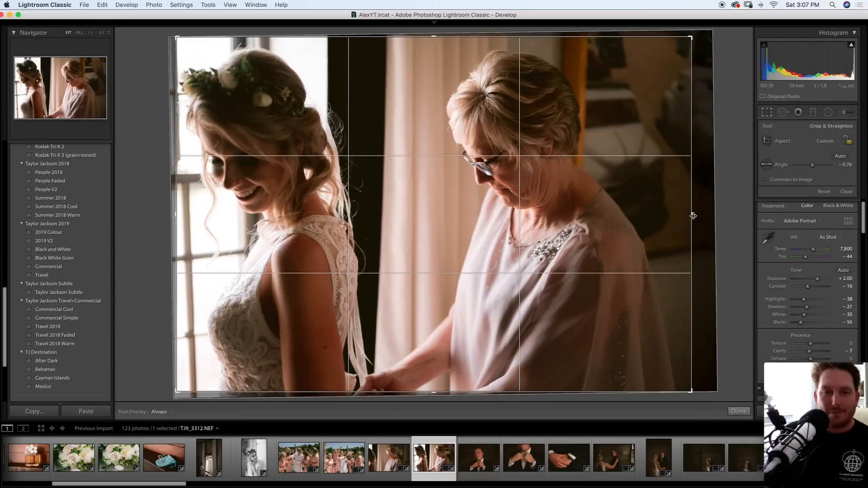
{"action": "key", "text": "Return"}
Set Exposure to +1.35 on TJ9_3361 and sample the white balance from the groom's white shirt collar
{"action": "key", "text": "Right"}
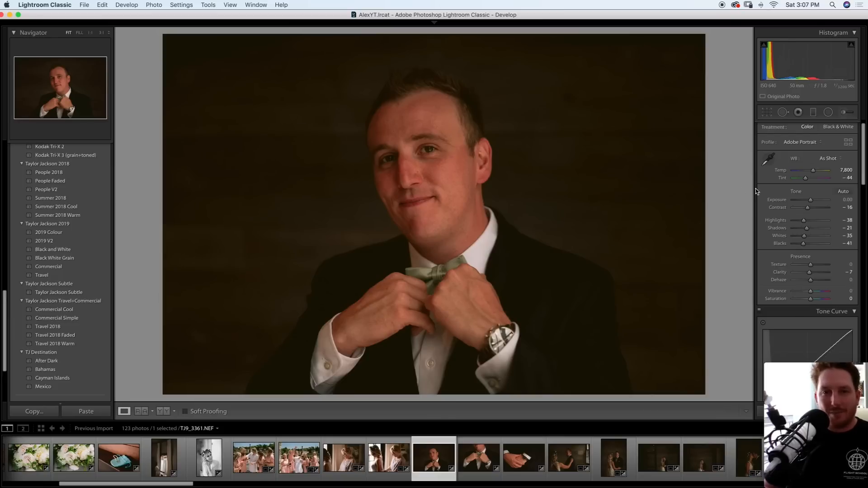
{"action": "left_click_drag", "start_coordinate": [811, 200], "coordinate": [820, 202]}
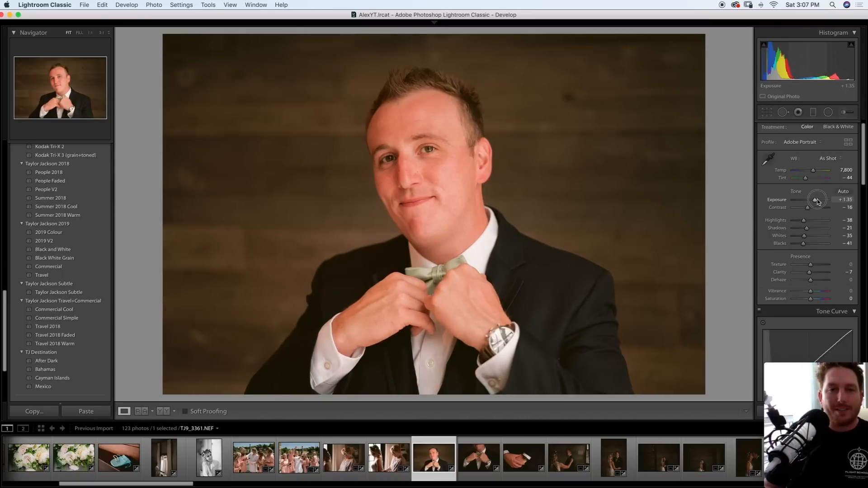
{"action": "left_click", "coordinate": [768, 159]}
{"action": "left_click", "coordinate": [477, 254]}
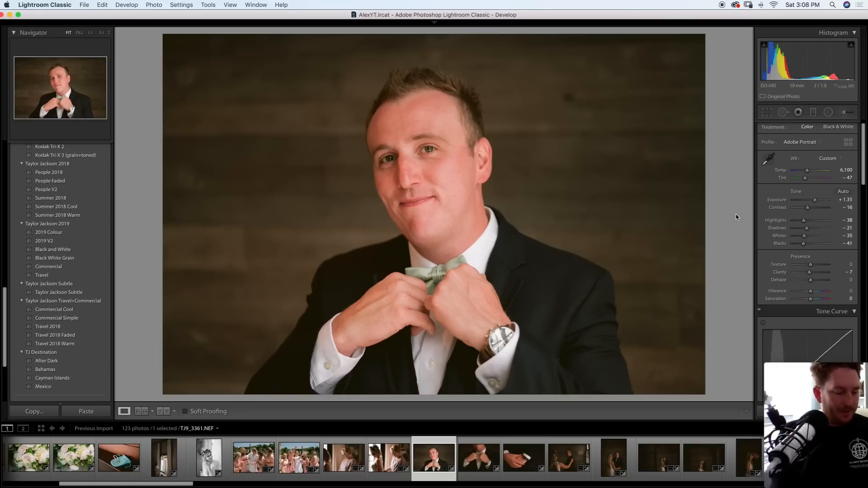
Apply the previous settings to TJ9_3363, set its Exposure to +1.15, and carry the result onto TJ9_3368
{"action": "key", "text": "Right"}
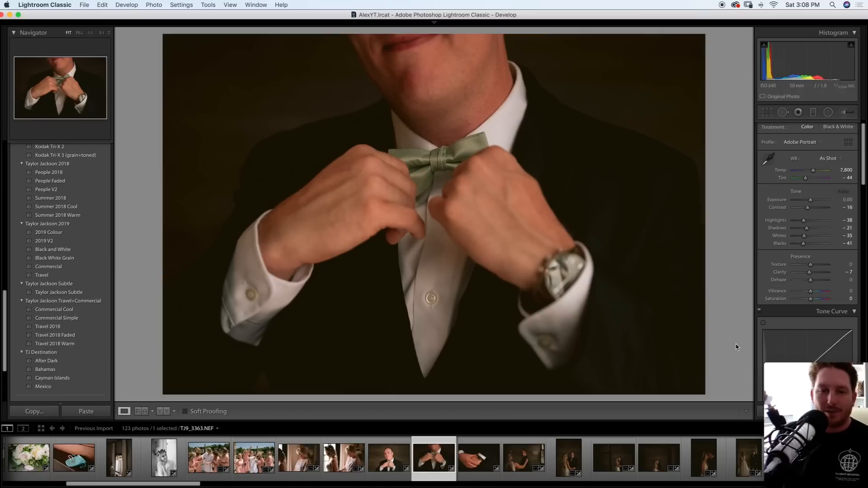
{"action": "key", "text": "super+shift+v"}
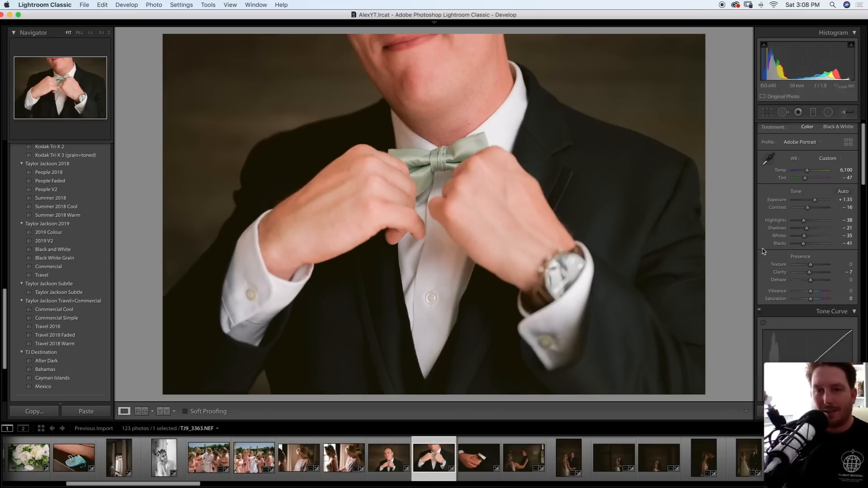
{"action": "left_click_drag", "start_coordinate": [815, 200], "coordinate": [814, 200]}
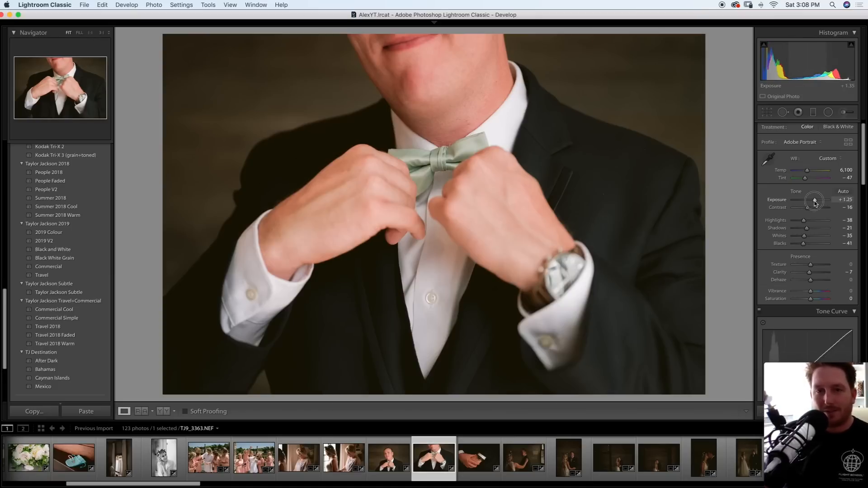
{"action": "key", "text": "Right"}
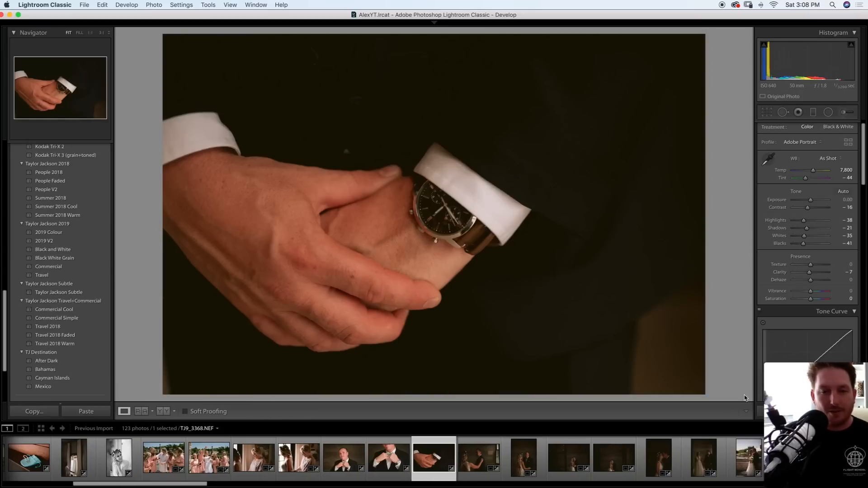
{"action": "left_click", "coordinate": [761, 415]}
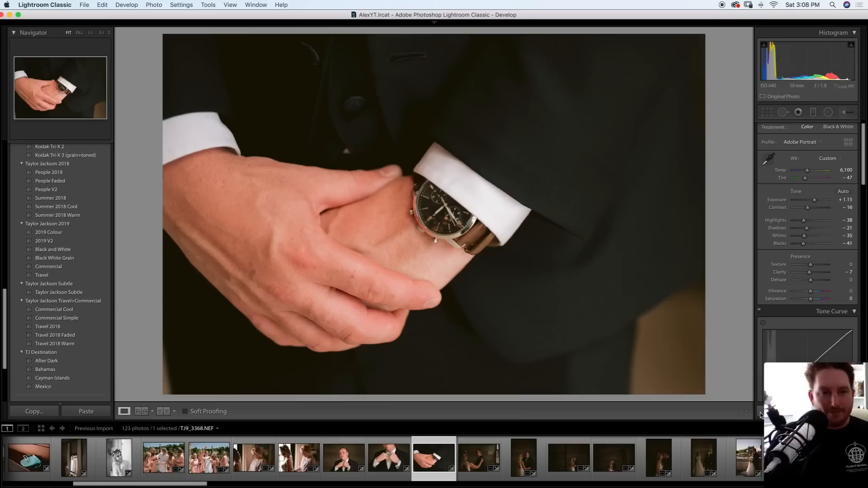
Apply the previous settings to TJ7_6268, set Exposure to +1.80, and sample the white balance from the groom's shirt collar
{"action": "key", "text": "Right"}
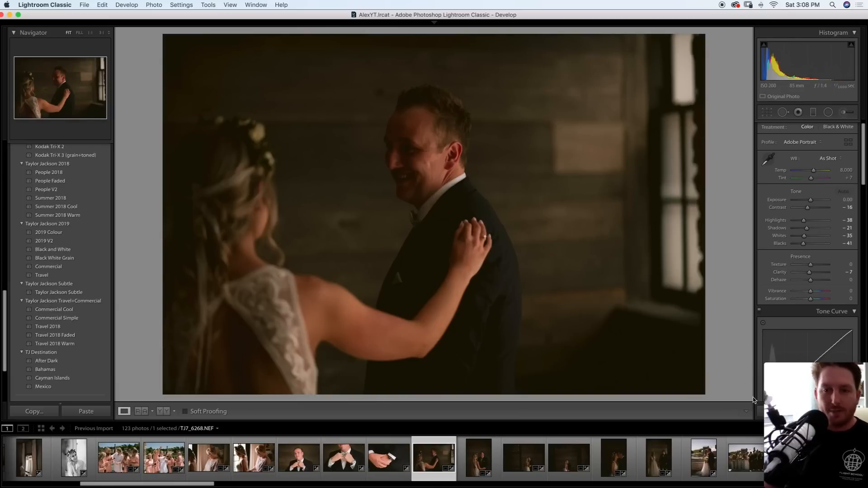
{"action": "left_click", "coordinate": [760, 411]}
{"action": "left_click_drag", "start_coordinate": [815, 200], "coordinate": [819, 202]}
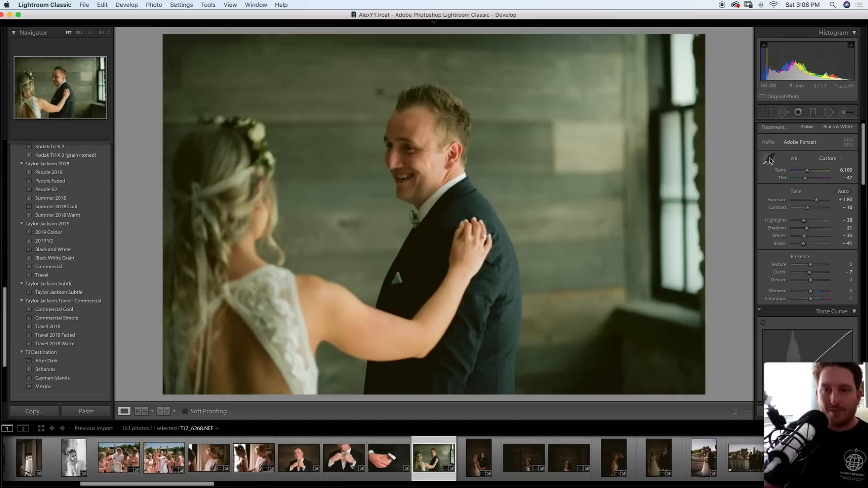
{"action": "key", "text": "w"}
{"action": "left_click", "coordinate": [430, 197]}
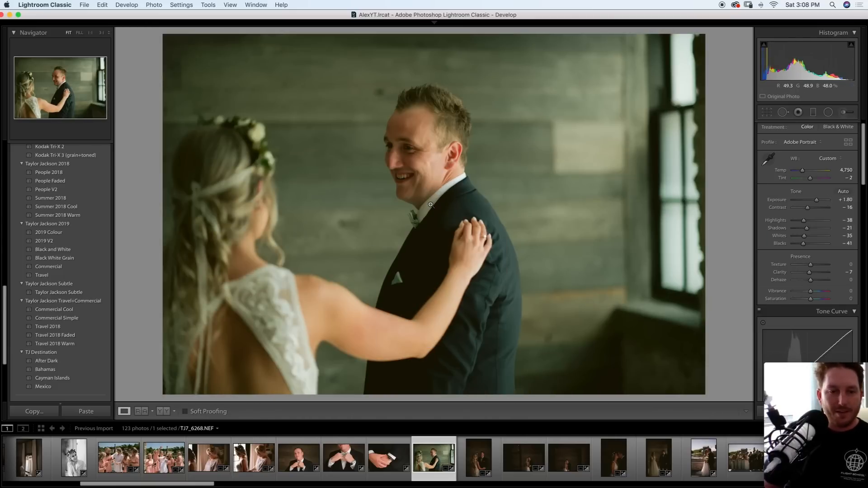
{"action": "key", "text": "Left"}
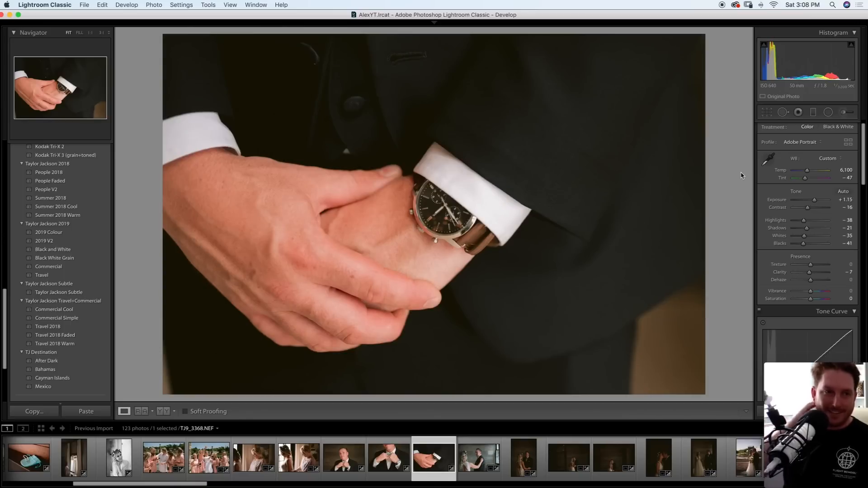
{"action": "key", "text": "Right"}
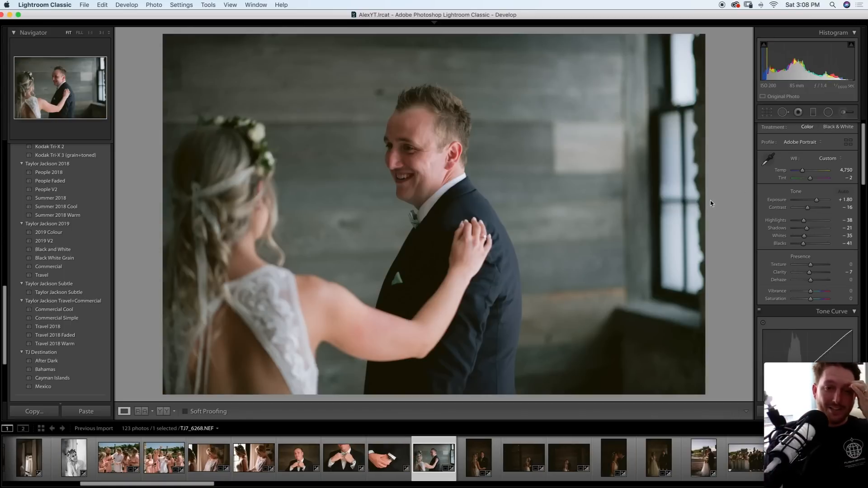
Set TJ7_6268 to Exposure +2.15, Blacks -53 and Temp 5,019, and straighten its crop to an angle of -0.19
{"action": "left_click_drag", "start_coordinate": [821, 201], "coordinate": [823, 202]}
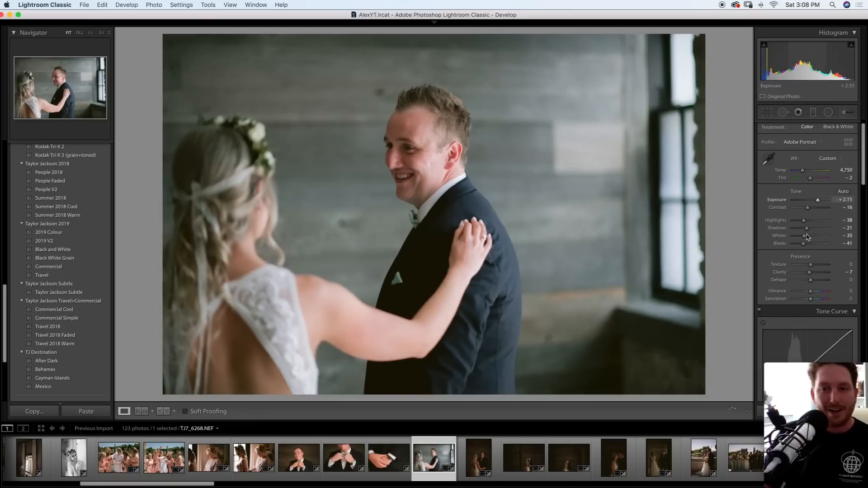
{"action": "left_click_drag", "start_coordinate": [804, 244], "coordinate": [802, 246]}
{"action": "left_click_drag", "start_coordinate": [802, 171], "coordinate": [804, 172]}
{"action": "left_click", "coordinate": [767, 112]}
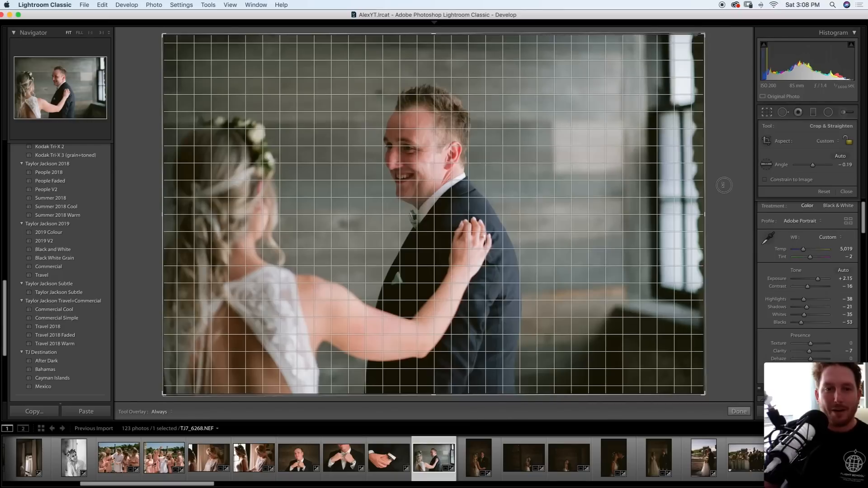
{"action": "key", "text": "r"}
Apply the previous photo's settings to TJ7_6280 and set its Exposure to +1.60
{"action": "key", "text": "Right"}
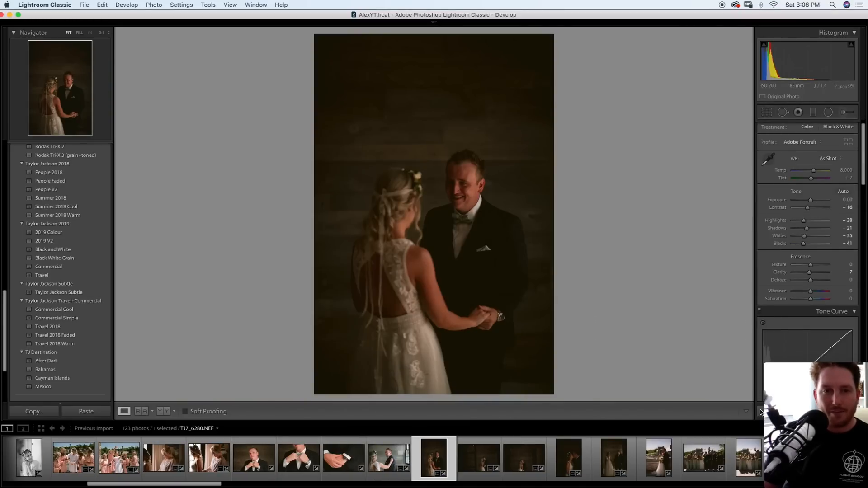
{"action": "key", "text": "super+shift+v"}
{"action": "left_click_drag", "start_coordinate": [811, 200], "coordinate": [817, 203]}
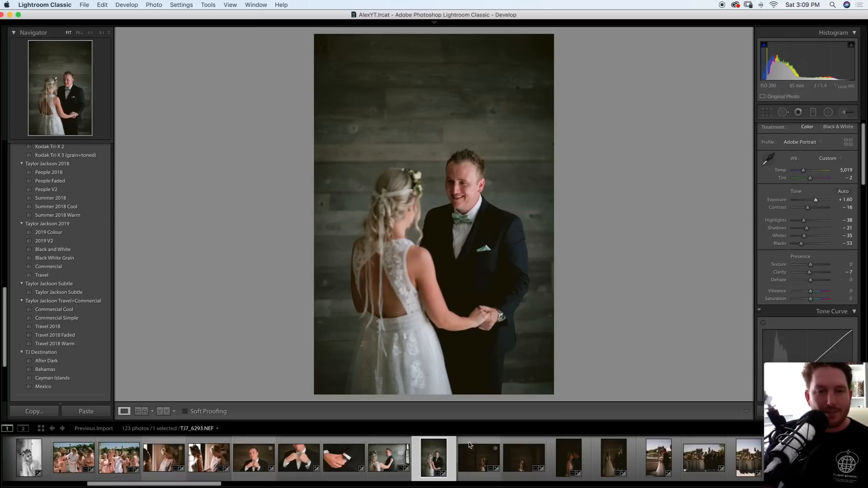
Compare TJ7_6293's original import state with its Synchronize Settings state in the edit history, ending on the synchronized version
{"action": "left_click", "coordinate": [479, 458]}
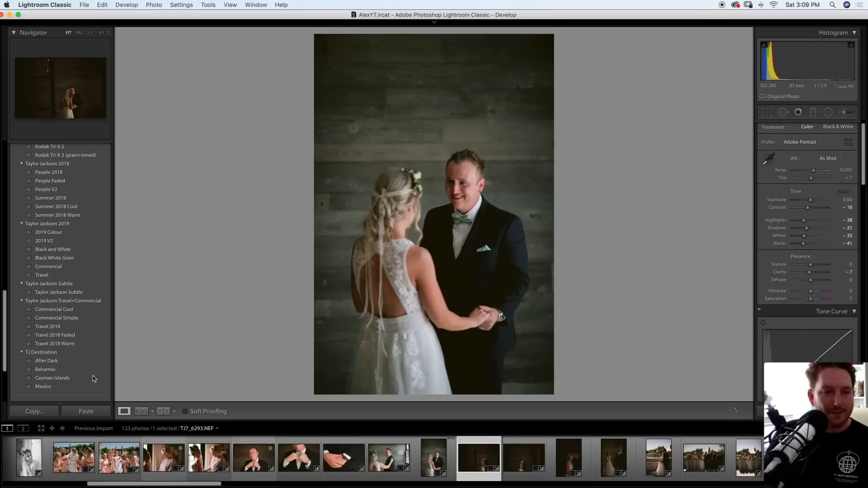
{"action": "scroll", "coordinate": [82, 380], "scroll_direction": "down", "scroll_amount": 5}
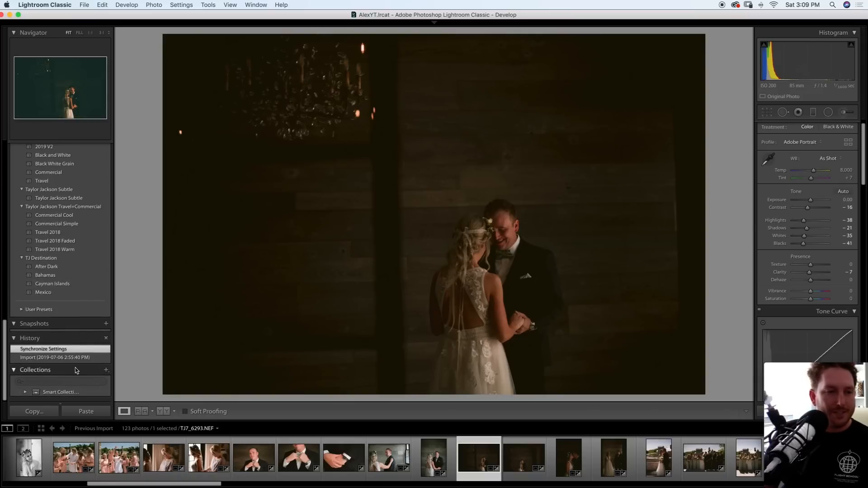
{"action": "left_click", "coordinate": [57, 359]}
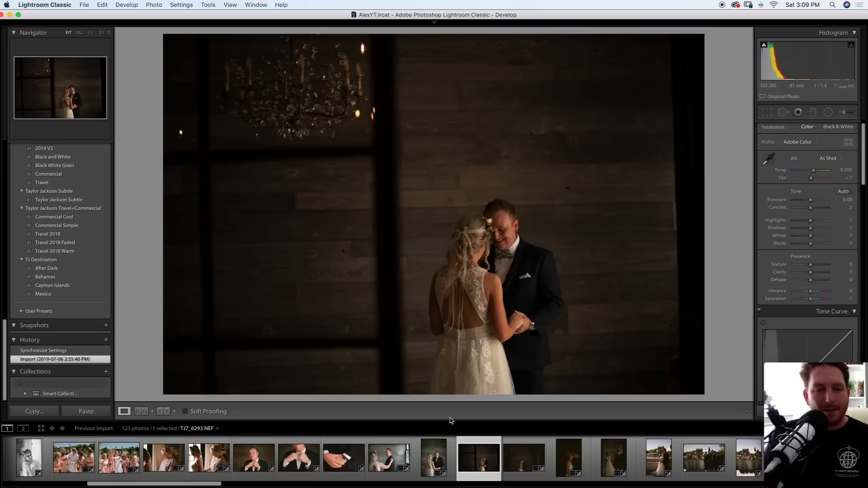
{"action": "left_click", "coordinate": [36, 350]}
Set TJ7_6293's Exposure to +1.30 and its white balance Temp to 6,678
{"action": "left_click_drag", "start_coordinate": [811, 200], "coordinate": [815, 201]}
{"action": "left_click_drag", "start_coordinate": [813, 170], "coordinate": [810, 174]}
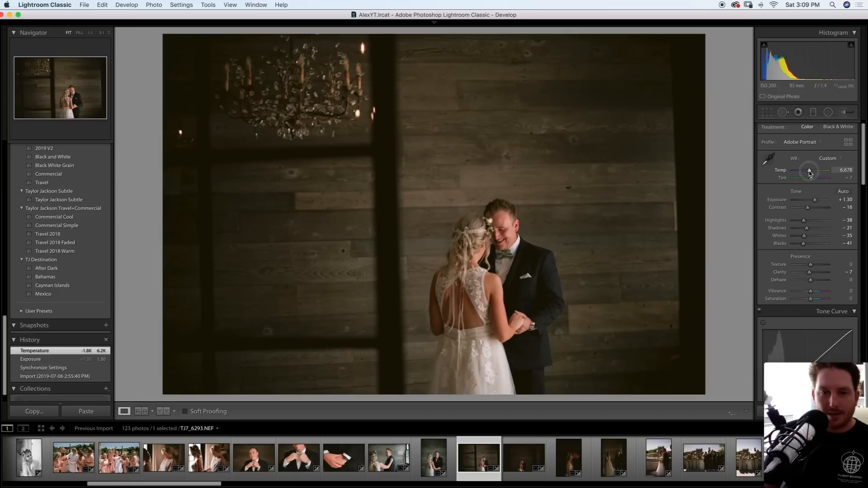
{"action": "left_click", "coordinate": [449, 465]}
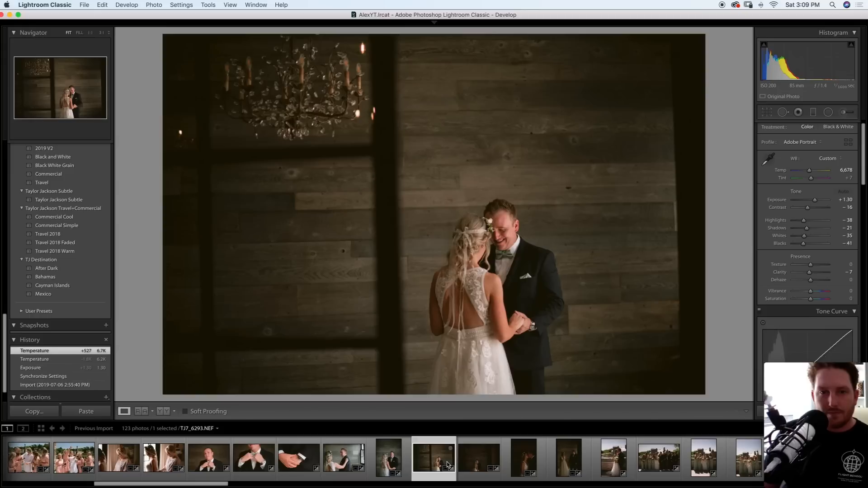
Carry TJ7_6293's settings back onto TJ7_6280 and TJ7_6268, and set TJ7_6268's Temp to 5,099
{"action": "key", "text": "Left"}
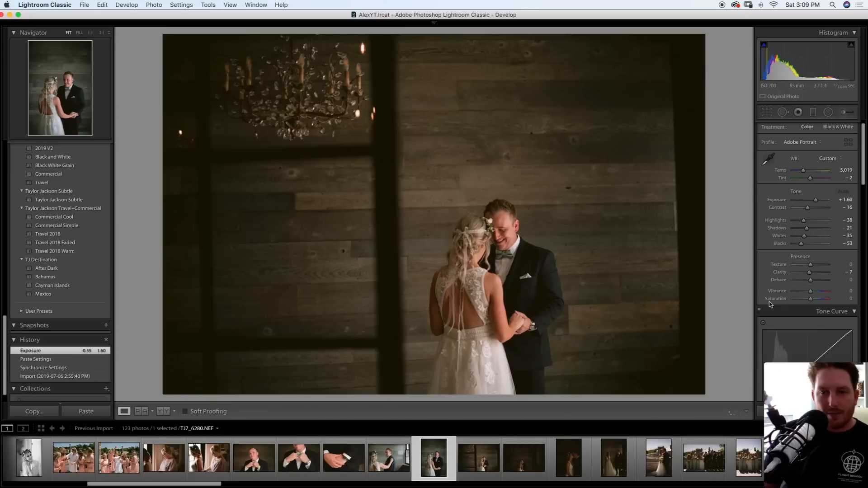
{"action": "key", "text": "Left"}
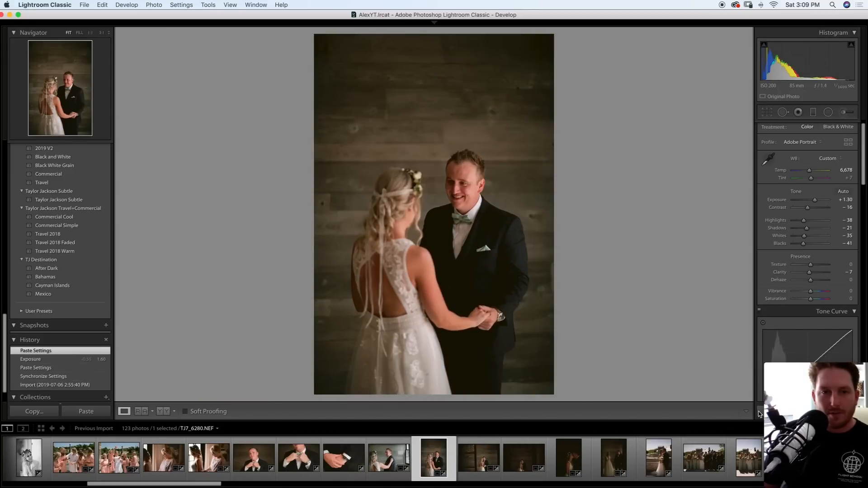
{"action": "key", "text": "super+shift+v"}
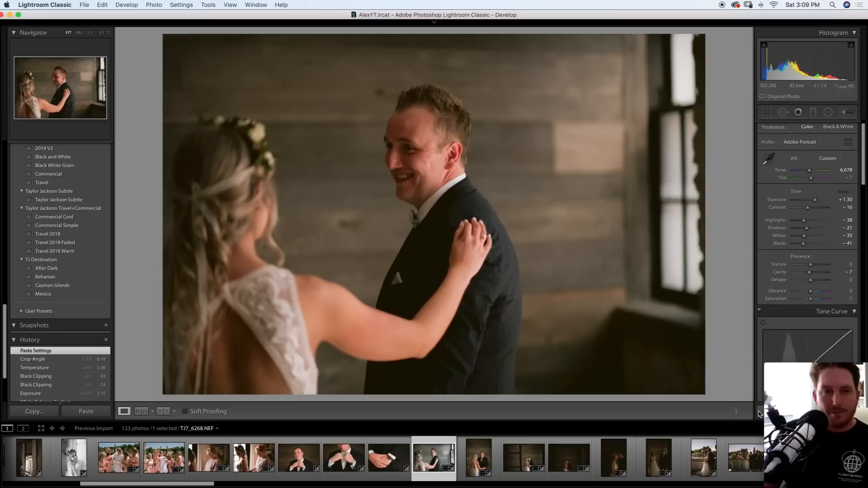
{"action": "left_click_drag", "start_coordinate": [810, 170], "coordinate": [803, 173]}
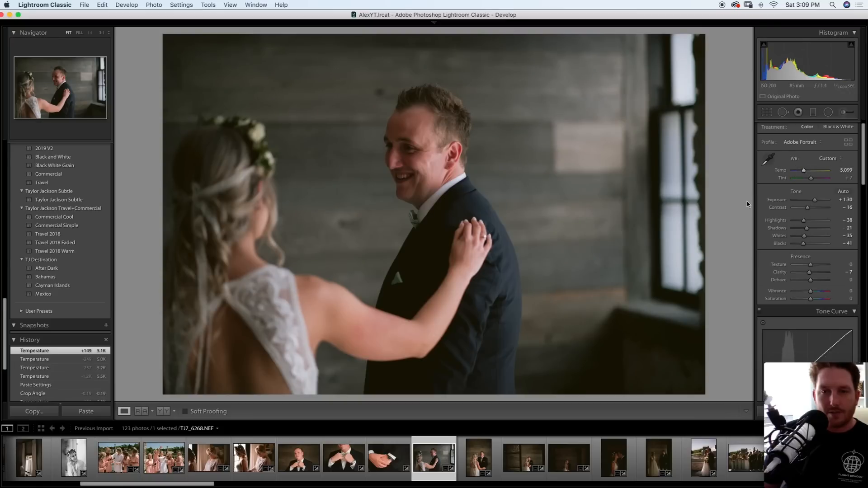
Apply the previous photo's settings to TJ7_6280, adjusting Temp to 6,004 and Exposure to +1.40
{"action": "key", "text": "Right"}
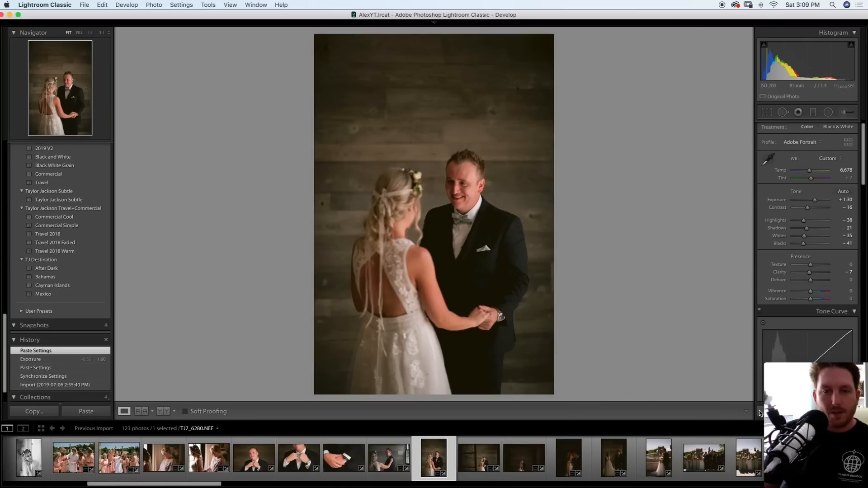
{"action": "key", "text": "super+shift+v"}
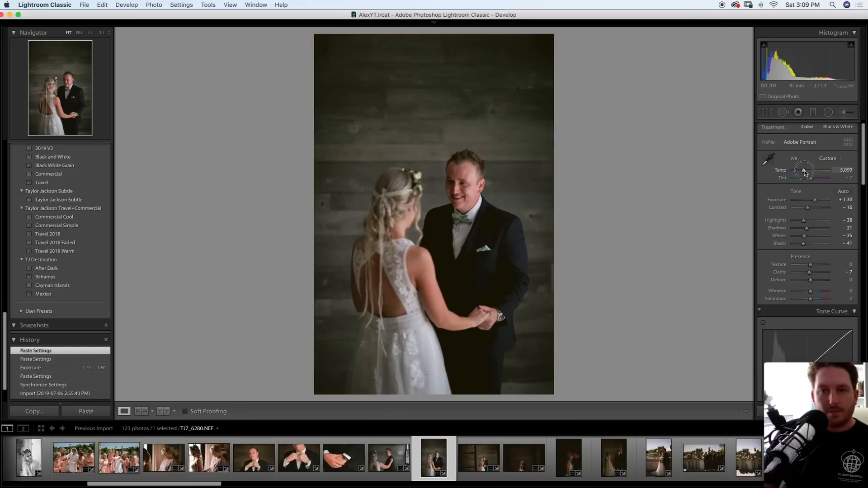
{"action": "left_click_drag", "start_coordinate": [806, 172], "coordinate": [816, 202]}
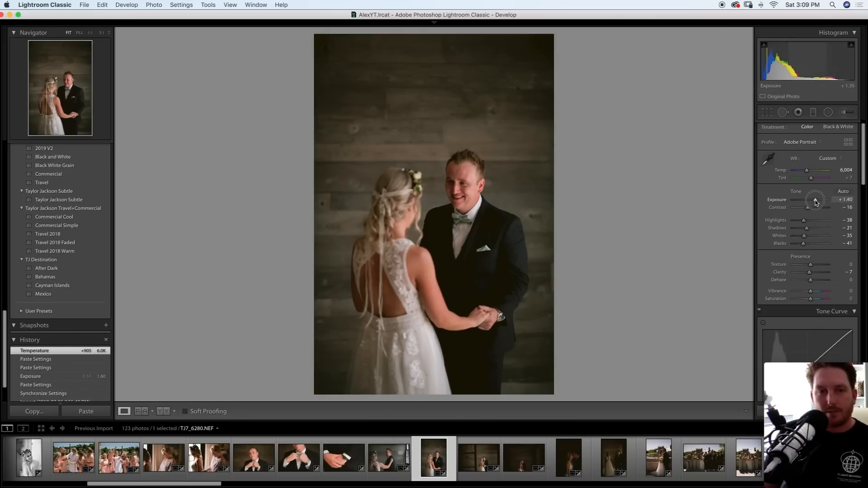
Apply TJ7_6280's settings to TJ7_6268 and raise its Exposure to brighten the photo
{"action": "key", "text": "Left"}
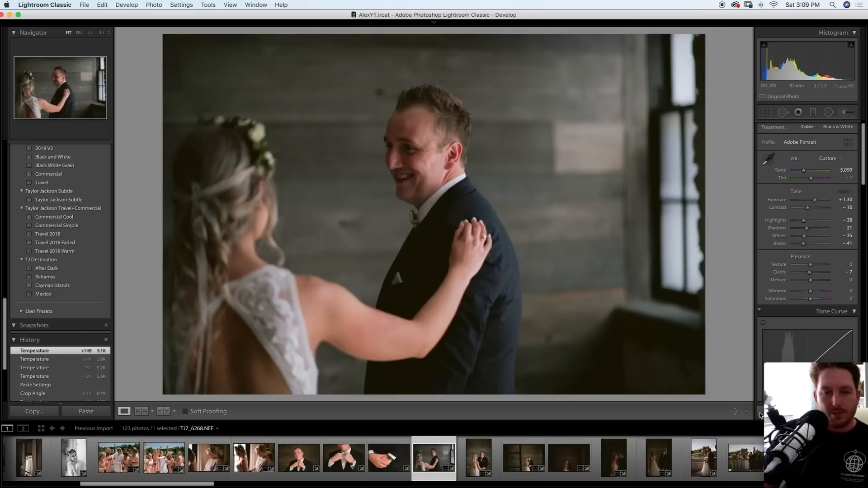
{"action": "key", "text": "super+shift+v"}
{"action": "left_click_drag", "start_coordinate": [819, 200], "coordinate": [822, 201]}
Apply TJ7_6280's settings to TJ7_6293 and rotate its crop slightly to straighten the photo
{"action": "key", "text": "Right"}
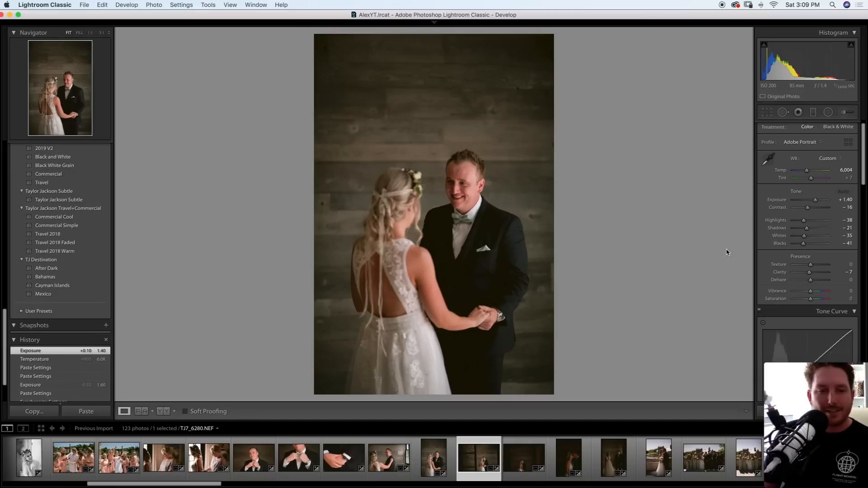
{"action": "key", "text": "Right"}
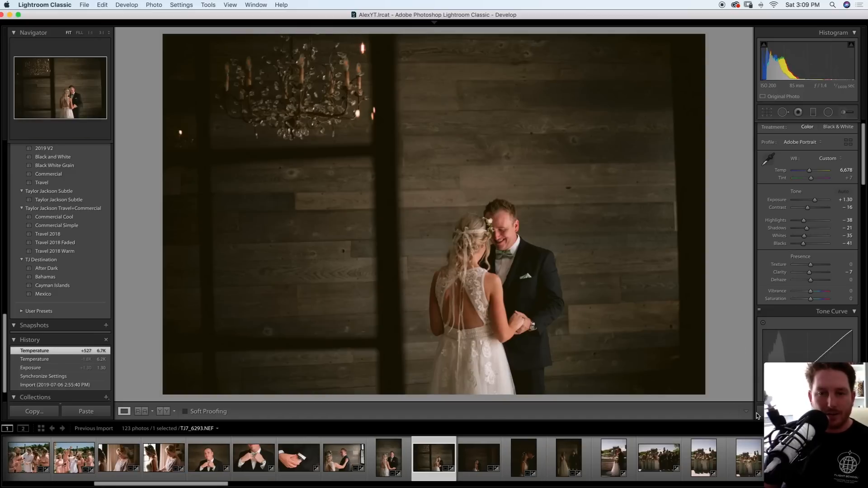
{"action": "key", "text": "super+shift+v"}
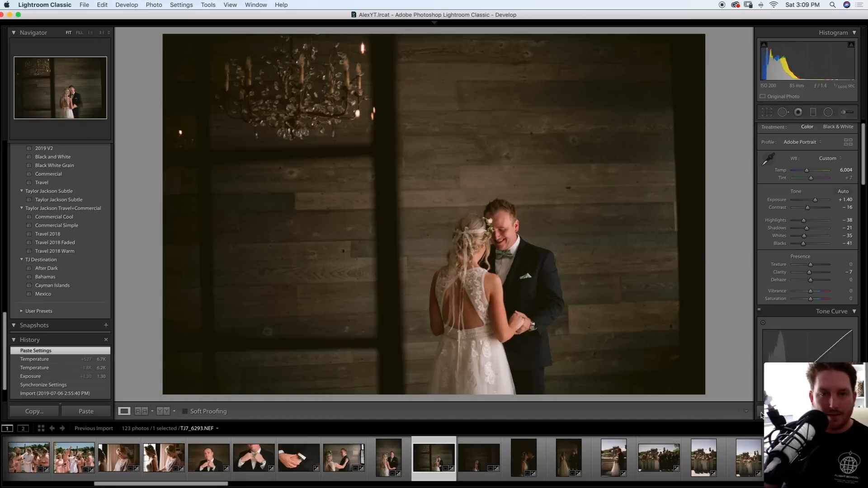
{"action": "left_click", "coordinate": [766, 112]}
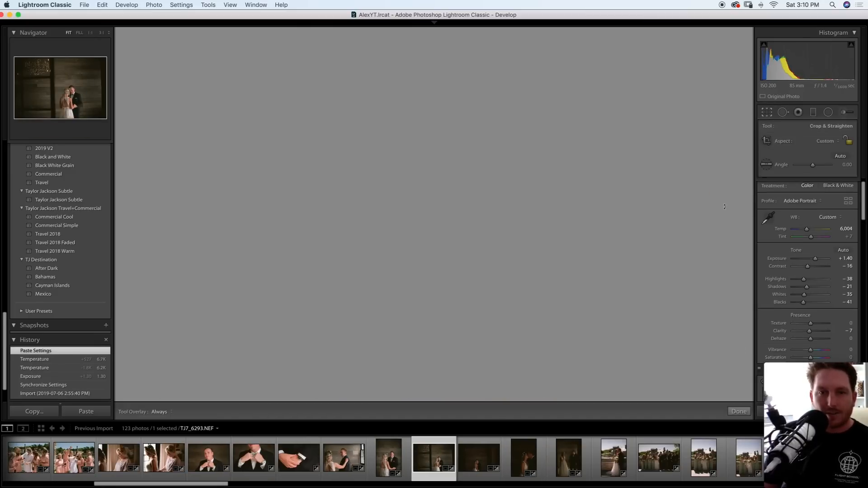
{"action": "left_click_drag", "start_coordinate": [721, 207], "coordinate": [727, 214]}
{"action": "key", "text": "Return"}
Apply the previous photo's settings to TJ7_6299 and reset the crop it inherits
{"action": "key", "text": "Right"}
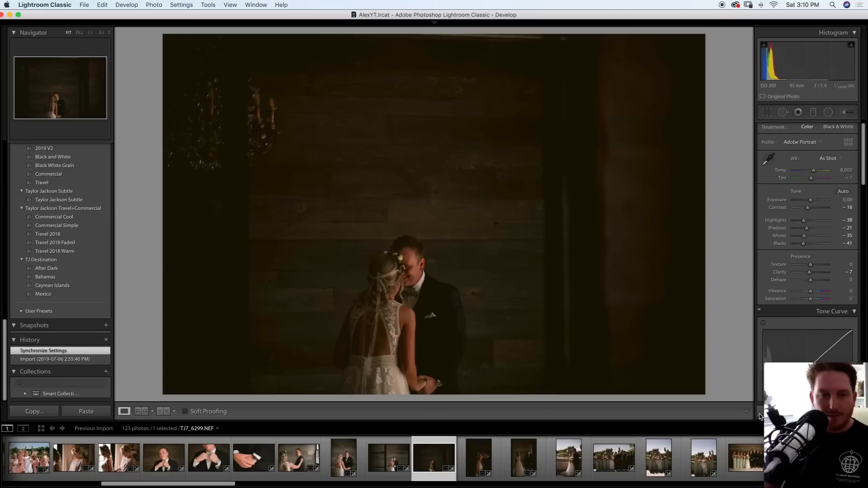
{"action": "key", "text": "super+shift+v"}
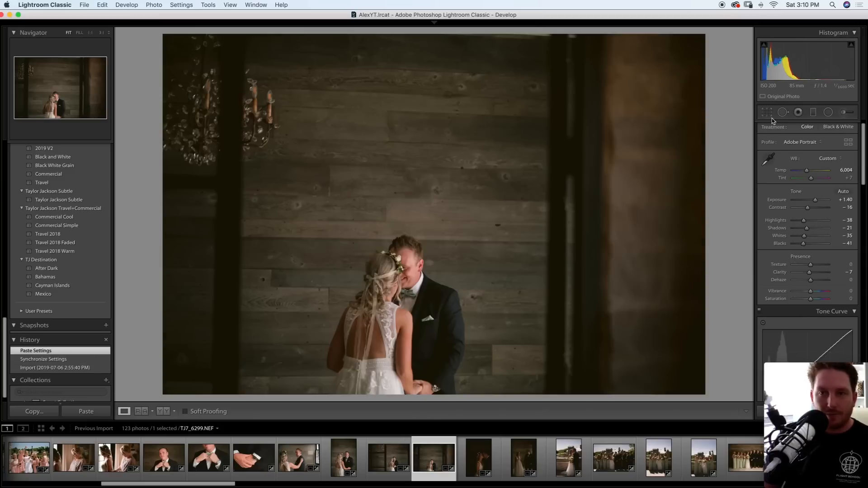
{"action": "left_click", "coordinate": [767, 113]}
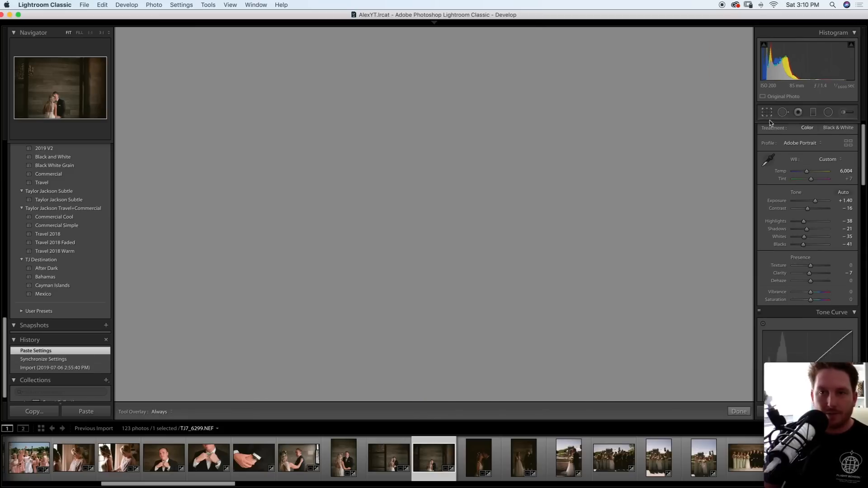
{"action": "left_click", "coordinate": [824, 192]}
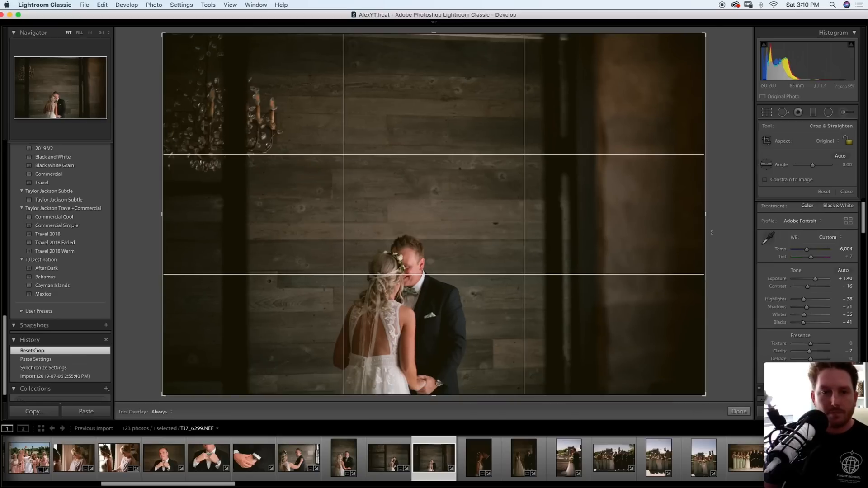
{"action": "left_click", "coordinate": [767, 113]}
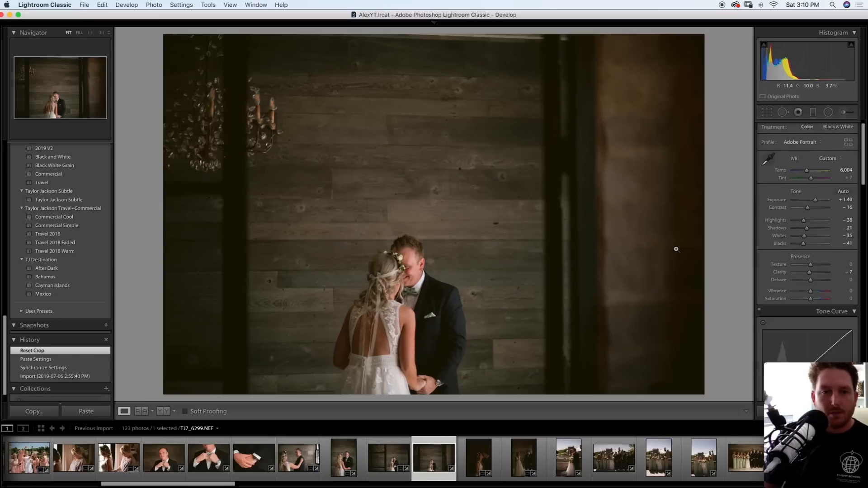
Apply the previous photo's settings to TJ7_6308 and set its Exposure to +2.00
{"action": "key", "text": "Right"}
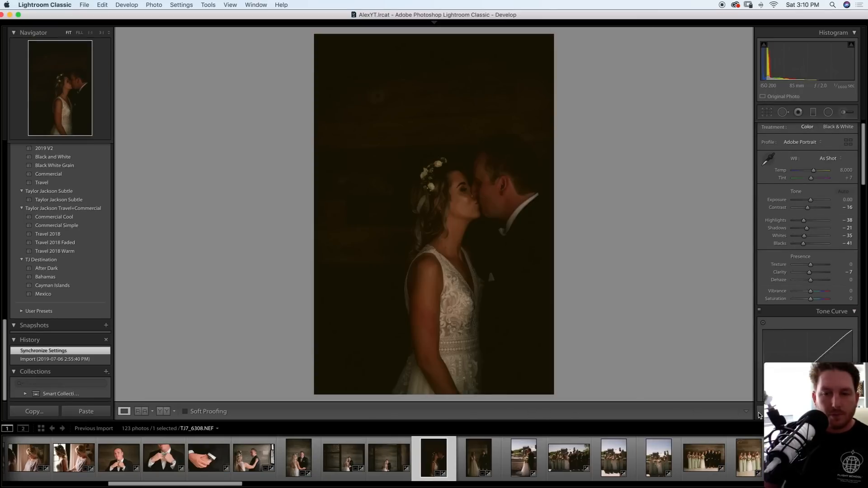
{"action": "key", "text": "super+shift+v"}
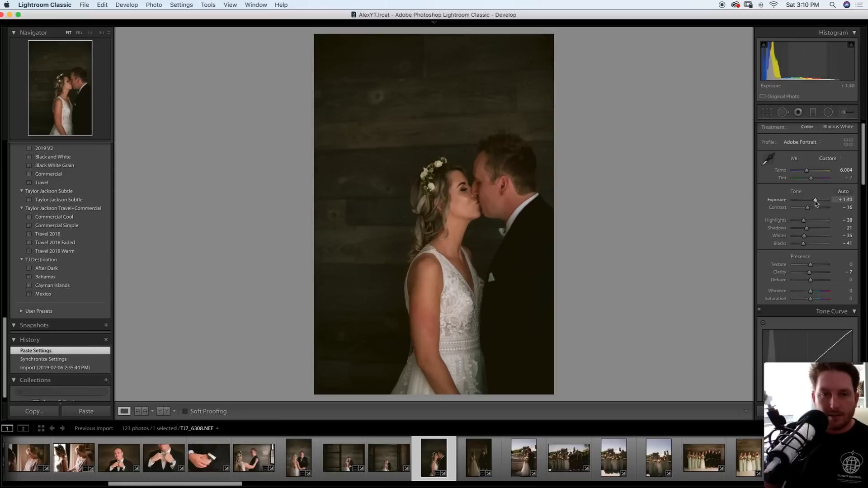
{"action": "left_click_drag", "start_coordinate": [820, 202], "coordinate": [817, 200]}
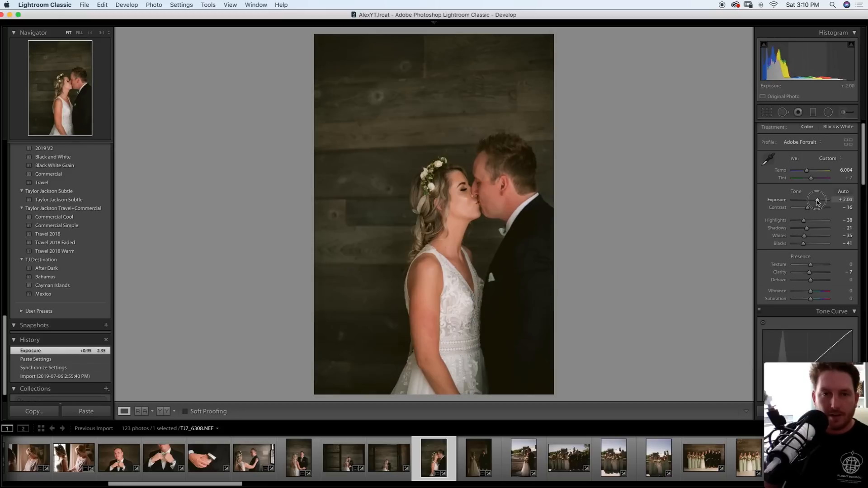
Apply the previous photo's settings to TJ7_6372 and set its Exposure to +1.70
{"action": "key", "text": "Right"}
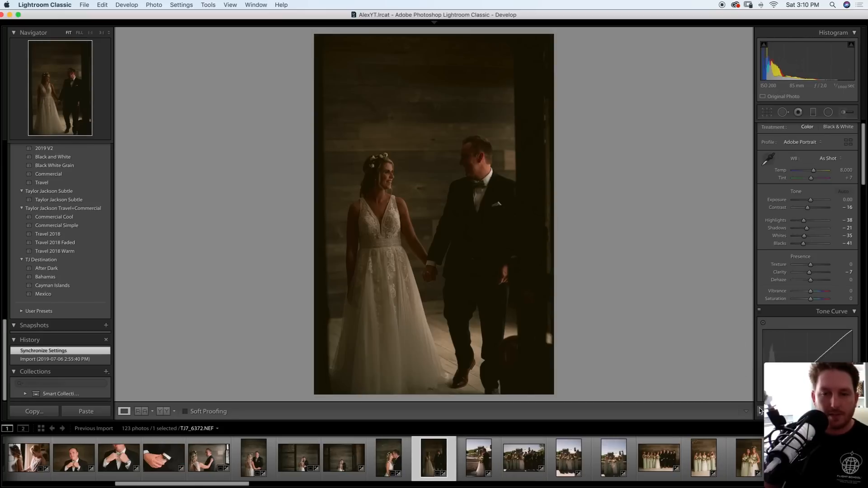
{"action": "key", "text": "super+shift+v"}
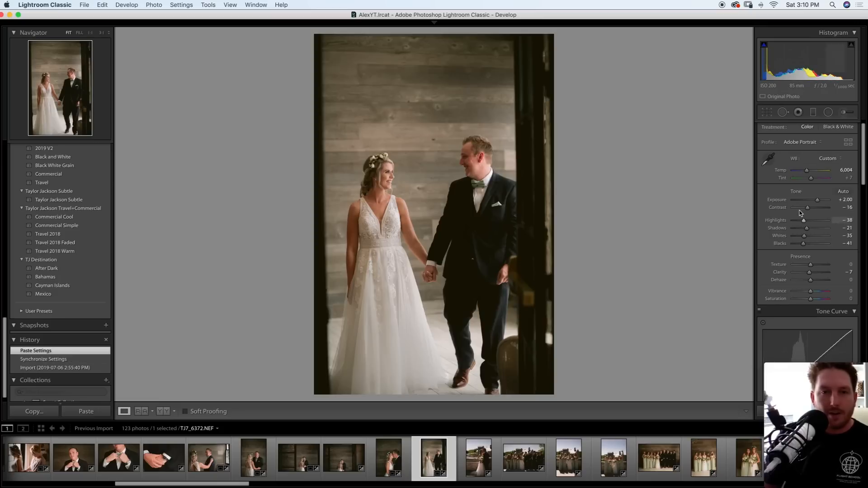
{"action": "double_click", "coordinate": [817, 201]}
Apply the previous settings to TJ9_3387 with white balance sampled from the bride's white dress, and open the next photo, TJ9_3412
{"action": "key", "text": "Right"}
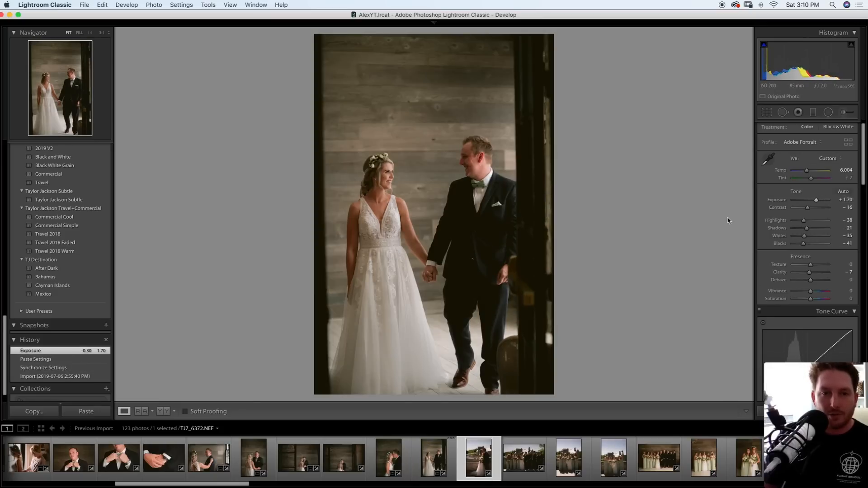
{"action": "key", "text": "super+shift+v"}
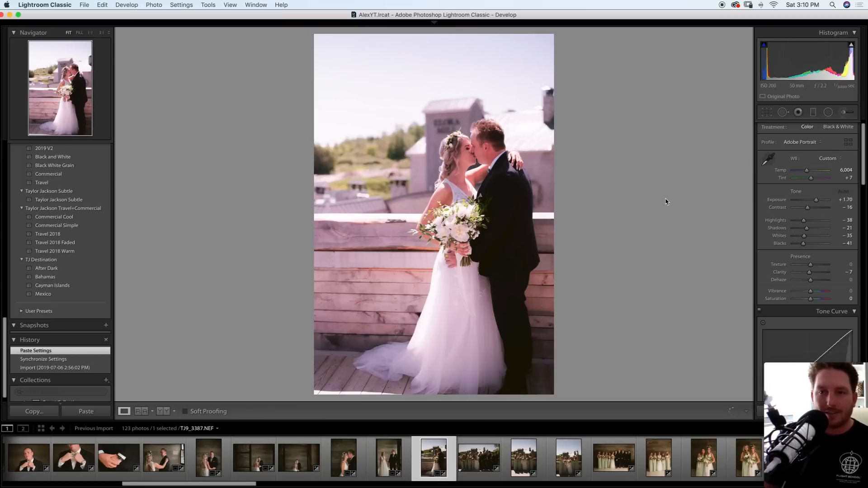
{"action": "key", "text": "w"}
{"action": "left_click", "coordinate": [441, 296]}
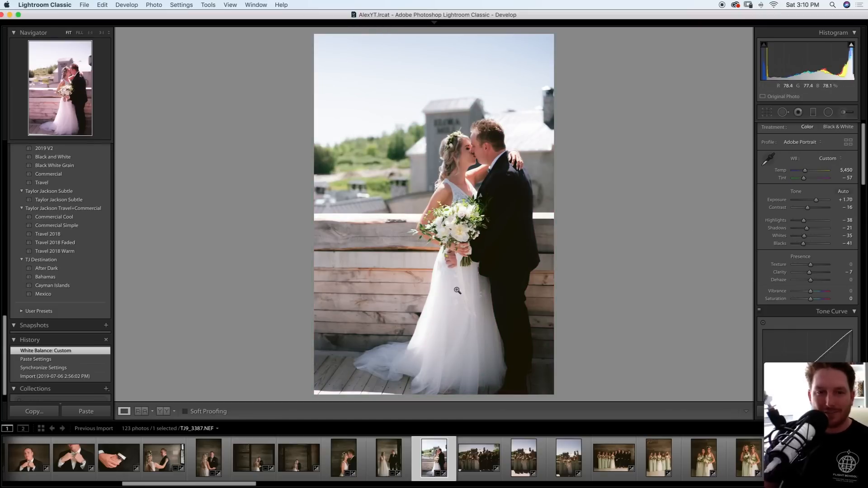
{"action": "key", "text": "Right"}
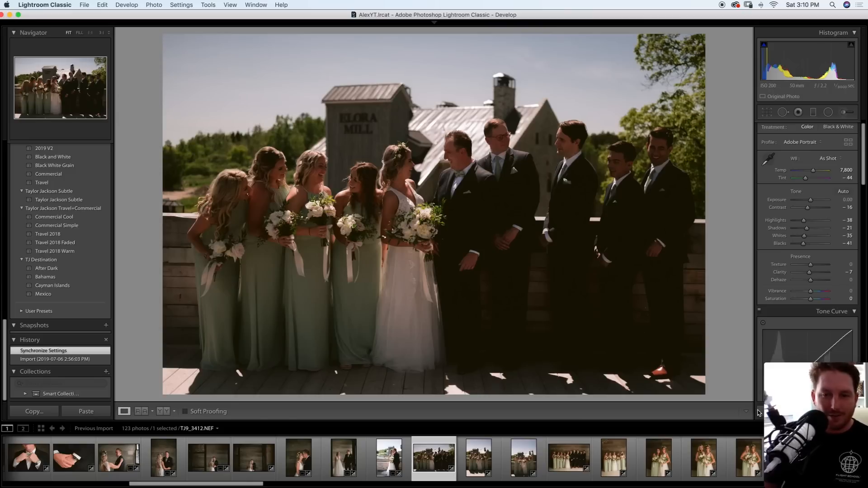
Apply the previous photo's settings to TJ9_3412 and TJ9_3428, and set TJ9_3428's Exposure to +1.35
{"action": "key", "text": "super+shift+v"}
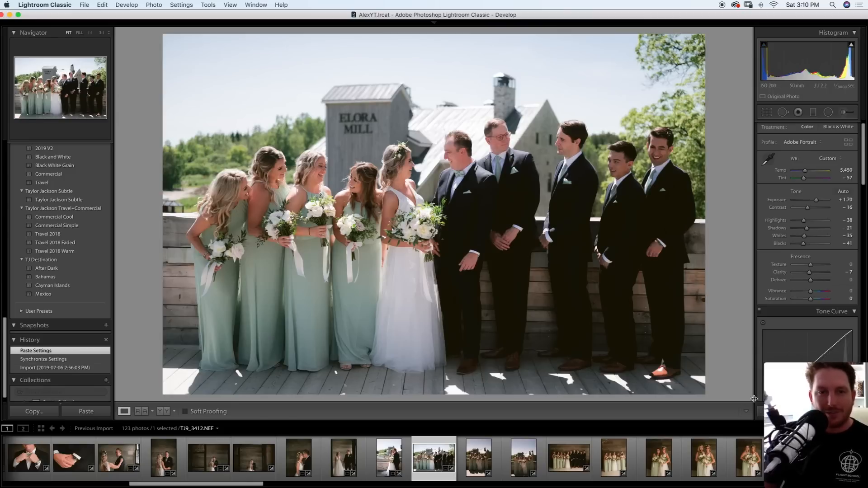
{"action": "key", "text": "Right"}
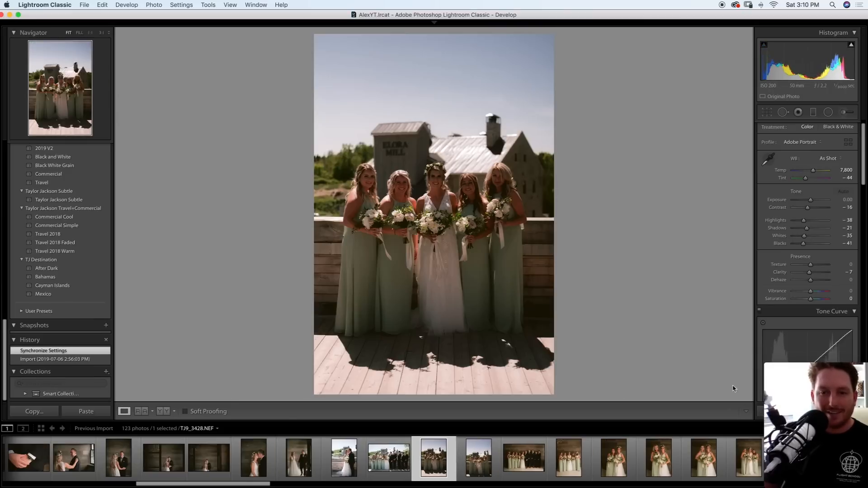
{"action": "key", "text": "super+shift+v"}
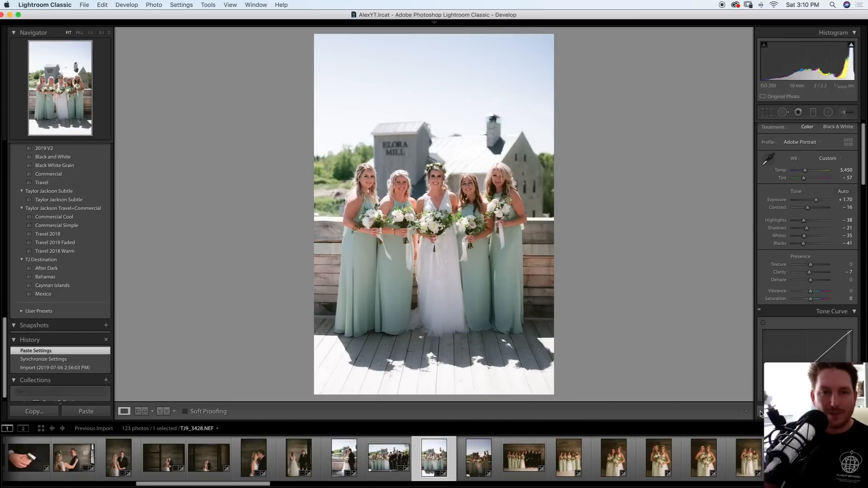
{"action": "left_click_drag", "start_coordinate": [816, 200], "coordinate": [815, 200]}
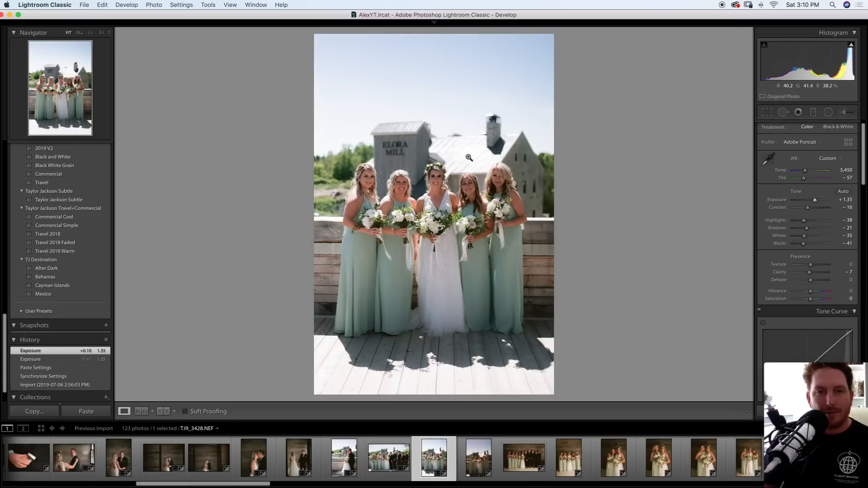
Carry the settings over to TJ9_3434 and TJ9_3459, and set TJ9_3459's Exposure to +1.15 and Blacks to -44
{"action": "key", "text": "Right"}
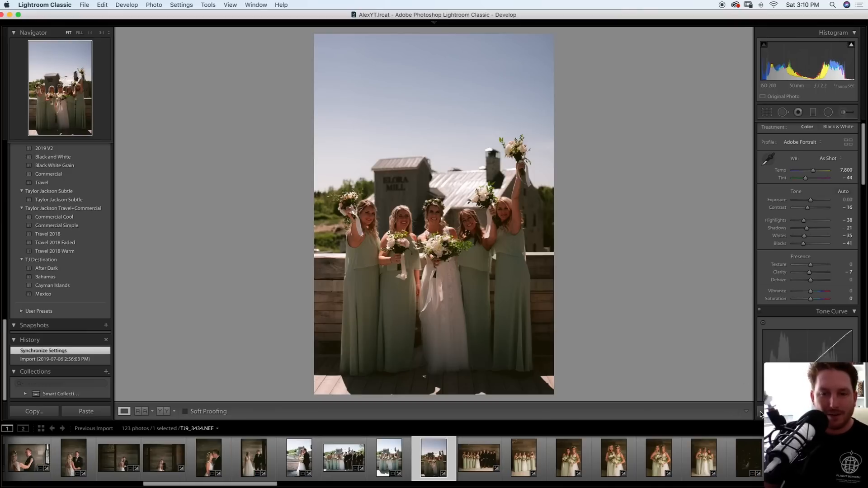
{"action": "key", "text": "super+shift+v"}
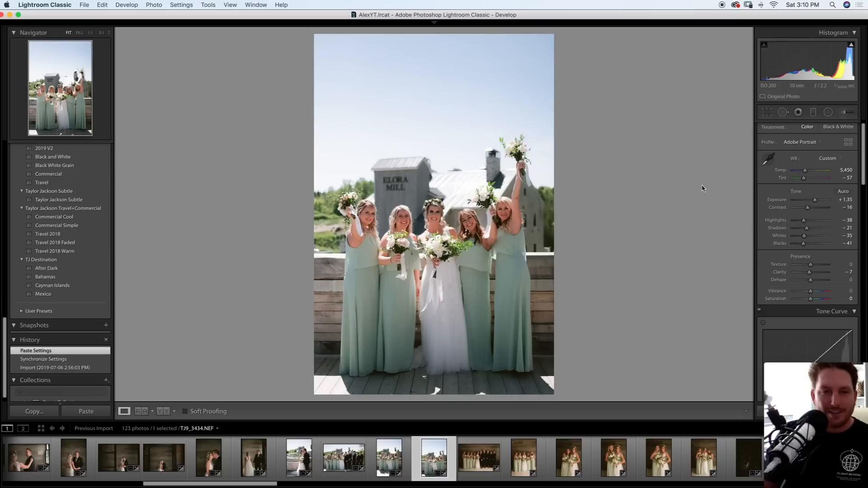
{"action": "key", "text": "Right"}
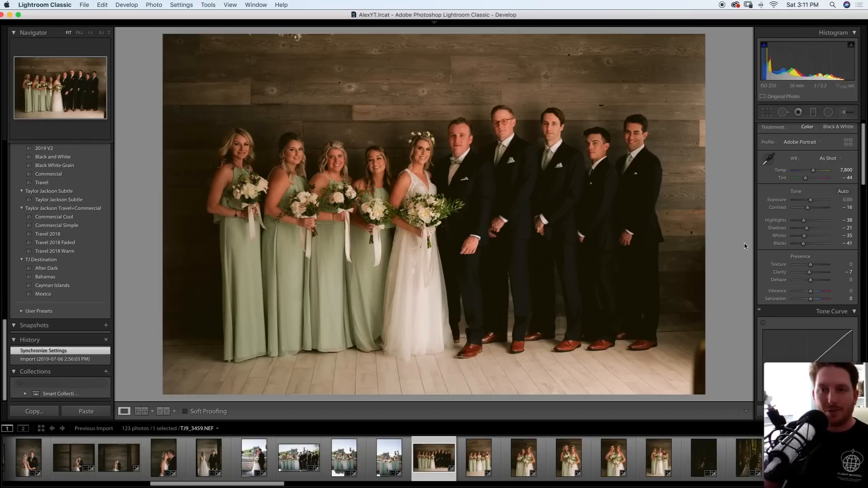
{"action": "key", "text": "super+shift+v"}
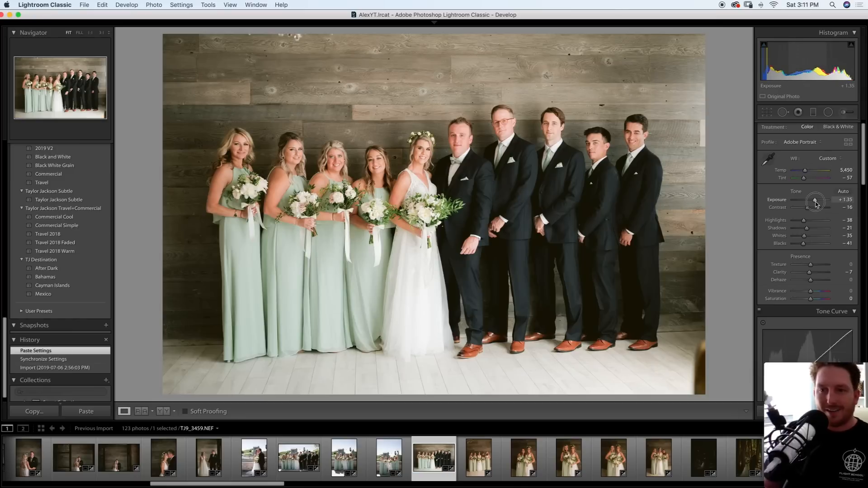
{"action": "left_click_drag", "start_coordinate": [816, 203], "coordinate": [815, 204]}
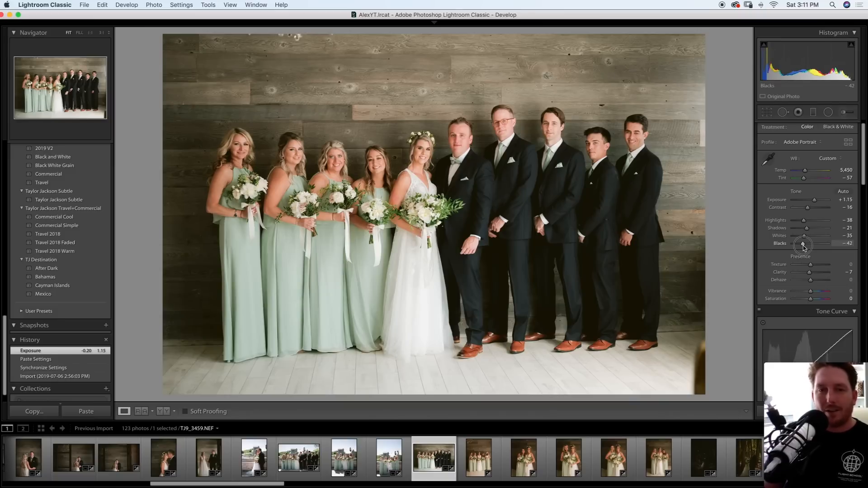
Apply the previous settings to TJ9_3486 with Exposure at +0.55, and carry them through TJ9_3496, TJ9_3502 and TJ9_3508
{"action": "key", "text": "Right"}
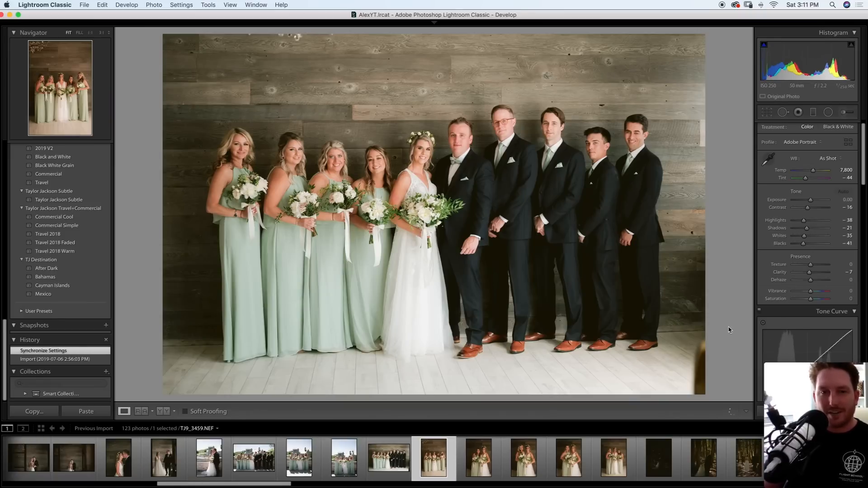
{"action": "key", "text": "super+shift+v"}
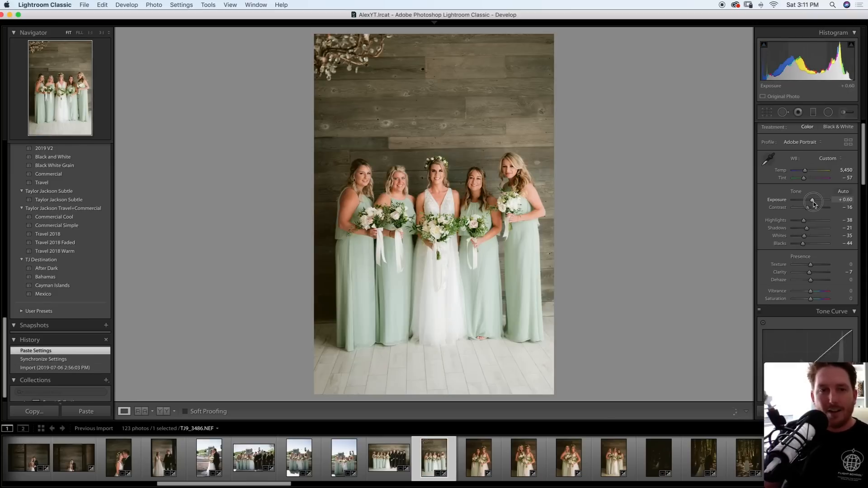
{"action": "key", "text": "Right"}
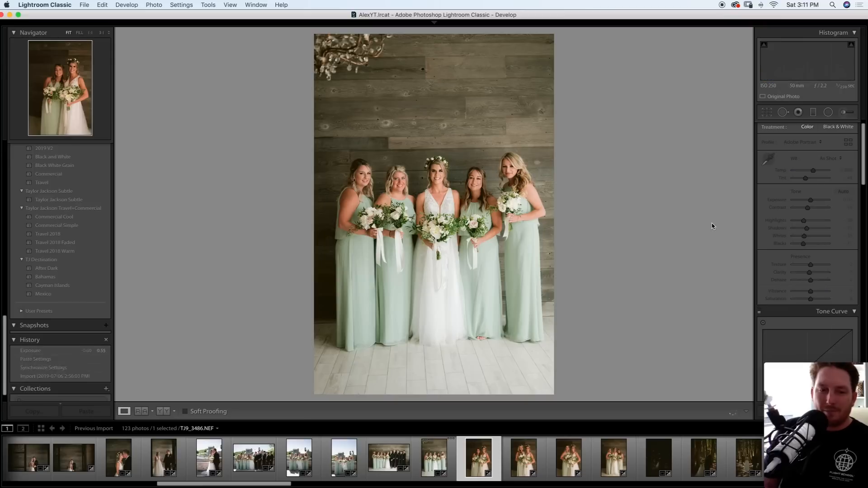
{"action": "key", "text": "super+shift+v"}
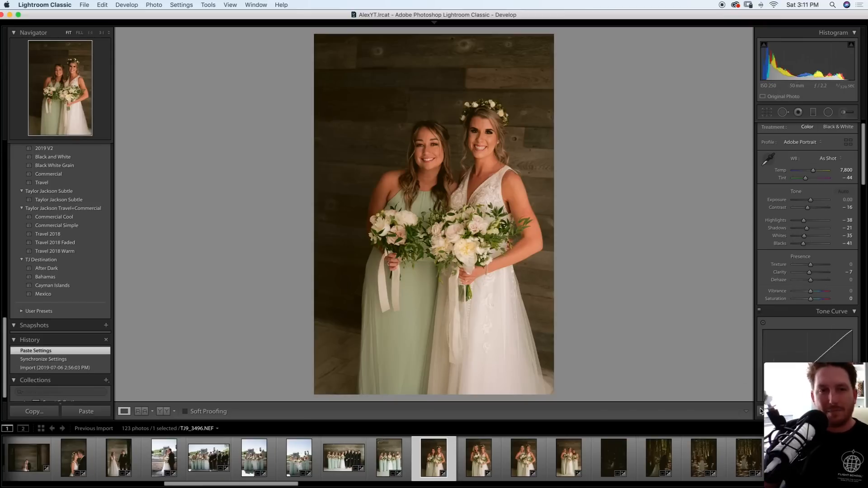
{"action": "key", "text": "Right"}
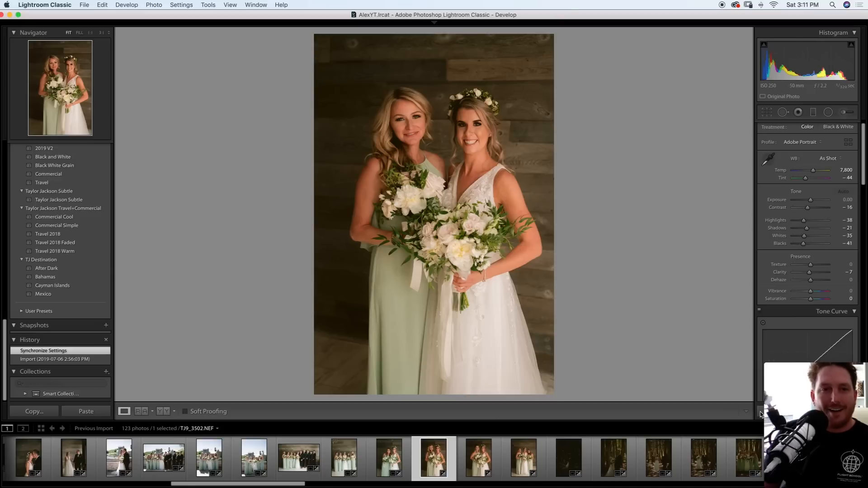
{"action": "key", "text": "super+shift+v"}
{"action": "key", "text": "Right"}
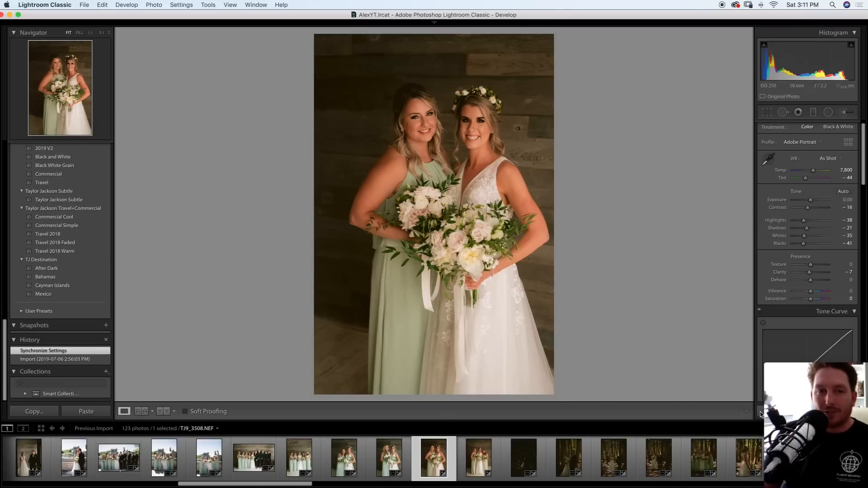
{"action": "key", "text": "super+shift+v"}
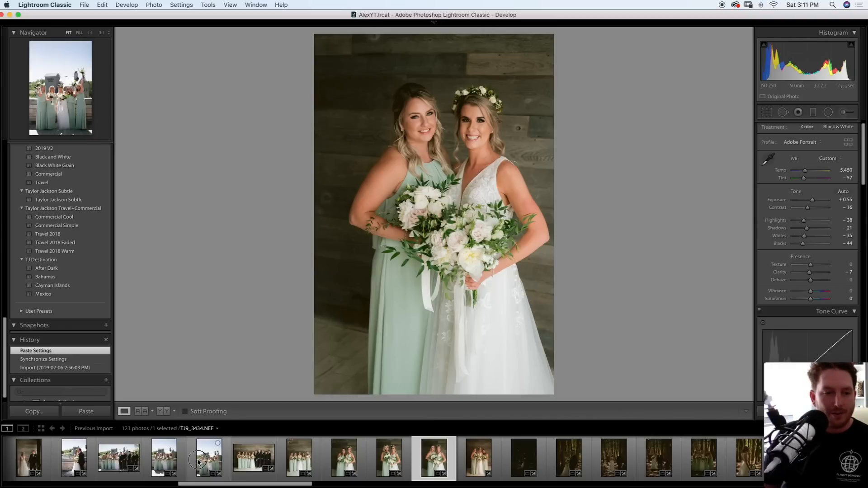
Compare with the outdoor bridesmaids photo TJ9_3434, and carry TJ9_3508's settings over to TJ9_3518
{"action": "left_click", "coordinate": [198, 463]}
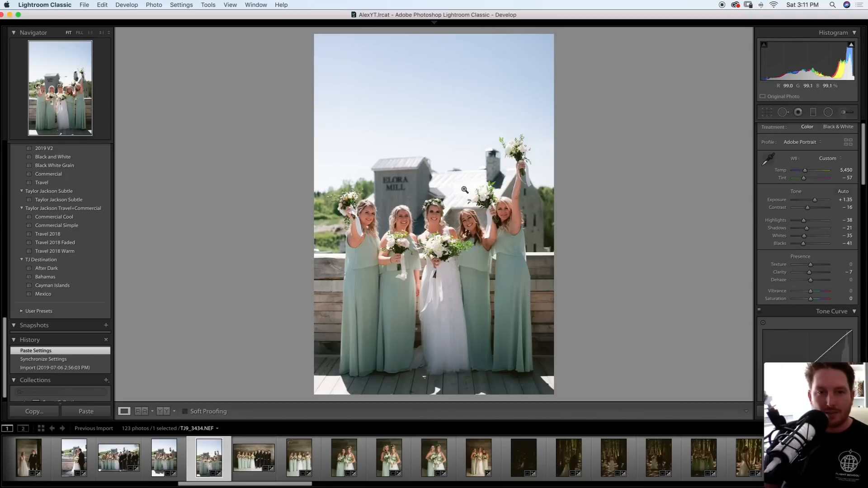
{"action": "left_click", "coordinate": [466, 466]}
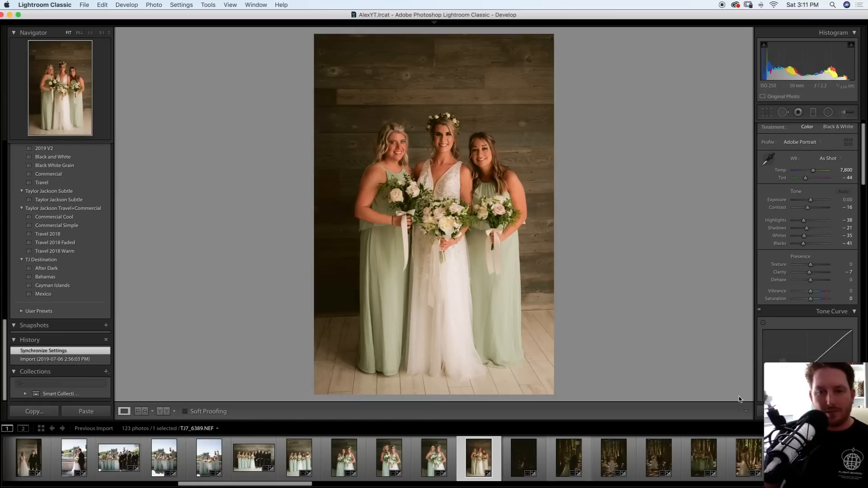
{"action": "left_click", "coordinate": [430, 470]}
{"action": "left_click", "coordinate": [479, 457]}
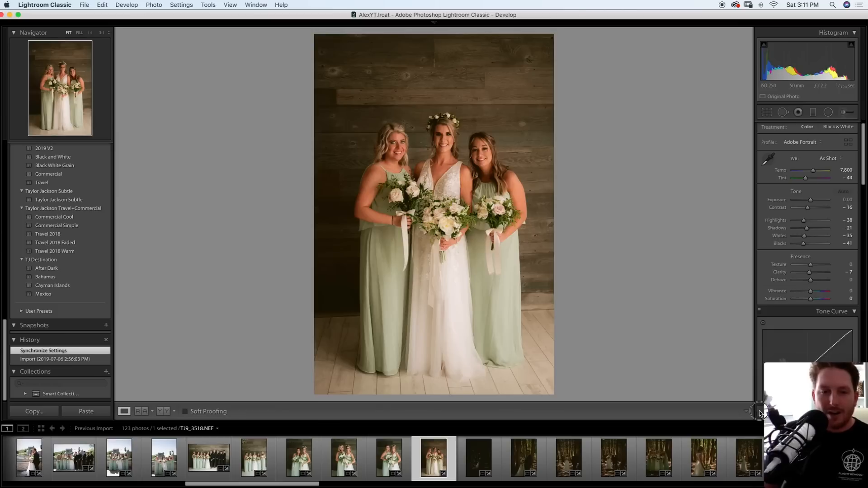
{"action": "key", "text": "super+shift+v"}
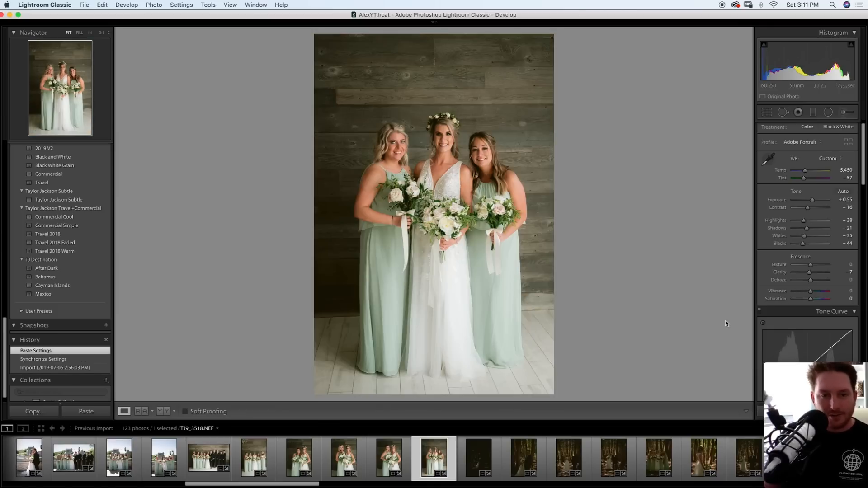
Open the dark forest photo TJ7_6389 and set its Exposure to +4.35
{"action": "key", "text": "Right"}
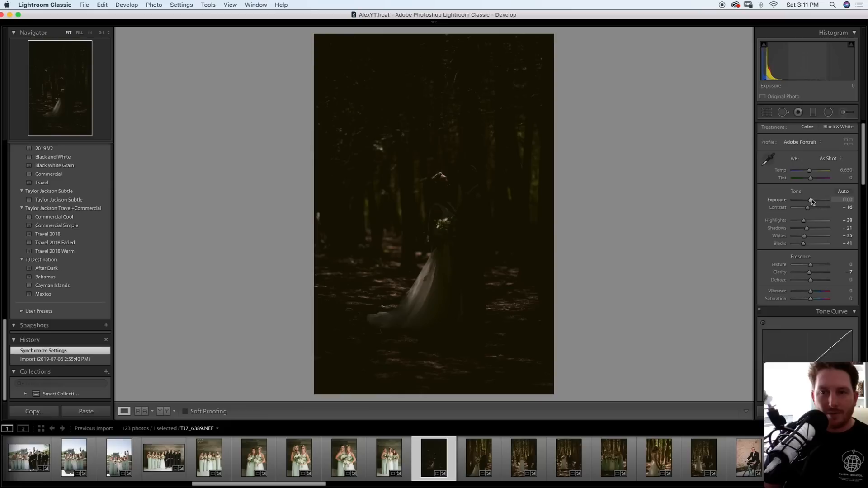
{"action": "left_click_drag", "start_coordinate": [810, 200], "coordinate": [823, 199]}
{"action": "left_click_drag", "start_coordinate": [826, 152], "coordinate": [828, 152]}
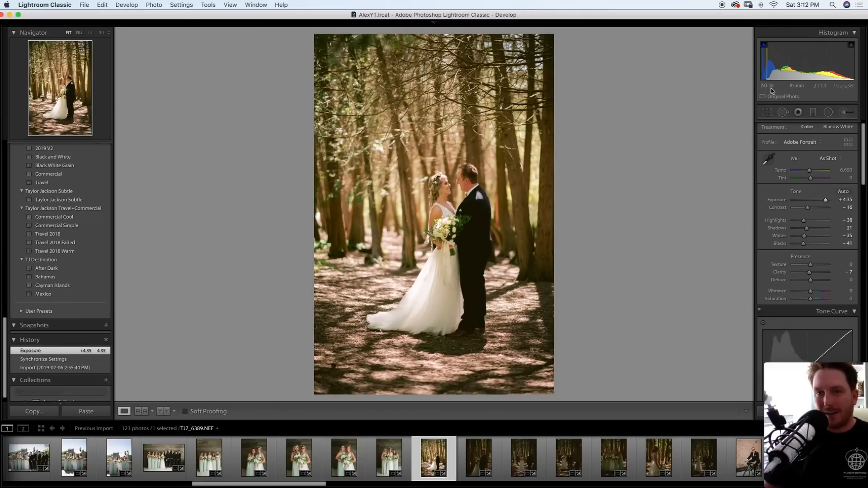
Inspect the couple in TJ7_6389 up close, try lens profile corrections without keeping them, and enable Remove Chromatic Aberration
{"action": "left_click", "coordinate": [439, 188]}
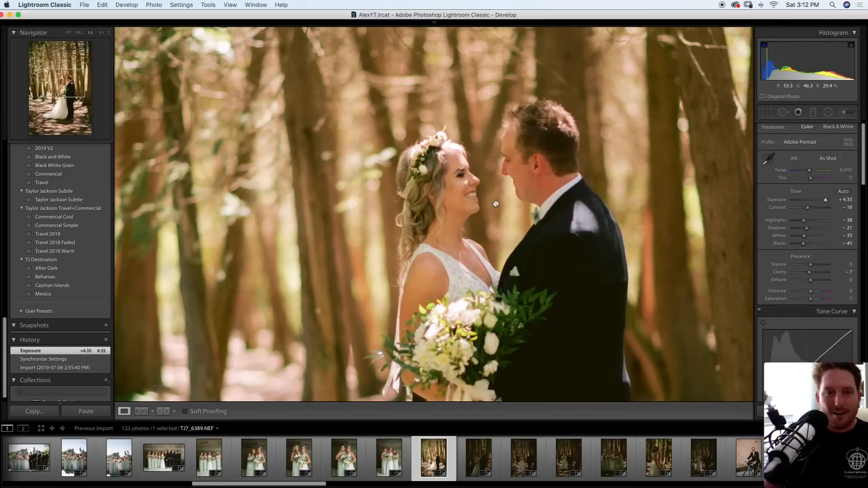
{"action": "scroll", "coordinate": [773, 274], "scroll_direction": "down", "scroll_amount": 6}
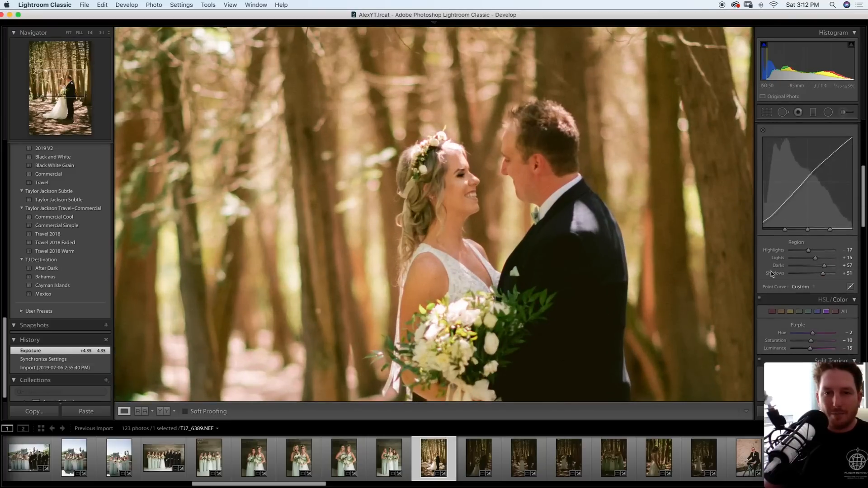
{"action": "scroll", "coordinate": [771, 274], "scroll_direction": "down", "scroll_amount": 4}
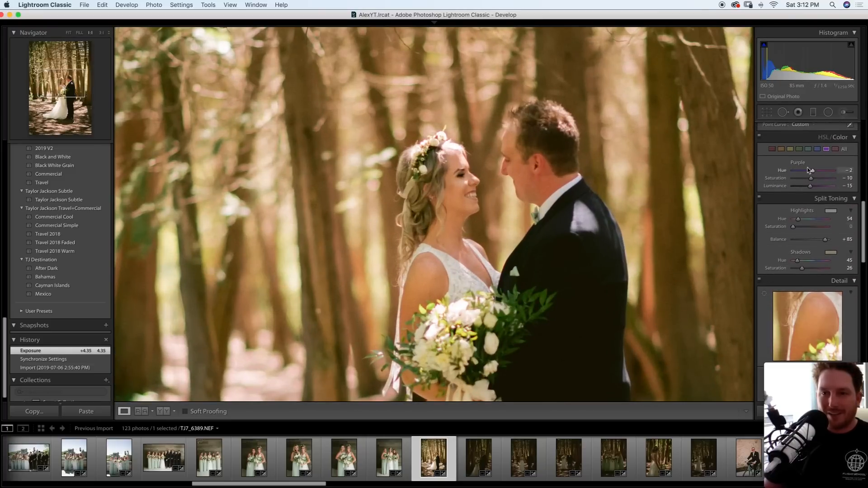
{"action": "scroll", "coordinate": [768, 212], "scroll_direction": "down", "scroll_amount": 5}
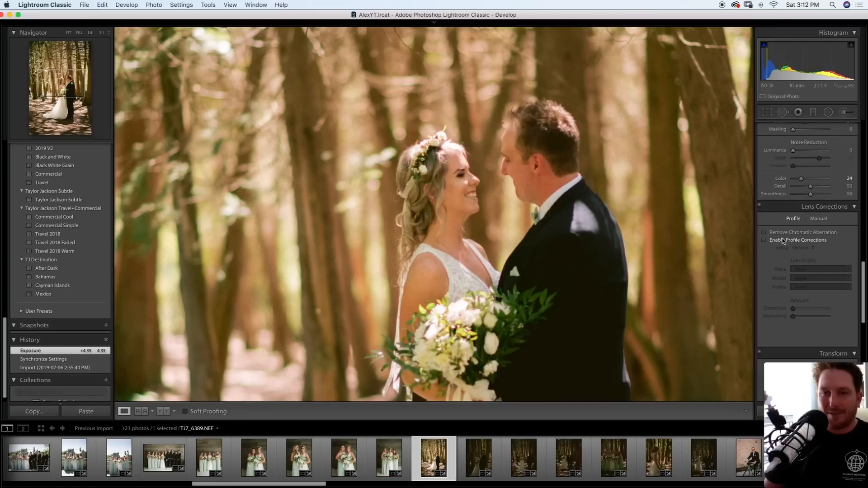
{"action": "left_click", "coordinate": [782, 240]}
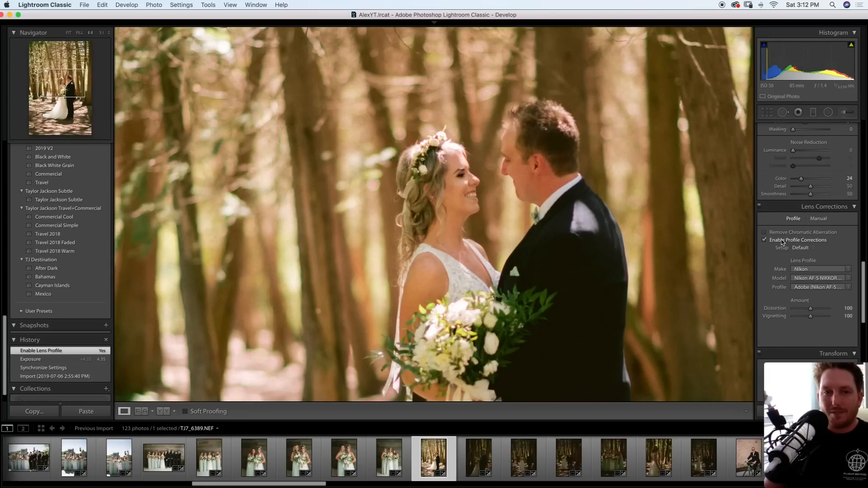
{"action": "left_click", "coordinate": [782, 240]}
{"action": "left_click", "coordinate": [784, 233]}
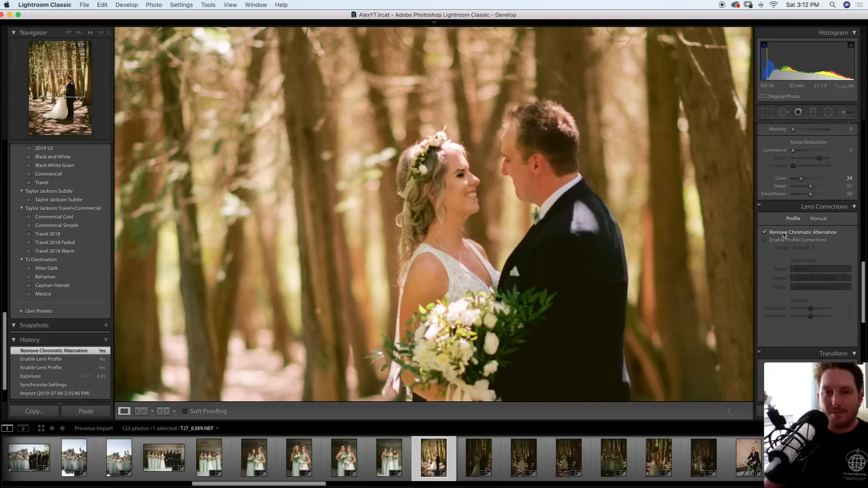
{"action": "left_click", "coordinate": [646, 205]}
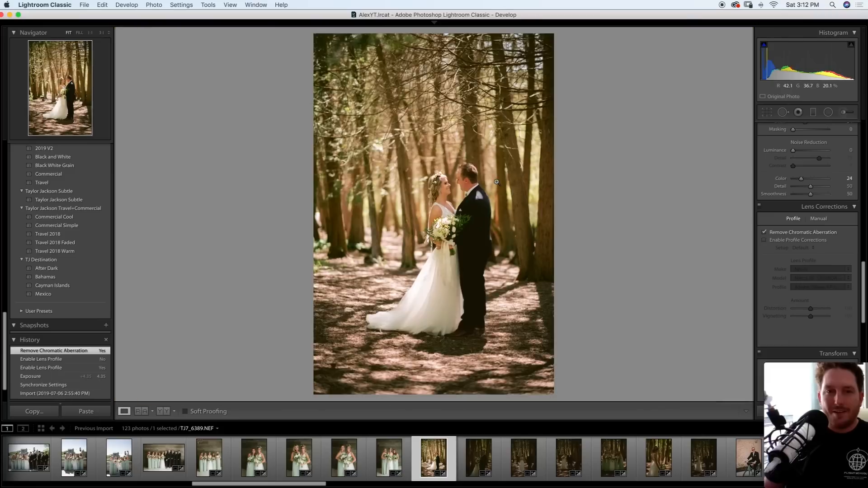
Open the next forest portrait, TJ7_6413, and set its Exposure to +2.40
{"action": "key", "text": "Right"}
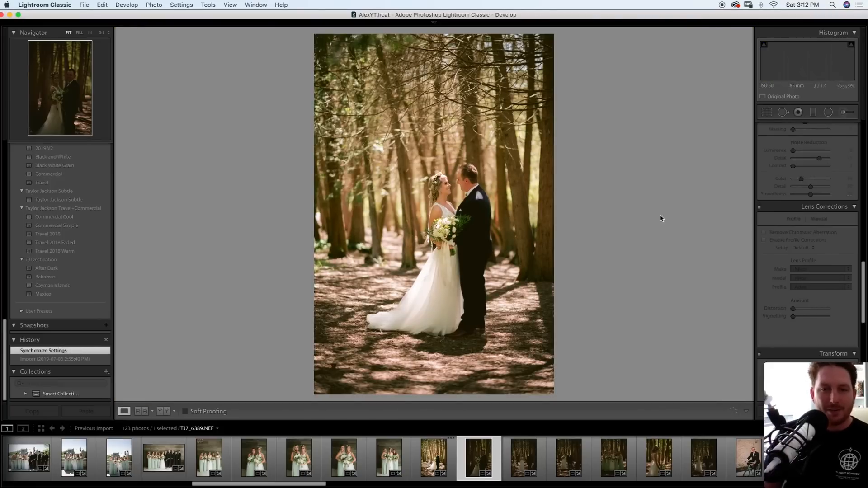
{"action": "scroll", "coordinate": [775, 245], "scroll_direction": "up", "scroll_amount": 5}
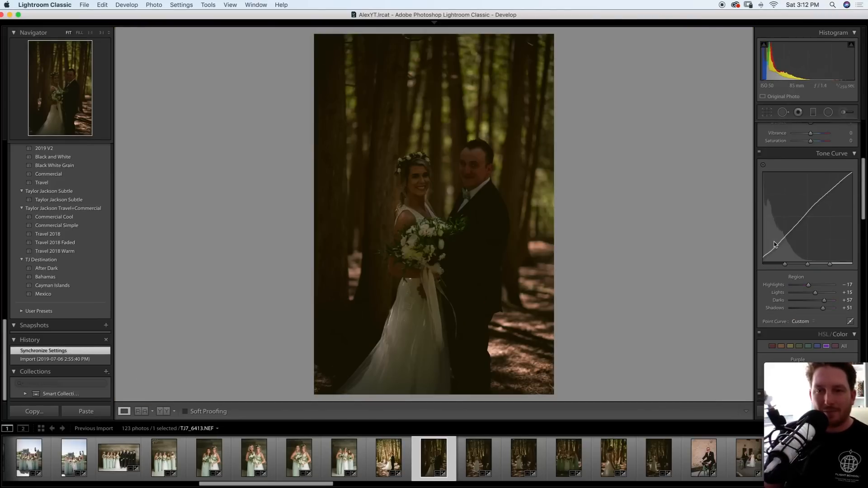
{"action": "scroll", "coordinate": [774, 245], "scroll_direction": "up", "scroll_amount": 5}
{"action": "left_click_drag", "start_coordinate": [816, 212], "coordinate": [820, 213]}
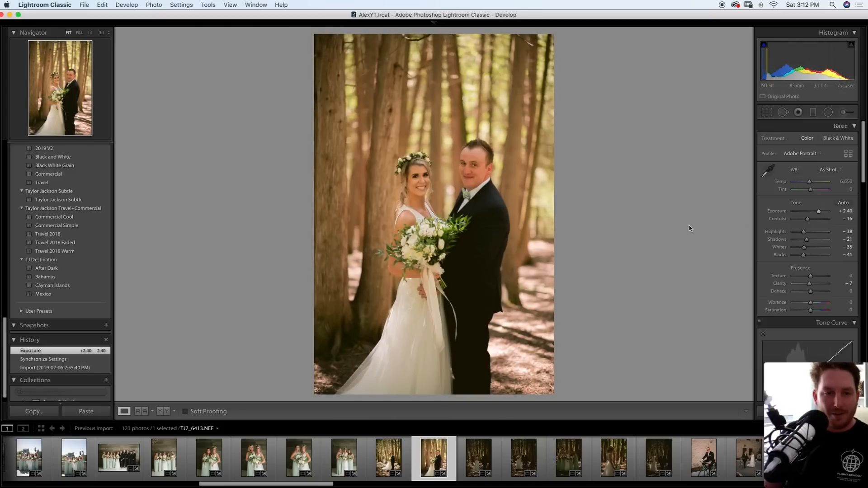
Apply the previous photo's settings to TJ7_6462 and set its Exposure to +2.05
{"action": "key", "text": "Right"}
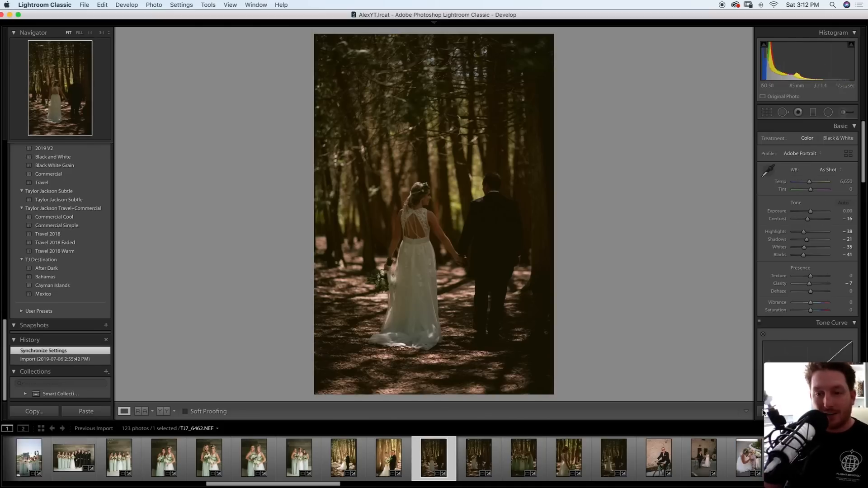
{"action": "key", "text": "super+shift+v"}
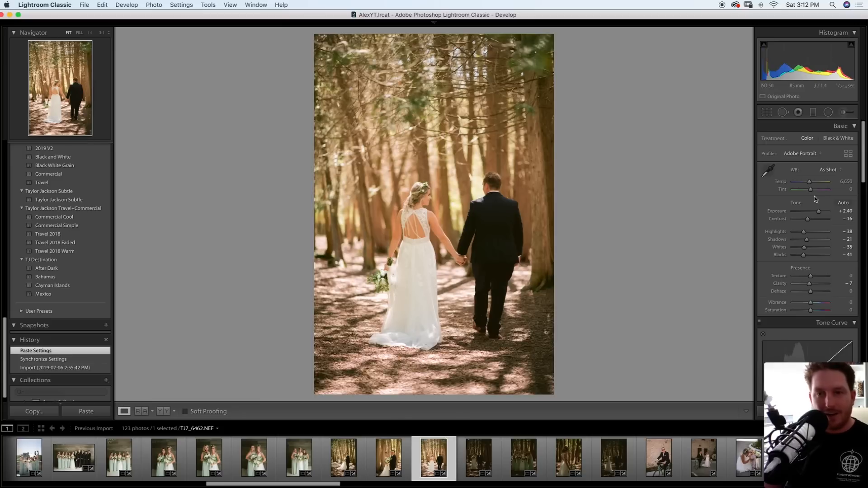
{"action": "left_click_drag", "start_coordinate": [820, 211], "coordinate": [818, 212]}
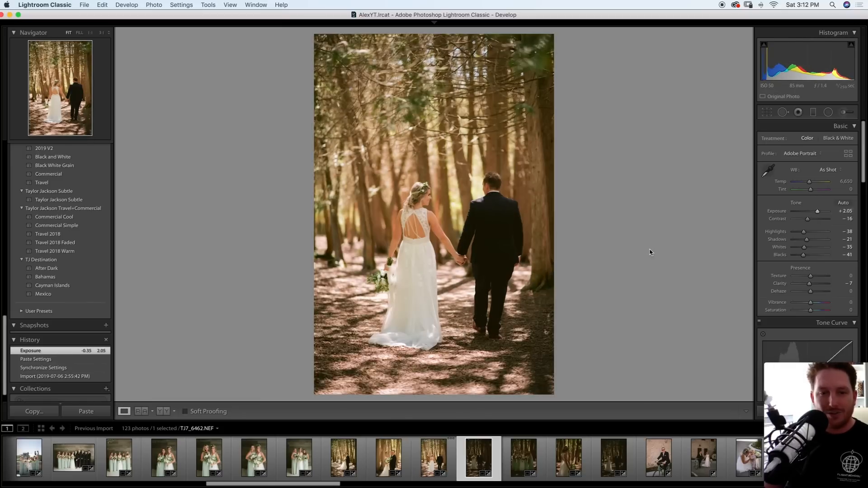
Apply the previous photo's settings to the forest couple photo TJ7_6482 and to the bridesmaids photo TJ7_6531
{"action": "key", "text": "Right"}
{"action": "key", "text": "super+shift+v"}
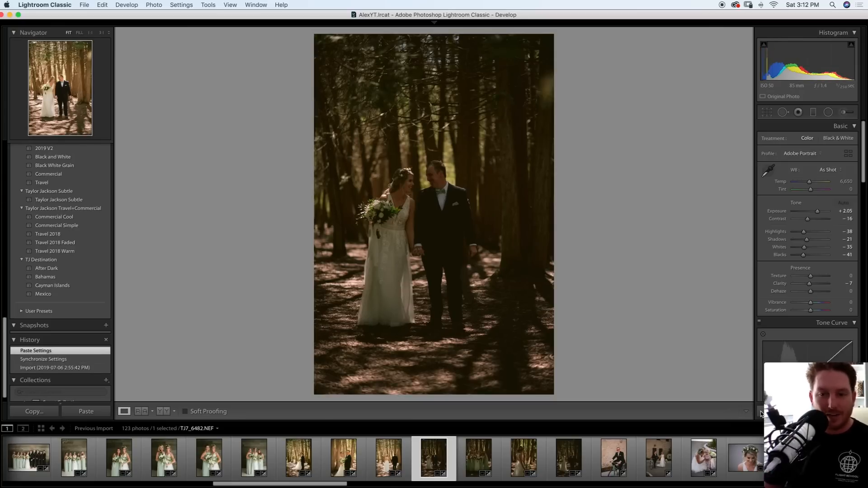
{"action": "key", "text": "Right"}
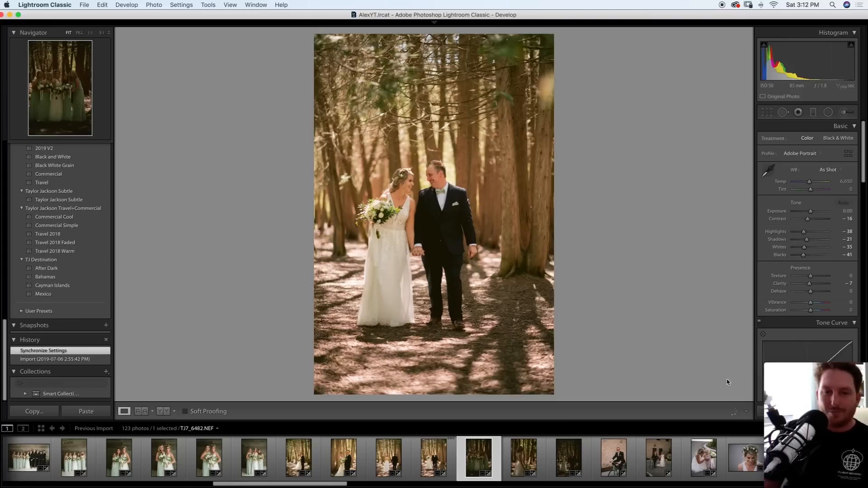
{"action": "key", "text": "super+shift+v"}
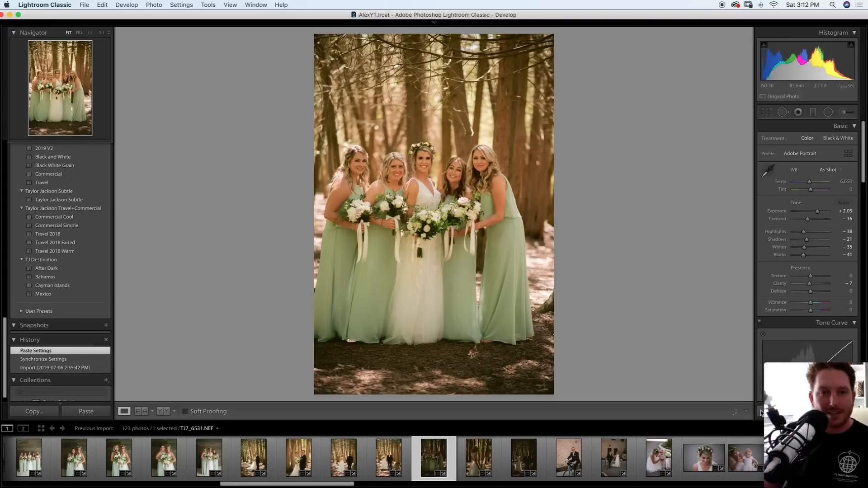
Apply the previous settings to bride portrait TJ7_6553, set Exposure to +1.90, and sample the white balance from her dress
{"action": "key", "text": "Right"}
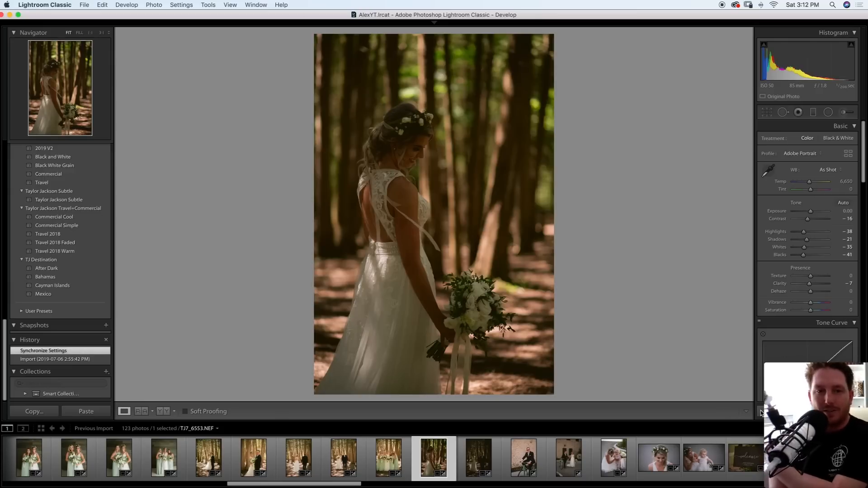
{"action": "key", "text": "super+shift+v"}
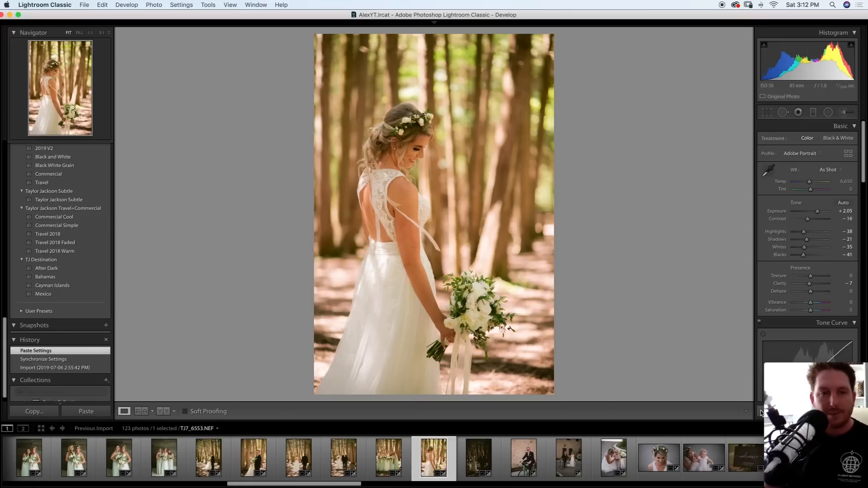
{"action": "left_click_drag", "start_coordinate": [820, 211], "coordinate": [819, 215]}
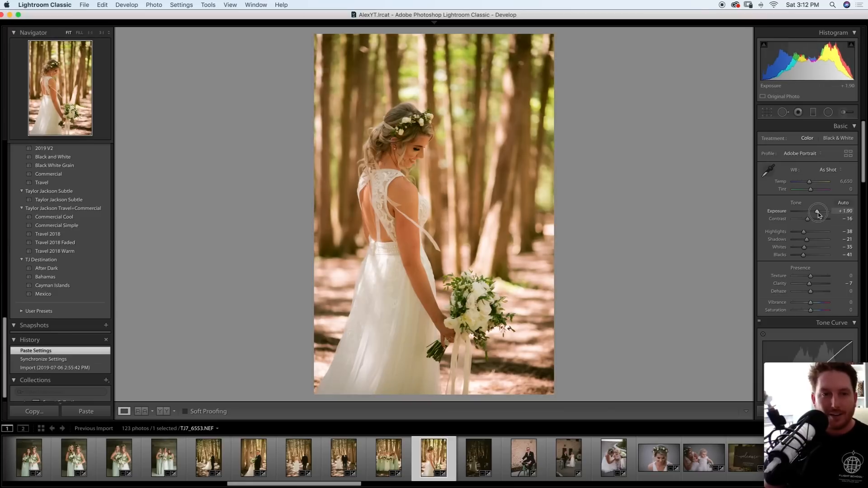
{"action": "left_click", "coordinate": [768, 171]}
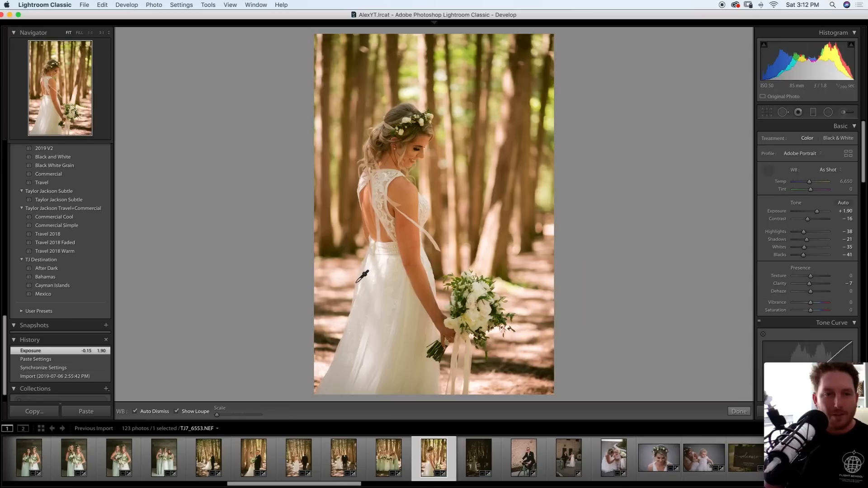
{"action": "left_click", "coordinate": [396, 261]}
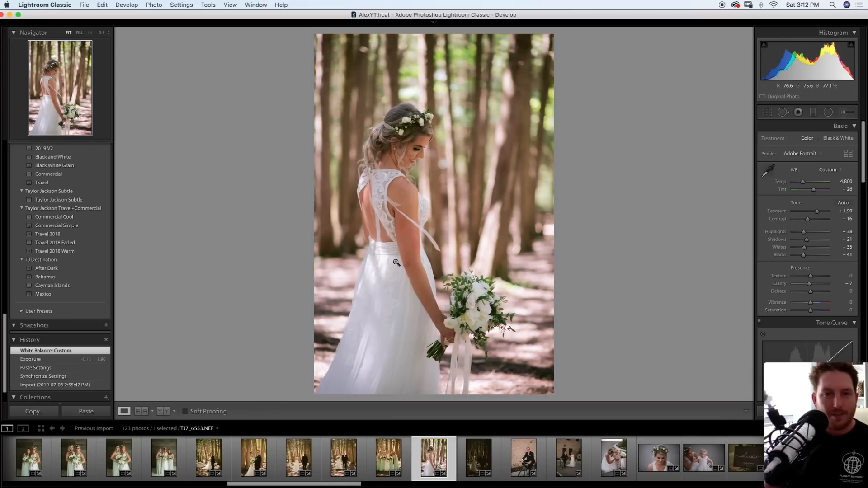
Try sampling a custom white balance in the bridesmaids photo TJ7_6531, and undo it
{"action": "key", "text": "Left"}
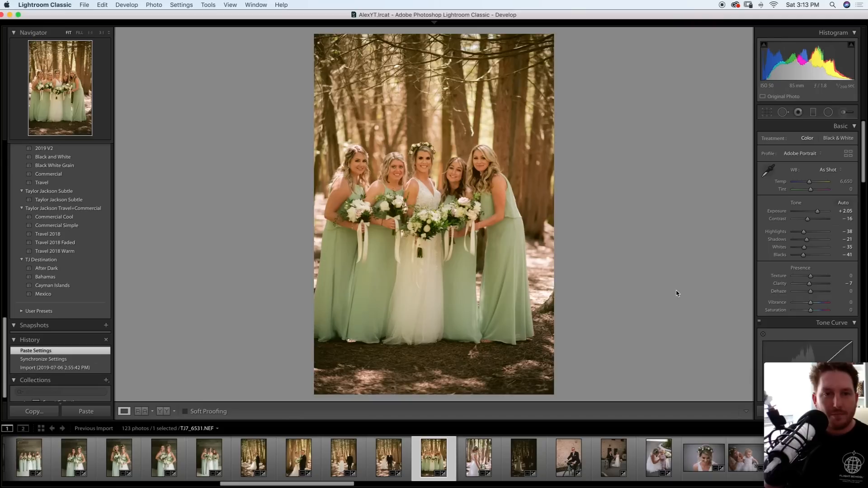
{"action": "left_click", "coordinate": [769, 173]}
{"action": "left_click", "coordinate": [438, 209]}
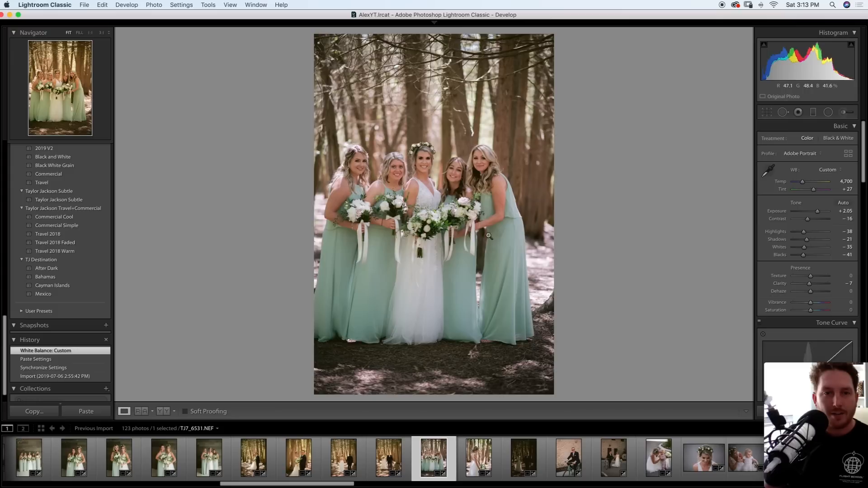
{"action": "key", "text": "super+z"}
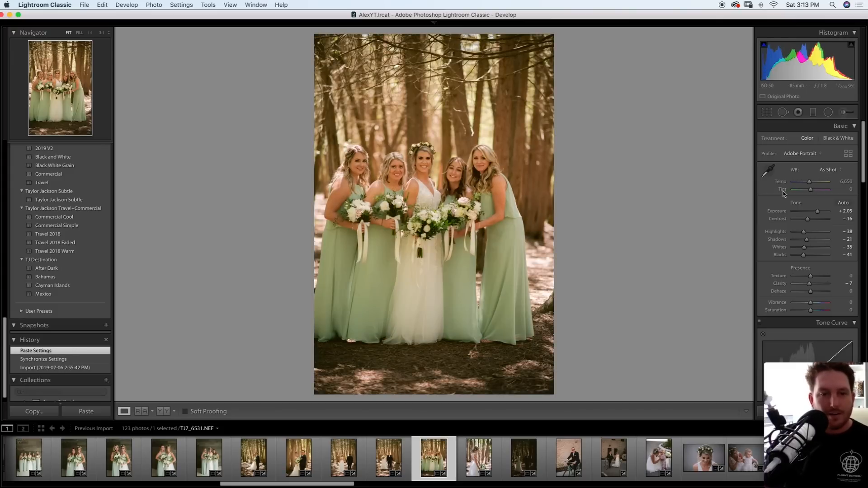
Return to the bride portrait TJ7_6553 and warm its Temp to 5,422
{"action": "key", "text": "Right"}
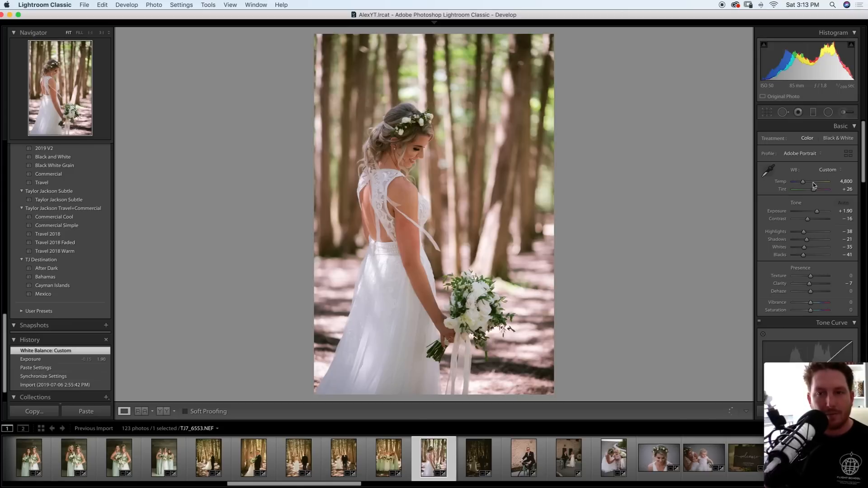
{"action": "left_click_drag", "start_coordinate": [805, 183], "coordinate": [806, 183]}
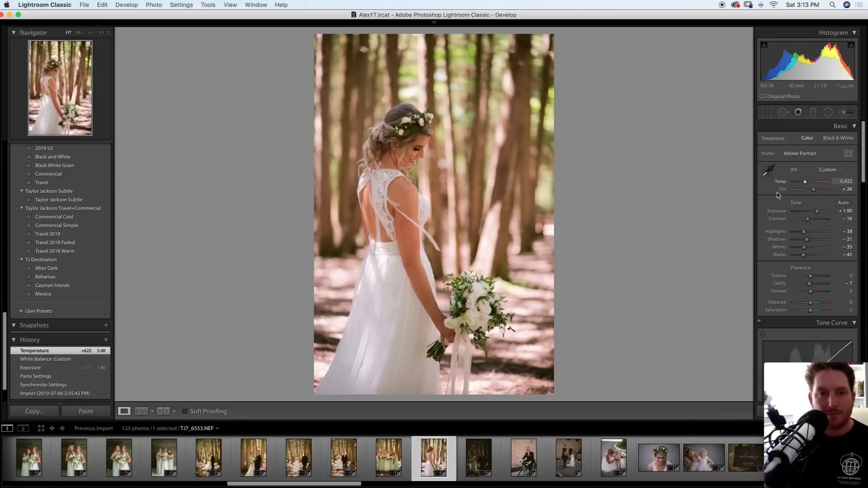
Set Exposure to +2.35 on the forest couple photo TJ7_6633 and to +0.40 on the bicycle portrait TJ9_3566
{"action": "key", "text": "Right"}
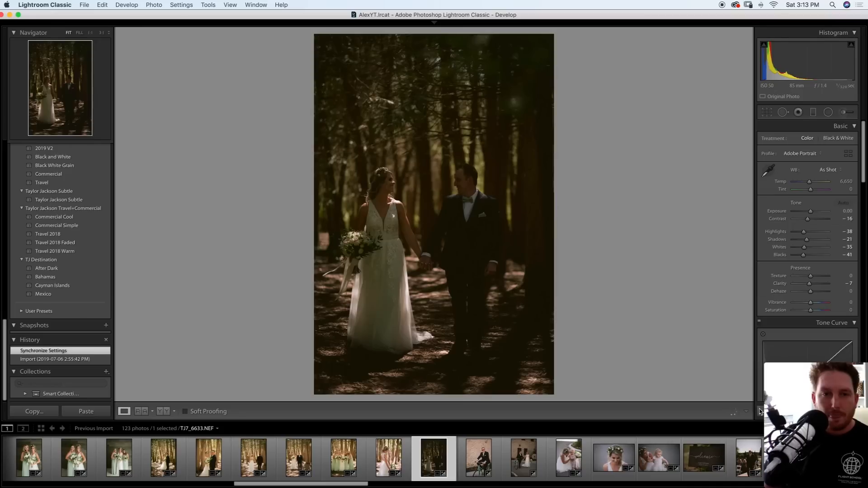
{"action": "left_click_drag", "start_coordinate": [817, 213], "coordinate": [822, 214]}
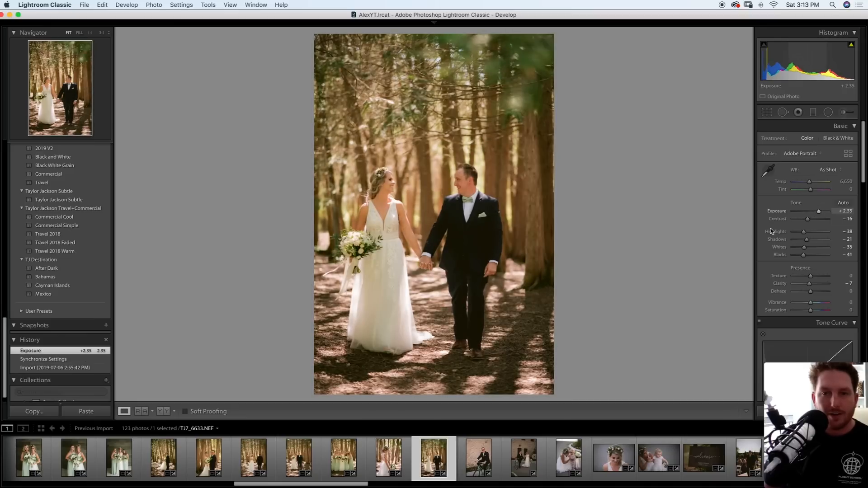
{"action": "key", "text": "Right"}
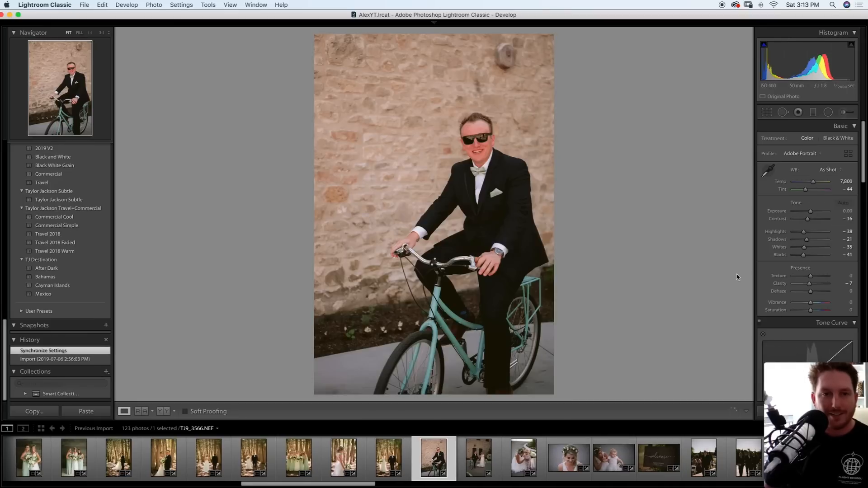
{"action": "left_click_drag", "start_coordinate": [810, 211], "coordinate": [811, 213]}
Try sampled white balances on the groom's clothing and the Auto setting in TJ9_3566, and restore white balance to As Shot
{"action": "left_click", "coordinate": [768, 170]}
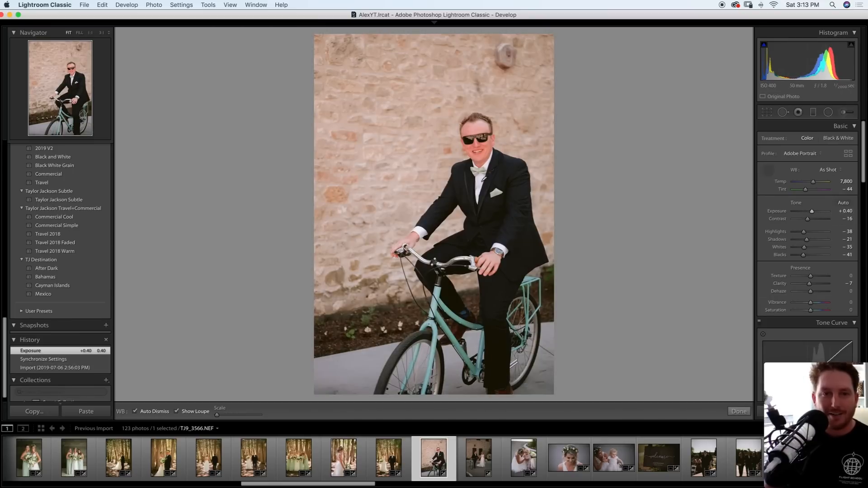
{"action": "left_click", "coordinate": [482, 185]}
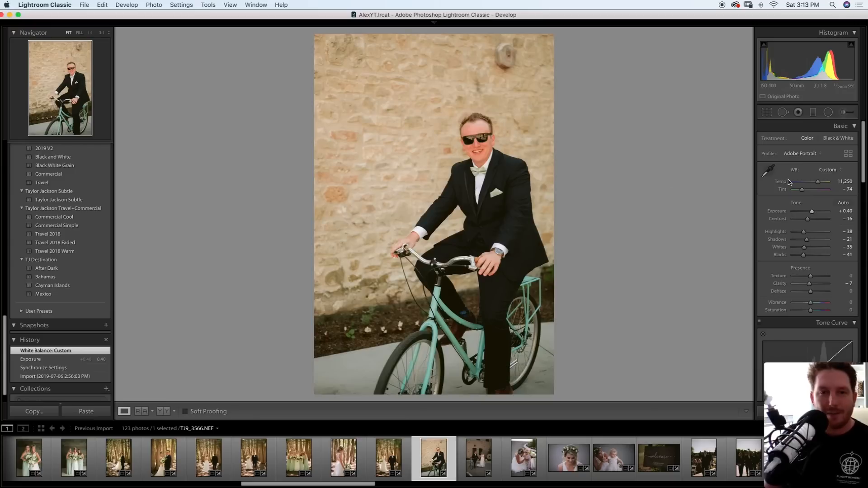
{"action": "left_click_drag", "start_coordinate": [772, 172], "coordinate": [781, 174]}
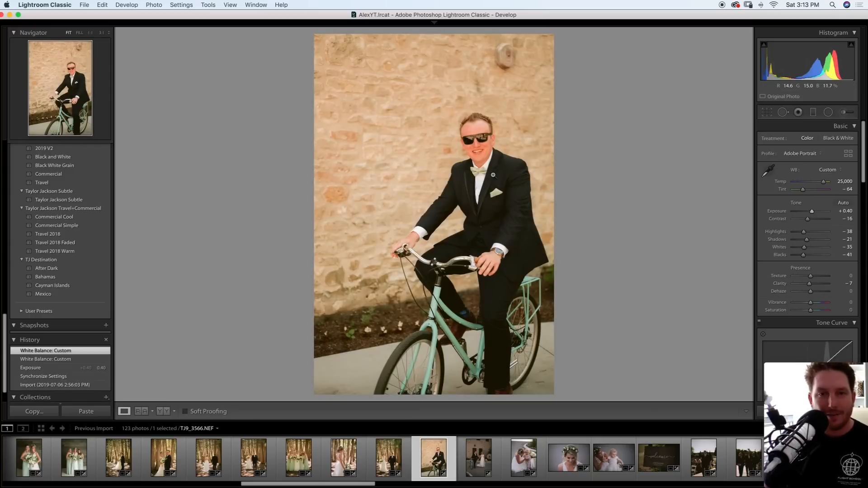
{"action": "left_click", "coordinate": [832, 170]}
{"action": "left_click", "coordinate": [817, 129]}
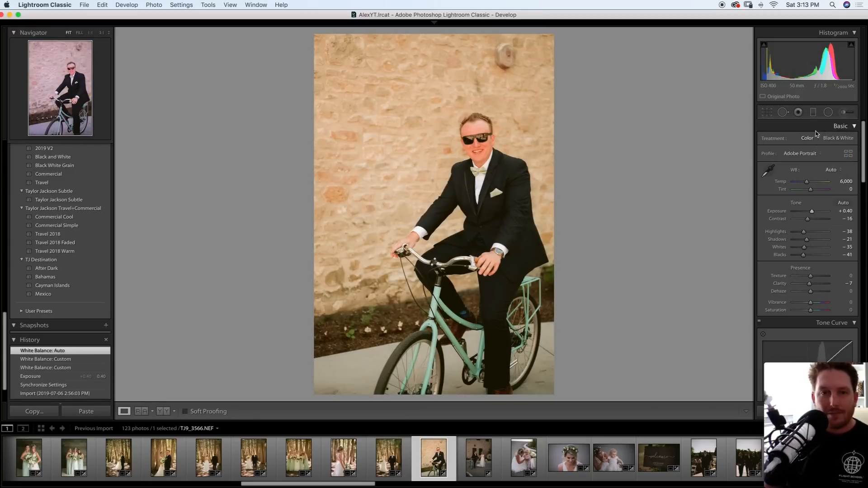
{"action": "left_click", "coordinate": [831, 171]}
{"action": "left_click", "coordinate": [819, 164]}
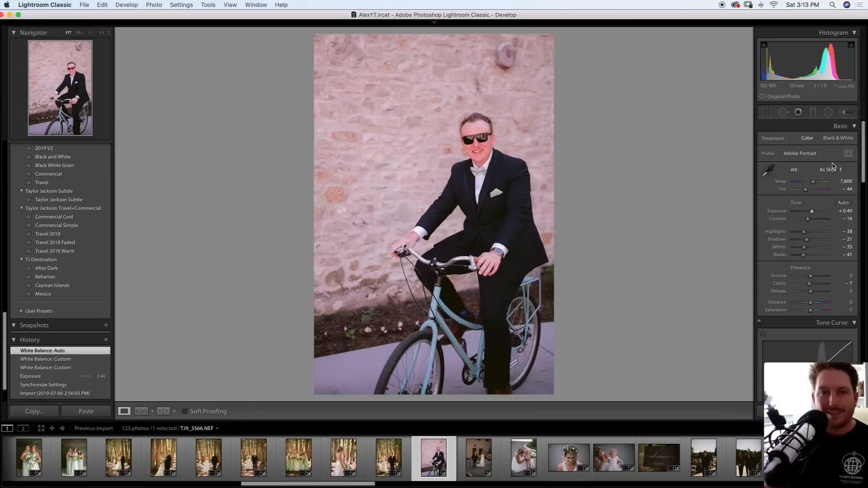
Apply the previous settings to TJ9_3585, the couple with the bicycle, and set Exposure to +0.95 and Blacks to -58
{"action": "key", "text": "Right"}
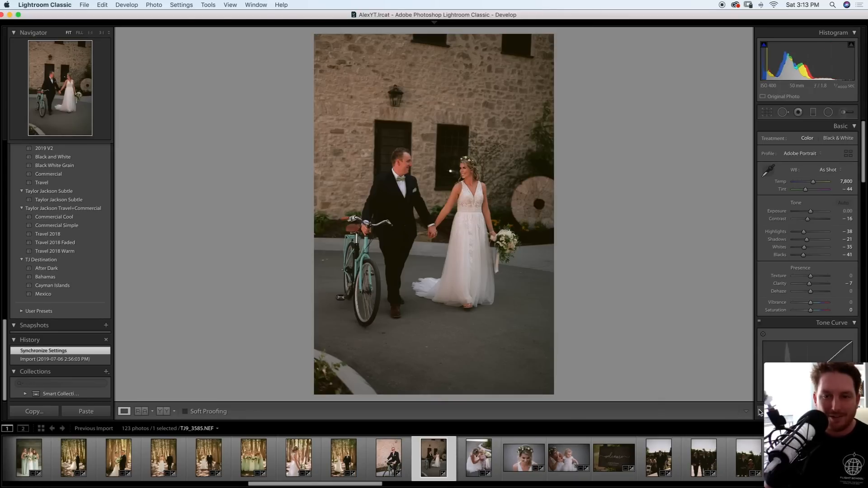
{"action": "key", "text": "super+shift+v"}
{"action": "left_click_drag", "start_coordinate": [813, 211], "coordinate": [811, 210]}
{"action": "left_click_drag", "start_coordinate": [804, 254], "coordinate": [801, 253]}
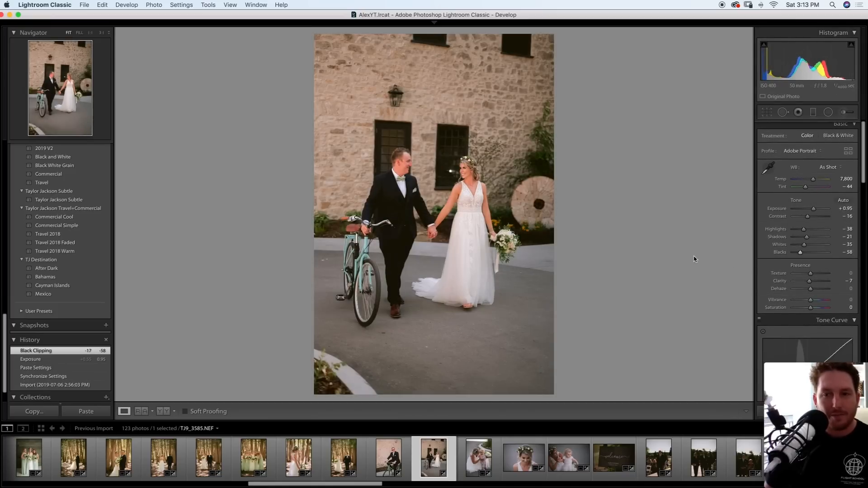
Apply the previous settings to TJ7_6743, set Exposure to +1.00, and check the crop without altering it
{"action": "key", "text": "Right"}
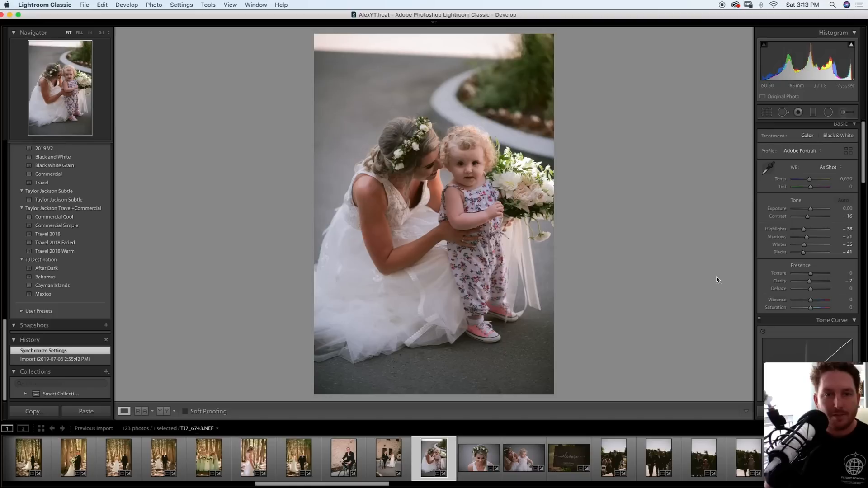
{"action": "key", "text": "super+shift+v"}
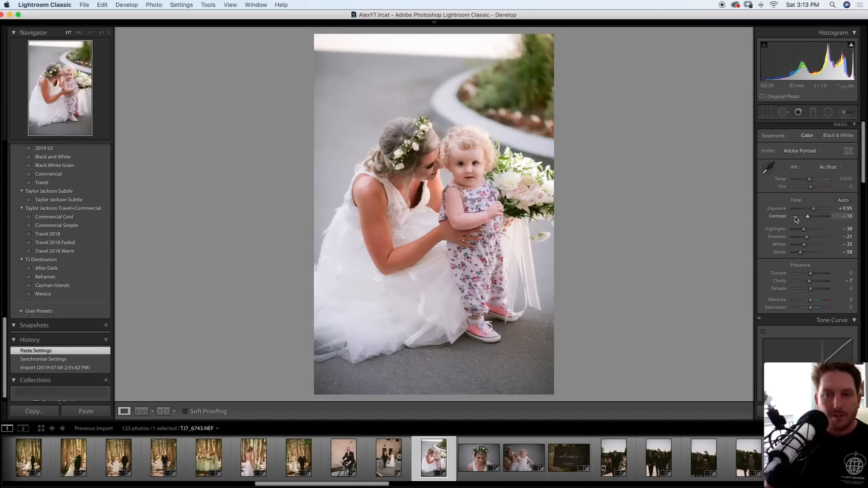
{"action": "left_click_drag", "start_coordinate": [814, 211], "coordinate": [814, 212]}
{"action": "left_click", "coordinate": [767, 112]}
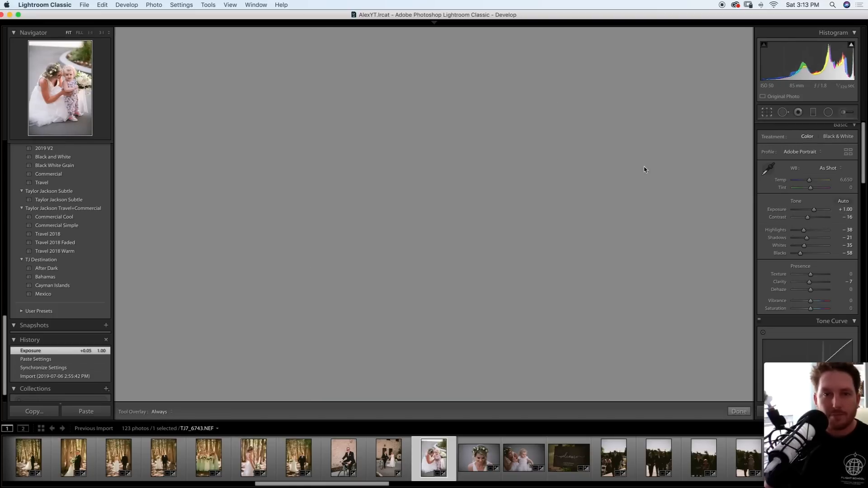
{"action": "key", "text": "r"}
Set the Exposure of the flower-crown portrait TJ7_6957 to +0.90 and apply its settings to the next photo, TJ7_6970
{"action": "key", "text": "Right"}
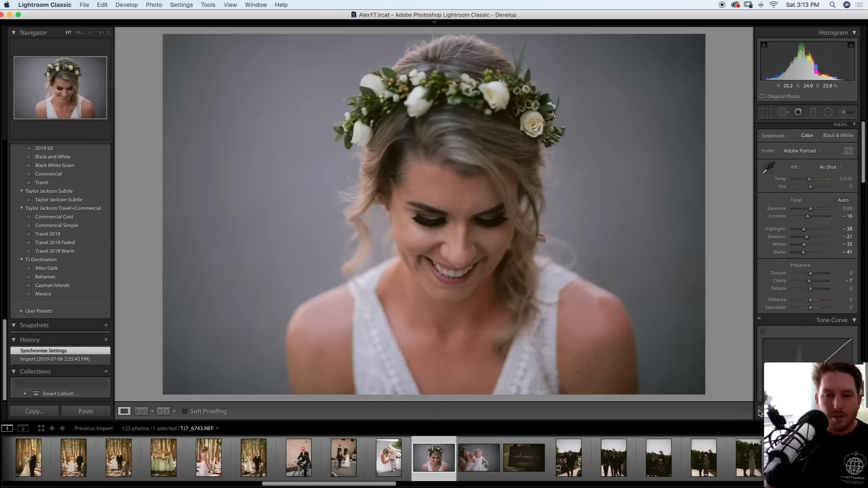
{"action": "left_click_drag", "start_coordinate": [811, 209], "coordinate": [814, 211]}
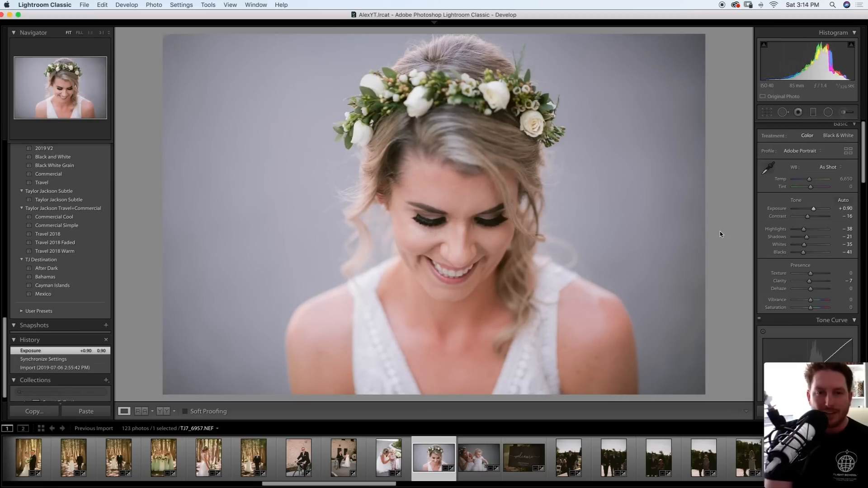
{"action": "key", "text": "Right"}
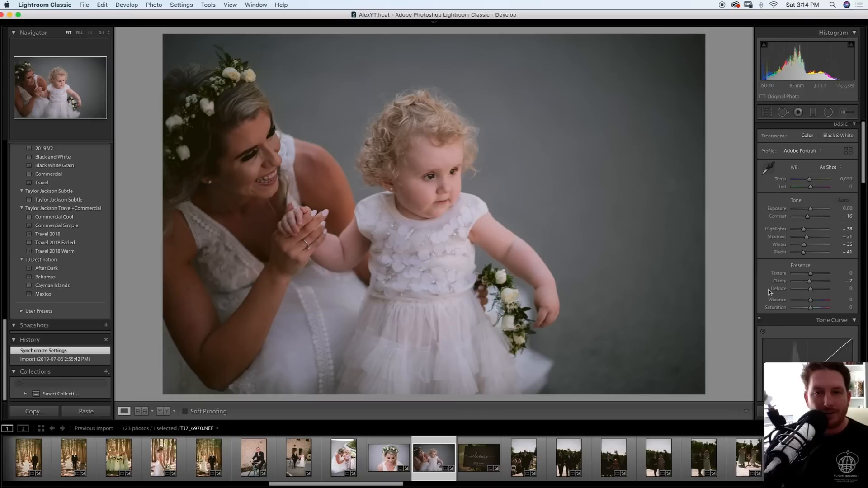
{"action": "key", "text": "super+shift+v"}
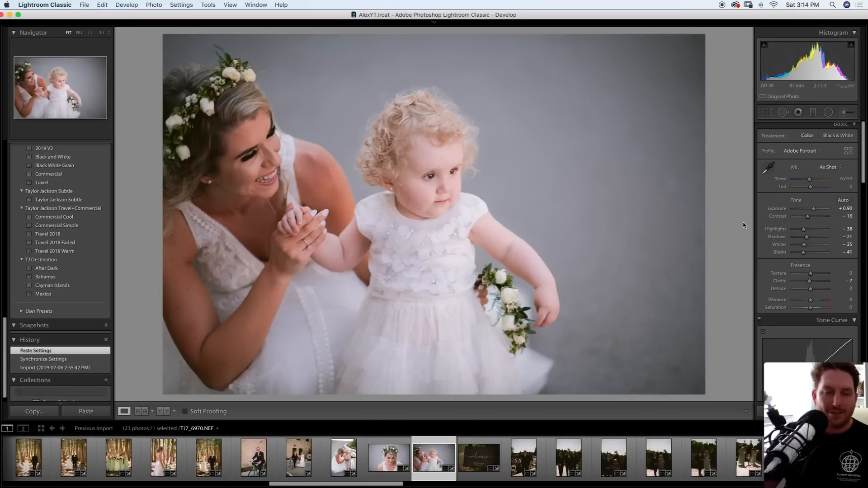
Apply the previous settings to the welcome sign photo TJ7_6977 and set its Exposure to +1.40
{"action": "key", "text": "Right"}
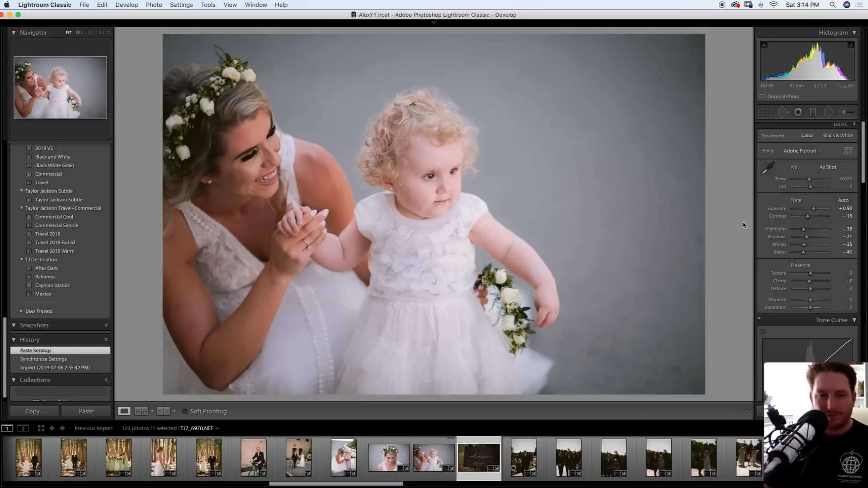
{"action": "key", "text": "super+shift+v"}
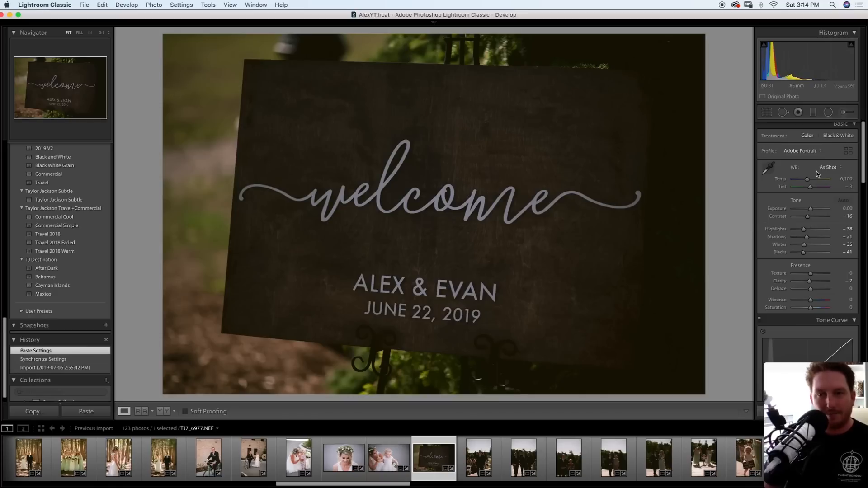
{"action": "left_click_drag", "start_coordinate": [815, 209], "coordinate": [816, 209]}
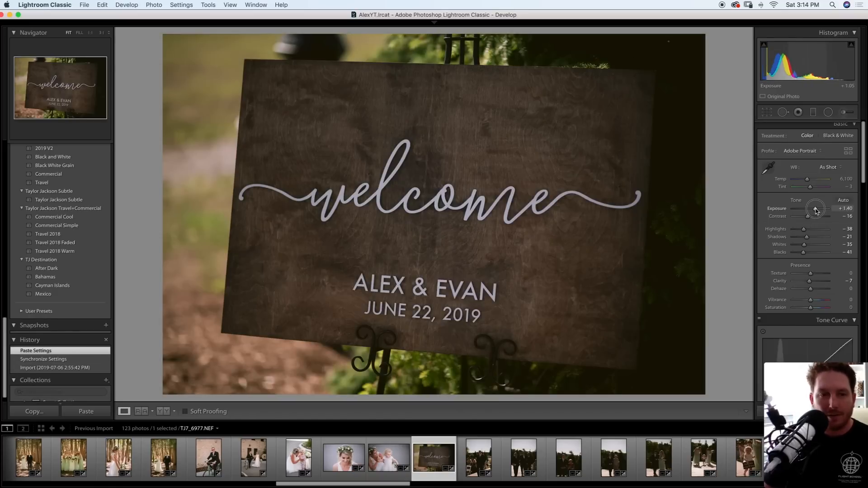
Raise the Exposure of the ceremony aisle photo TJ7_7008 and open the next photo, TJ7_7028
{"action": "key", "text": "Right"}
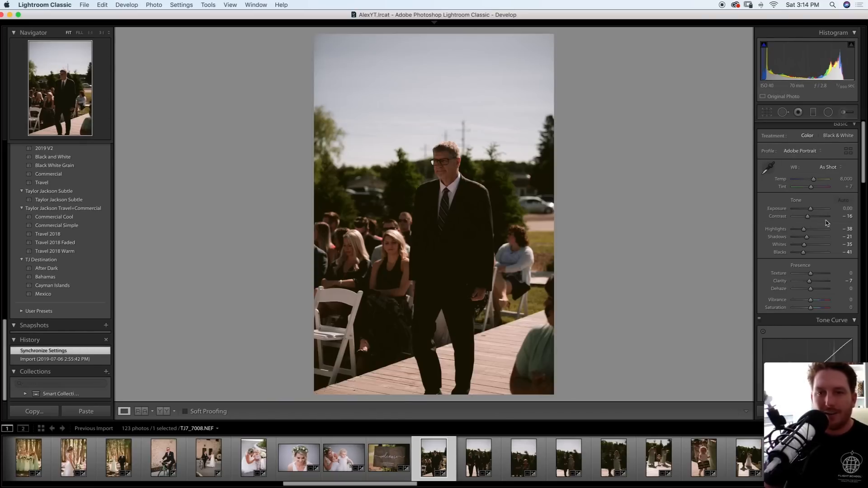
{"action": "left_click_drag", "start_coordinate": [811, 208], "coordinate": [815, 208]}
{"action": "key", "text": "Right"}
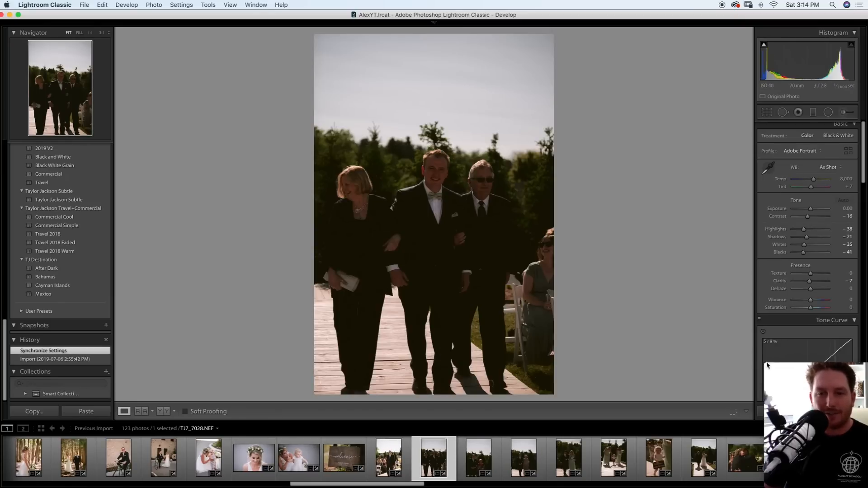
Apply the previous settings to TJ7_7028, the trio walking up the aisle, and set its Exposure to +1.75
{"action": "key", "text": "super+shift+v"}
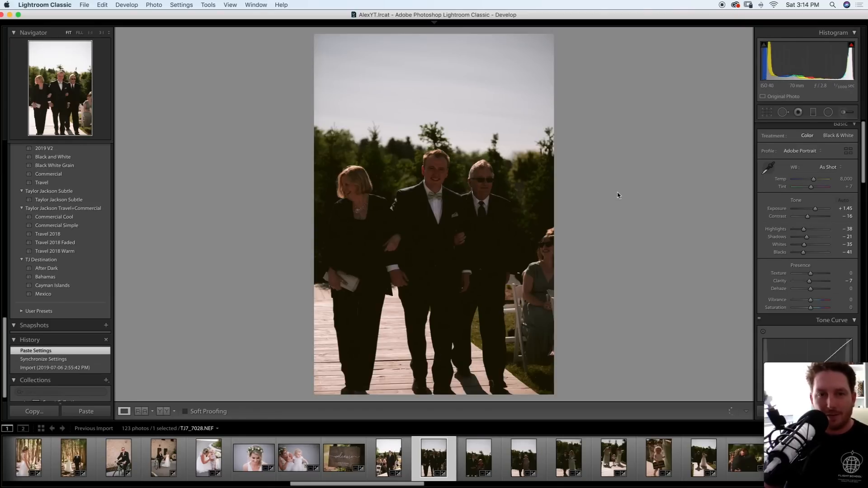
{"action": "left_click_drag", "start_coordinate": [817, 208], "coordinate": [818, 208]}
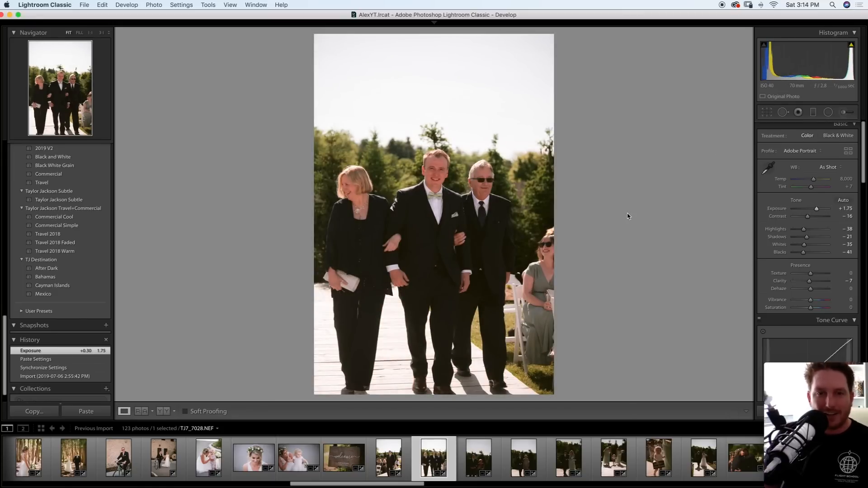
{"action": "key", "text": "Right"}
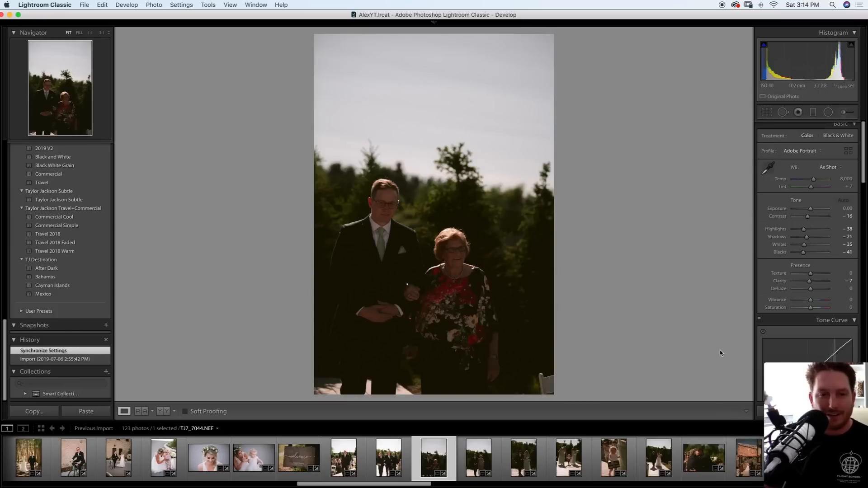
Apply the previous photo's settings to the next two aisle photos, TJ7_7044 and TJ7_7056
{"action": "key", "text": "super+shift+v"}
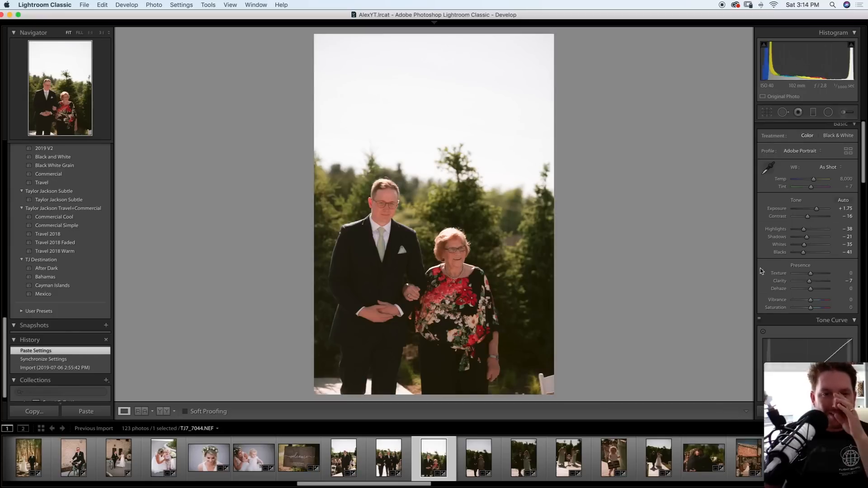
{"action": "key", "text": "Right"}
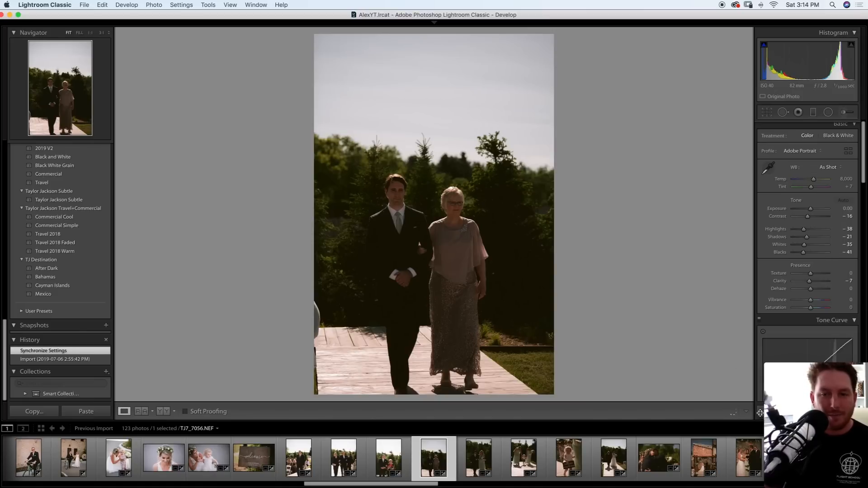
{"action": "key", "text": "super+shift+v"}
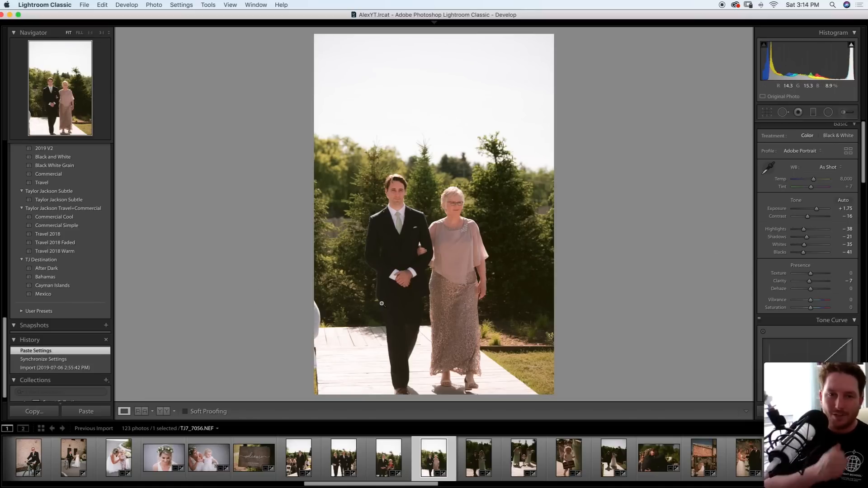
{"action": "key", "text": "Right"}
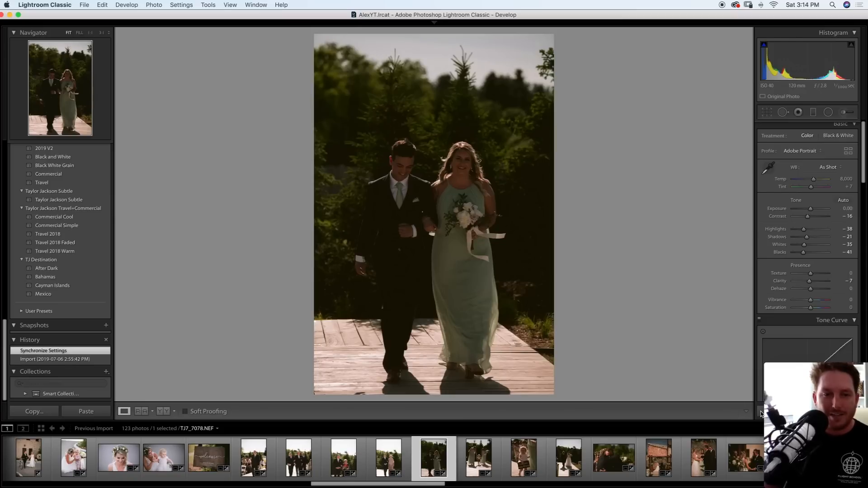
Apply the previous settings to the bridesmaid aisle photo TJ7_7078 and set its Exposure to +2.05
{"action": "key", "text": "super+shift+v"}
{"action": "left_click_drag", "start_coordinate": [815, 210], "coordinate": [818, 209]}
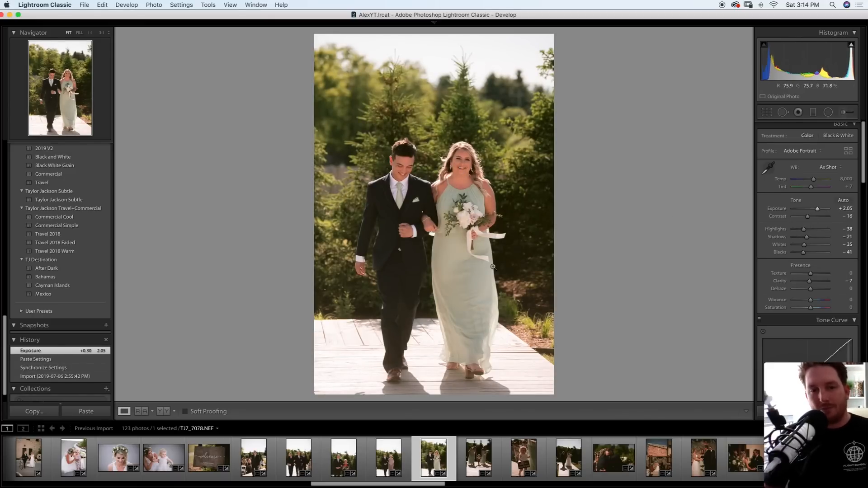
{"action": "key", "text": "Right"}
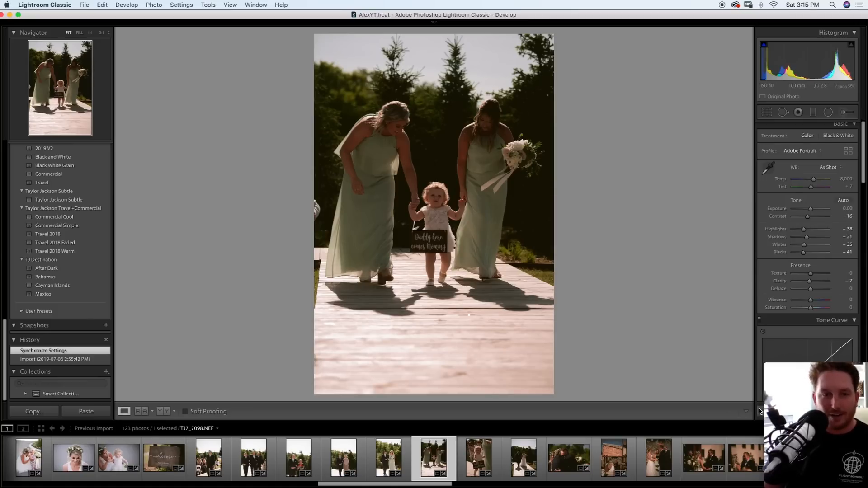
Apply the previous settings to TJ7_7098, set its Exposure to +1.95, and carry the same settings over to TJ7_7116
{"action": "key", "text": "super+shift+v"}
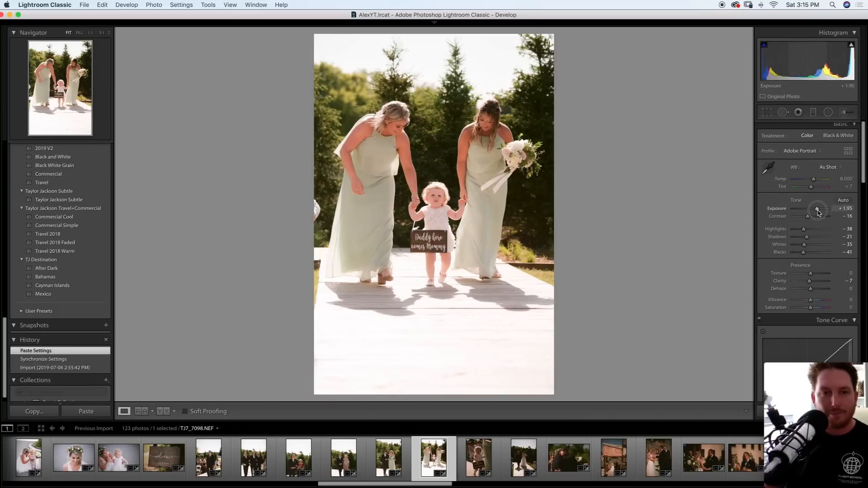
{"action": "key", "text": "Right"}
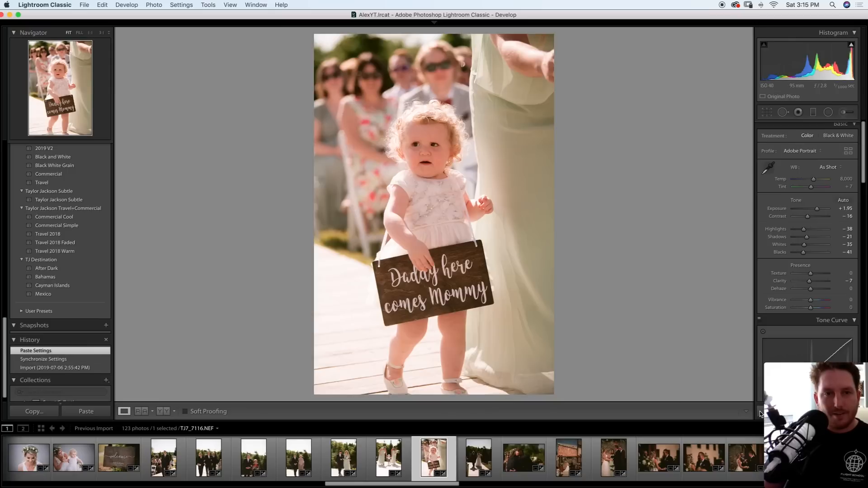
{"action": "key", "text": "Right"}
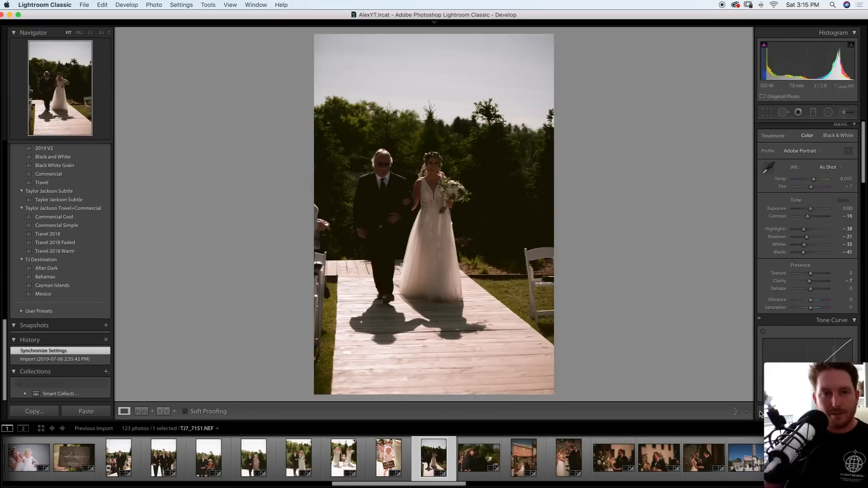
Apply the previous settings to TJ7_7151 and TJ7_7191, and set the Exposure of the hug photo TJ7_7191 to +2.25
{"action": "key", "text": "super+shift+v"}
{"action": "key", "text": "Right"}
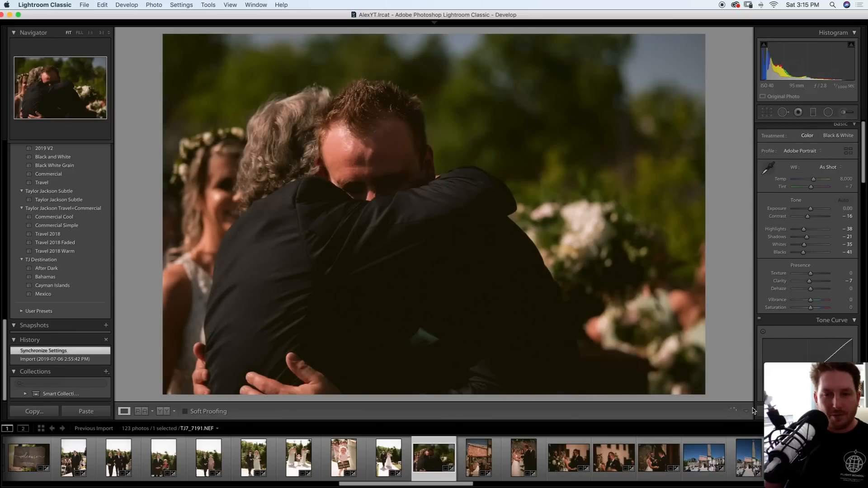
{"action": "key", "text": "super+shift+v"}
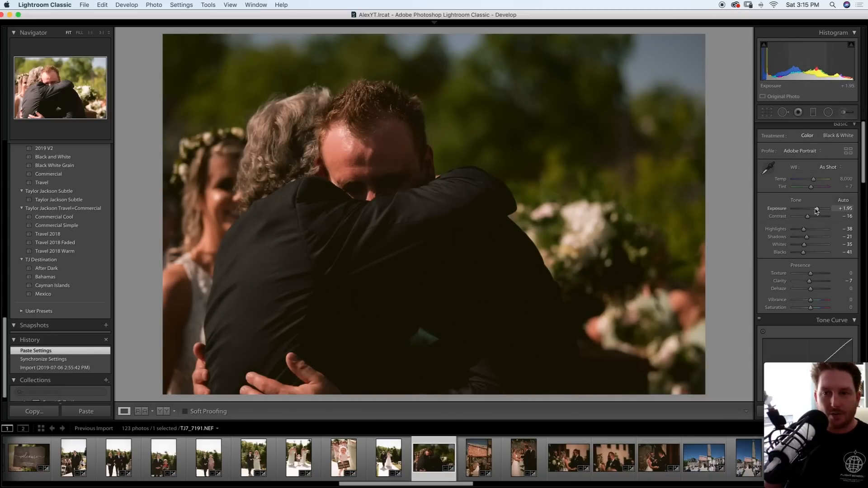
{"action": "left_click_drag", "start_coordinate": [821, 211], "coordinate": [821, 211]}
{"action": "key", "text": "Right"}
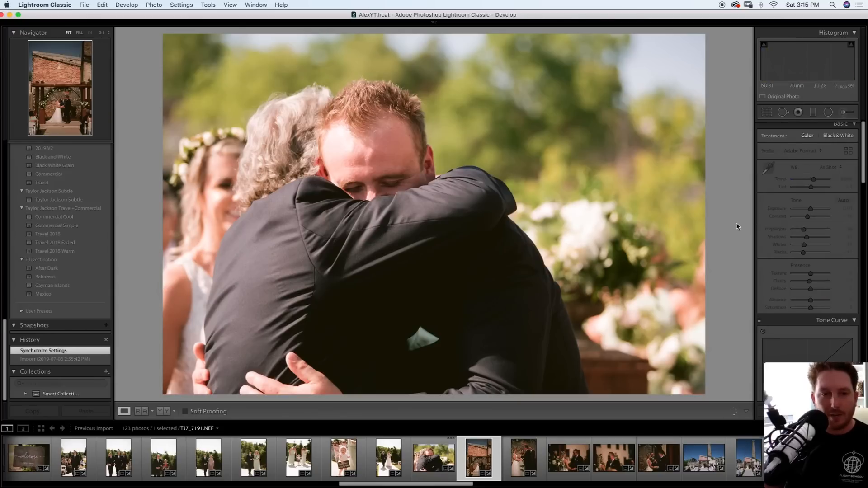
Apply the previous settings to the brick-wall ceremony photo TJ7_7209, set its Exposure to +1.35, and straighten its crop by 0.07 degrees
{"action": "key", "text": "super+shift+v"}
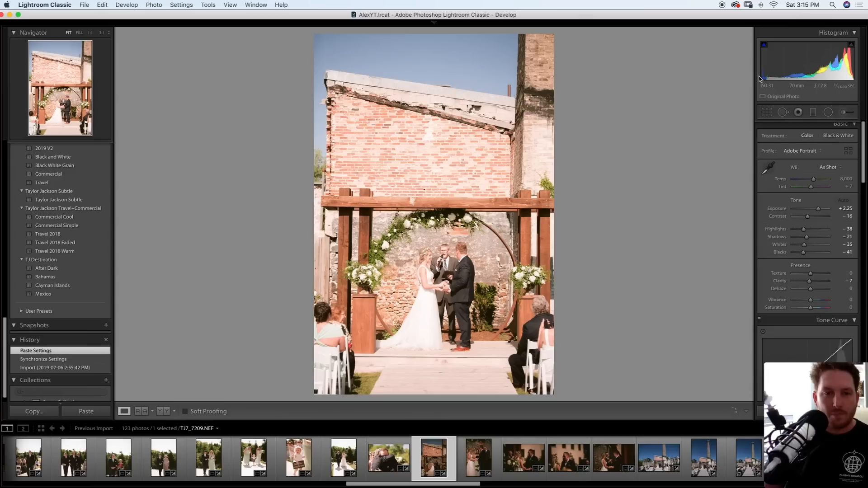
{"action": "left_click_drag", "start_coordinate": [818, 211], "coordinate": [816, 213]}
{"action": "left_click", "coordinate": [762, 114]}
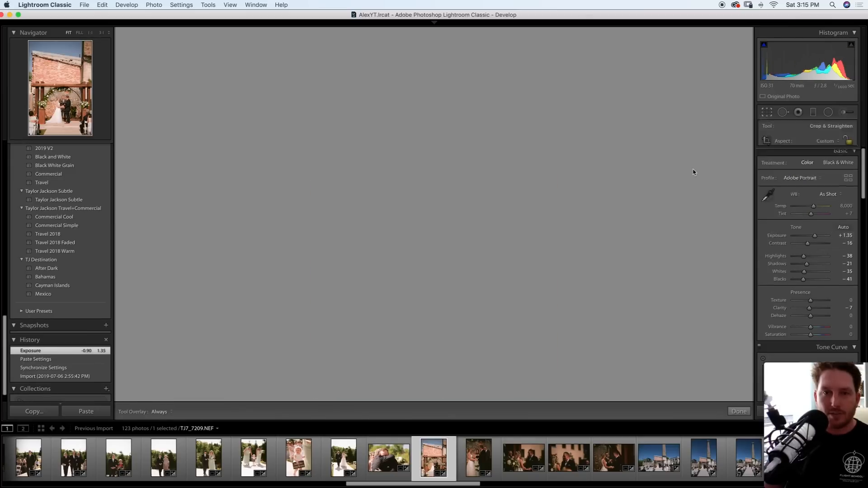
{"action": "left_click_drag", "start_coordinate": [677, 186], "coordinate": [676, 187]}
{"action": "key", "text": "r"}
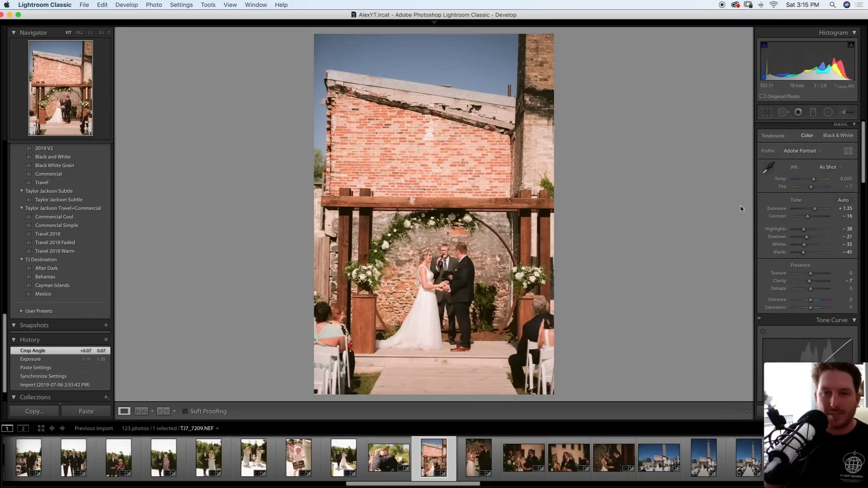
Sample a neutral in TJ7_7209 for a white balance of Temp 5,500 and Tint +4, and set Exposure to +1.15
{"action": "left_click", "coordinate": [776, 170]}
{"action": "left_click", "coordinate": [550, 286]}
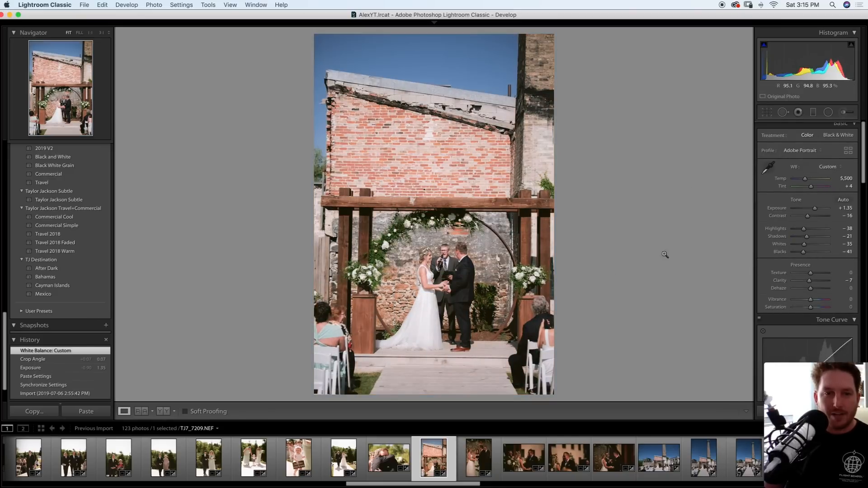
{"action": "left_click_drag", "start_coordinate": [815, 208], "coordinate": [813, 207]}
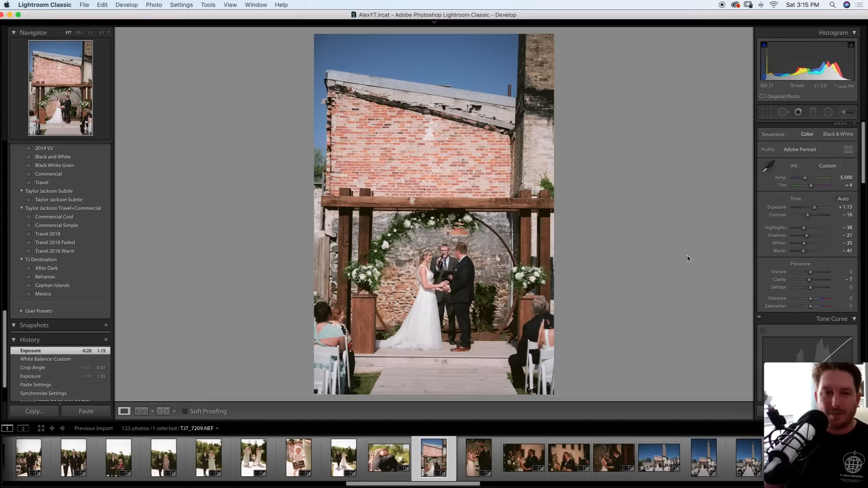
{"action": "key", "text": "Right"}
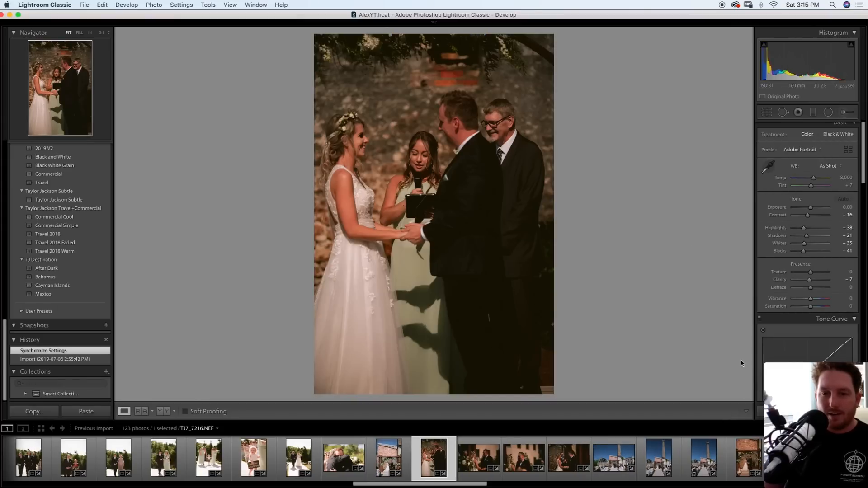
Apply the previous settings to TJ7_7216 and TJ7_7221, and set the Exposure of TJ7_7221 to +1.50
{"action": "key", "text": "super+shift+v"}
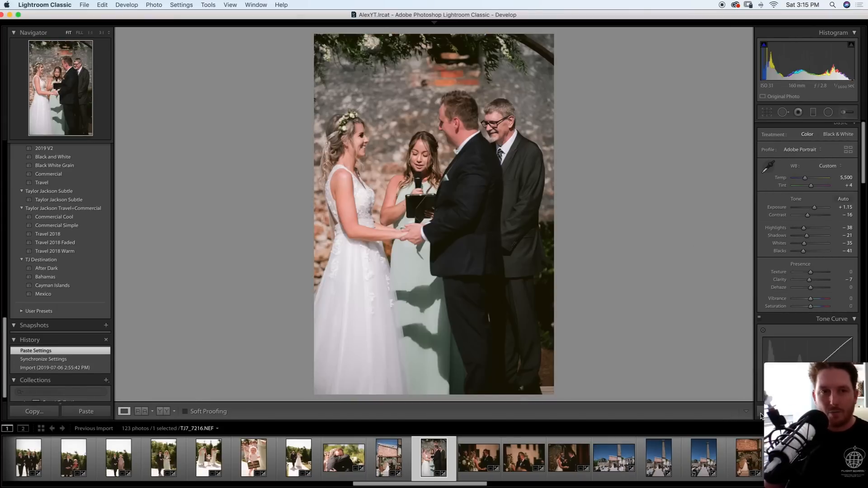
{"action": "key", "text": "Right"}
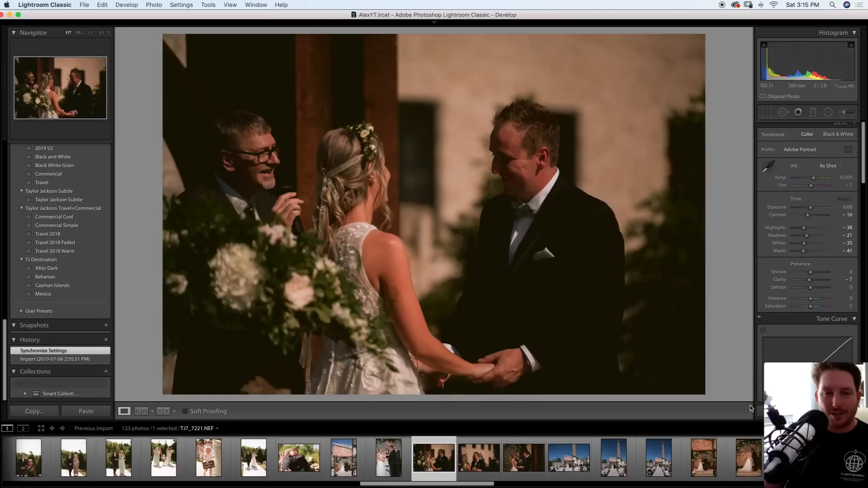
{"action": "left_click", "coordinate": [750, 409]}
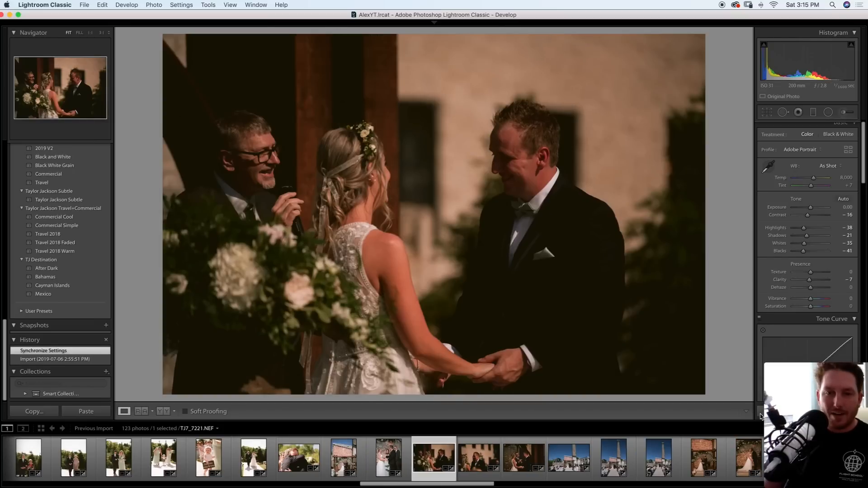
{"action": "key", "text": "super+shift+v"}
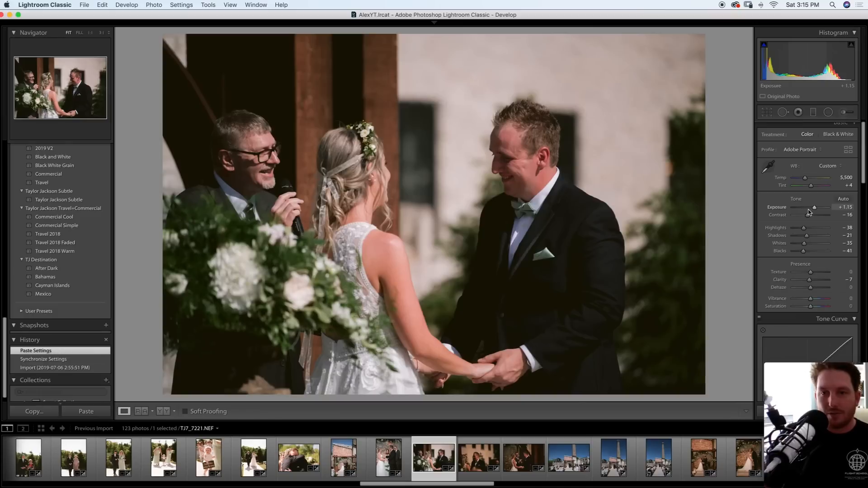
{"action": "left_click_drag", "start_coordinate": [809, 211], "coordinate": [811, 211]}
Try two different neutral samples around the groom's collar for the white balance of TJ7_7221
{"action": "left_click", "coordinate": [769, 163]}
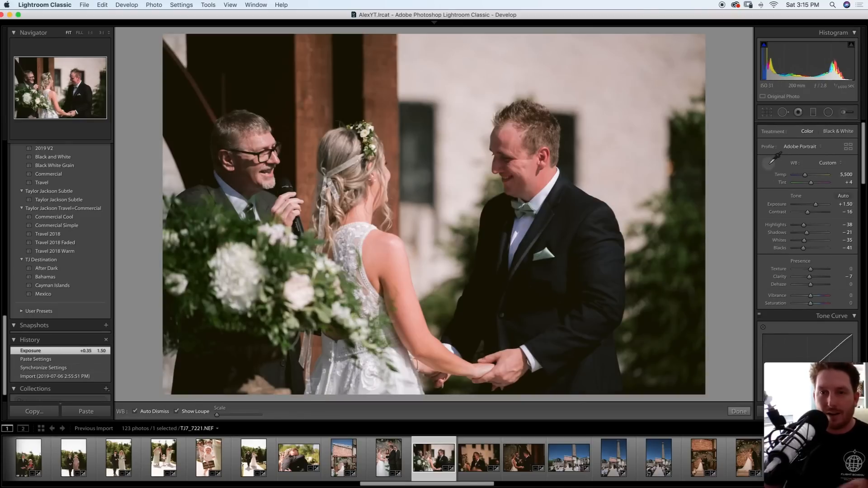
{"action": "left_click", "coordinate": [539, 199]}
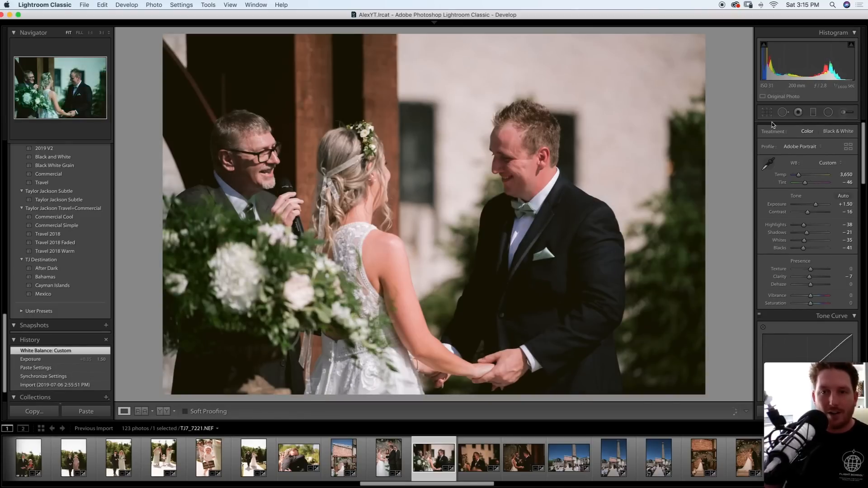
{"action": "left_click", "coordinate": [769, 163]}
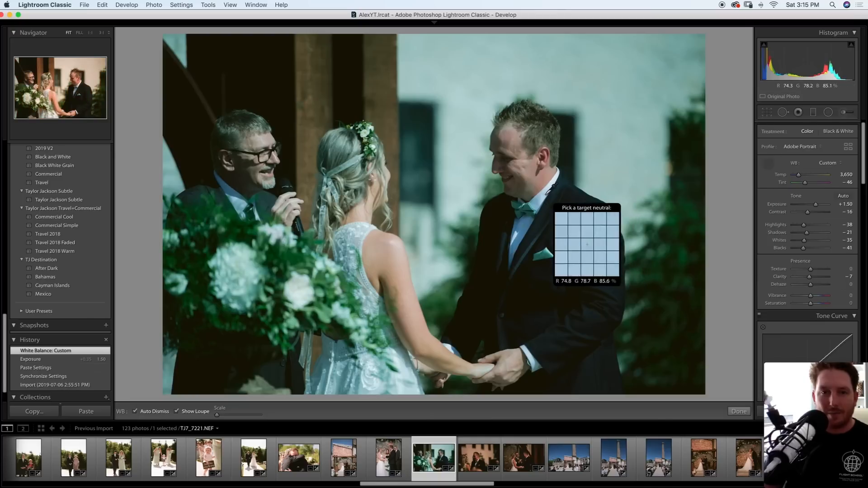
{"action": "left_click", "coordinate": [548, 193]}
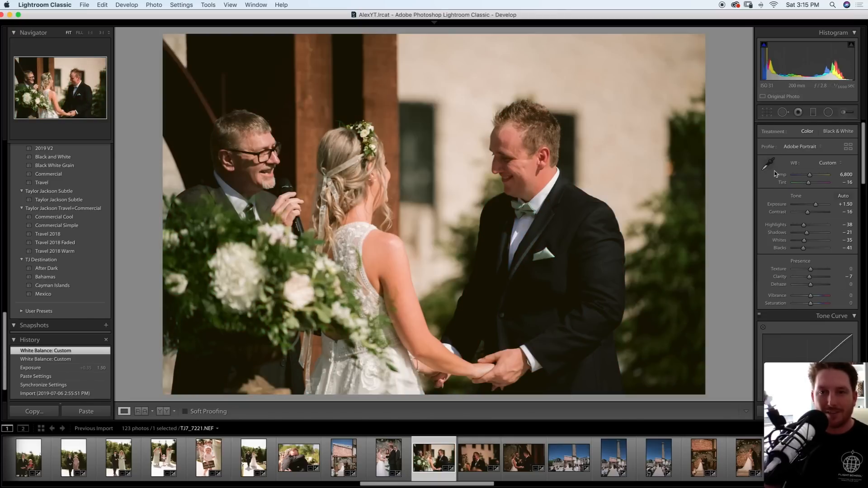
Resample the white balance of TJ7_7221 near the groom's collar to reach Temp 7,400 and Tint -14, and open TJ7_7235
{"action": "left_click", "coordinate": [769, 164]}
{"action": "left_click", "coordinate": [548, 213]}
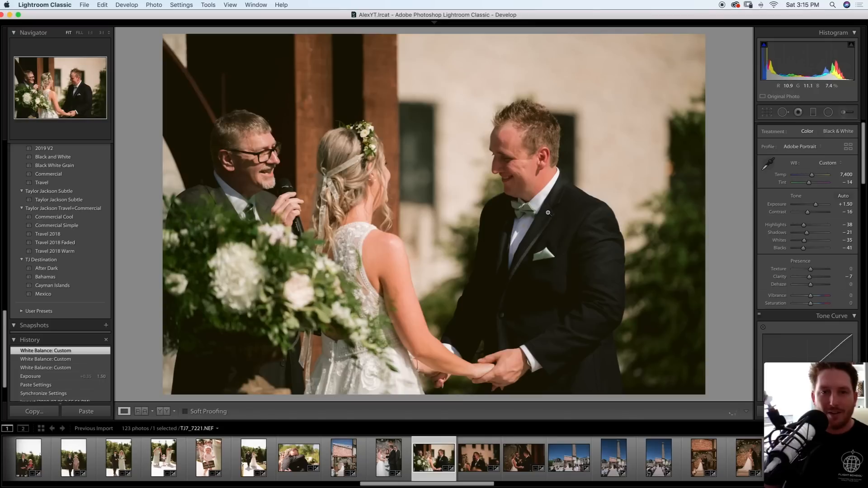
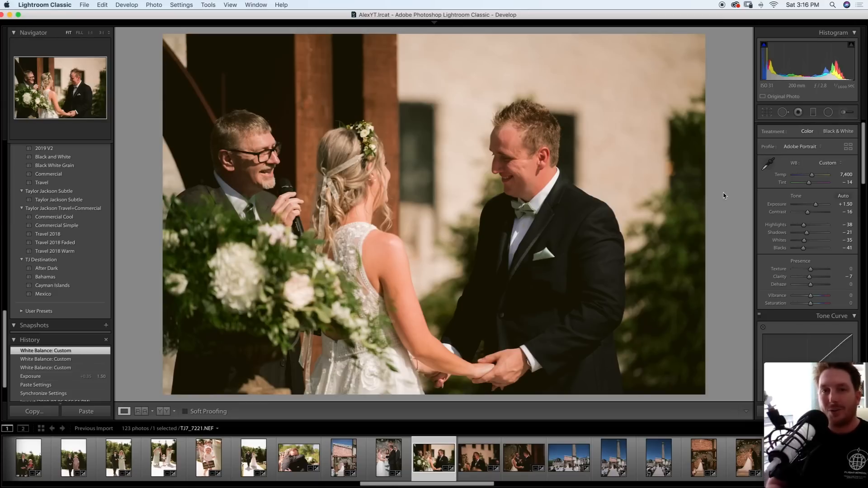
{"action": "key", "text": "Right"}
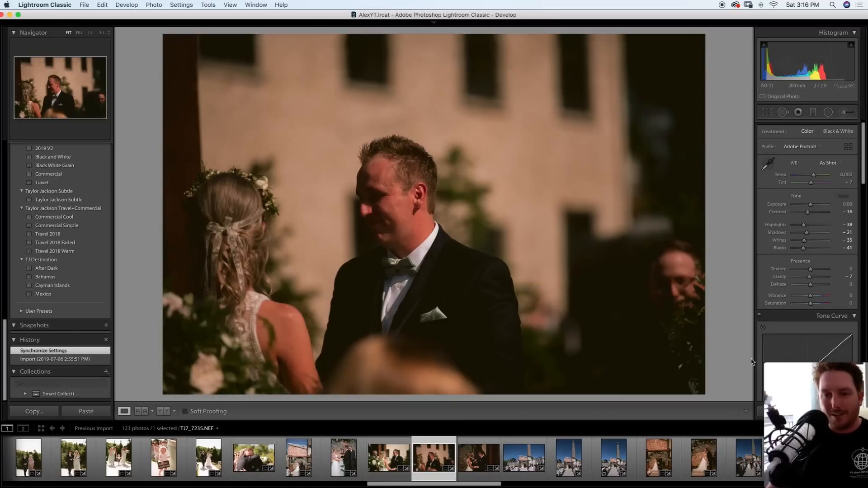
Apply the previous settings to TJ7_7235 and set its Exposure to +1.20
{"action": "key", "text": "super+shift+v"}
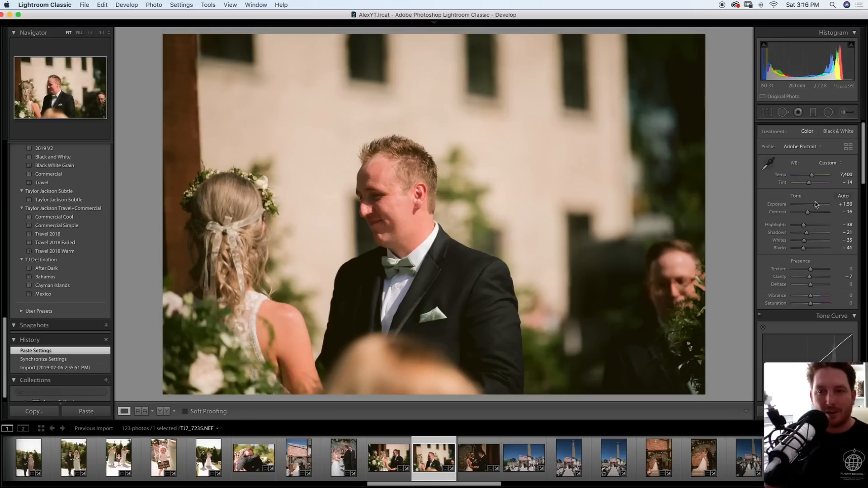
{"action": "left_click_drag", "start_coordinate": [817, 204], "coordinate": [815, 205]}
{"action": "key", "text": "Right"}
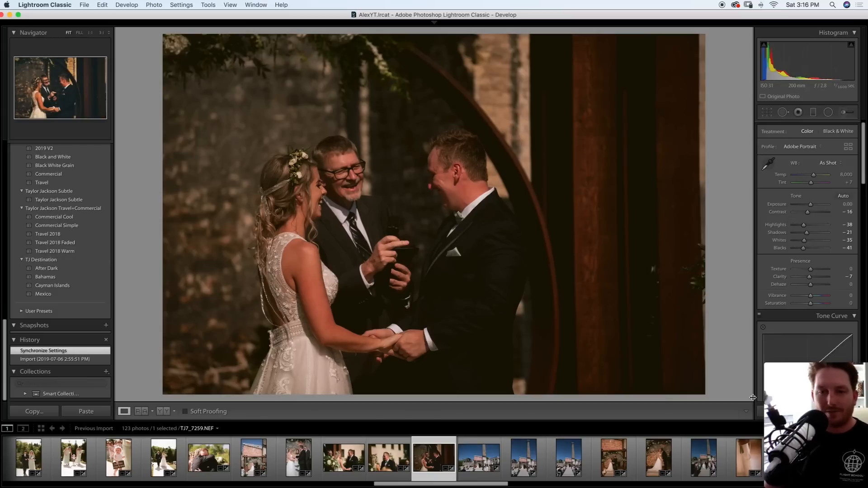
Apply the previous settings to TJ7_7259, set its Exposure to +0.90, and open the wide ceremony photo TJ9_3672
{"action": "key", "text": "super+shift+v"}
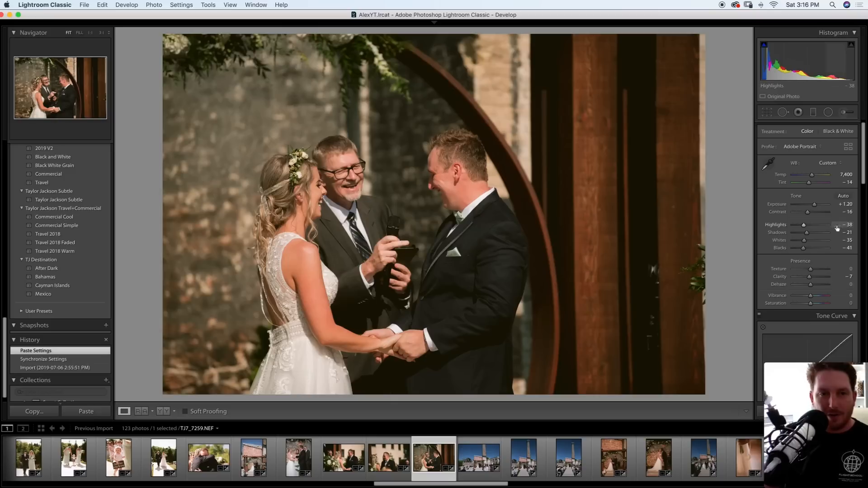
{"action": "left_click_drag", "start_coordinate": [817, 205], "coordinate": [813, 205]}
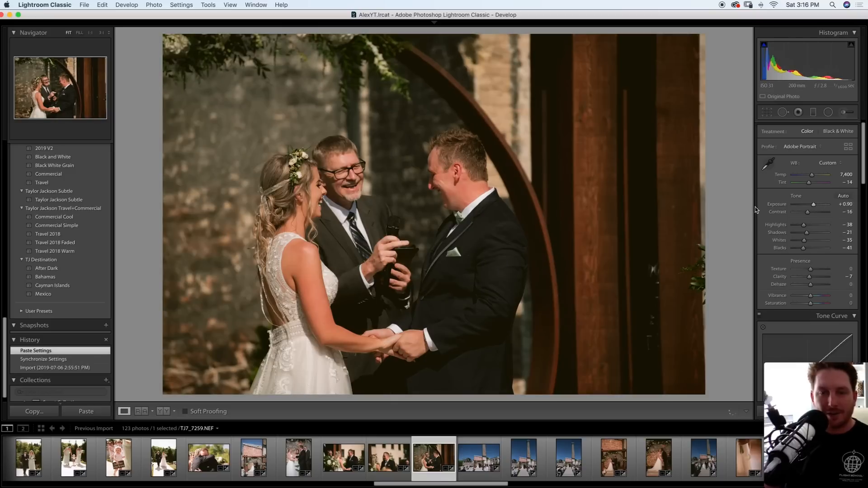
{"action": "key", "text": "Right"}
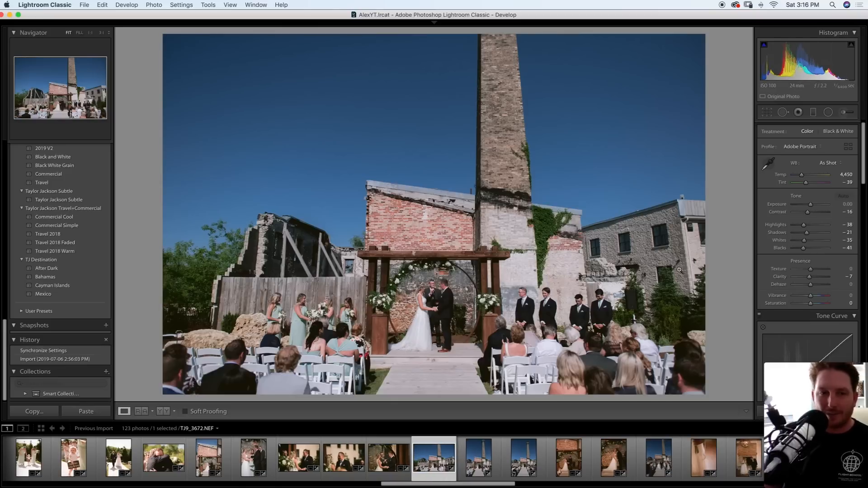
Sample the white balance from the bride's dress in TJ9_3672.NEF and set Blacks to −58
{"action": "left_click", "coordinate": [768, 163]}
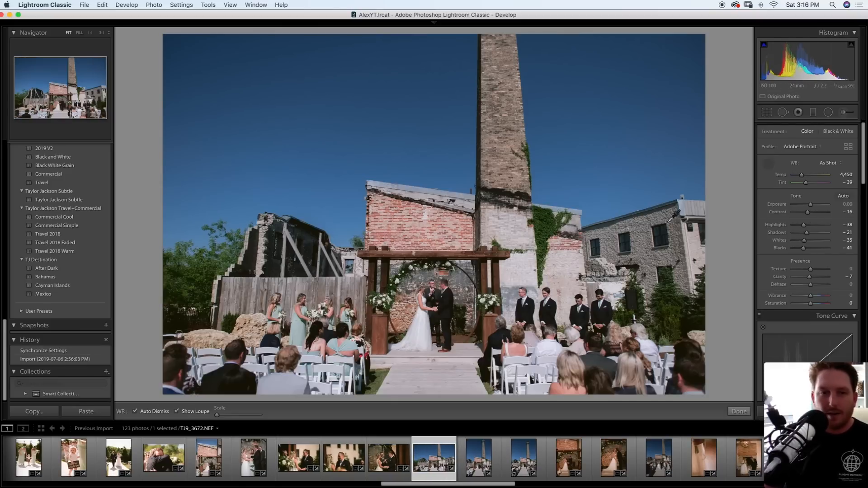
{"action": "left_click", "coordinate": [426, 337]}
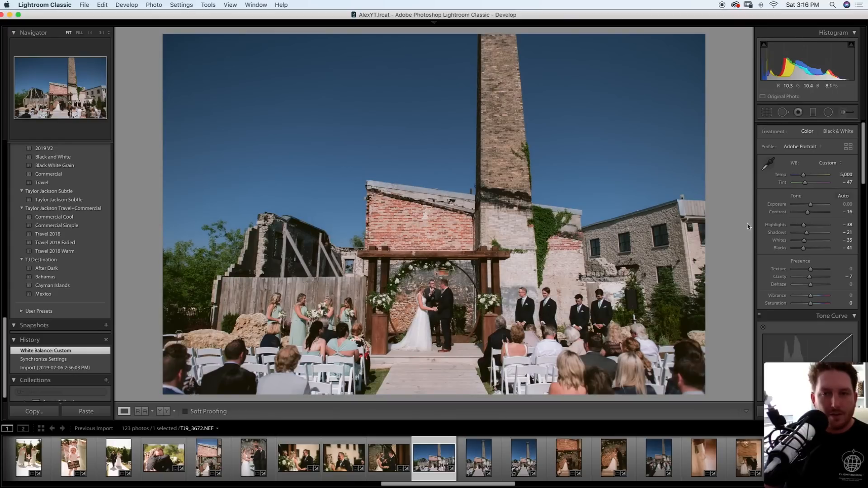
{"action": "left_click_drag", "start_coordinate": [804, 248], "coordinate": [800, 251]}
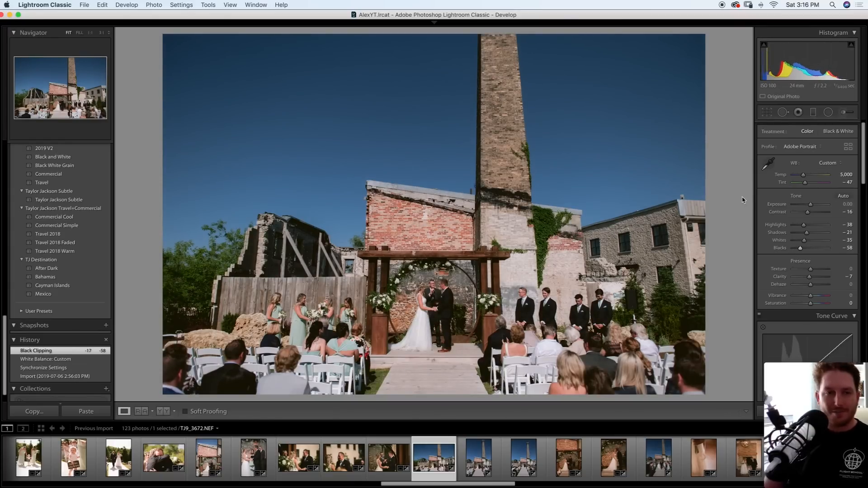
Rotate the crop of TJ9_3672.NEF slightly to straighten the ceremony scene
{"action": "left_click", "coordinate": [767, 113]}
{"action": "left_click_drag", "start_coordinate": [754, 147], "coordinate": [753, 153]}
{"action": "key", "text": "Return"}
Paste the edited ceremony photo's develop settings onto TJ9_3674.NEF and straighten its crop to an angle of 0.06
{"action": "key", "text": "Right"}
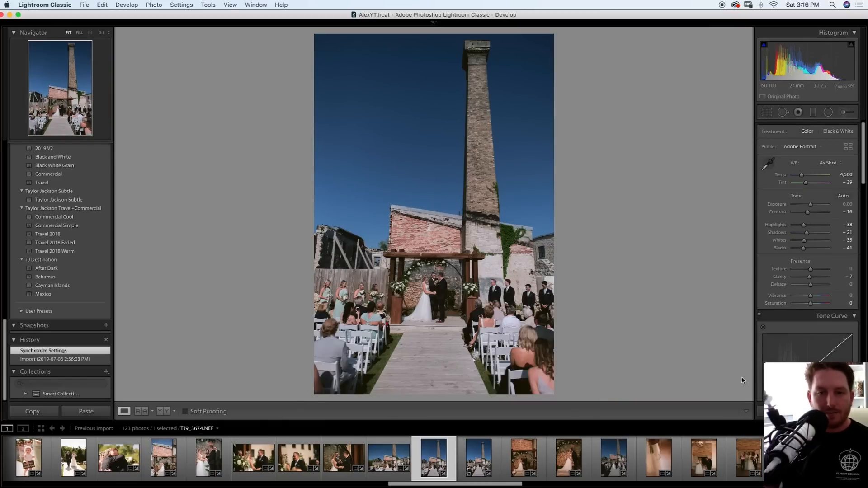
{"action": "key", "text": "super+shift+v"}
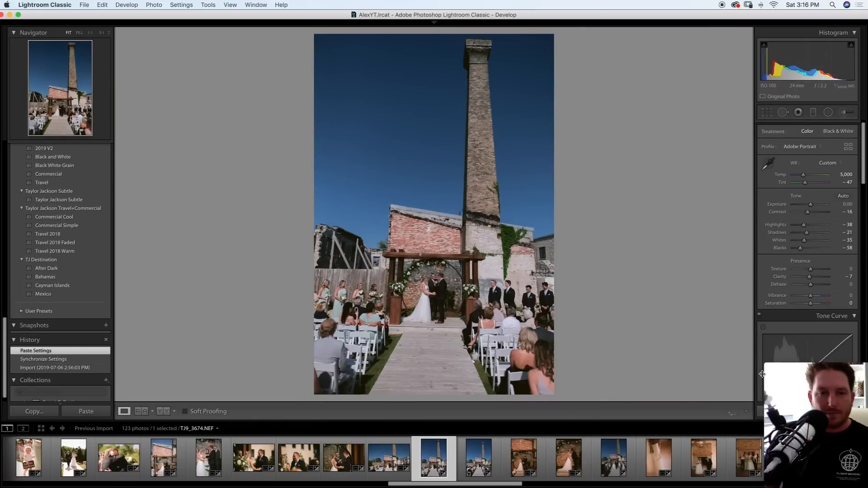
{"action": "left_click", "coordinate": [767, 113]}
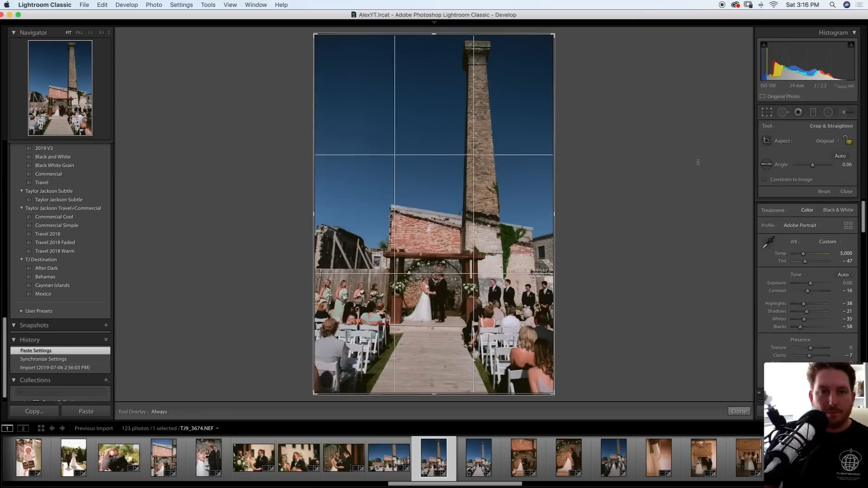
{"action": "key", "text": "Return"}
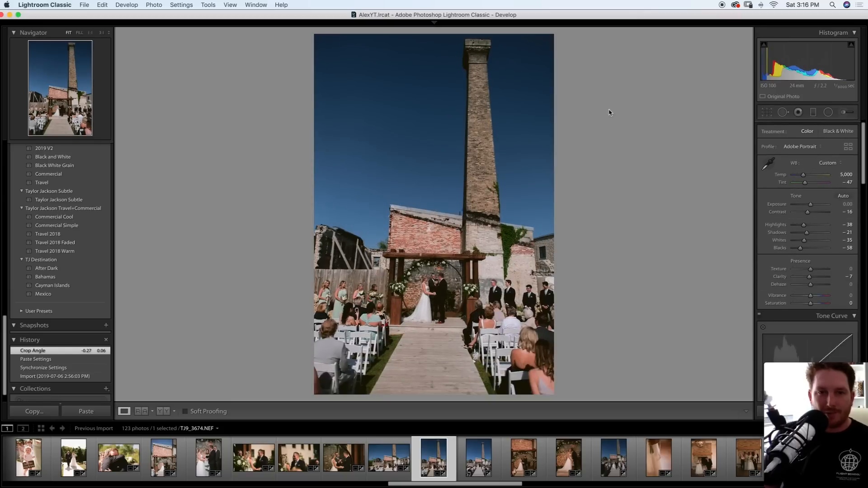
Paste the same develop settings onto TJ9_3677.NEF and check its crop alignment
{"action": "key", "text": "Right"}
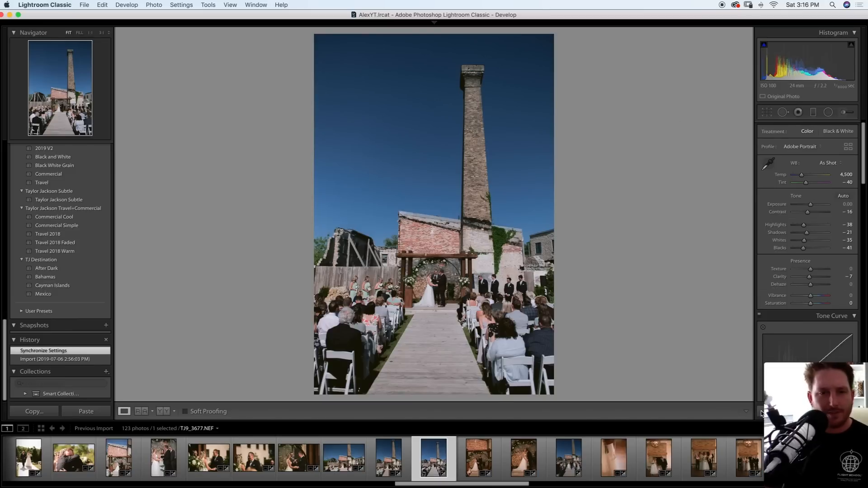
{"action": "key", "text": "super+shift+v"}
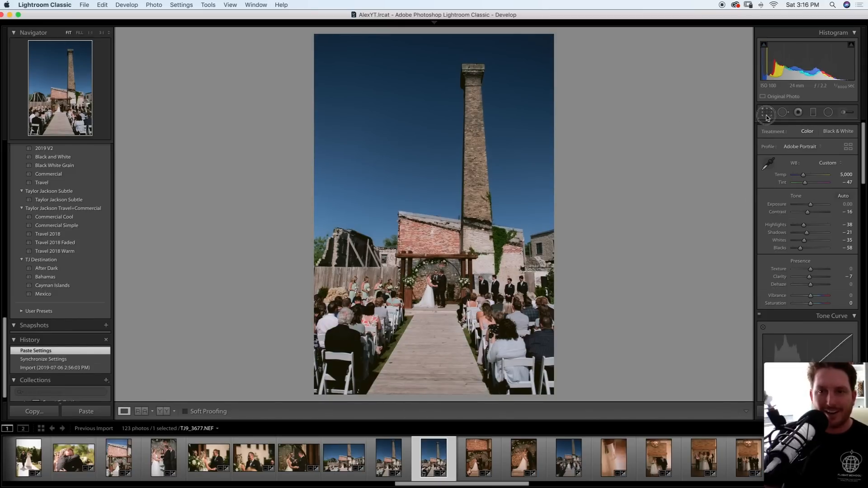
{"action": "left_click", "coordinate": [767, 113]}
{"action": "key", "text": "Return"}
Set Exposure to +0.25 on TJ7_7360.NEF and sample its white balance beside the toddler's face
{"action": "key", "text": "Right"}
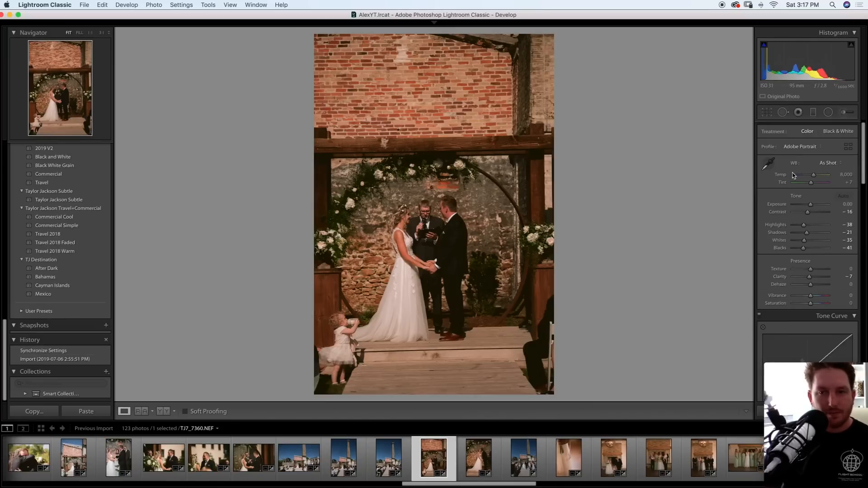
{"action": "left_click_drag", "start_coordinate": [813, 207], "coordinate": [814, 207]}
{"action": "key", "text": "w"}
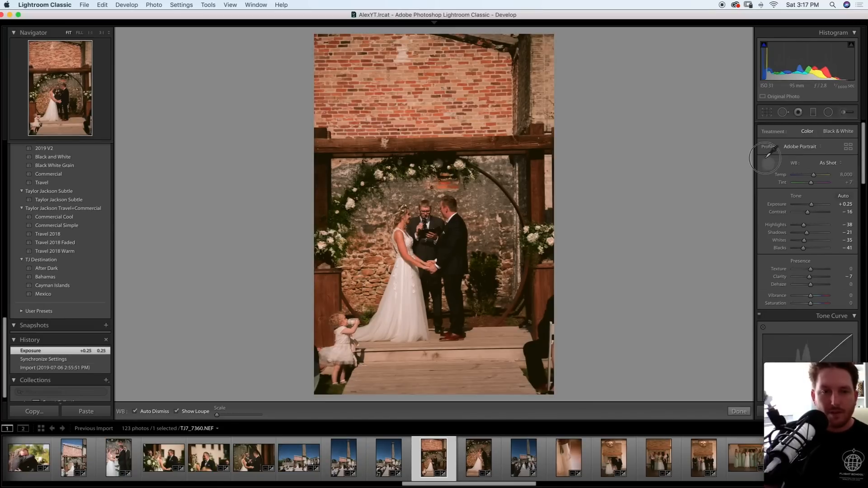
{"action": "left_click", "coordinate": [346, 318]}
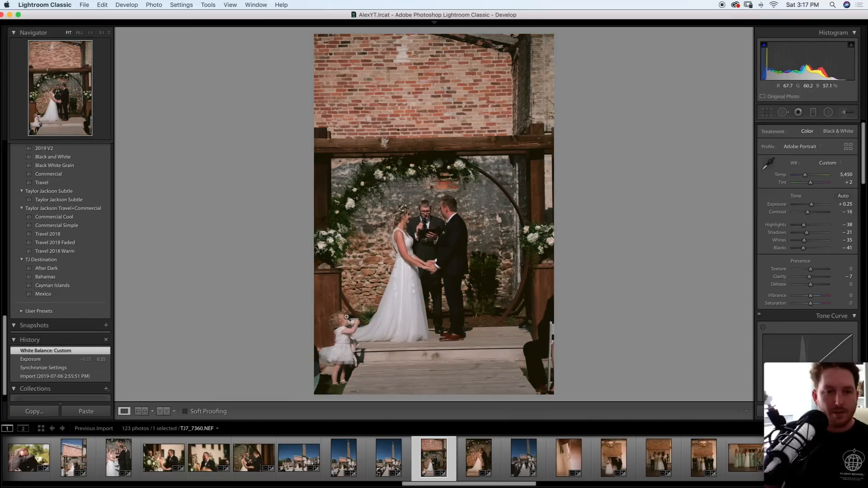
Straighten the crop of TJ7_7360.NEF to an angle of 1.58
{"action": "left_click", "coordinate": [767, 113]}
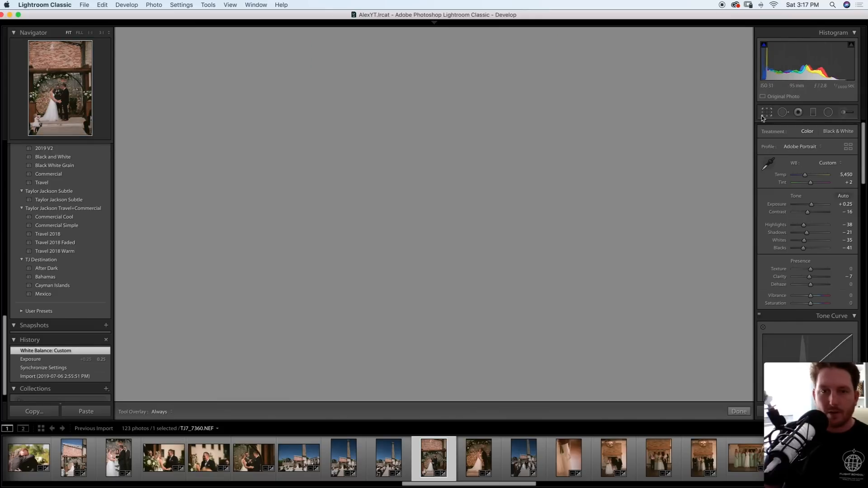
{"action": "left_click_drag", "start_coordinate": [644, 177], "coordinate": [645, 182]}
{"action": "key", "text": "Return"}
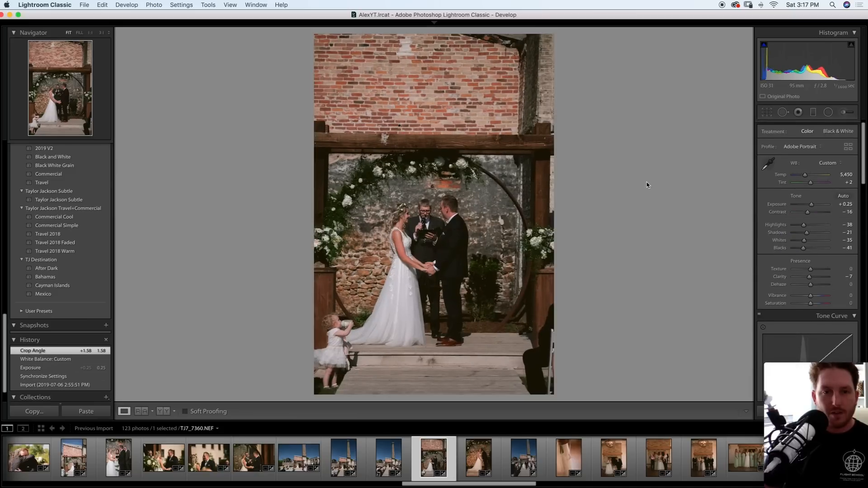
Paste the develop settings from TJ7_7360.NEF onto the kiss photo TJ7_7372.NEF and straighten its crop to −0.65
{"action": "key", "text": "Right"}
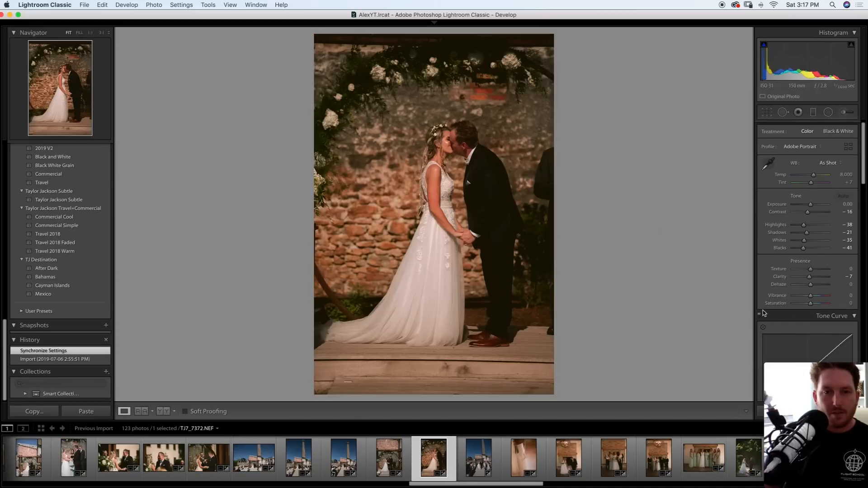
{"action": "key", "text": "super+shift+v"}
{"action": "key", "text": "r"}
{"action": "left_click_drag", "start_coordinate": [677, 168], "coordinate": [677, 158]}
{"action": "key", "text": "Return"}
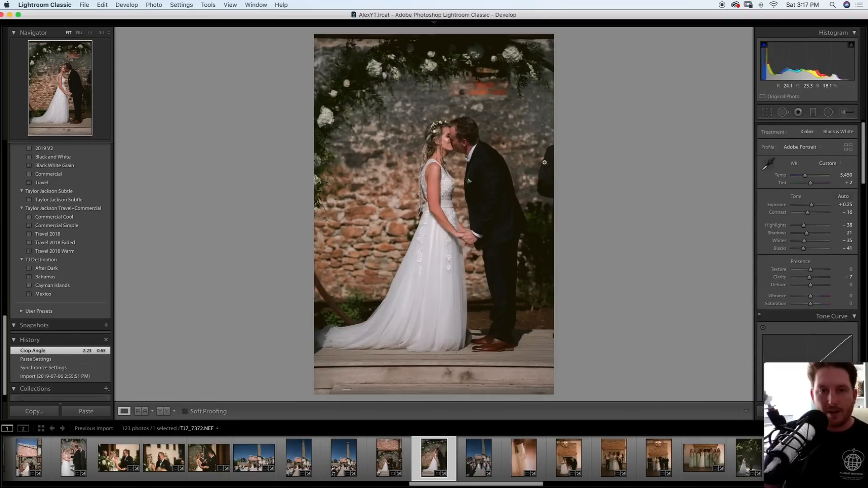
Set Exposure to +0.45 and Temp to 5,789 on the kiss photo
{"action": "left_click_drag", "start_coordinate": [812, 207], "coordinate": [814, 206]}
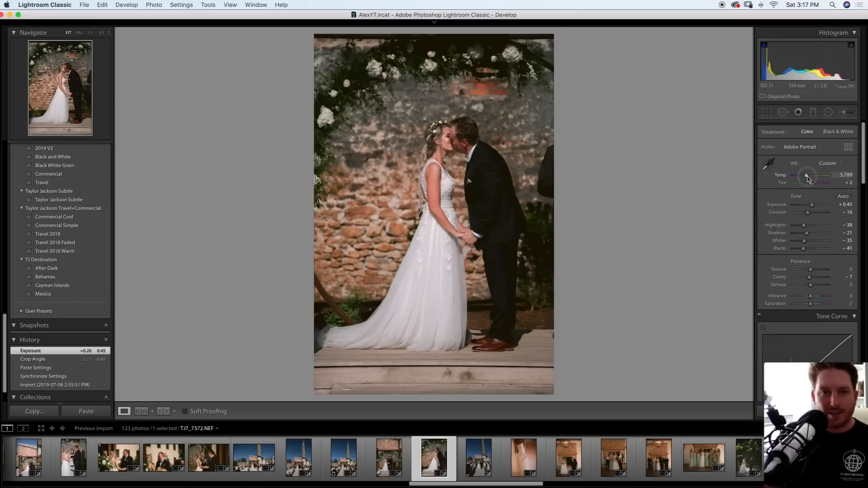
{"action": "left_click_drag", "start_coordinate": [807, 178], "coordinate": [808, 179]}
Heal away the dark figure behind the groom at the photo's edge, using the brick wall above as the source
{"action": "key", "text": "q"}
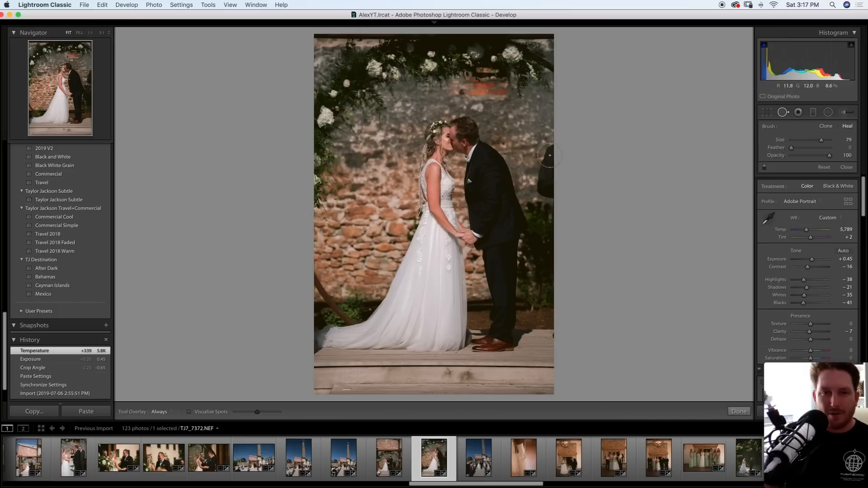
{"action": "left_click_drag", "start_coordinate": [555, 153], "coordinate": [547, 188]}
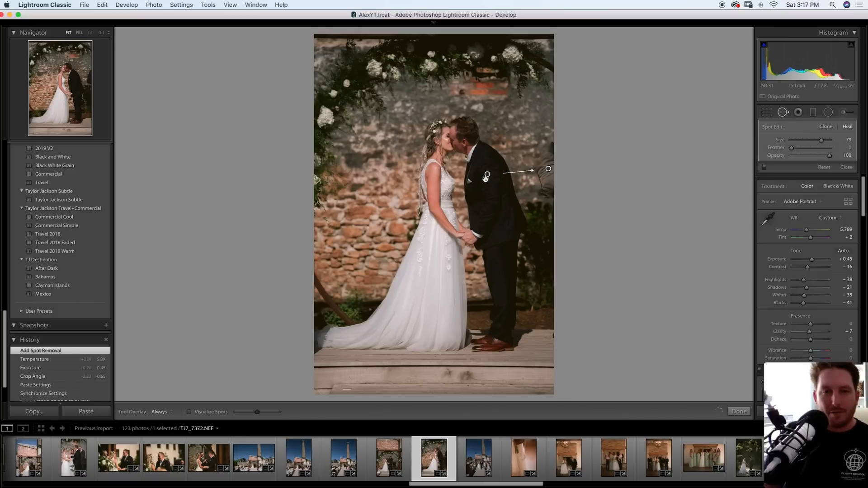
{"action": "left_click_drag", "start_coordinate": [511, 123], "coordinate": [545, 131]}
{"action": "left_click", "coordinate": [778, 114]}
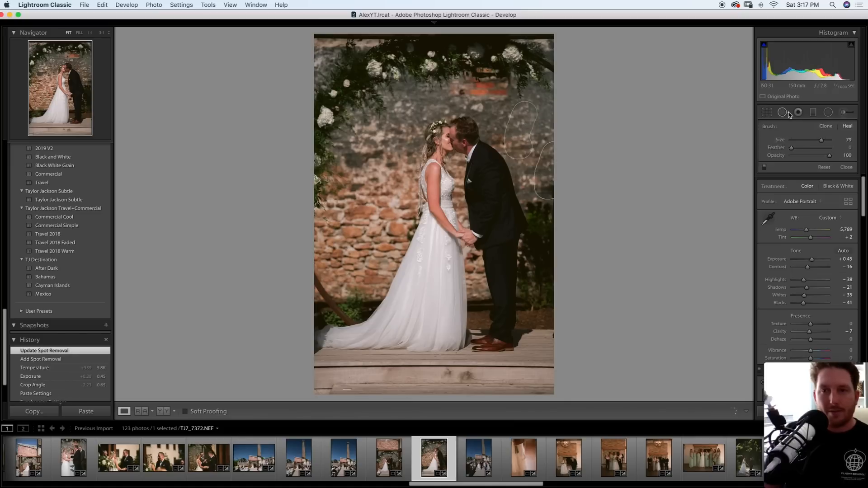
Straighten the crop of the aisle photo TJ9_3710.NEF to an angle of 2.53 and set Exposure to +0.60
{"action": "key", "text": "Right"}
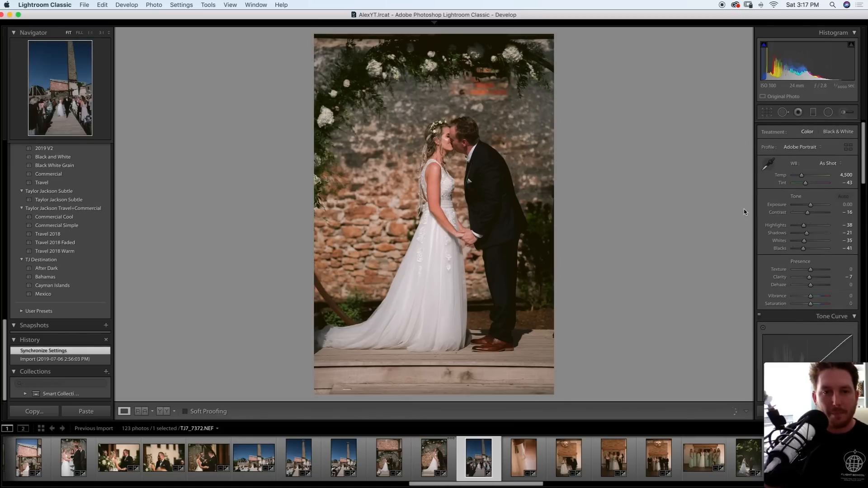
{"action": "left_click", "coordinate": [765, 113]}
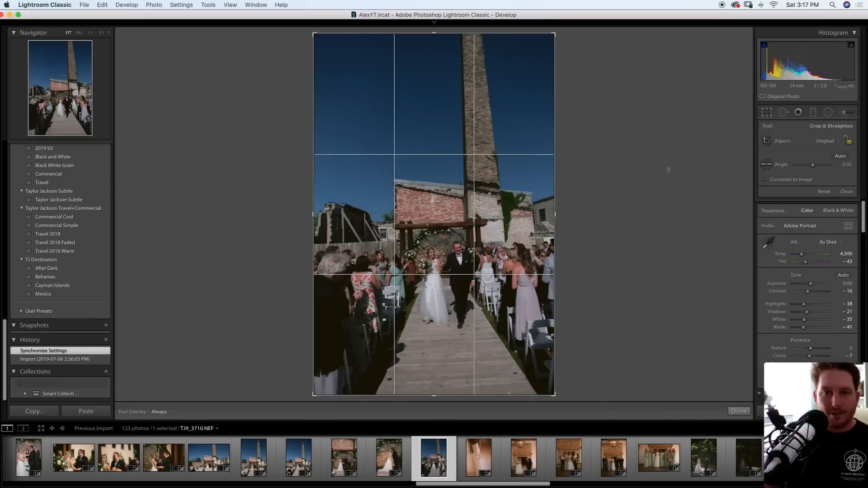
{"action": "left_click_drag", "start_coordinate": [669, 170], "coordinate": [676, 182]}
{"action": "key", "text": "Return"}
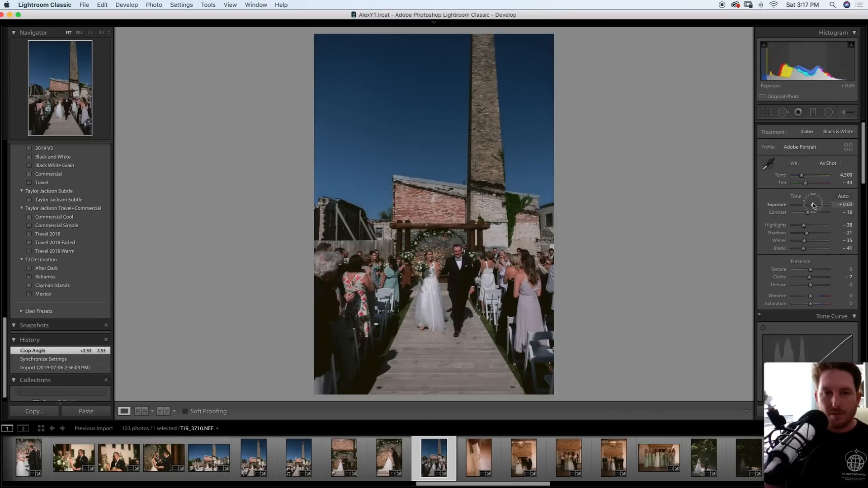
{"action": "left_click_drag", "start_coordinate": [809, 205], "coordinate": [811, 205]}
Sample the aisle photo's white balance from the groom's suit and resample it from the bride's dress
{"action": "left_click", "coordinate": [768, 163]}
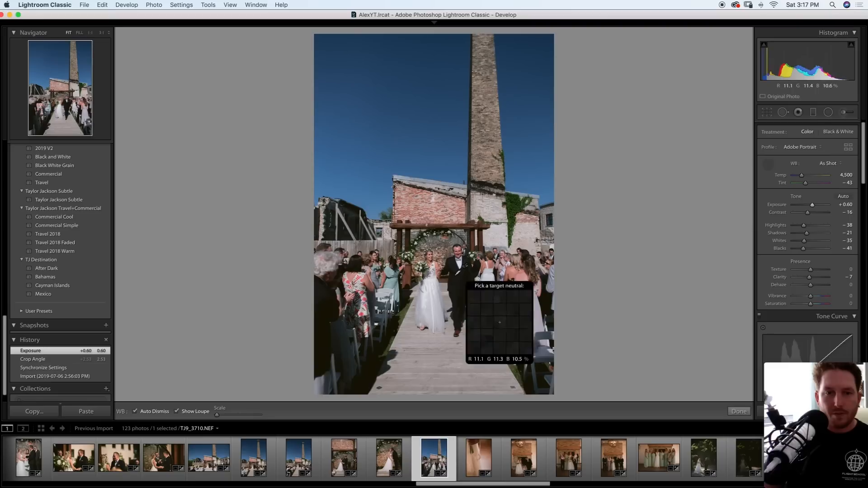
{"action": "left_click", "coordinate": [455, 276]}
{"action": "left_click", "coordinate": [766, 169]}
{"action": "left_click", "coordinate": [433, 296]}
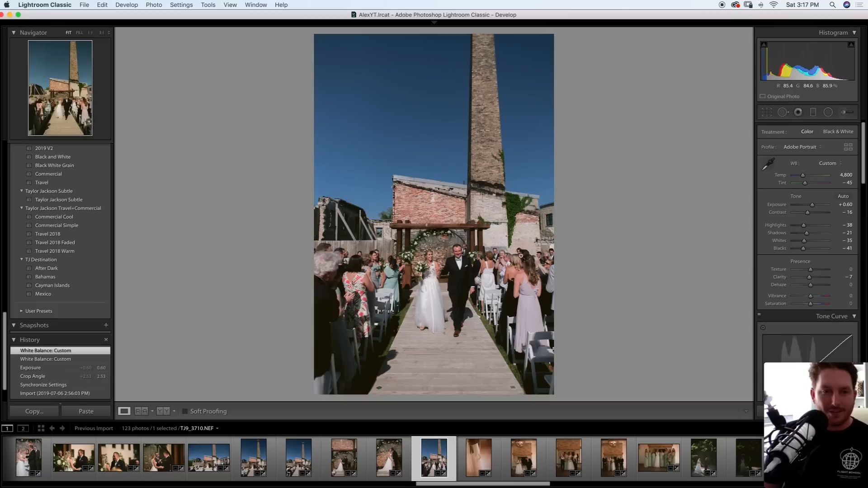
Set Blacks to −46 and warm Temp to 5,182 on the aisle photo
{"action": "left_click_drag", "start_coordinate": [804, 248], "coordinate": [803, 249]}
{"action": "left_click_drag", "start_coordinate": [803, 175], "coordinate": [808, 177]}
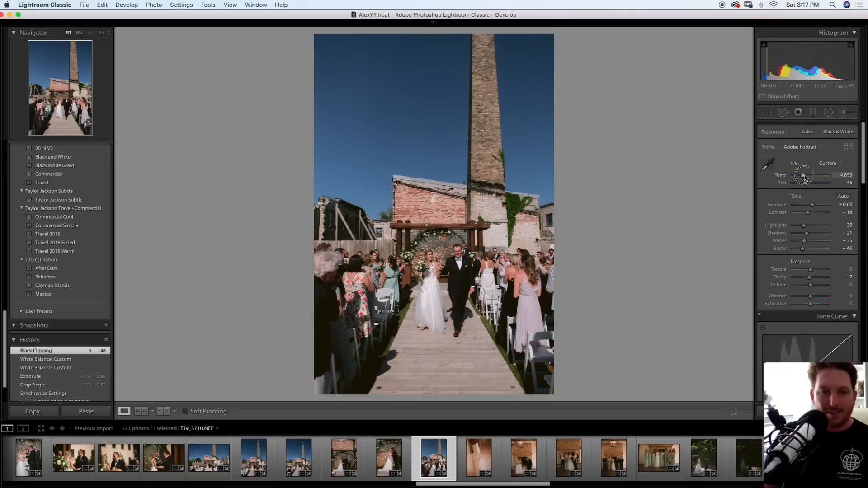
{"action": "left_click_drag", "start_coordinate": [805, 177], "coordinate": [807, 176]}
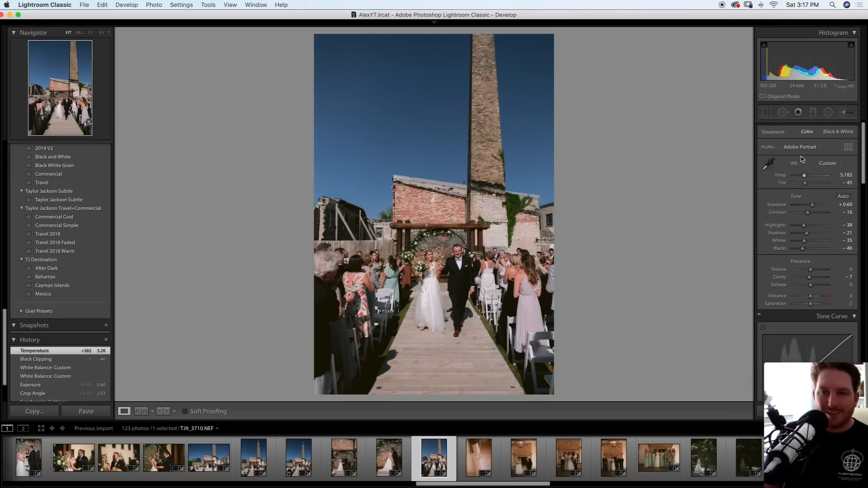
Try the Auto white balance on the aisle photo and switch it to As Shot
{"action": "left_click", "coordinate": [821, 164]}
{"action": "left_click", "coordinate": [828, 121]}
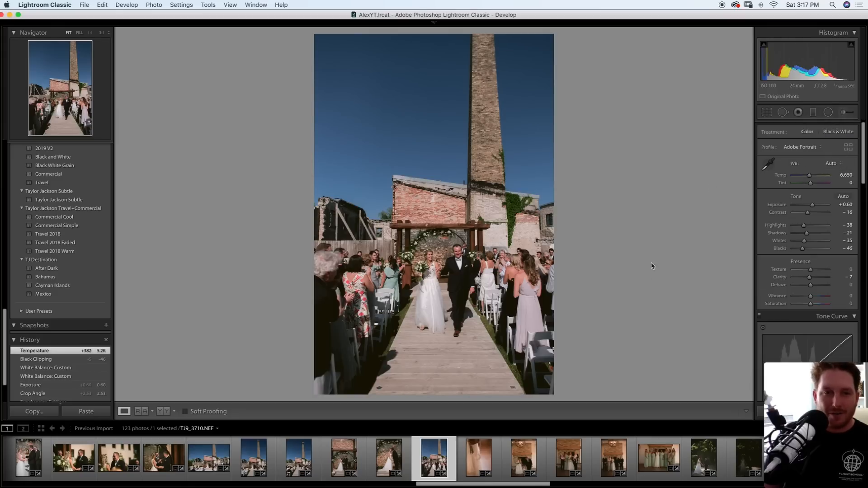
{"action": "left_click", "coordinate": [833, 165]}
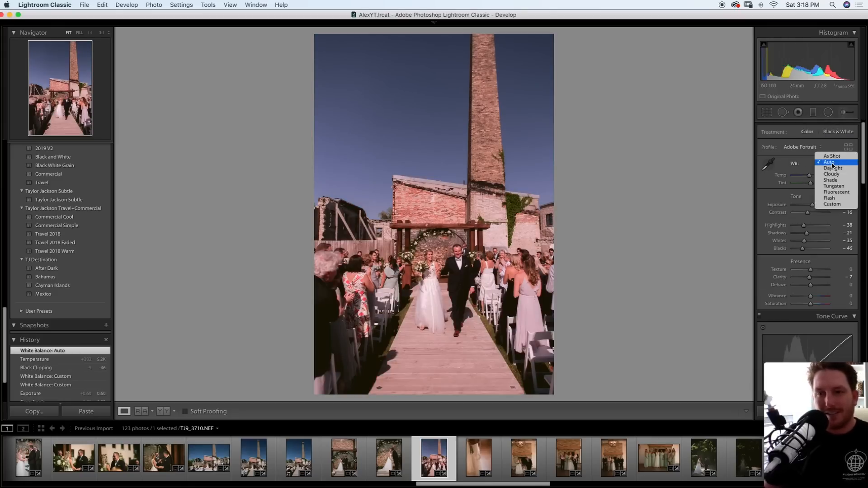
{"action": "left_click", "coordinate": [832, 156]}
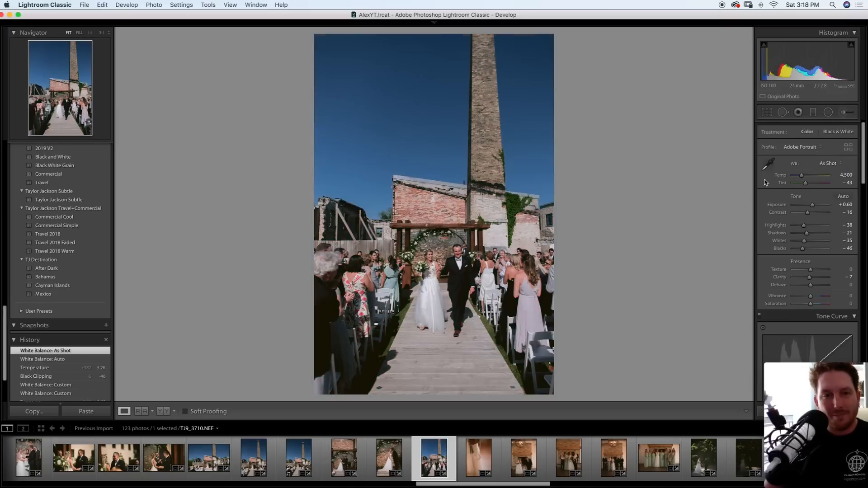
Set Exposure to +0.75 and Blacks to −61 on the horseshoe charm photo TJ7_7393.NEF
{"action": "key", "text": "Right"}
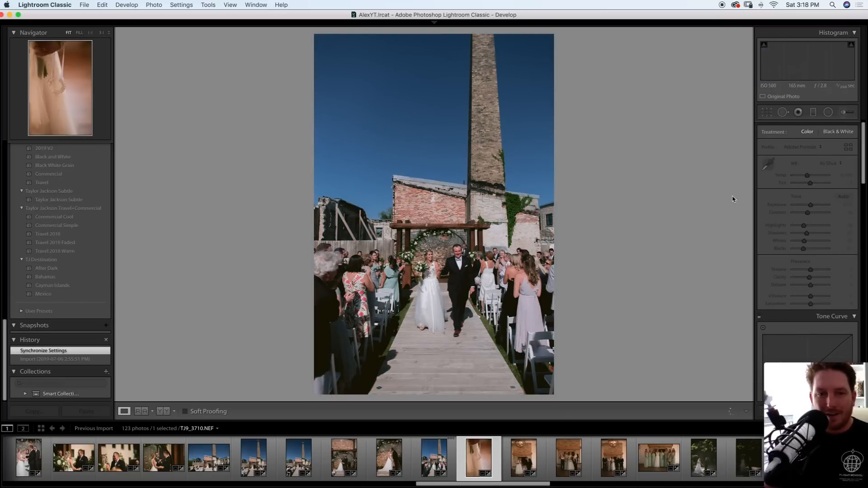
{"action": "left_click_drag", "start_coordinate": [812, 207], "coordinate": [814, 206]}
{"action": "left_click_drag", "start_coordinate": [803, 249], "coordinate": [800, 252]}
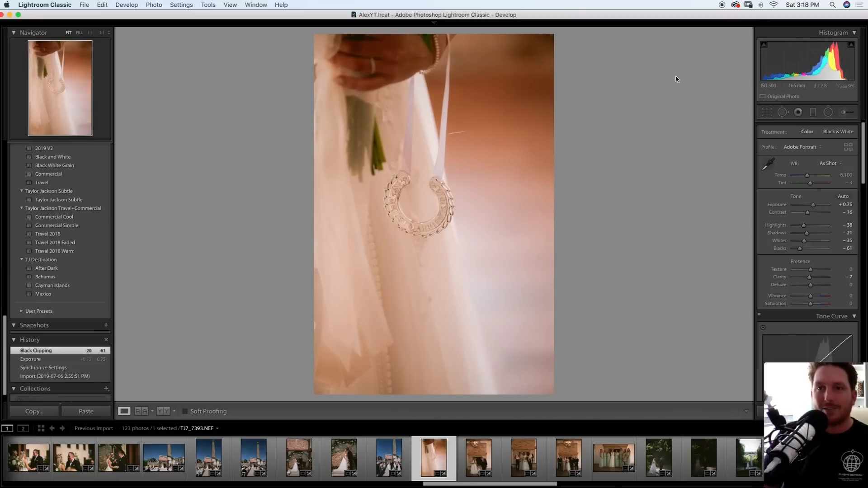
Sample the white balance from the dress inside the horseshoe charm and move on to photo TJ7_7423.NEF
{"action": "key", "text": "Right"}
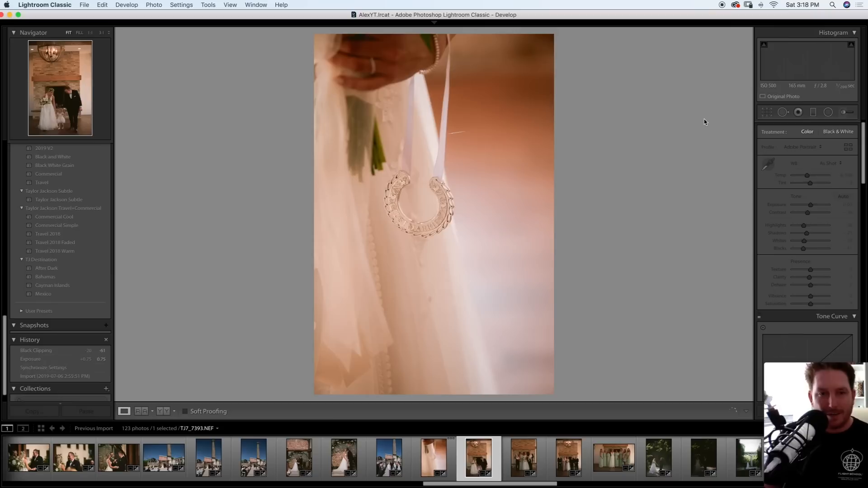
{"action": "key", "text": "Left"}
{"action": "key", "text": "w"}
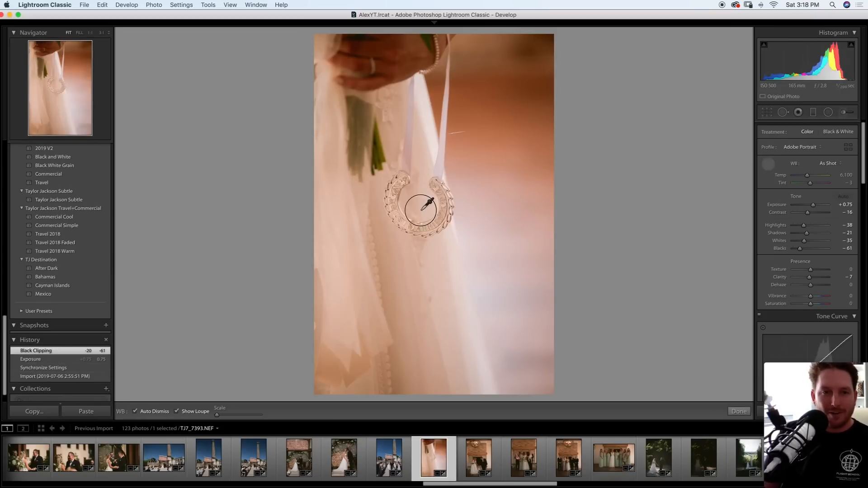
{"action": "left_click", "coordinate": [422, 209]}
{"action": "key", "text": "Right"}
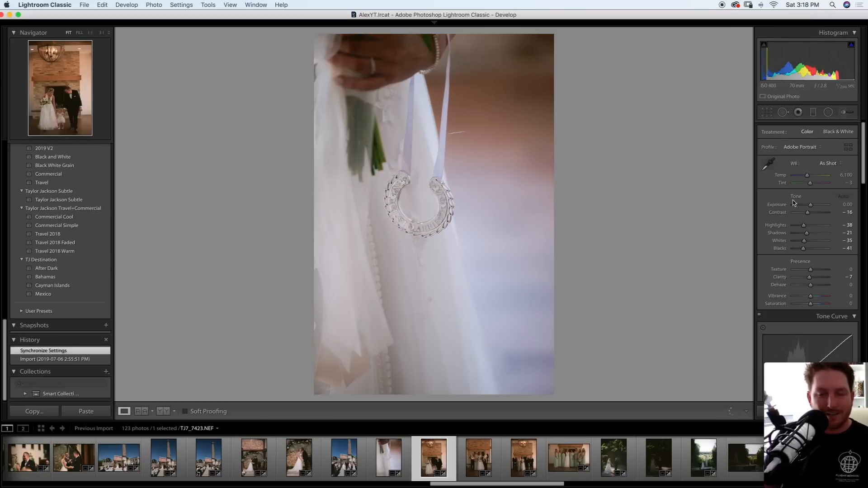
Set Exposure to +0.85 and Blacks to −50 on TJ7_7423.NEF, the couple with a toddler by the fireplace
{"action": "left_click_drag", "start_coordinate": [812, 208], "coordinate": [816, 206]}
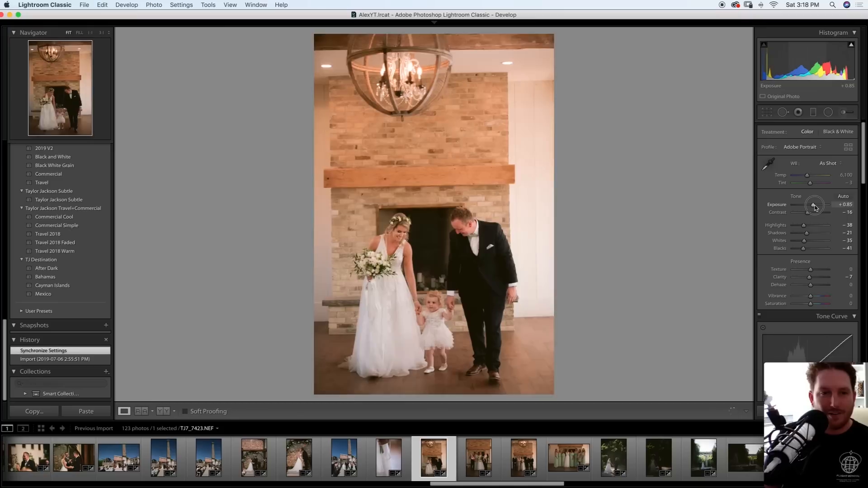
{"action": "left_click_drag", "start_coordinate": [805, 251], "coordinate": [801, 250]}
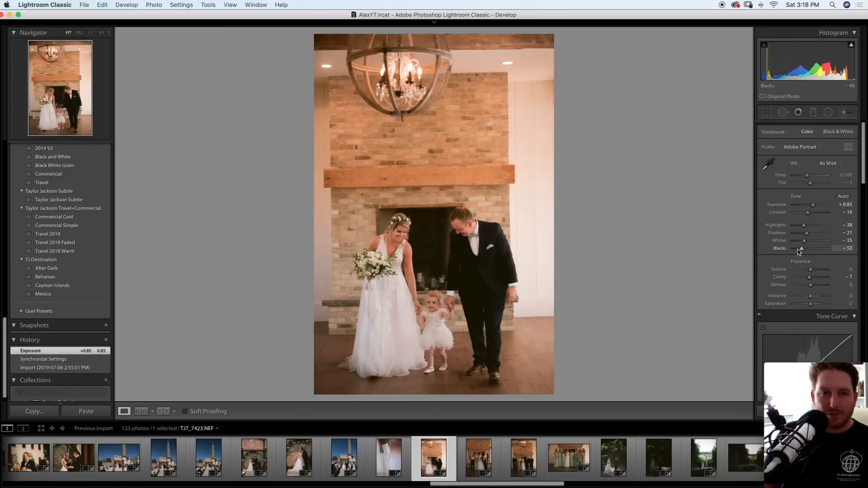
{"action": "mouse_move", "coordinate": [553, 8]}
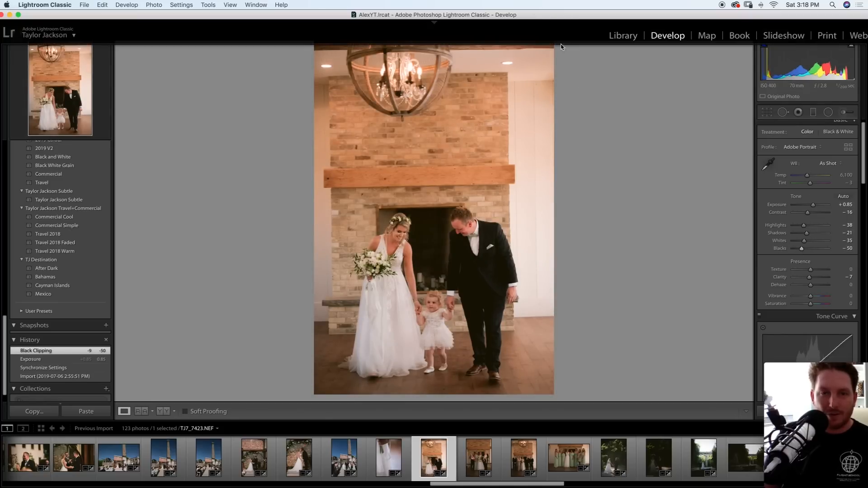
Straighten the crop of the couple-and-toddler photo slightly and move on to photo TJ7_7440.NEF
{"action": "left_click", "coordinate": [767, 112]}
{"action": "left_click_drag", "start_coordinate": [670, 154], "coordinate": [672, 161]}
{"action": "key", "text": "Return"}
{"action": "key", "text": "Right"}
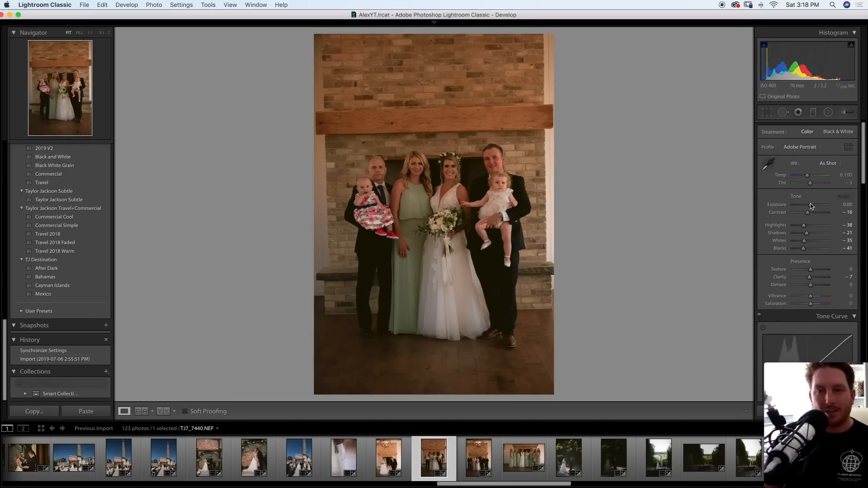
Set Exposure to +1.00 on the family photo and sample the white balance from the baby's white dress
{"action": "left_click_drag", "start_coordinate": [811, 207], "coordinate": [815, 207]}
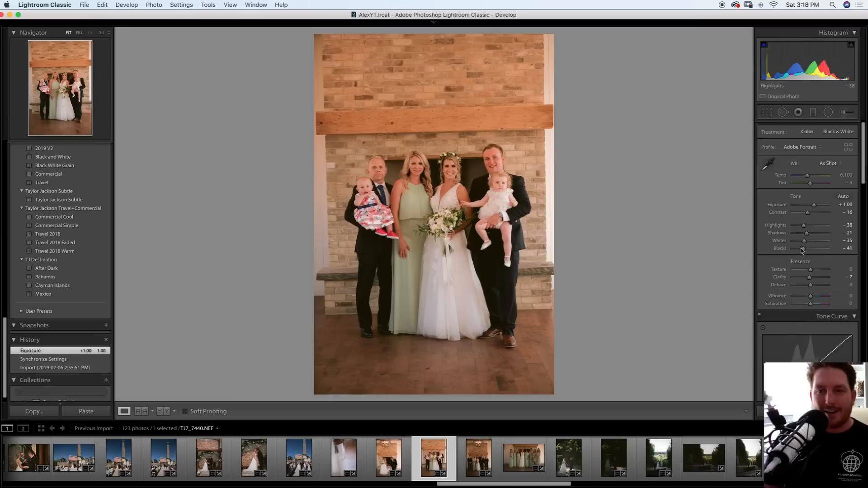
{"action": "left_click", "coordinate": [768, 164]}
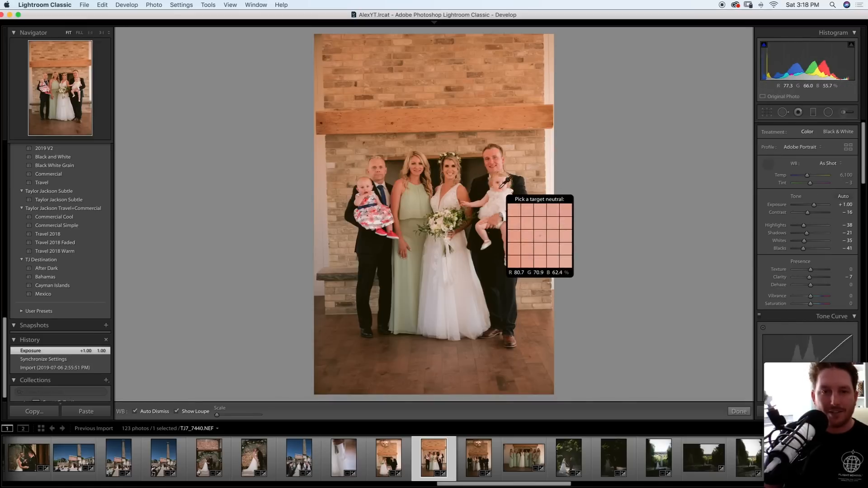
{"action": "left_click", "coordinate": [501, 186]}
Straighten the family photo's crop to an angle of 1.42 and move on to photo TJ7_7456.NEF
{"action": "left_click", "coordinate": [769, 114]}
{"action": "left_click_drag", "start_coordinate": [694, 142], "coordinate": [649, 169]}
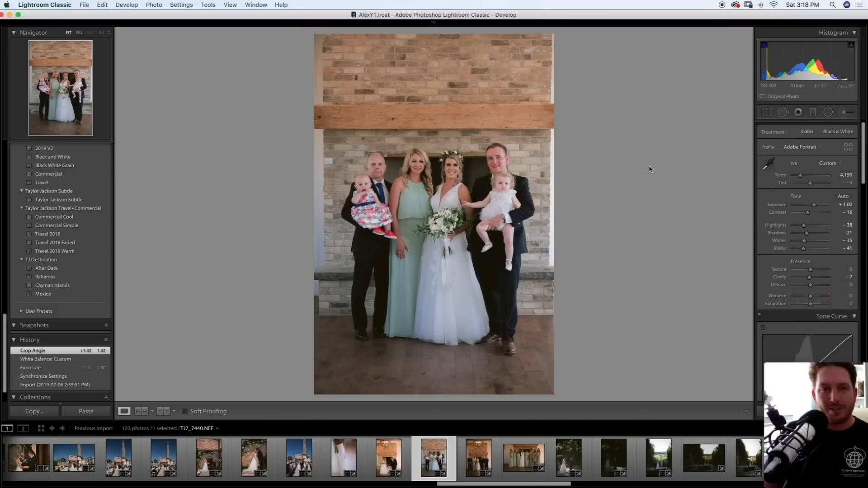
{"action": "key", "text": "Right"}
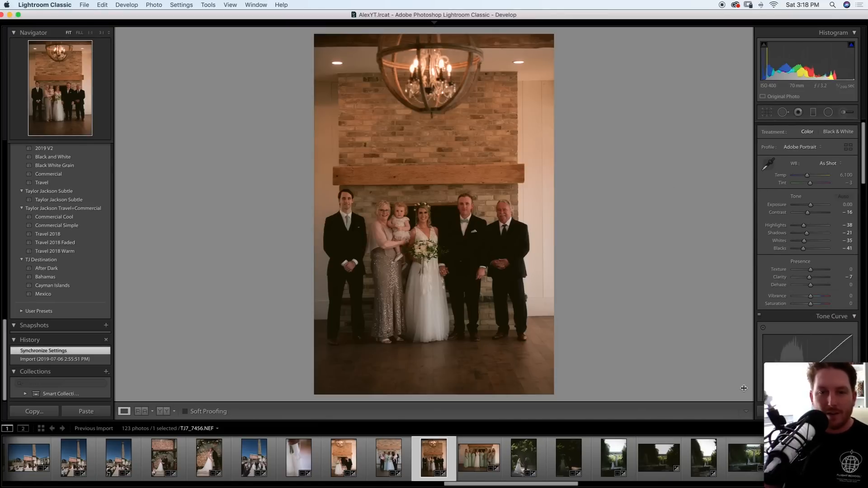
Paste the previous photo's settings onto TJ7_7456.NEF and set Temp to 4,680
{"action": "key", "text": "super+shift+v"}
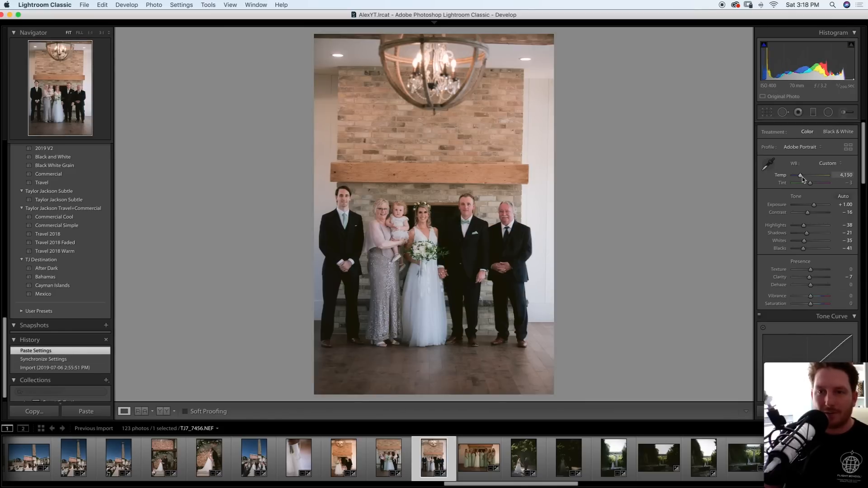
{"action": "left_click_drag", "start_coordinate": [804, 177], "coordinate": [805, 178]}
Straighten the six-person fireplace group photo to a crop angle of 0.47
{"action": "key", "text": "r"}
{"action": "left_click_drag", "start_coordinate": [683, 193], "coordinate": [644, 181]}
{"action": "key", "text": "r"}
{"action": "key", "text": "r"}
{"action": "key", "text": "r"}
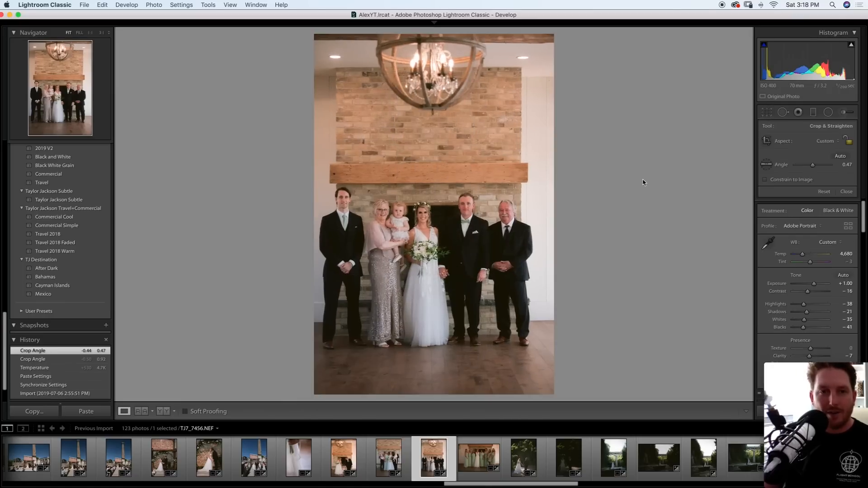
Trim both sides of the group photo's crop slightly inward and move on to photo TJ7_7498.NEF
{"action": "key", "text": "r"}
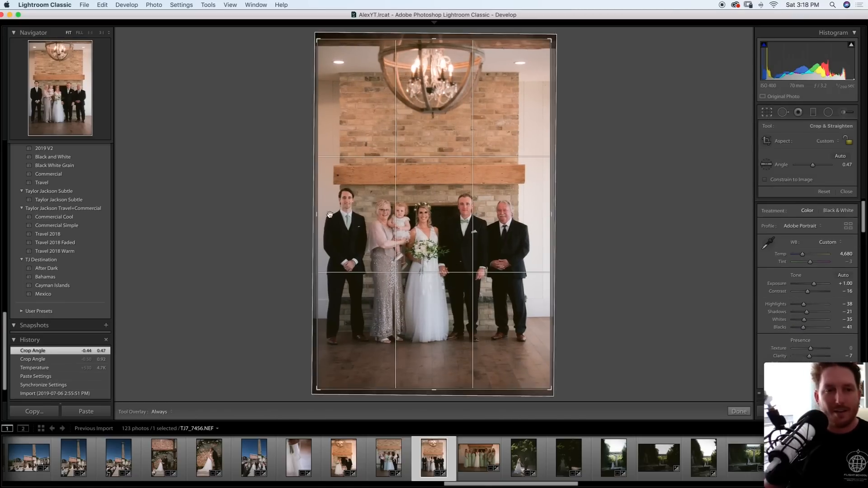
{"action": "left_click_drag", "start_coordinate": [316, 215], "coordinate": [318, 215]}
{"action": "left_click_drag", "start_coordinate": [548, 213], "coordinate": [544, 215]}
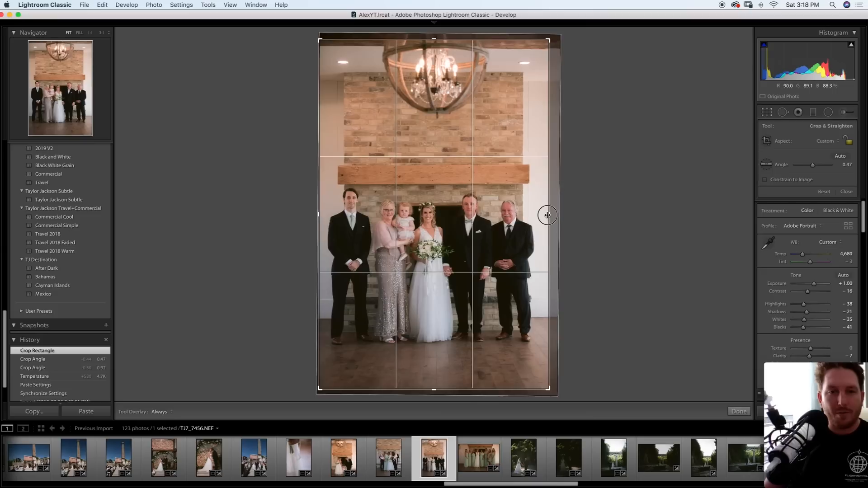
{"action": "key", "text": "r"}
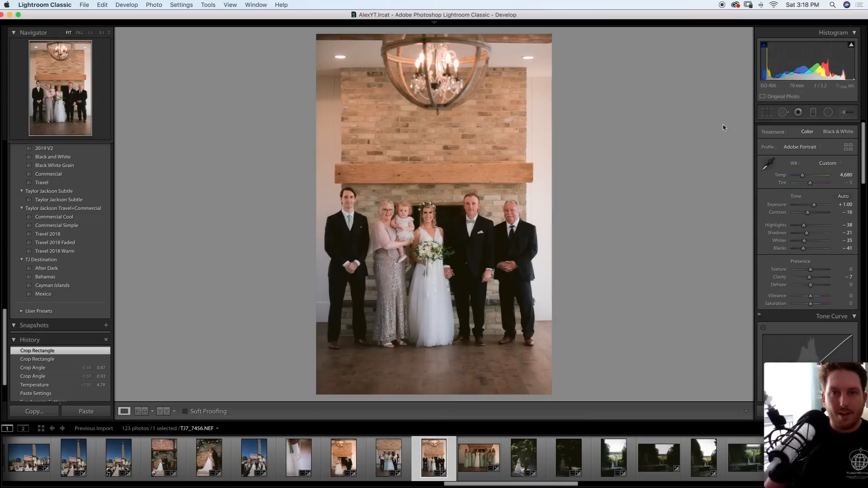
{"action": "key", "text": "Right"}
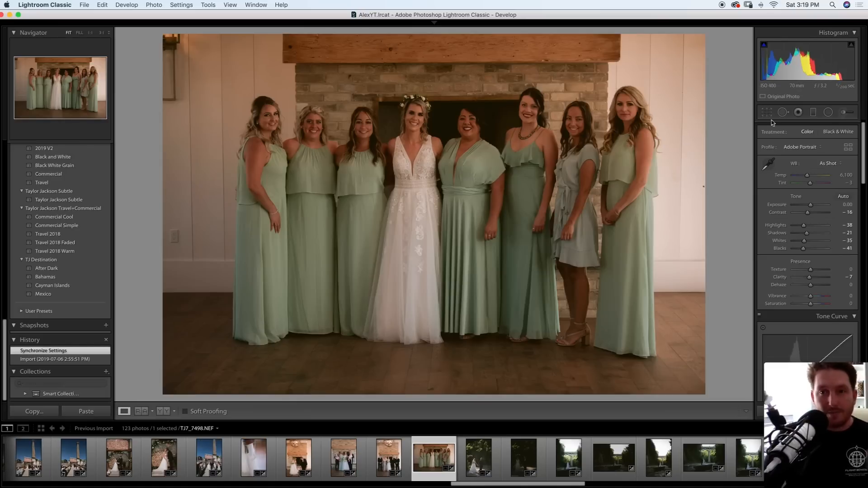
Set Exposure to +1.05 and Blacks to −57 on the bridesmaids photo, and sample the white balance from the bride's dress
{"action": "left_click_drag", "start_coordinate": [811, 205], "coordinate": [819, 207]}
{"action": "left_click_drag", "start_coordinate": [803, 250], "coordinate": [800, 249]}
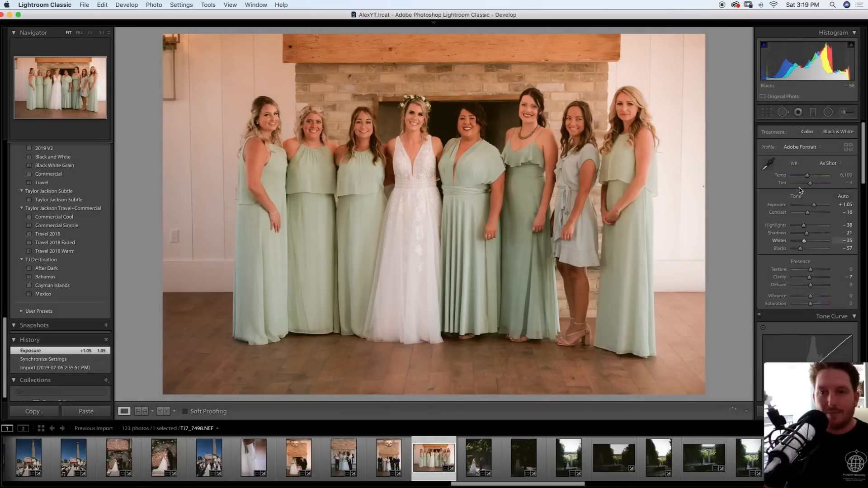
{"action": "key", "text": "w"}
{"action": "left_click", "coordinate": [404, 192]}
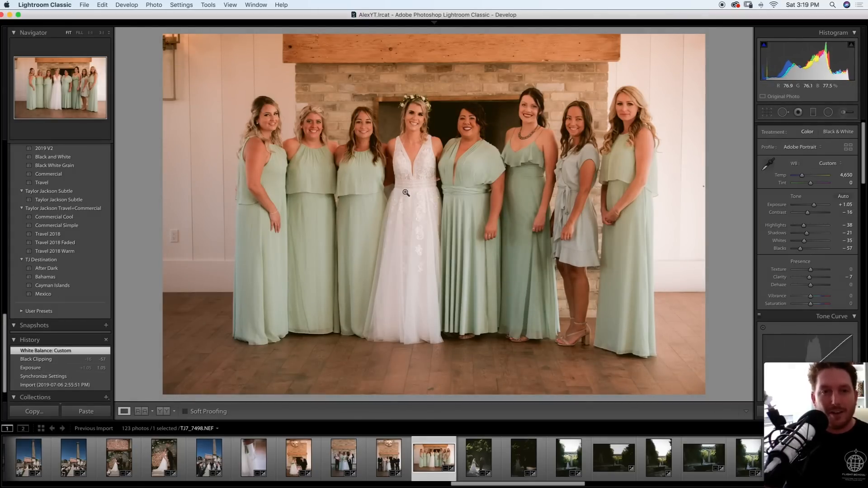
Heal away the wall outlet beside the bridesmaids with Spot Removal and move on to photo TJ7_7526.NEF
{"action": "left_click", "coordinate": [784, 113]}
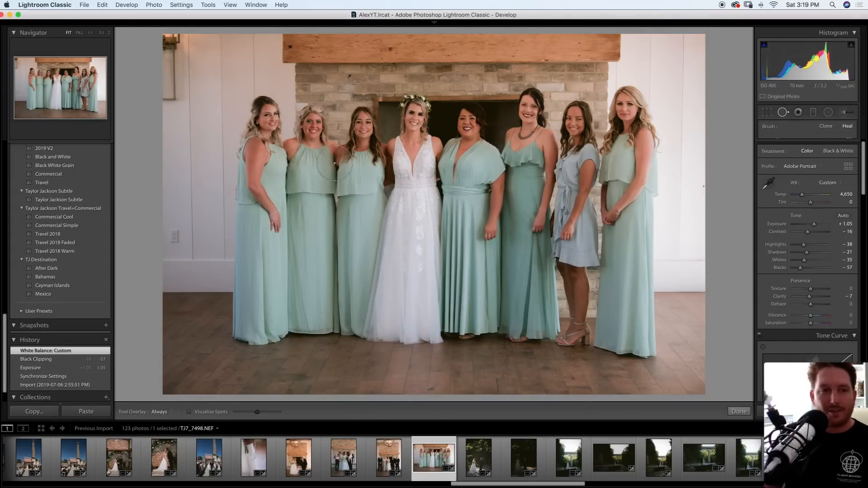
{"action": "left_click", "coordinate": [176, 233]}
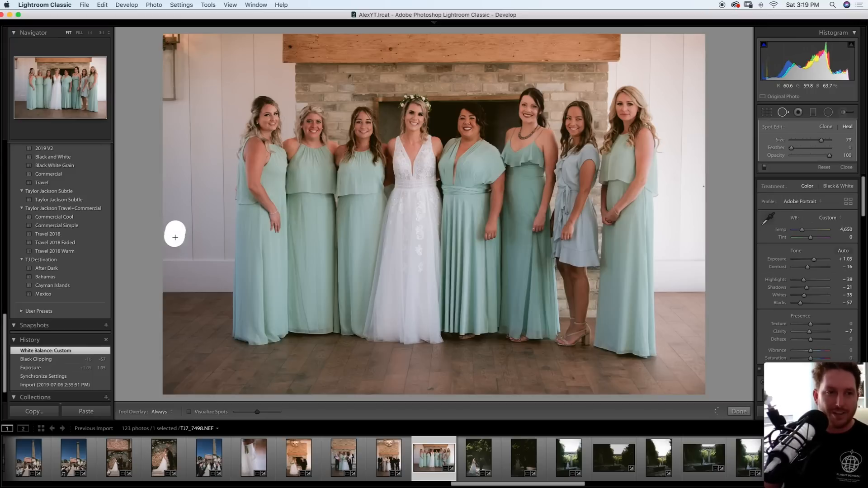
{"action": "left_click", "coordinate": [784, 113]}
{"action": "key", "text": "Right"}
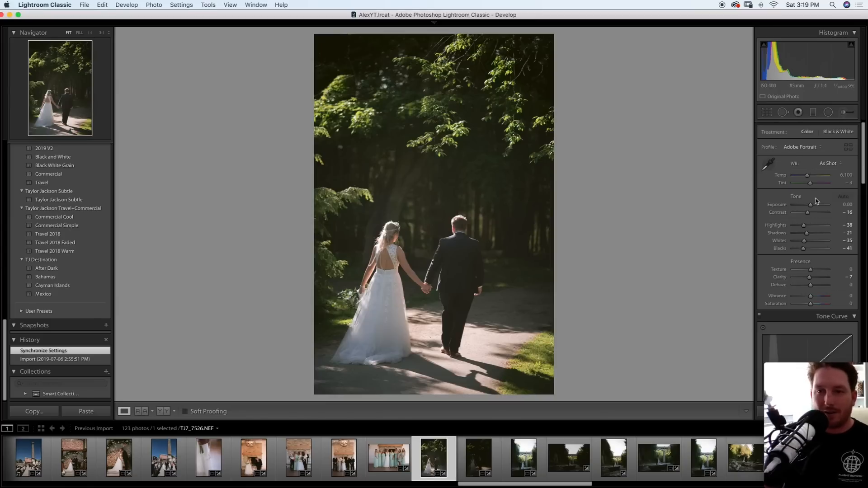
Set Exposure to +0.30, Blacks to −59 and Temp to 6,855 on the forest path photo, and move on to TJ7_7540.NEF
{"action": "left_click_drag", "start_coordinate": [817, 201], "coordinate": [818, 202]}
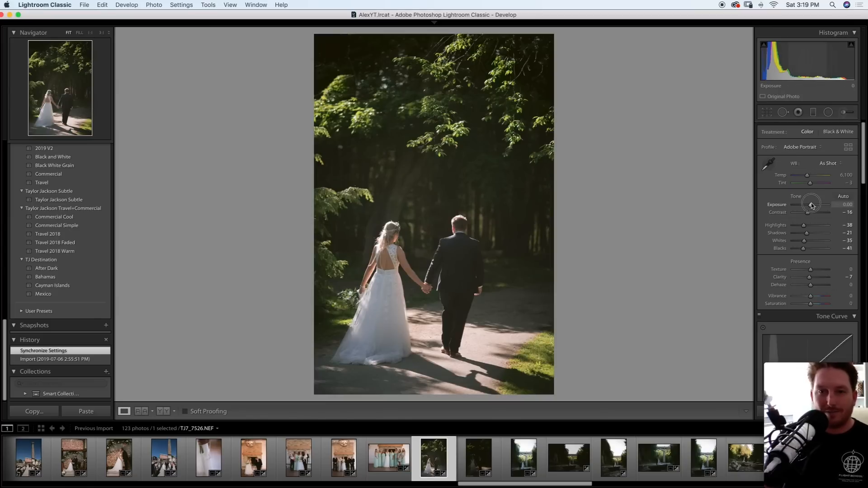
{"action": "left_click_drag", "start_coordinate": [803, 249], "coordinate": [800, 250]}
{"action": "left_click_drag", "start_coordinate": [807, 175], "coordinate": [811, 178]}
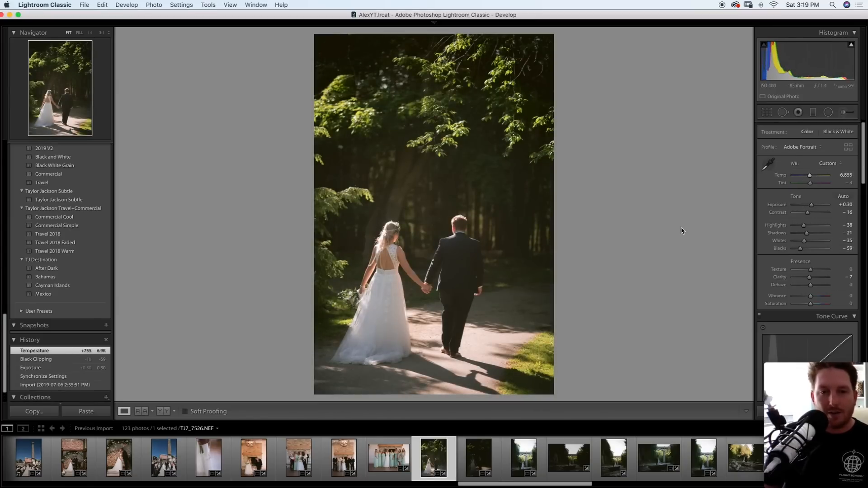
{"action": "key", "text": "Right"}
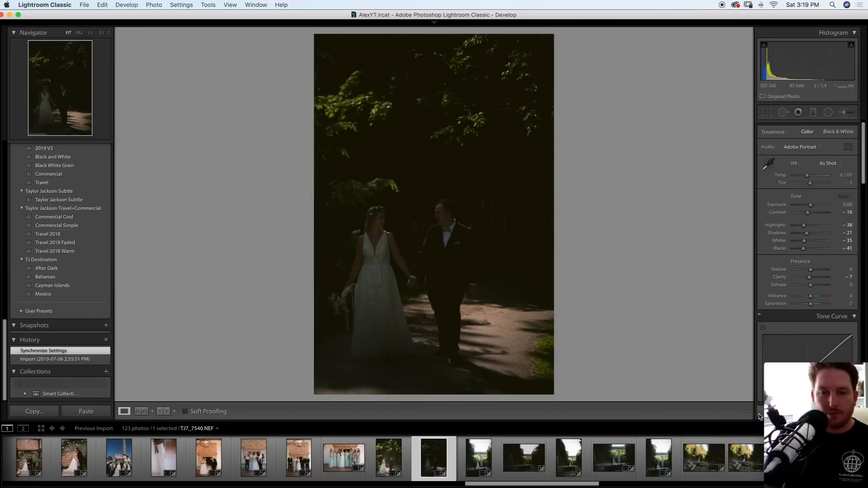
Paste the previous photo's settings onto TJ7_7540.NEF, raise Exposure and fine-tune Blacks, and move on to TJ7_7569.NEF
{"action": "key", "text": "super+alt+v"}
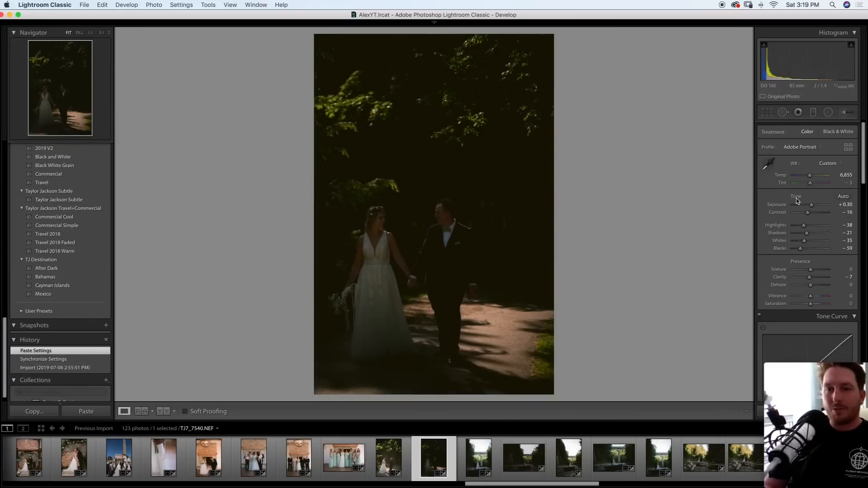
{"action": "left_click_drag", "start_coordinate": [811, 205], "coordinate": [821, 206]}
{"action": "left_click_drag", "start_coordinate": [801, 250], "coordinate": [800, 252]}
{"action": "key", "text": "Right"}
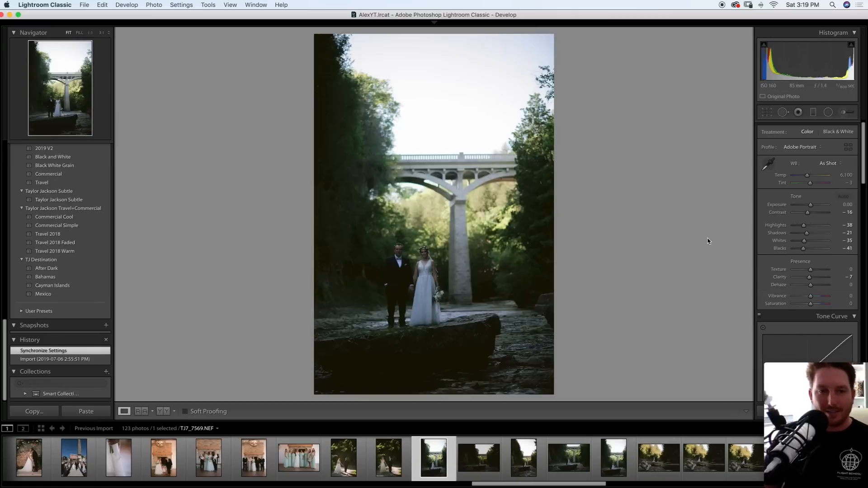
Sample the bridge photo's white balance from the shaded trees beside the bridge, and set Exposure to +1.10 and Highlights to −70
{"action": "left_click", "coordinate": [776, 171]}
{"action": "left_click", "coordinate": [547, 217]}
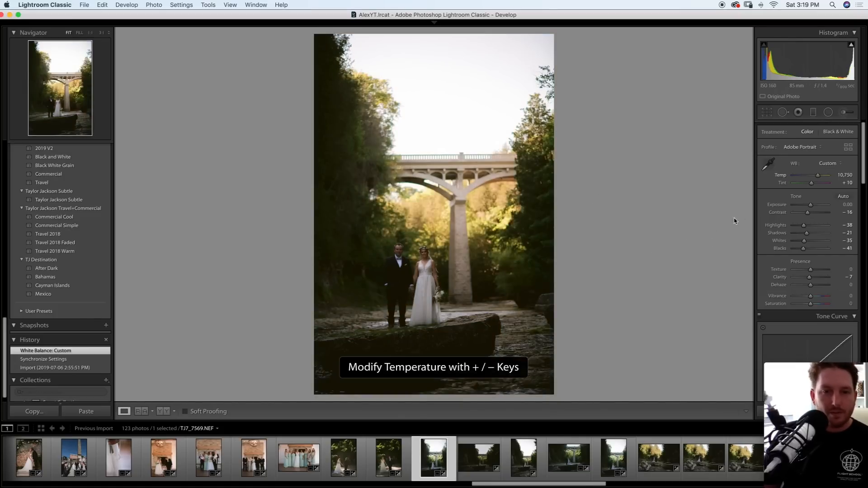
{"action": "left_click_drag", "start_coordinate": [811, 205], "coordinate": [815, 206]}
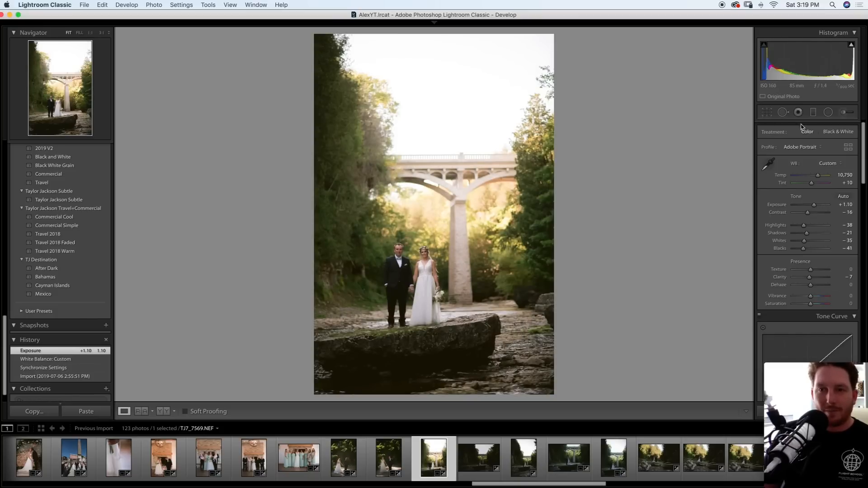
{"action": "left_click_drag", "start_coordinate": [804, 226], "coordinate": [799, 231]}
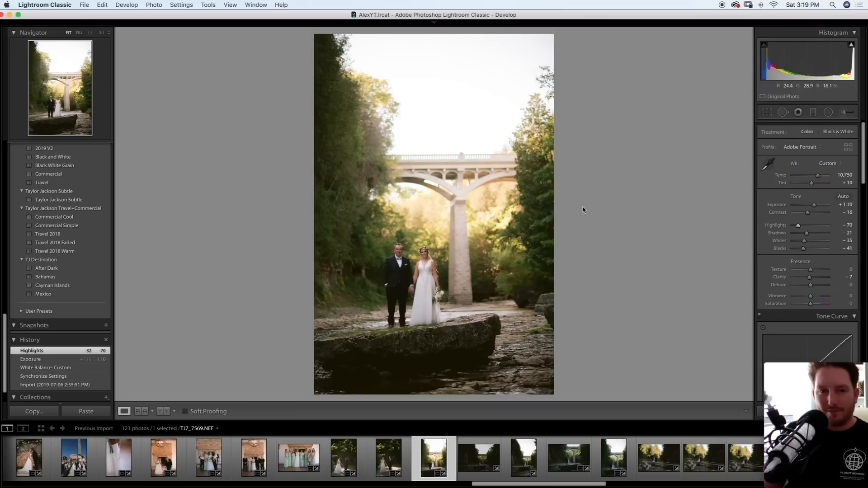
Straighten the bridge photo TJ7_7569.NEF to a crop angle of 0.76
{"action": "left_click", "coordinate": [767, 112]}
{"action": "left_click_drag", "start_coordinate": [732, 153], "coordinate": [732, 153]}
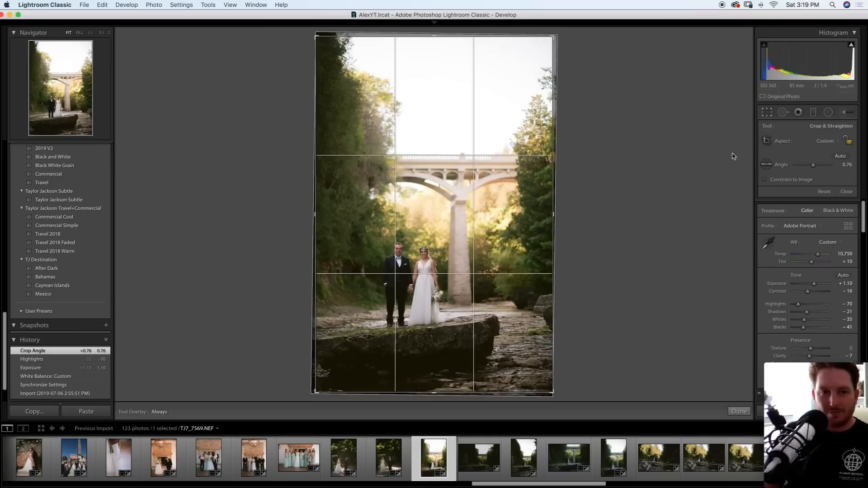
{"action": "key", "text": "r"}
Add a graduated filter down from the sky over the bridge with Exposure 0.00 and Highlights −100, and move on to TJ9_3734.NEF
{"action": "left_click", "coordinate": [813, 112]}
{"action": "left_click_drag", "start_coordinate": [459, 149], "coordinate": [459, 241]}
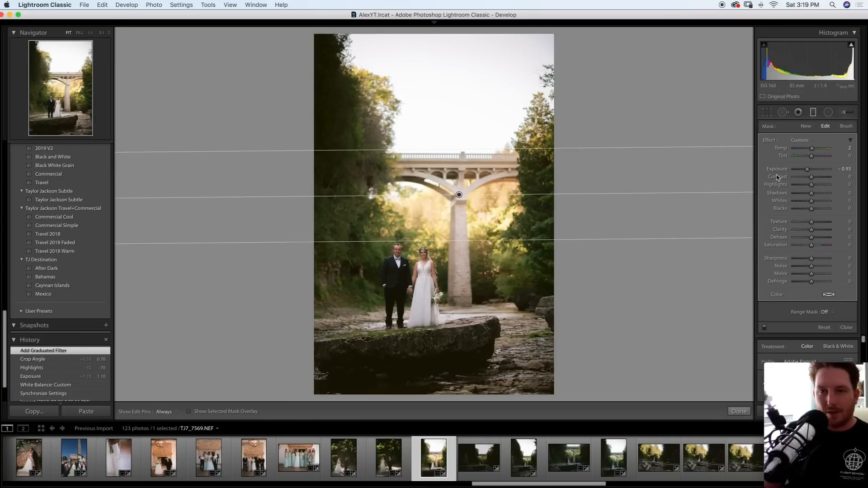
{"action": "left_click_drag", "start_coordinate": [812, 184], "coordinate": [753, 189]}
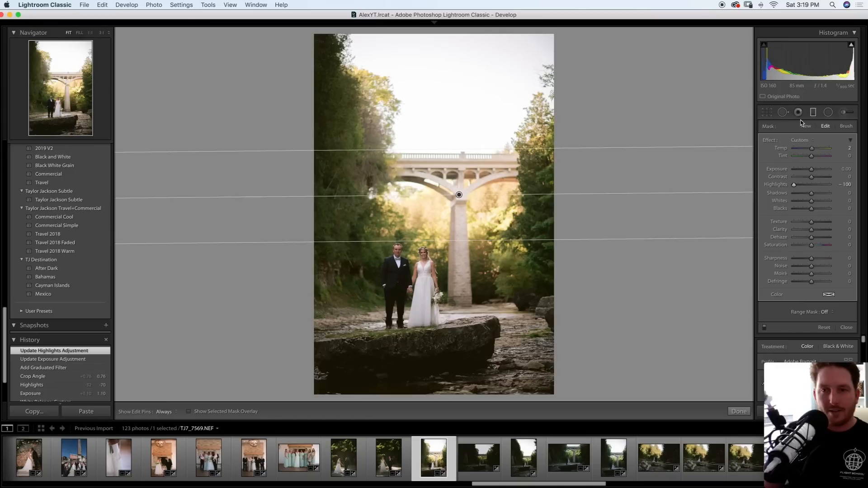
{"action": "left_click", "coordinate": [813, 113]}
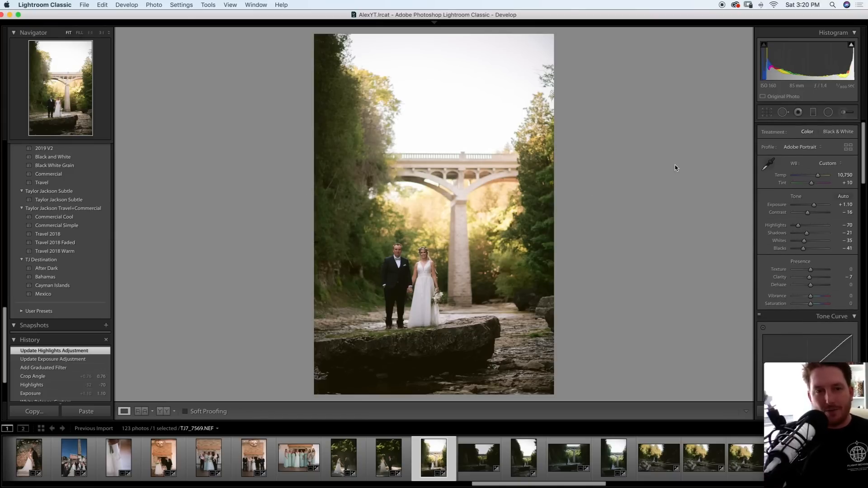
{"action": "key", "text": "Right"}
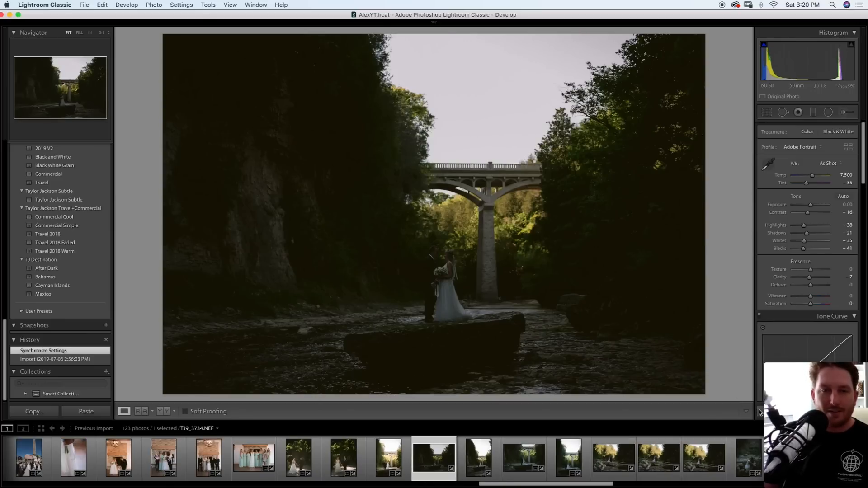
Try pasting the previous bridge photo's settings onto TJ9_3734.NEF and undo the paste
{"action": "key", "text": "super+shift+v"}
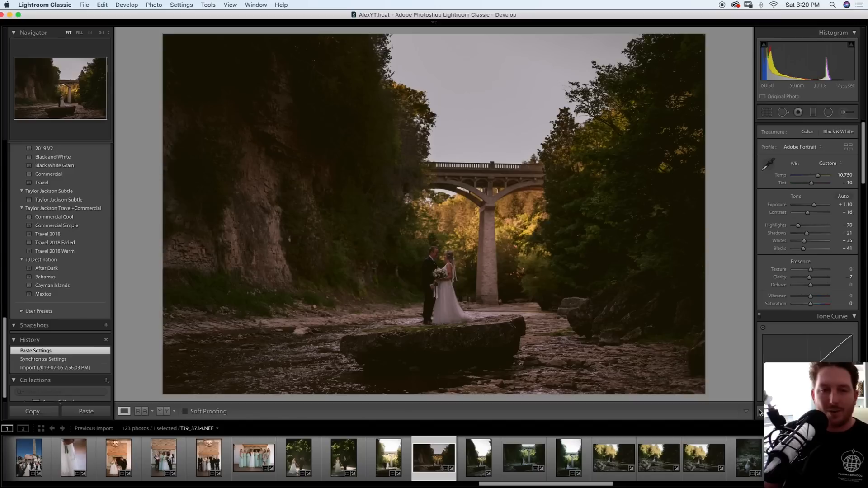
{"action": "key", "text": "super+z"}
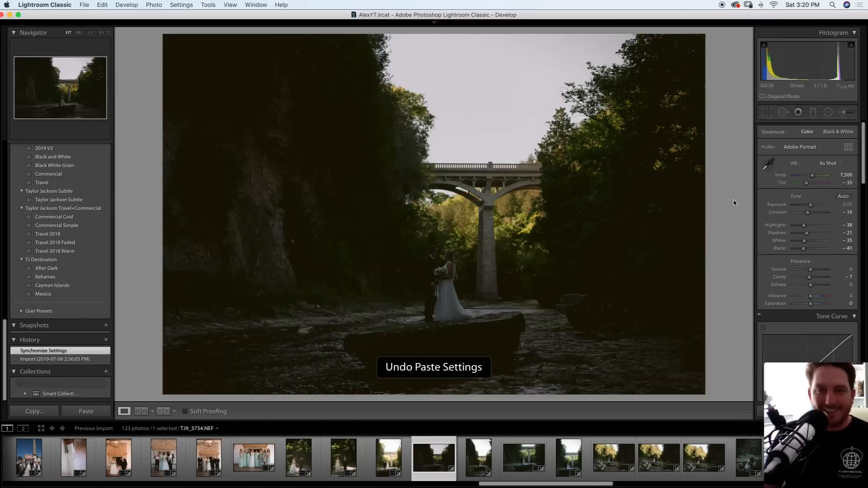
Set Exposure to +2.20 and Blacks to −61 on the wide bridge photo TJ9_3734.NEF
{"action": "left_click_drag", "start_coordinate": [811, 205], "coordinate": [818, 205]}
{"action": "left_click_drag", "start_coordinate": [803, 248], "coordinate": [800, 248]}
{"action": "left_click_drag", "start_coordinate": [818, 207], "coordinate": [819, 207]}
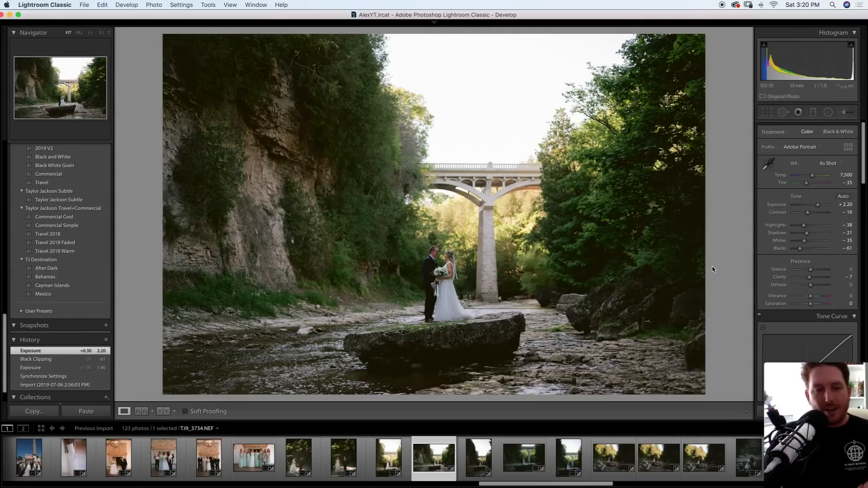
Compare TJ9_3734.NEF with the previous bridge photo and set its colour temperature to 9,541
{"action": "key", "text": "Left"}
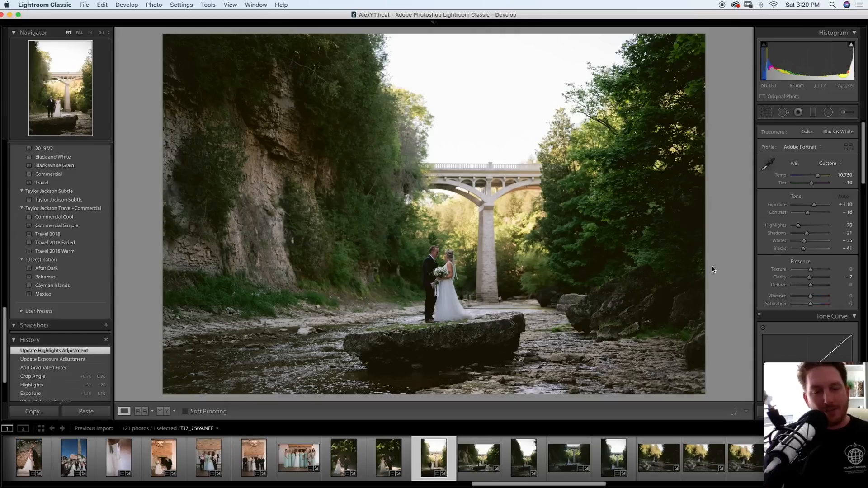
{"action": "key", "text": "Right"}
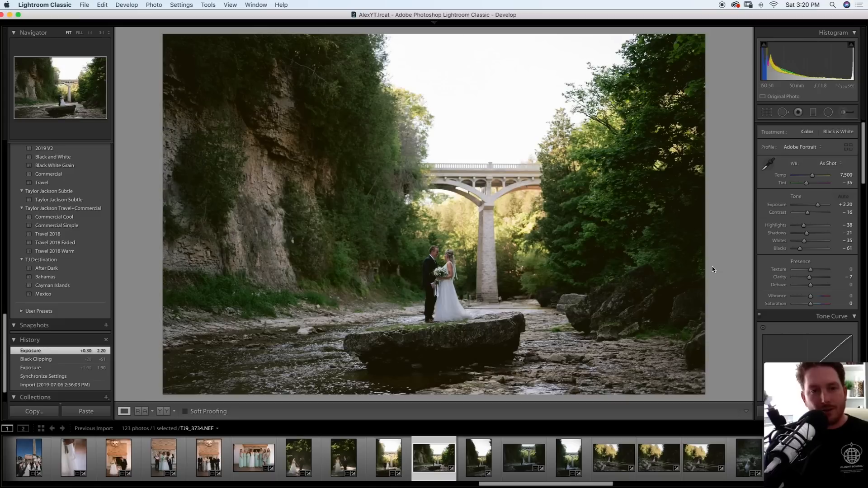
{"action": "left_click_drag", "start_coordinate": [812, 178], "coordinate": [816, 177]}
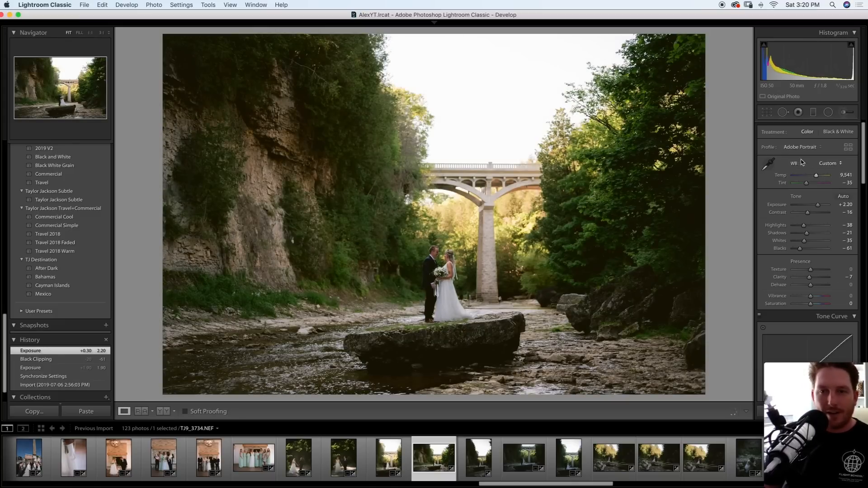
Try healing out the small distractions on both sides of the bridge pillar's base in TJ9_3734.NEF, and delete the spots
{"action": "key", "text": "z"}
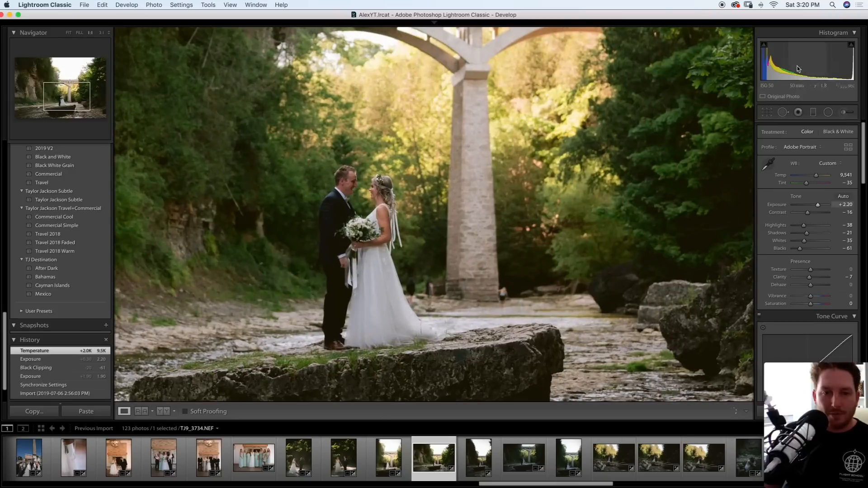
{"action": "left_click", "coordinate": [784, 112]}
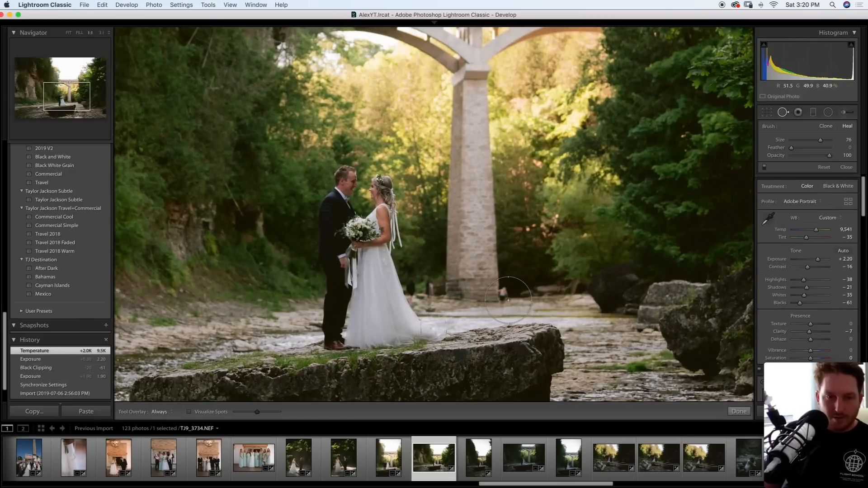
{"action": "scroll", "coordinate": [509, 295], "scroll_direction": "down", "scroll_amount": 3}
{"action": "left_click", "coordinate": [503, 294]}
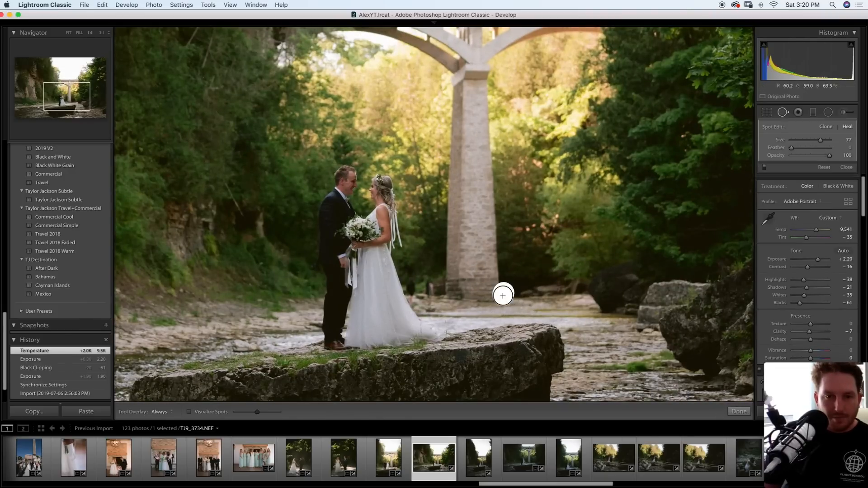
{"action": "left_click_drag", "start_coordinate": [544, 296], "coordinate": [547, 297]}
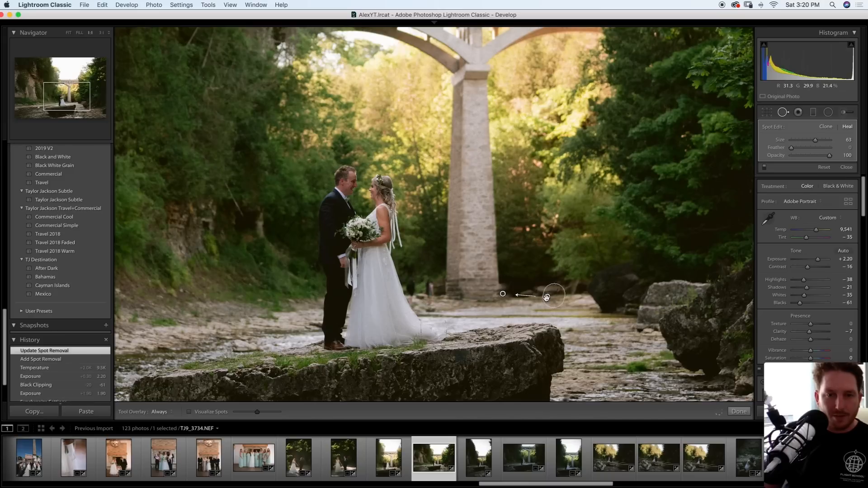
{"action": "key", "text": "Delete"}
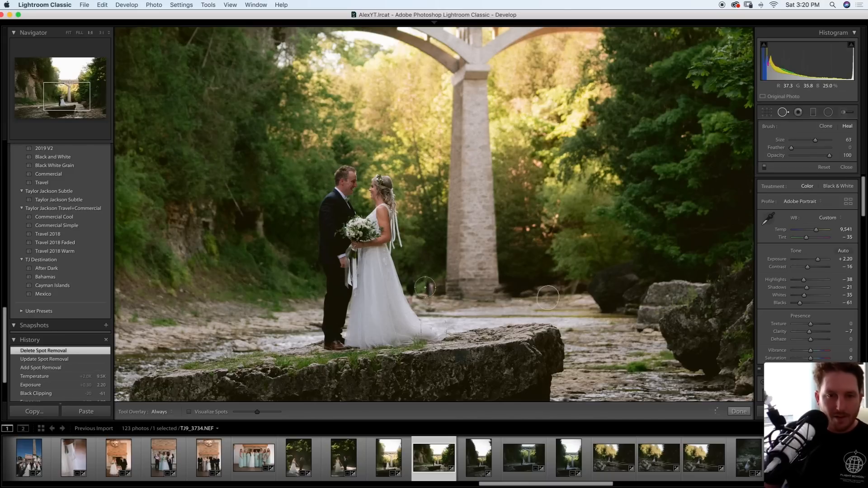
{"action": "left_click", "coordinate": [428, 286]}
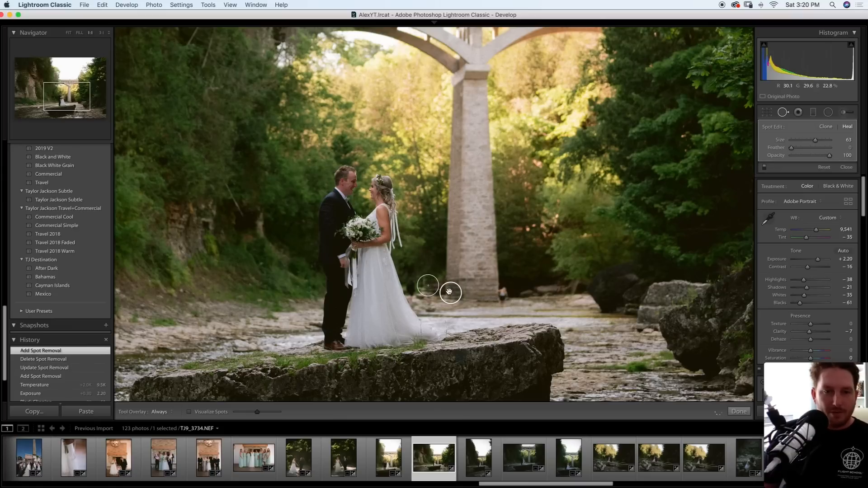
{"action": "key", "text": "Delete"}
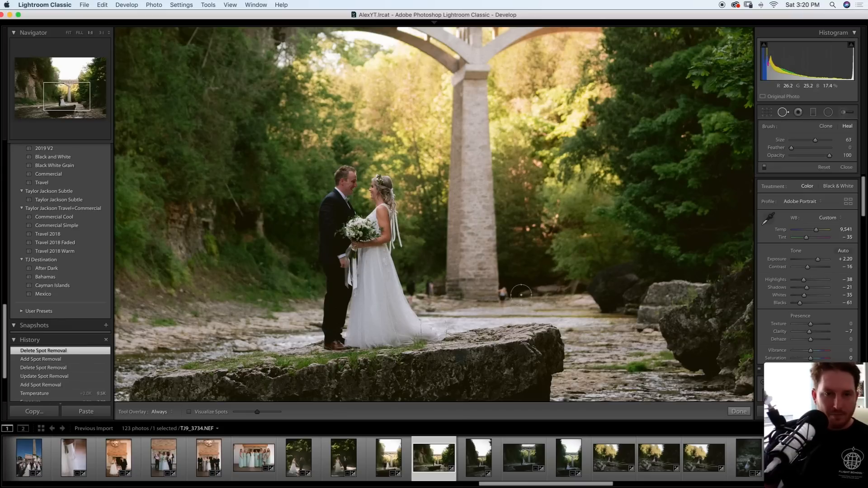
{"action": "key", "text": "q"}
{"action": "left_click", "coordinate": [578, 334]}
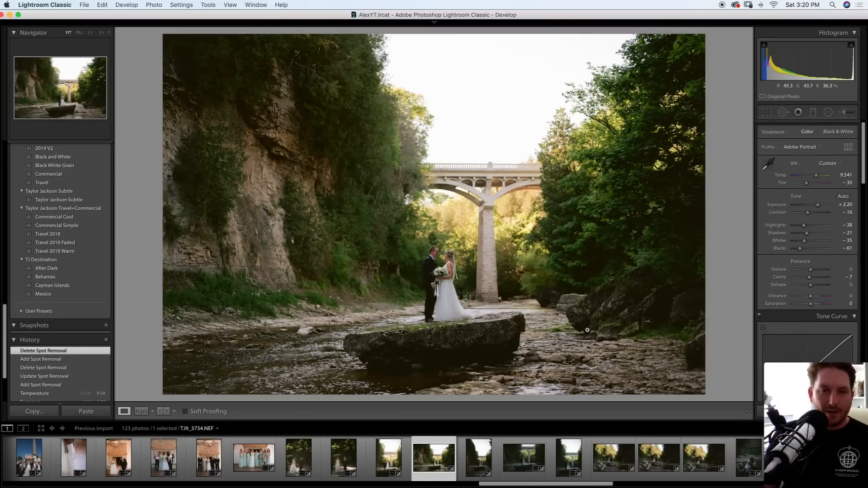
Paste the TJ9_3734.NEF settings onto the vertical bridge photo TJ9_3765.NEF and set its Exposure to +1.30
{"action": "key", "text": "Right"}
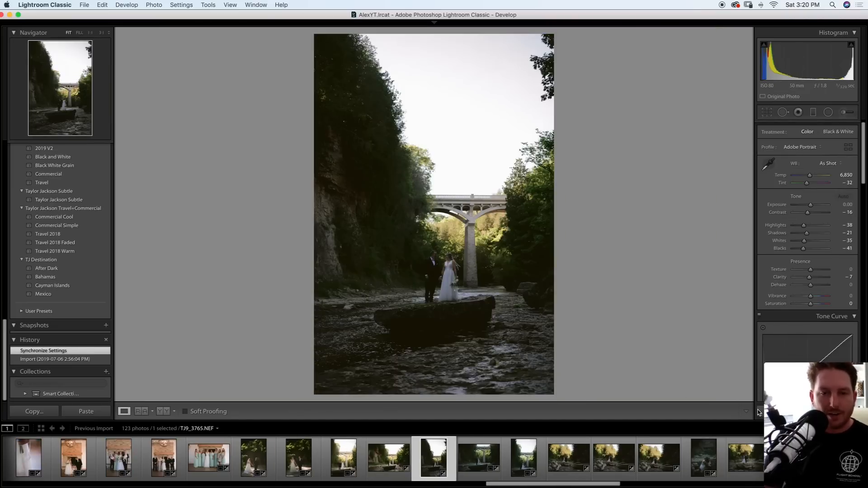
{"action": "key", "text": "super+shift+v"}
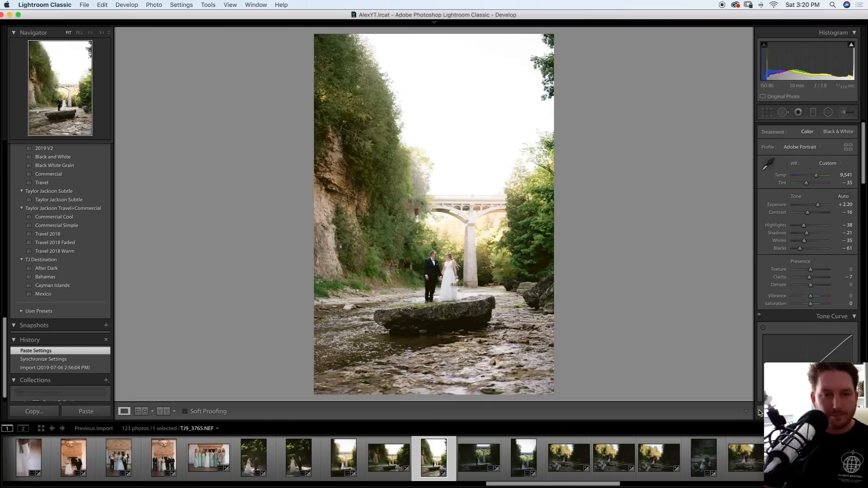
{"action": "left_click_drag", "start_coordinate": [817, 205], "coordinate": [815, 205]}
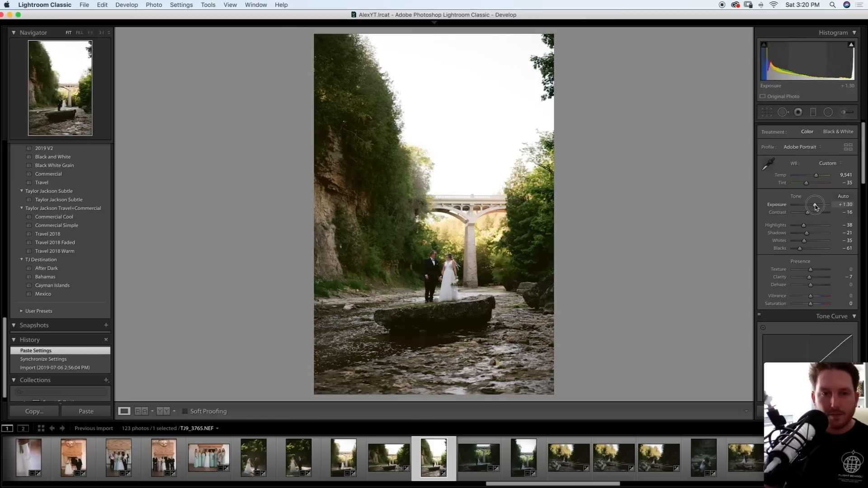
Paste the previous settings onto TJ7_7594.NEF and sample the bride's dress for a white balance of Temp 10,250 and Tint +11
{"action": "key", "text": "Right"}
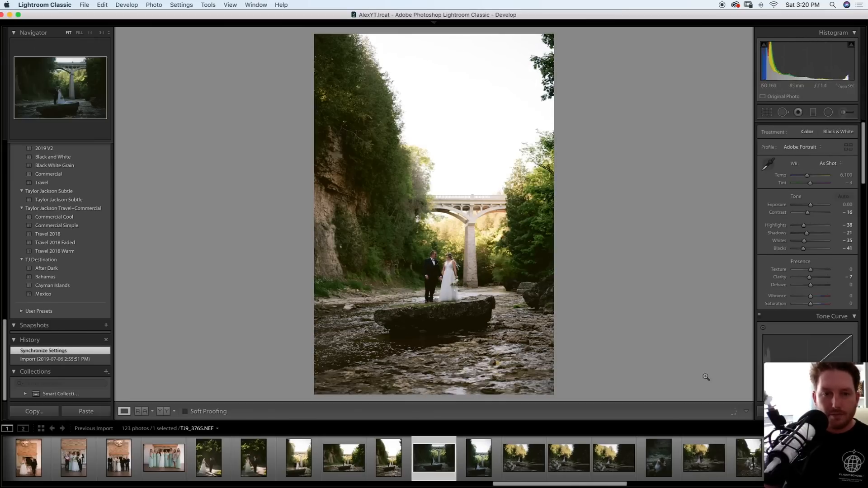
{"action": "key", "text": "super+shift+v"}
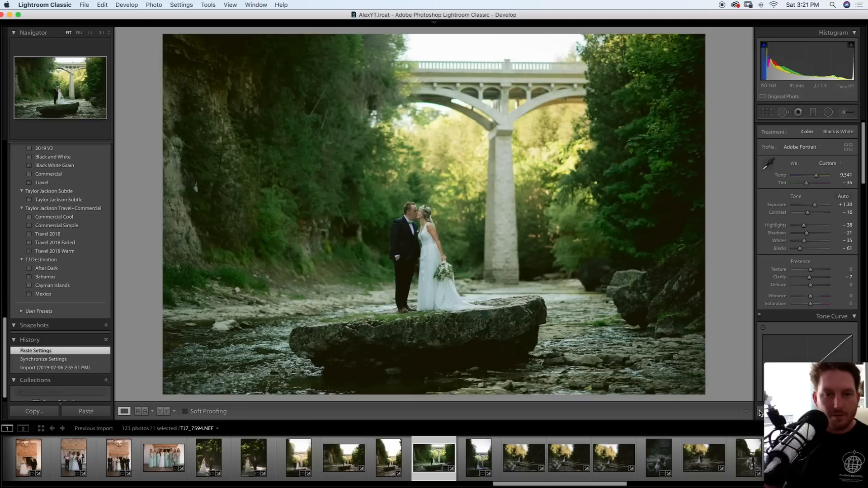
{"action": "left_click", "coordinate": [768, 165]}
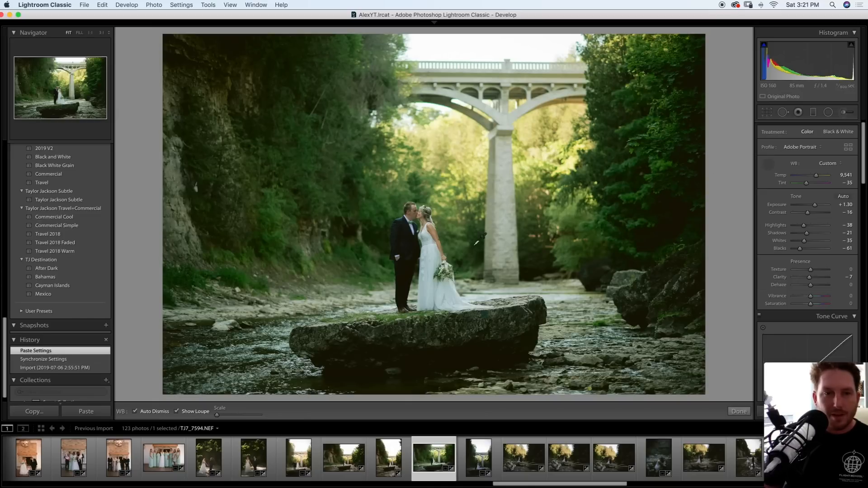
{"action": "left_click", "coordinate": [436, 260]}
{"action": "key", "text": "w"}
{"action": "left_click", "coordinate": [429, 236]}
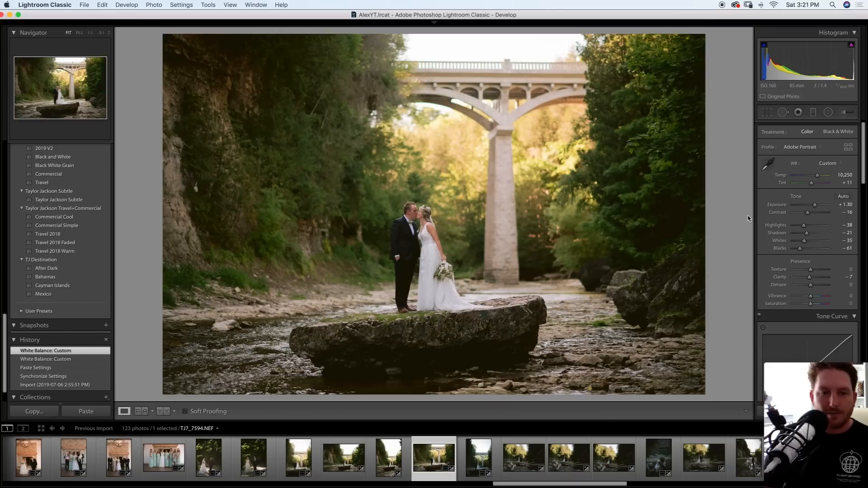
Paste the TJ7_7594.NEF settings onto the vertical bridge photo TJ7_7603.NEF and move on to TJ9_3785.NEF
{"action": "key", "text": "Right"}
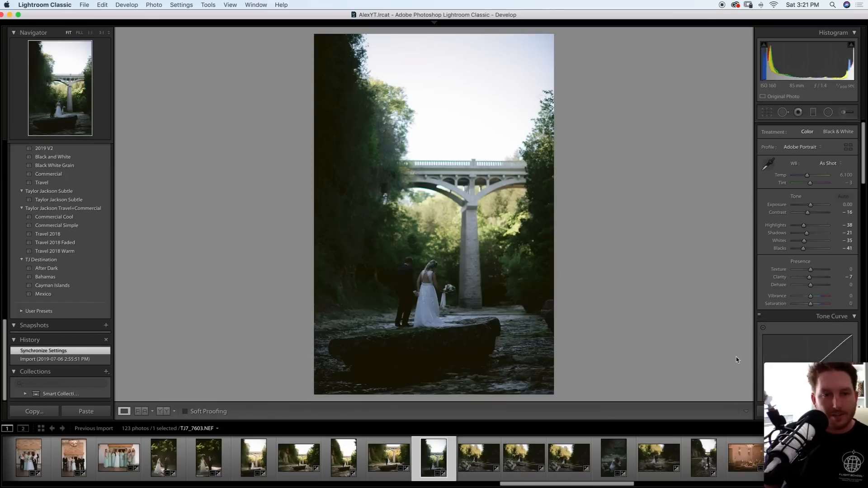
{"action": "key", "text": "super+shift+v"}
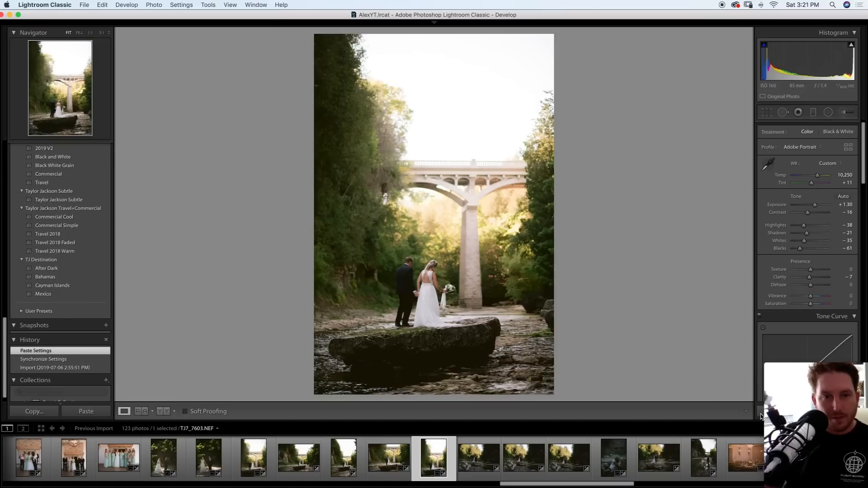
{"action": "key", "text": "Right"}
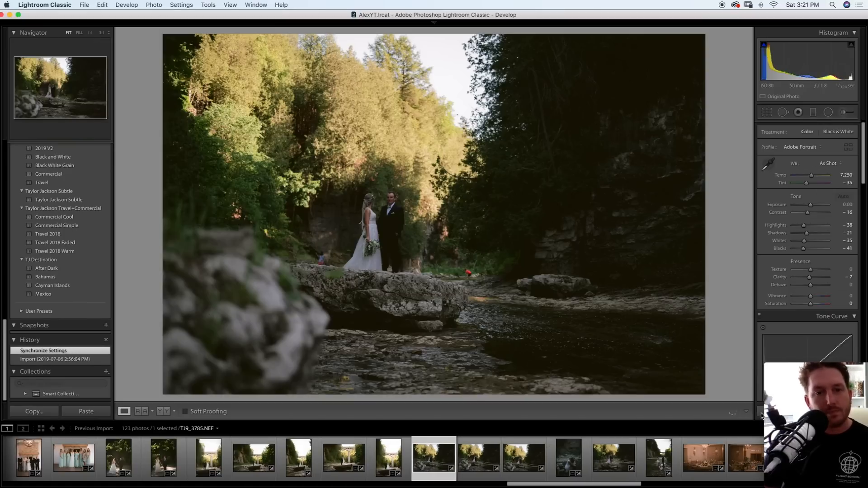
Paste the previous settings onto TJ9_3785.NEF and sample the bride's dress for a white balance of Temp 12,000 and Tint −38
{"action": "key", "text": "super+shift+v"}
{"action": "left_click", "coordinate": [768, 164]}
{"action": "left_click", "coordinate": [374, 230]}
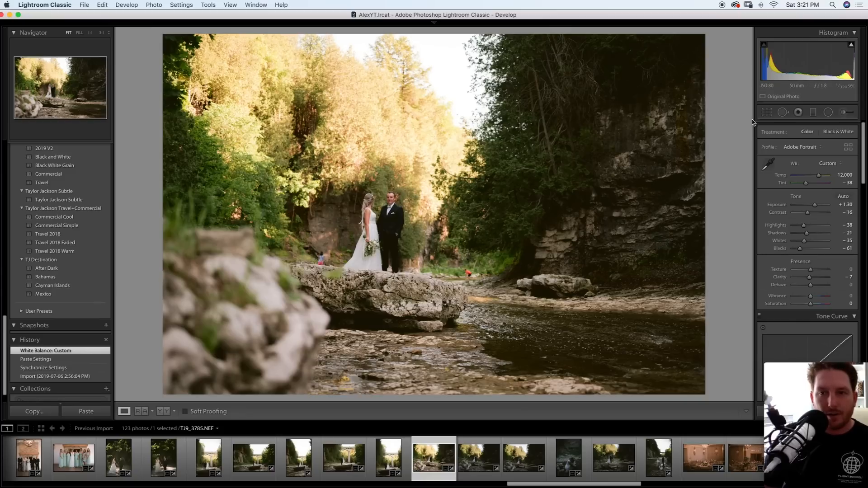
Heal away the red distraction on the far bank and the small figure left of the bride in TJ9_3785.NEF
{"action": "left_click", "coordinate": [783, 113]}
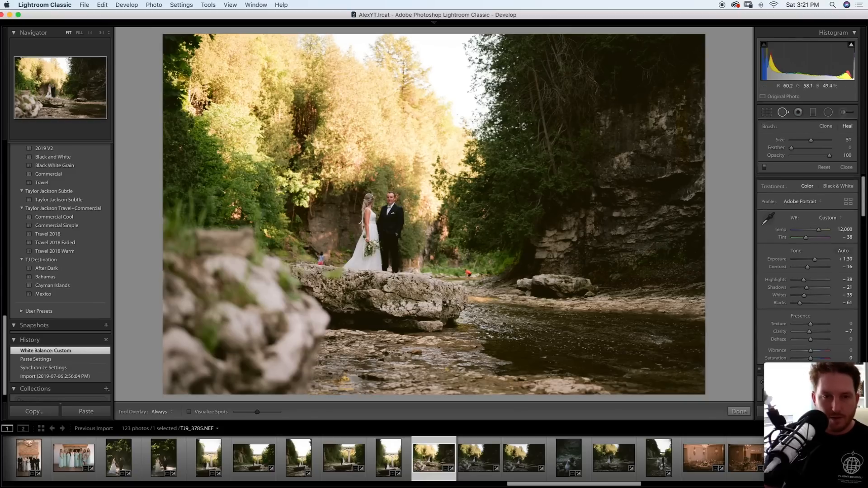
{"action": "left_click", "coordinate": [467, 272]}
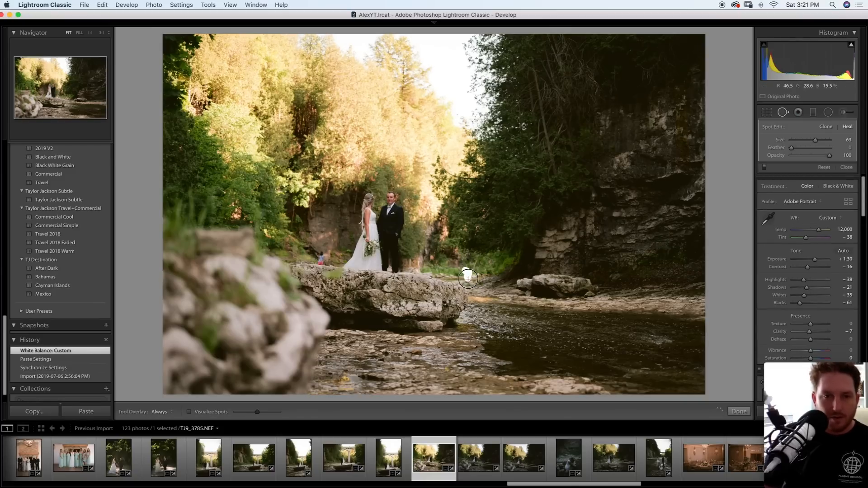
{"action": "left_click_drag", "start_coordinate": [536, 275], "coordinate": [486, 274]}
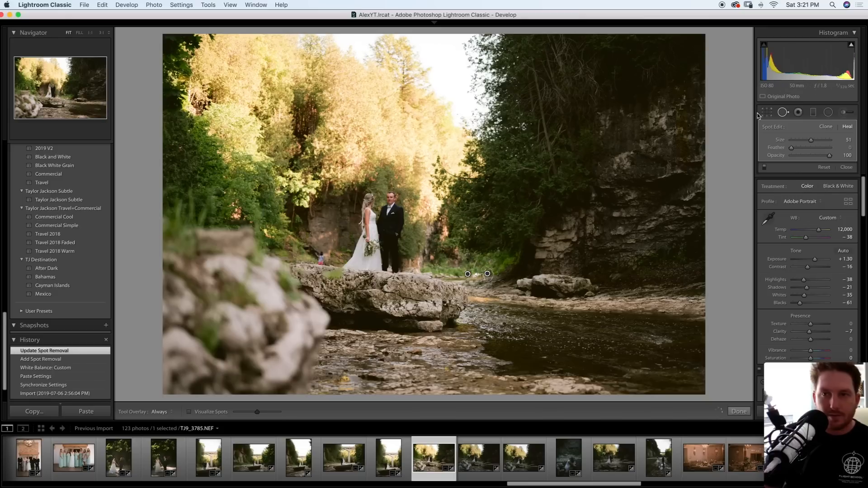
{"action": "left_click", "coordinate": [799, 112]}
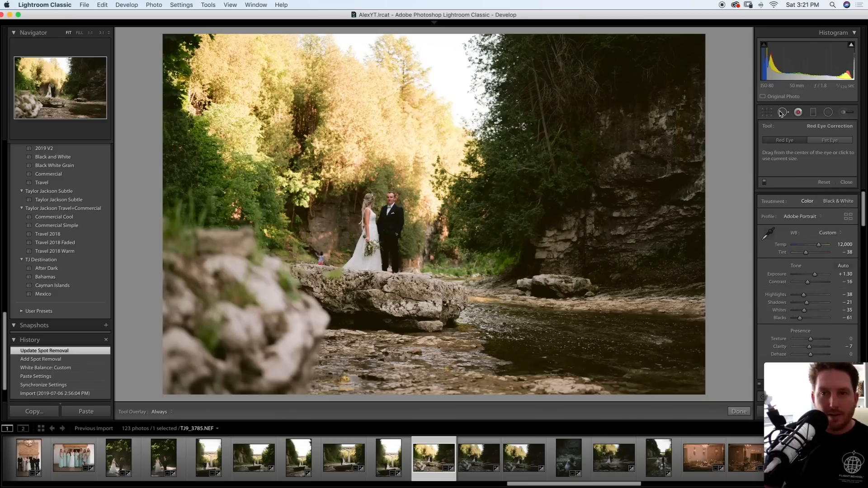
{"action": "left_click", "coordinate": [783, 112]}
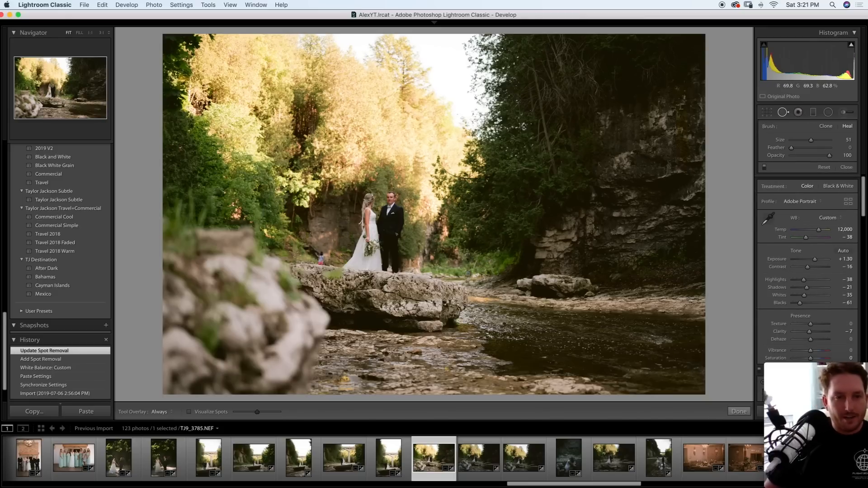
{"action": "left_click", "coordinate": [318, 253]}
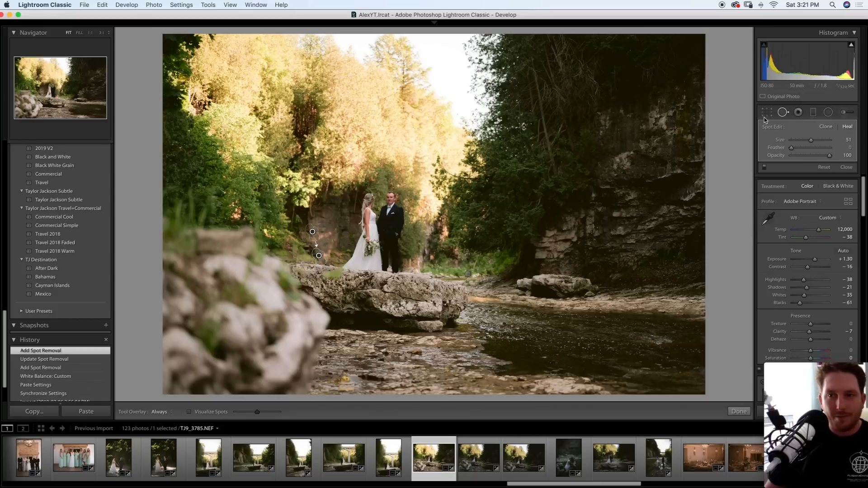
{"action": "left_click", "coordinate": [782, 114]}
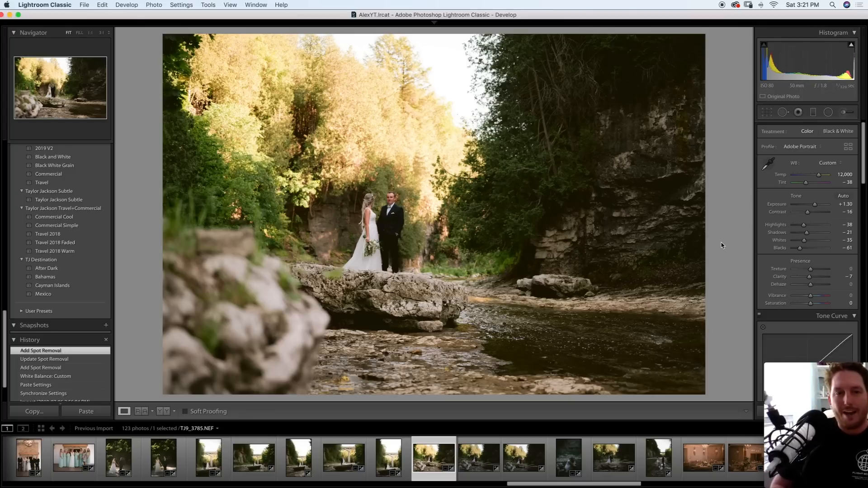
Paste the TJ9_3785.NEF settings onto the similar riverside photo TJ9_3787.NEF
{"action": "key", "text": "Right"}
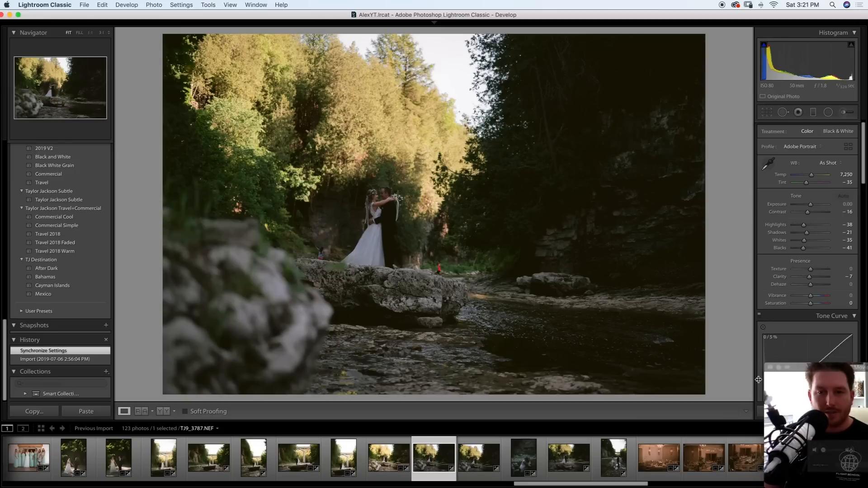
{"action": "key", "text": "super+shift+v"}
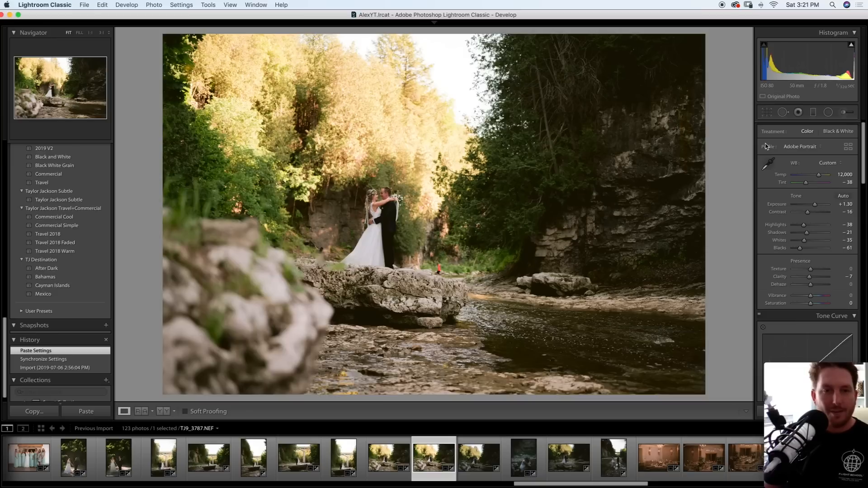
Try healing out the small distraction left of the bride in TJ9_3787.NEF, and delete the spots
{"action": "left_click", "coordinate": [784, 112]}
{"action": "left_click", "coordinate": [319, 256]}
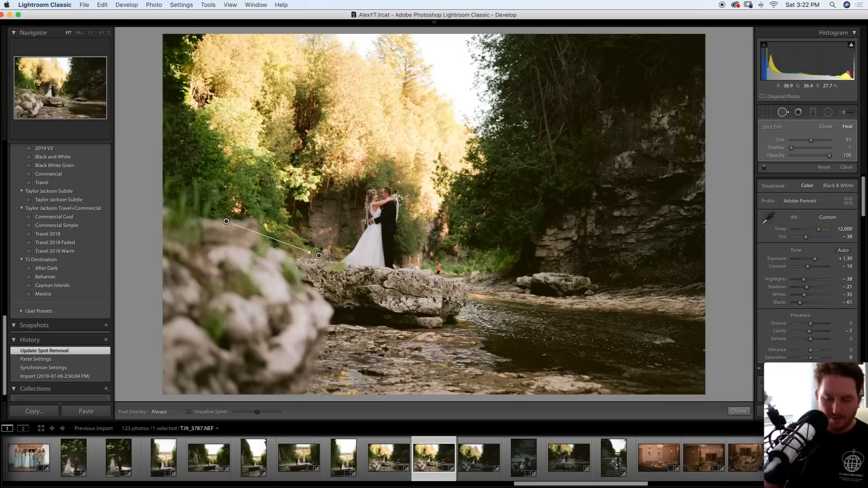
{"action": "key", "text": "Delete"}
{"action": "mouse_move", "coordinate": [322, 248]}
{"action": "left_mouse_down"}
{"action": "mouse_move", "coordinate": [287, 244]}
{"action": "mouse_move", "coordinate": [314, 232]}
{"action": "left_mouse_up"}
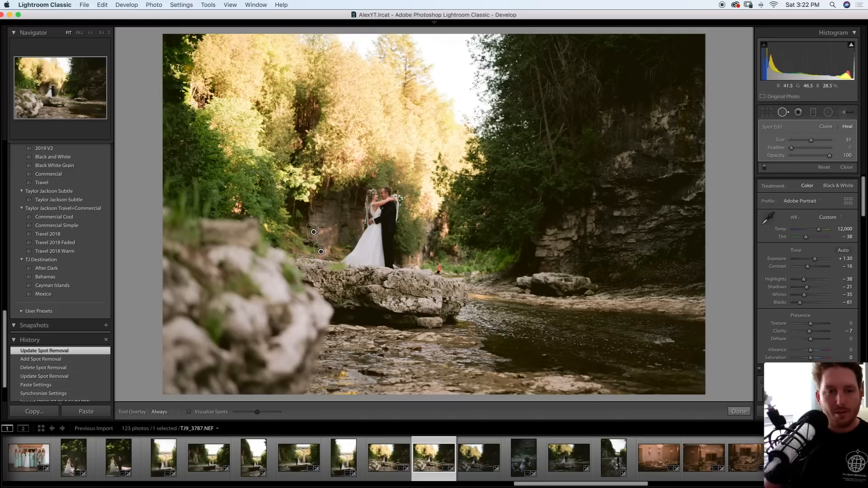
{"action": "key", "text": "BackSpace"}
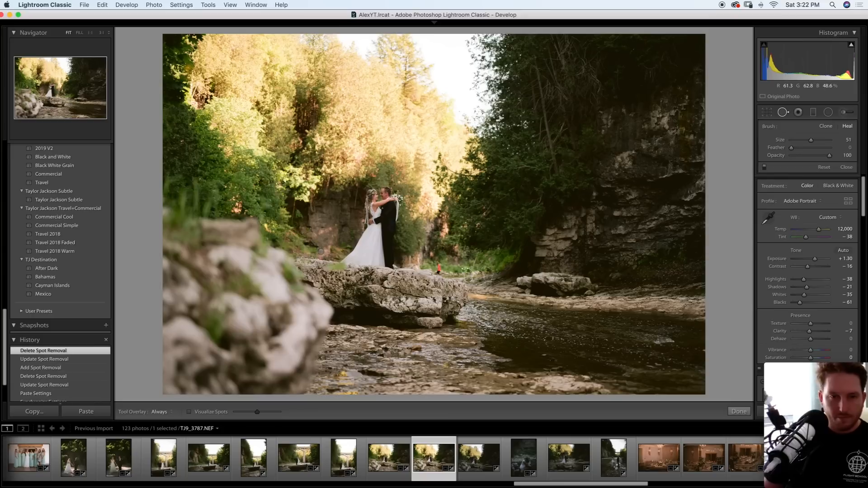
Heal away the red distraction on the far bank in TJ9_3787.NEF
{"action": "left_click", "coordinate": [440, 266]}
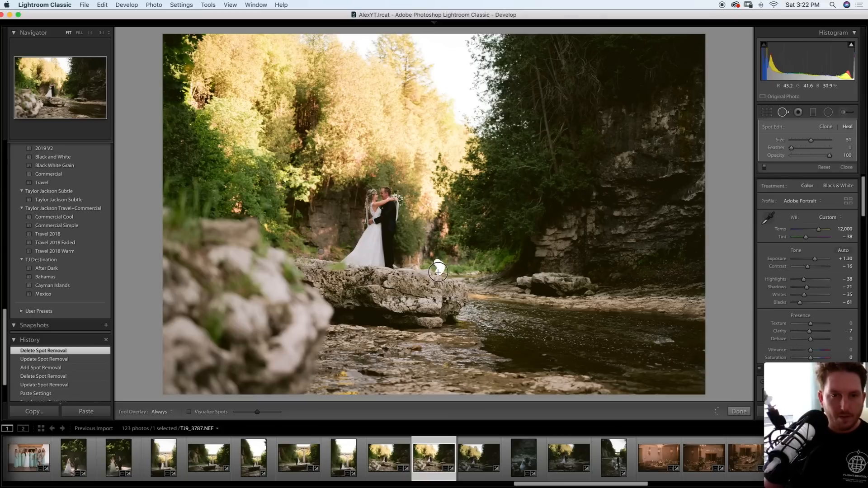
{"action": "left_click", "coordinate": [787, 116]}
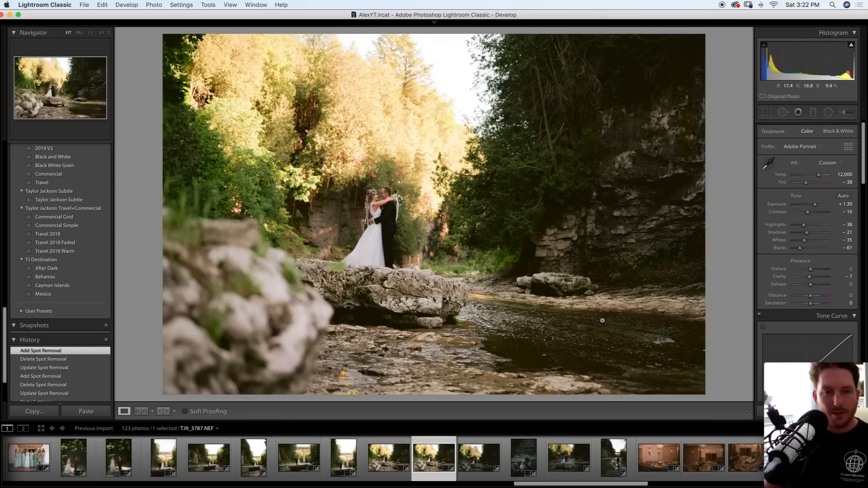
Paste the TJ9_3787.NEF settings onto the similar photo TJ9_3788.NEF and delete the misplaced healing spots carried over with them
{"action": "key", "text": "Right"}
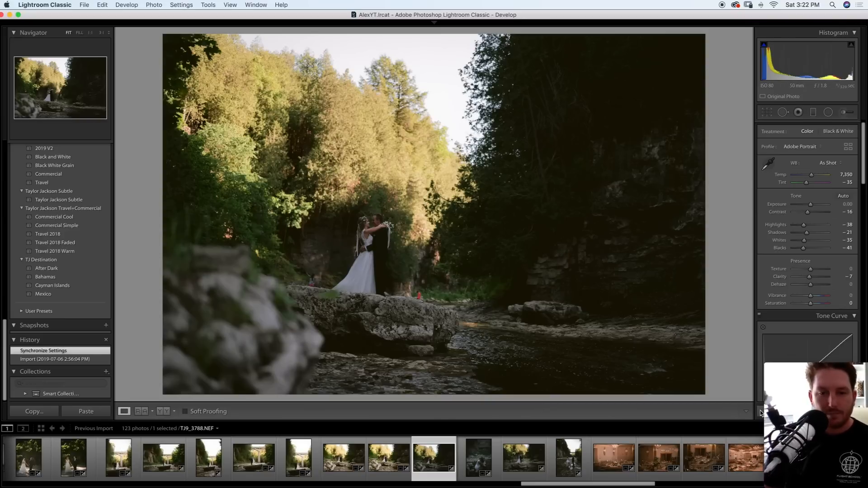
{"action": "key", "text": "super+shift+v"}
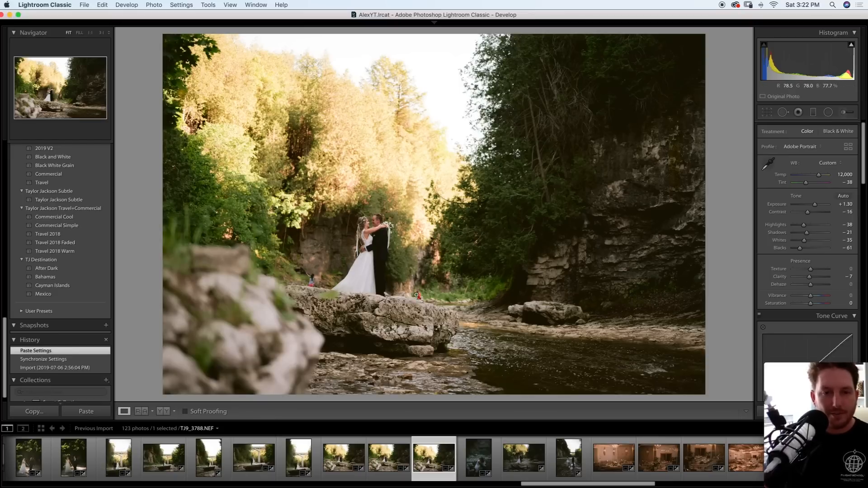
{"action": "left_click", "coordinate": [787, 113]}
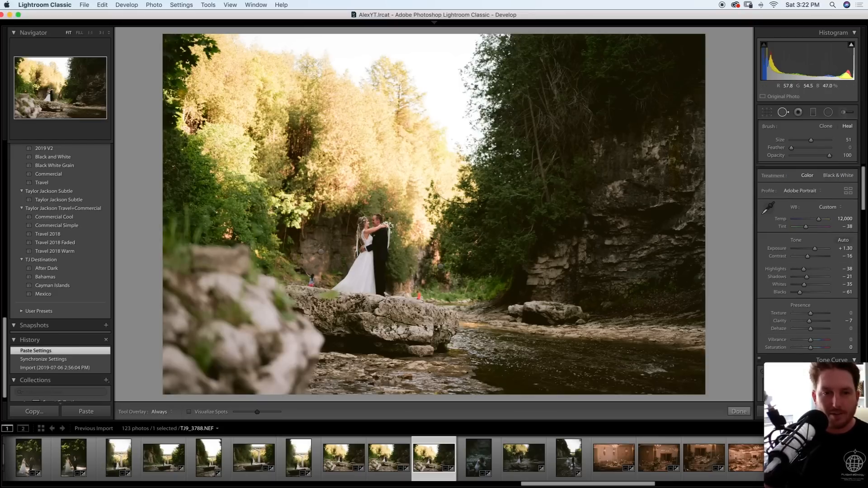
{"action": "left_click", "coordinate": [438, 266]}
{"action": "key", "text": "Delete"}
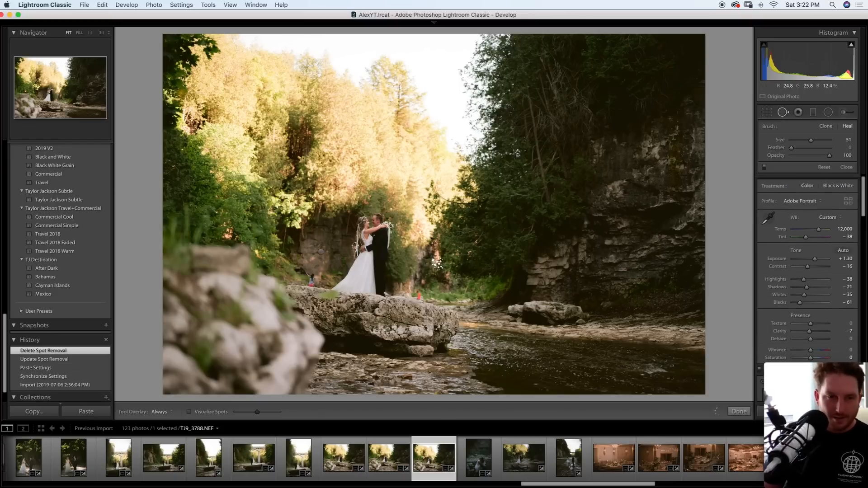
{"action": "left_click", "coordinate": [321, 251]}
{"action": "key", "text": "Delete"}
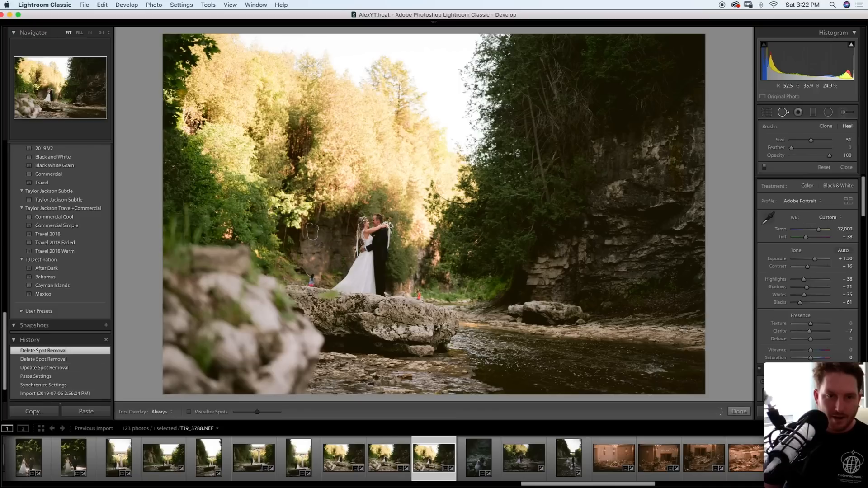
Heal away the red distraction on the far bank and the small figure left of the bride in TJ9_3788.NEF
{"action": "left_click", "coordinate": [418, 294]}
{"action": "left_click", "coordinate": [418, 296]}
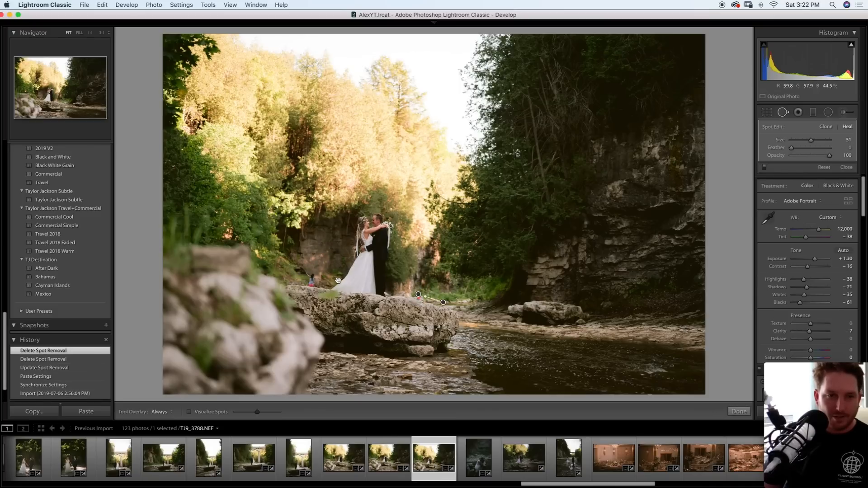
{"action": "left_click", "coordinate": [311, 279]}
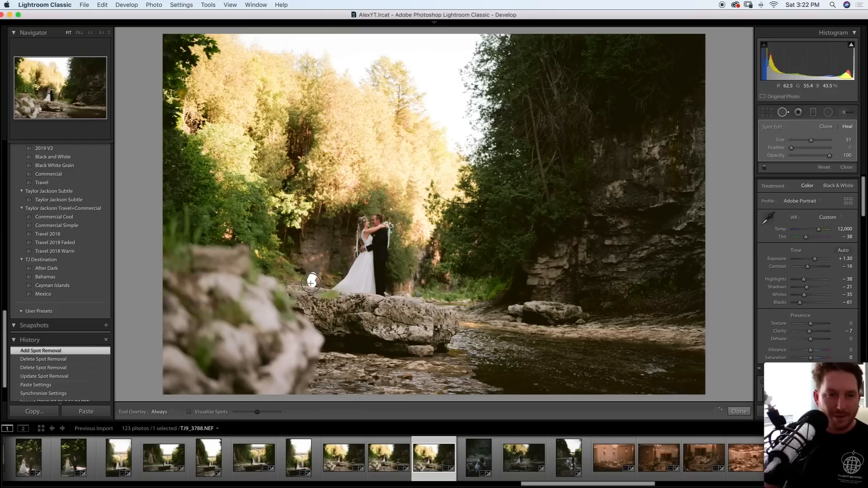
{"action": "left_click", "coordinate": [784, 113]}
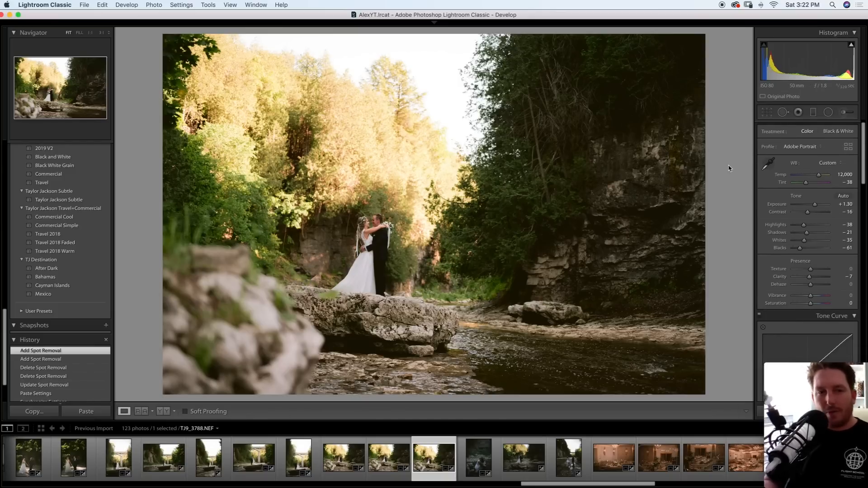
Brighten the dark portrait TJ7_7631.NEF to an Exposure of +2.65 and warm its white balance temperature
{"action": "key", "text": "Right"}
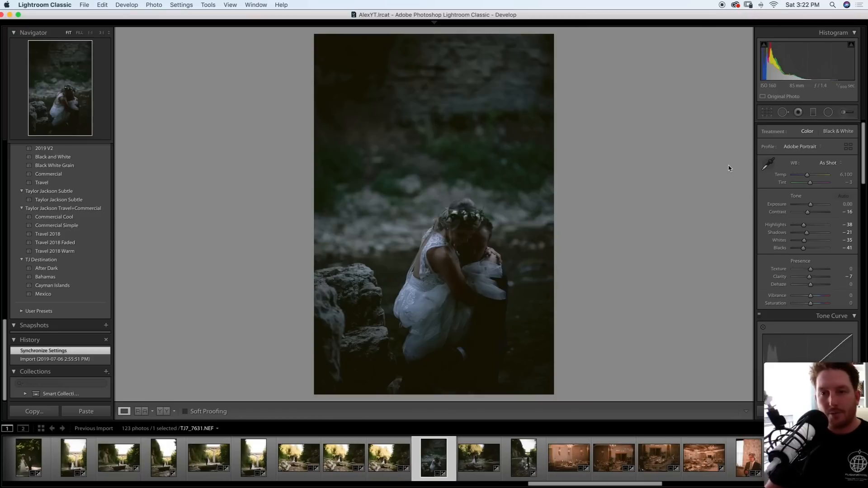
{"action": "left_click_drag", "start_coordinate": [811, 204], "coordinate": [819, 205]}
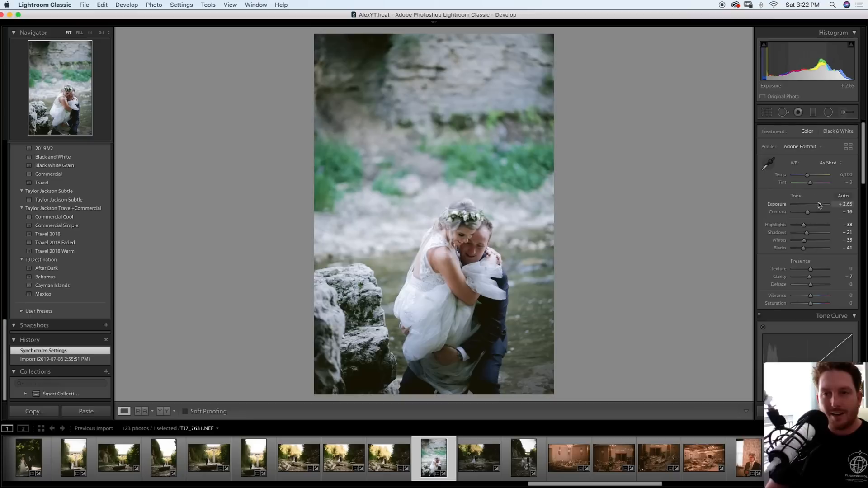
{"action": "left_click_drag", "start_coordinate": [808, 175], "coordinate": [818, 178]}
Set TJ9_3816.NEF to an Exposure of +0.90 and a Temp of 8,052
{"action": "key", "text": "Right"}
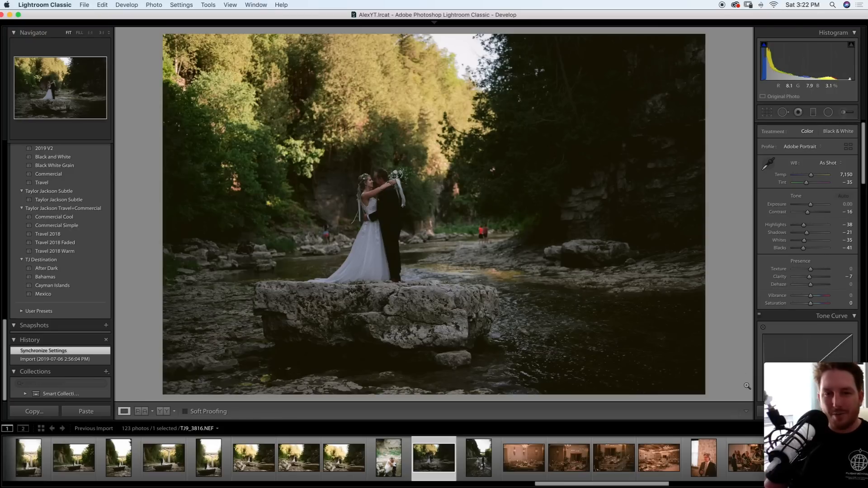
{"action": "left_click", "coordinate": [813, 206]}
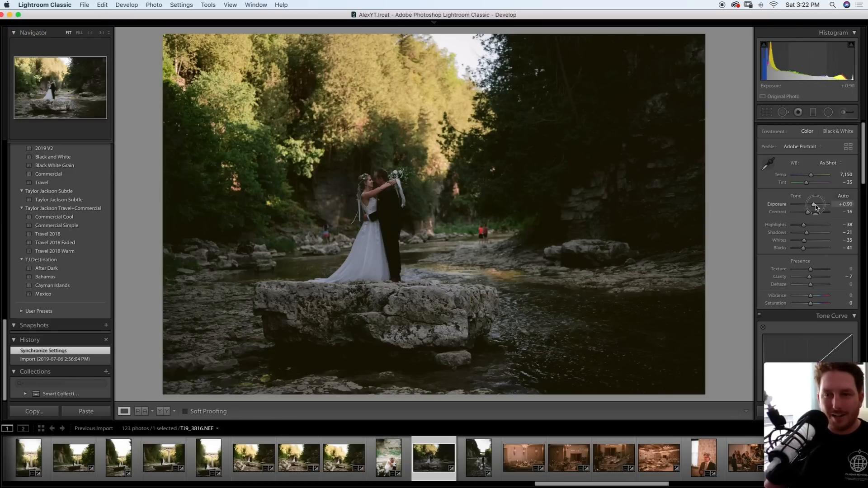
{"action": "left_click_drag", "start_coordinate": [811, 175], "coordinate": [815, 177]}
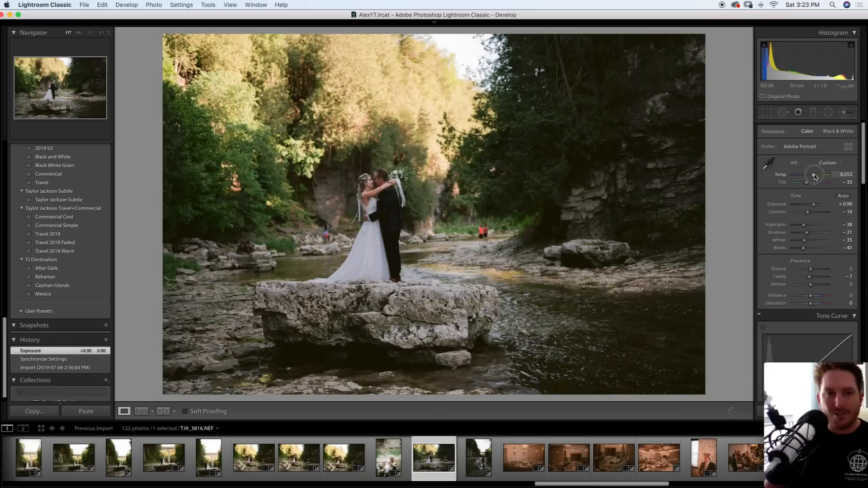
Heal away the red figures on the far bank and the person left of the bride in TJ9_3816.NEF
{"action": "left_click", "coordinate": [786, 114]}
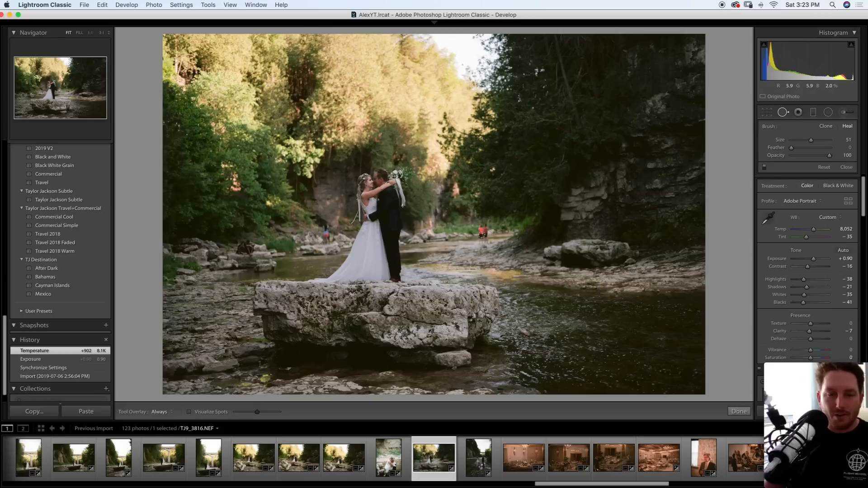
{"action": "left_click", "coordinate": [483, 232]}
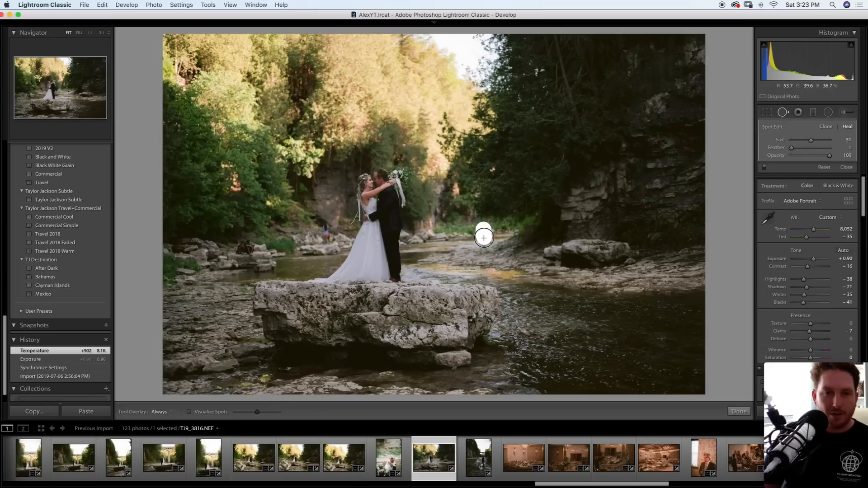
{"action": "left_click", "coordinate": [327, 233]}
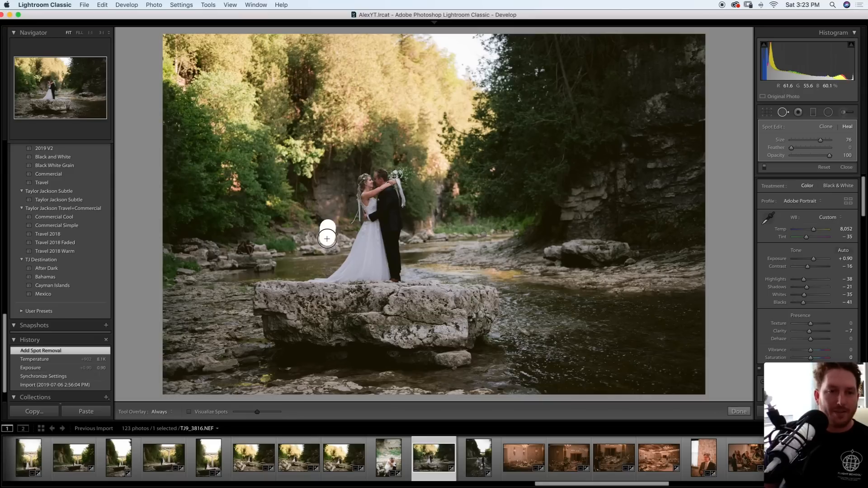
{"action": "left_click", "coordinate": [797, 112]}
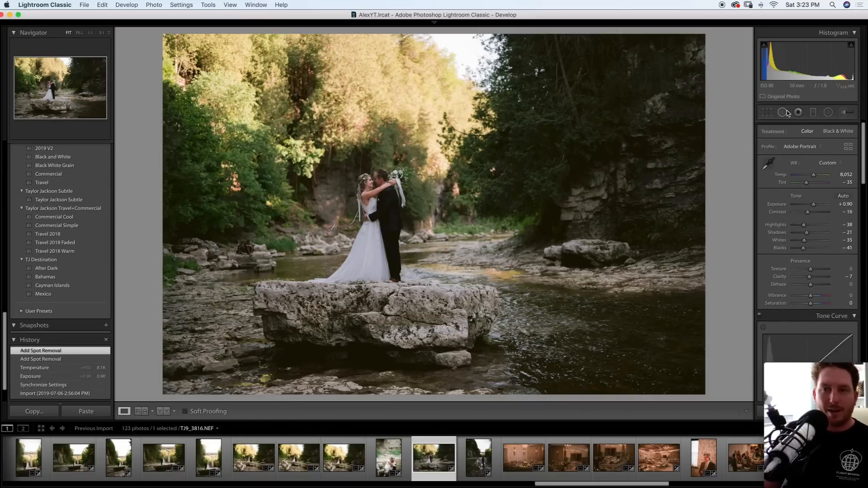
Heal the dark distraction on the rocks at the river's left edge in TJ9_3816.NEF, sampling from the rocks just left of it
{"action": "key", "text": "q"}
{"action": "left_click", "coordinate": [244, 247]}
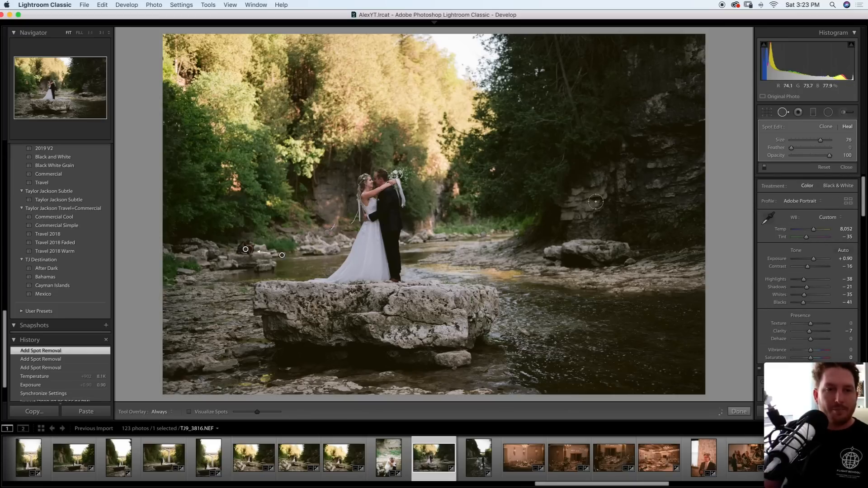
{"action": "left_click_drag", "start_coordinate": [279, 241], "coordinate": [278, 240]}
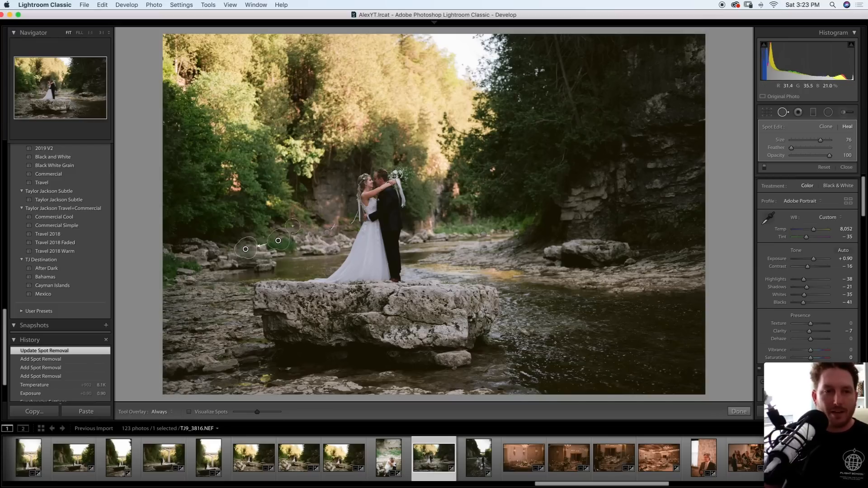
{"action": "left_click_drag", "start_coordinate": [277, 241], "coordinate": [214, 250]}
{"action": "key", "text": "q"}
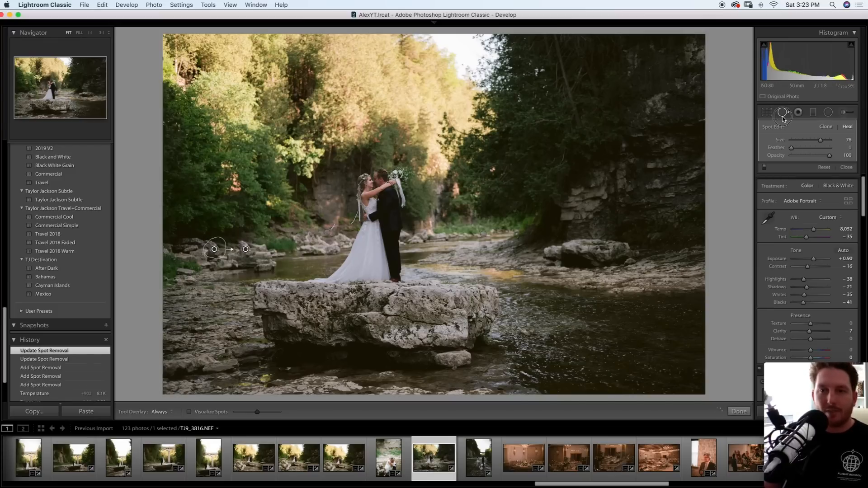
Set TJ9_3855.NEF to Exposure +1.90, Blacks −68 and Temp 8,751
{"action": "key", "text": "Right"}
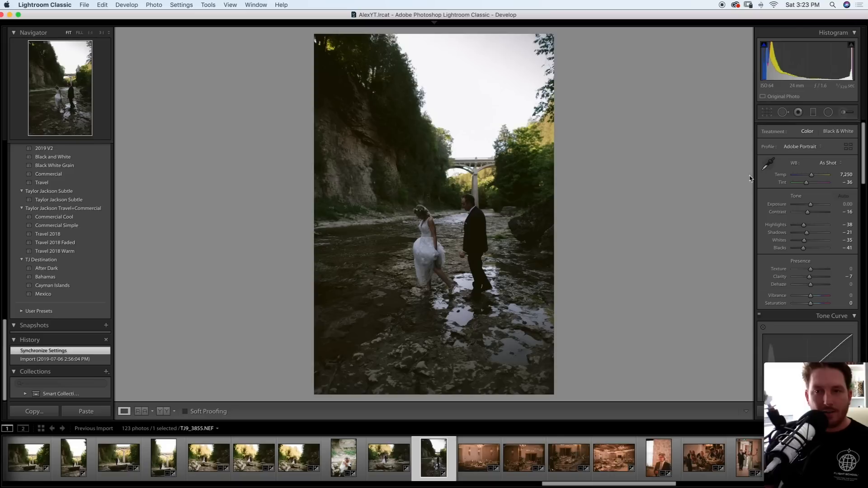
{"action": "left_click_drag", "start_coordinate": [811, 204], "coordinate": [817, 204]}
{"action": "left_click_drag", "start_coordinate": [803, 248], "coordinate": [799, 248]}
{"action": "left_click_drag", "start_coordinate": [811, 175], "coordinate": [814, 176]}
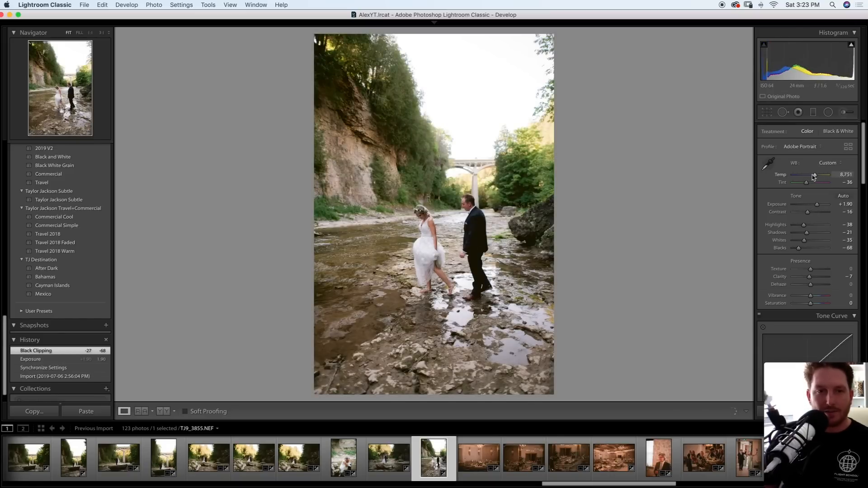
Sample a neutral white balance in reception photo TJ7_7634.NEF, adjust Temp to 2,993, and set Exposure +0.80 and Blacks −61
{"action": "key", "text": "Right"}
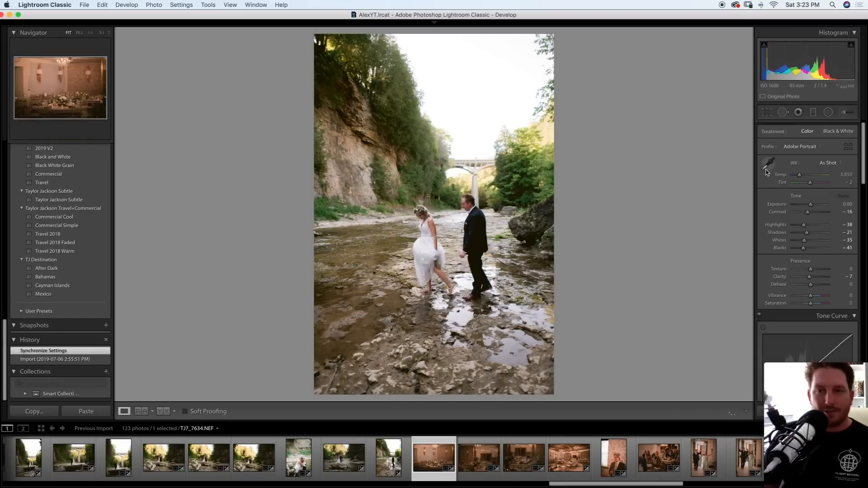
{"action": "left_click", "coordinate": [769, 166]}
{"action": "left_click", "coordinate": [454, 282]}
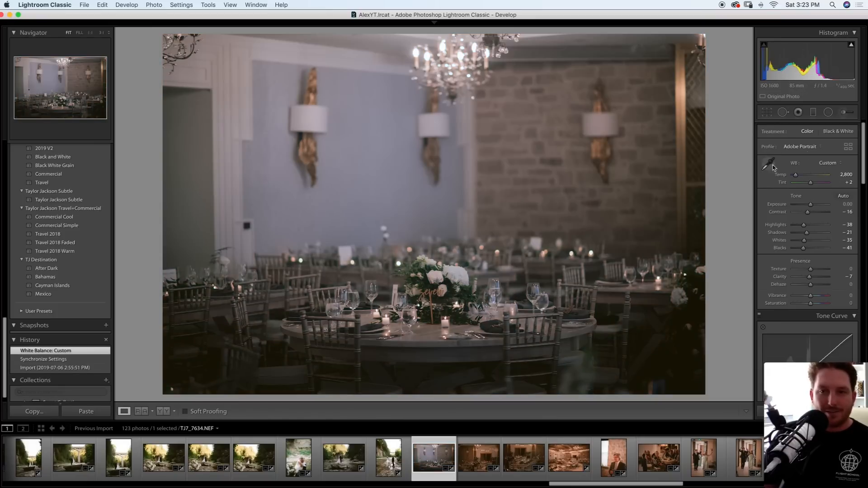
{"action": "left_click_drag", "start_coordinate": [812, 206], "coordinate": [815, 206]}
{"action": "left_click_drag", "start_coordinate": [804, 249], "coordinate": [801, 252]}
{"action": "left_click_drag", "start_coordinate": [796, 176], "coordinate": [797, 177]}
Straighten TJ7_7634.NEF with a slight crop rotation and apply it
{"action": "left_click", "coordinate": [767, 112]}
{"action": "left_click_drag", "start_coordinate": [726, 187], "coordinate": [728, 190]}
{"action": "key", "text": "Return"}
Paste the TJ7_7634.NEF settings onto TJ7_7635.NEF and straighten it by an angle of about 0.09
{"action": "key", "text": "Right"}
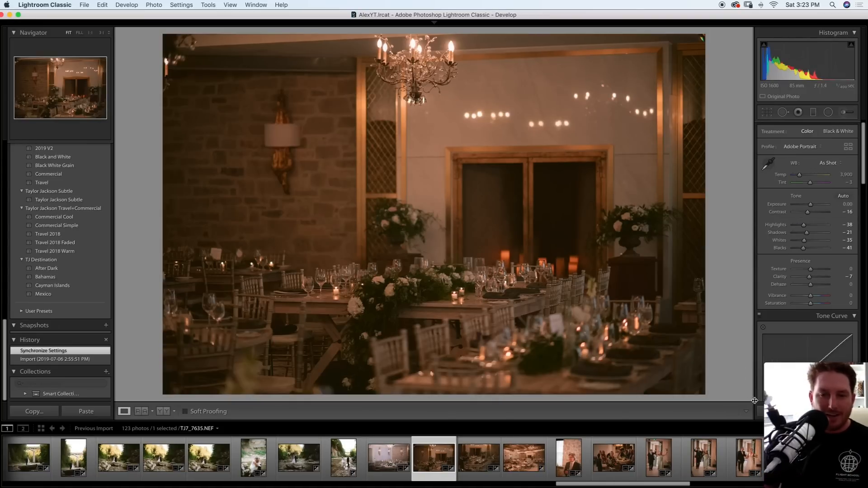
{"action": "key", "text": "super+shift+v"}
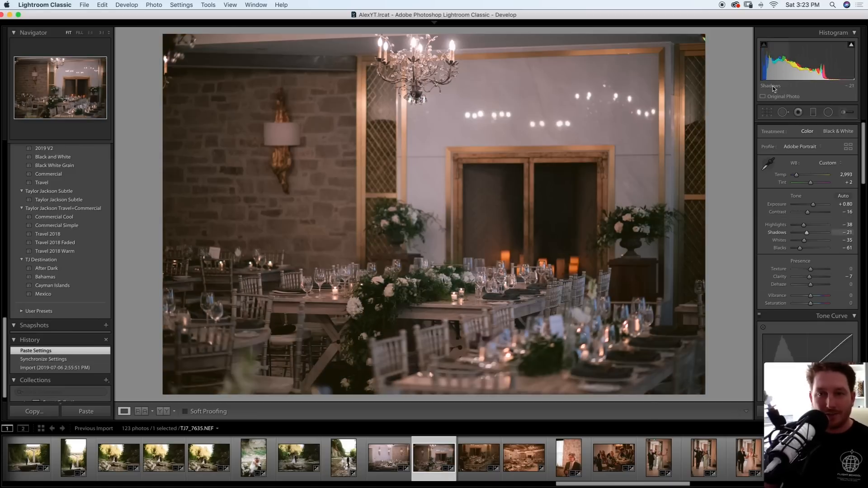
{"action": "left_click", "coordinate": [771, 116]}
{"action": "left_click_drag", "start_coordinate": [742, 163], "coordinate": [741, 172]}
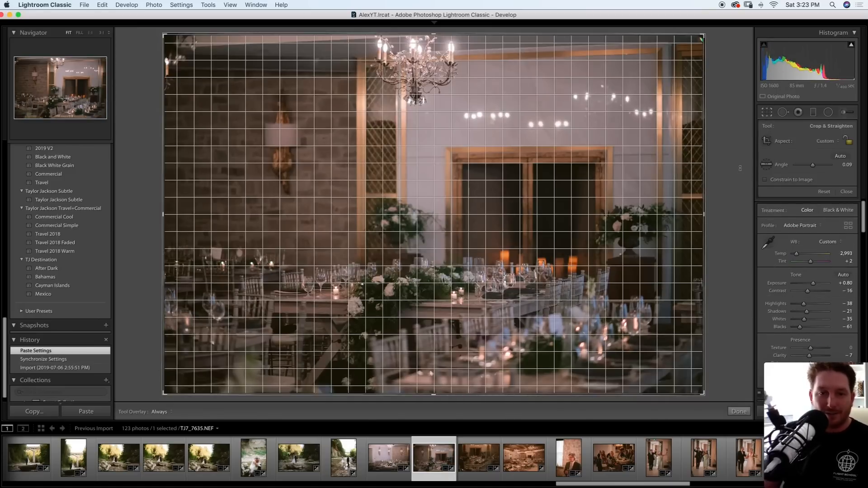
{"action": "key", "text": "Return"}
Paste the reception settings onto TJ7_7636.NEF and adjust it to Exposure +1.35, Temp 3,539 and Blacks −69
{"action": "key", "text": "Right"}
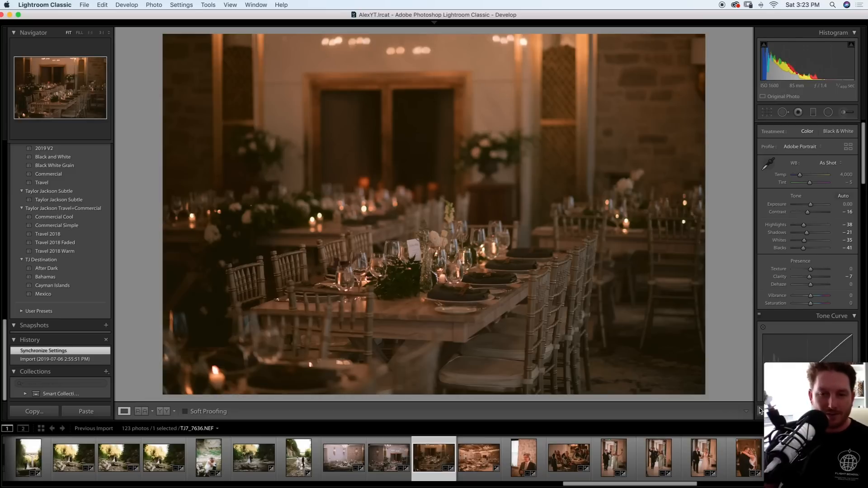
{"action": "key", "text": "super+shift+v"}
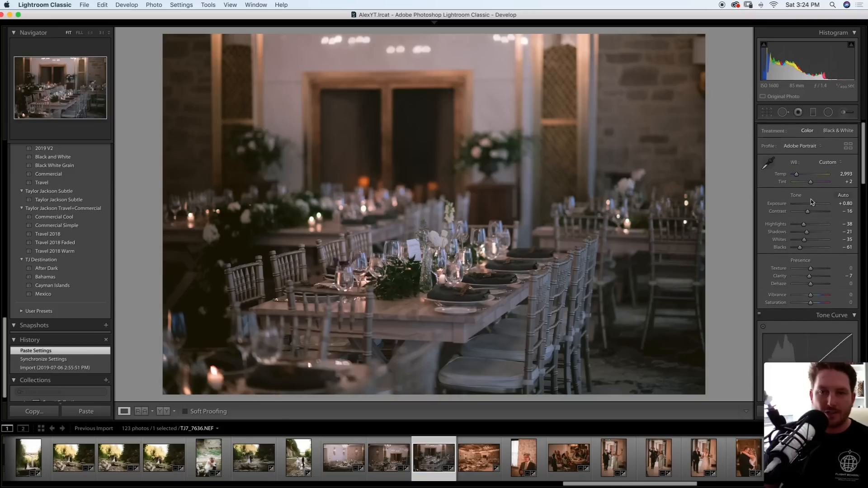
{"action": "left_click_drag", "start_coordinate": [813, 204], "coordinate": [815, 204]}
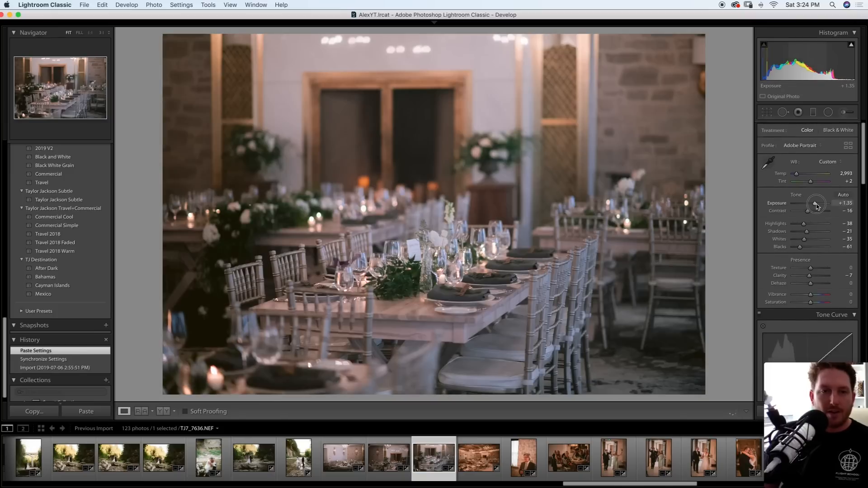
{"action": "left_click_drag", "start_coordinate": [799, 175], "coordinate": [801, 176]}
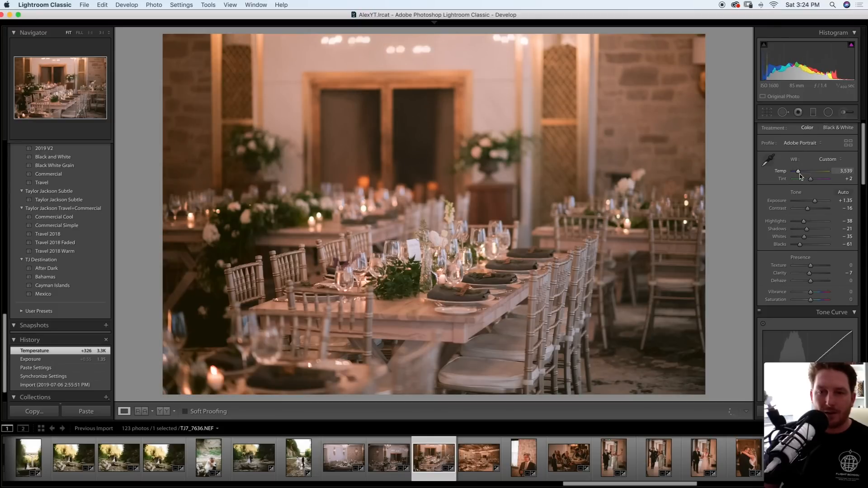
{"action": "left_click_drag", "start_coordinate": [801, 176], "coordinate": [801, 177]}
{"action": "left_click_drag", "start_coordinate": [800, 244], "coordinate": [799, 244]}
Paste the TJ7_7636.NEF settings onto the wide reception room photo TJ9_3879.NEF
{"action": "key", "text": "Right"}
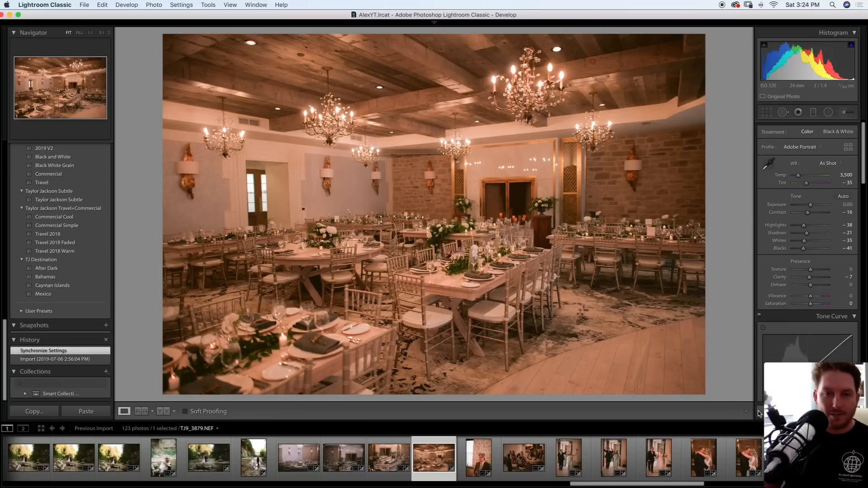
{"action": "key", "text": "super+shift+v"}
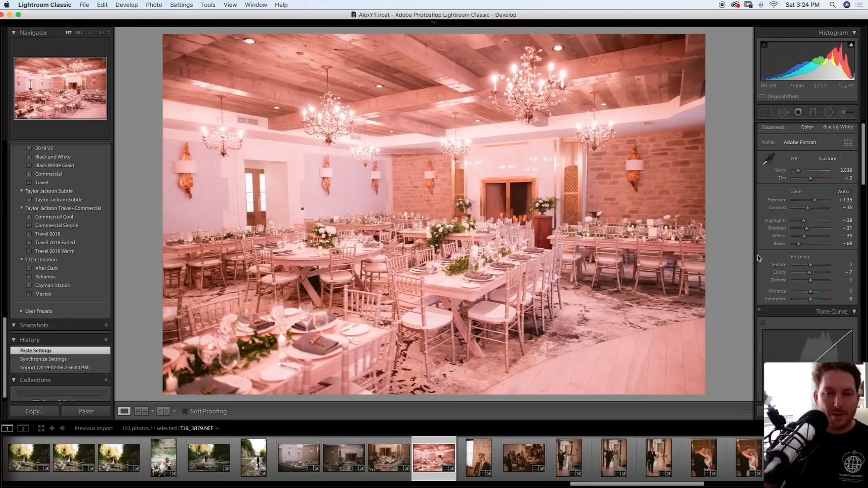
Sample the white balance of TJ9_3879.NEF from a white chair seat and set its Exposure to +1.15
{"action": "left_click", "coordinate": [768, 159]}
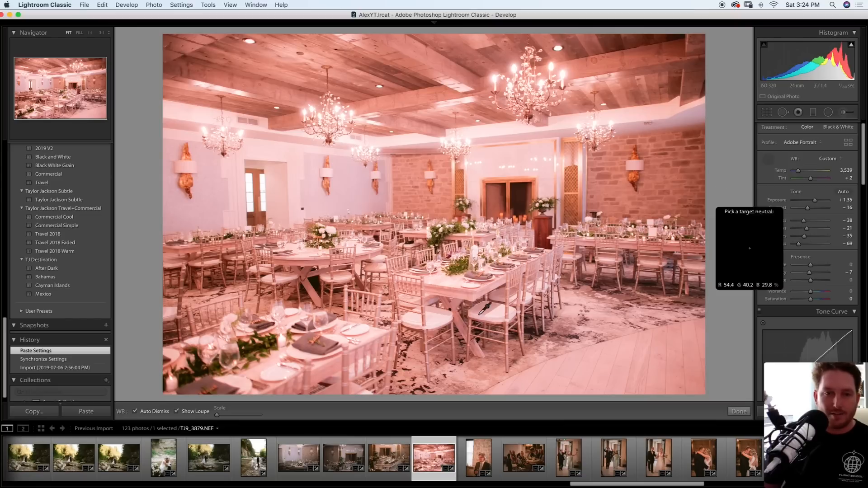
{"action": "left_click", "coordinate": [425, 318]}
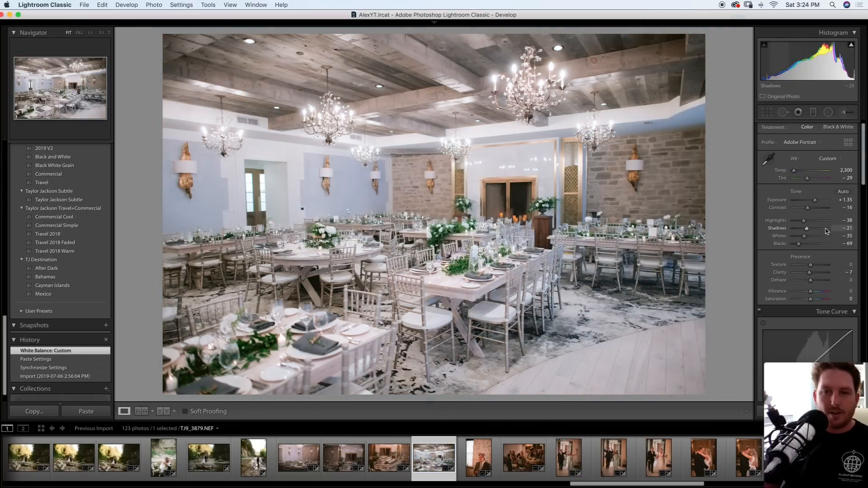
{"action": "left_click_drag", "start_coordinate": [814, 202], "coordinate": [815, 202]}
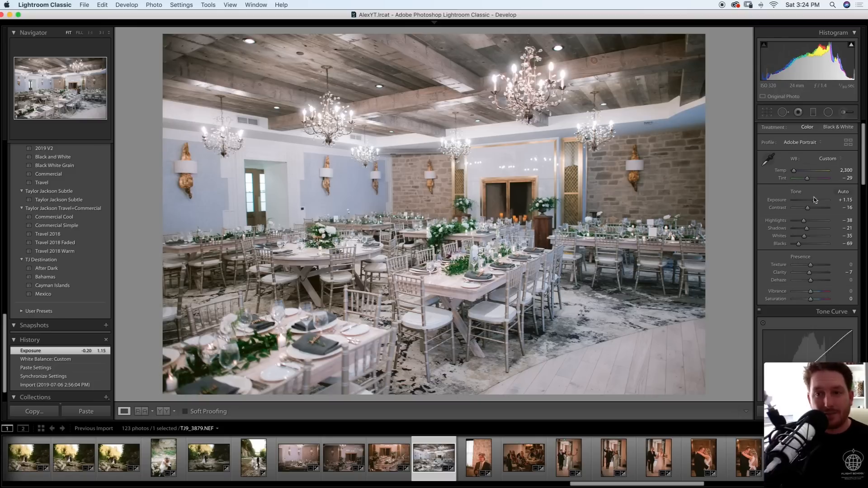
Sample the white balance of TJ7_7662.NEF from the speaker's white shirt and set its Exposure to +0.55
{"action": "key", "text": "Right"}
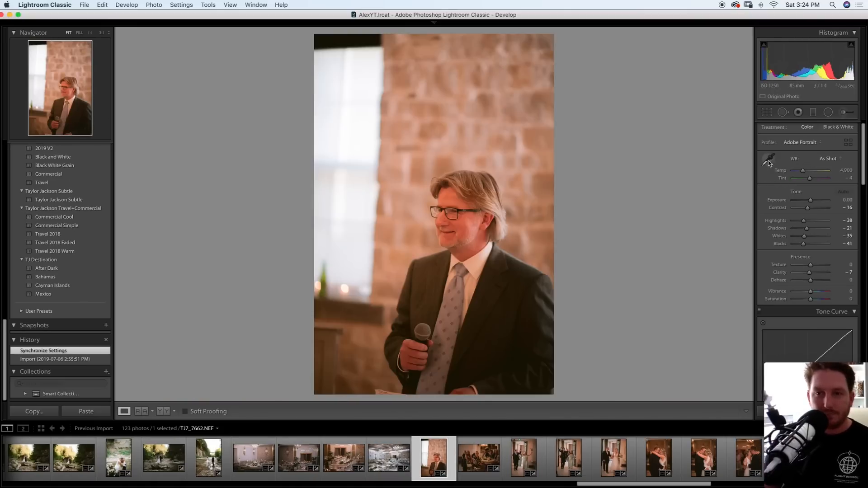
{"action": "left_click", "coordinate": [769, 161]}
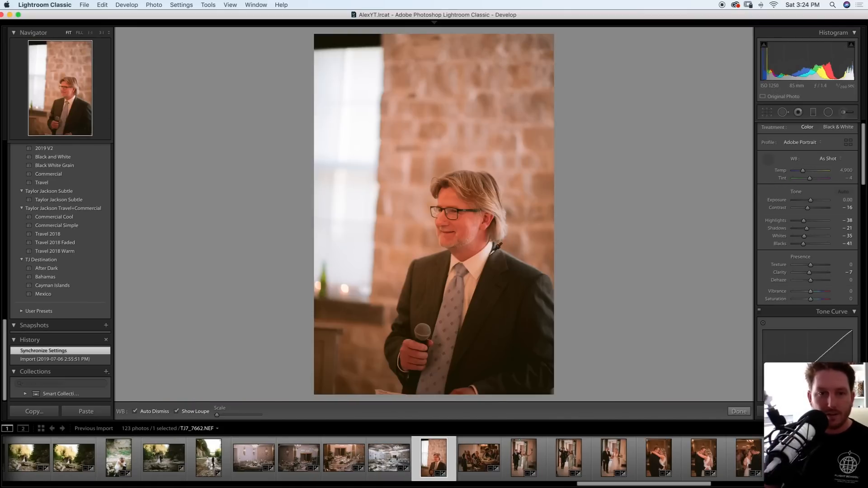
{"action": "left_click", "coordinate": [478, 262]}
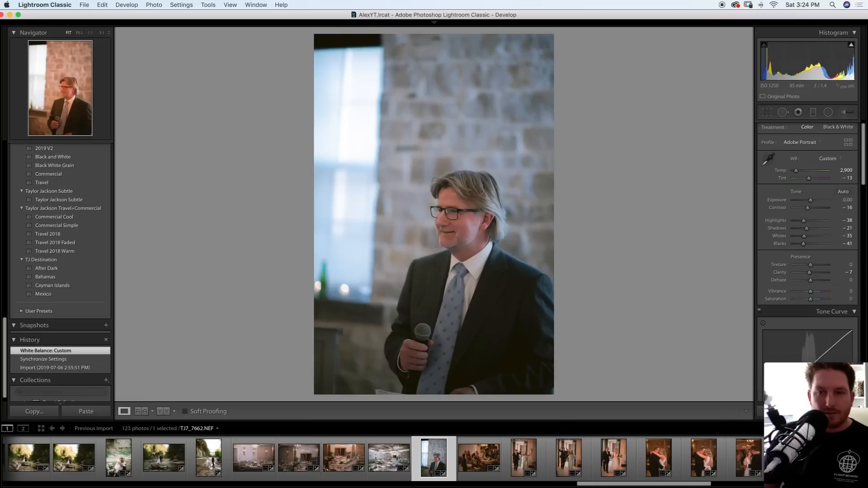
{"action": "left_click_drag", "start_coordinate": [811, 200], "coordinate": [813, 200]}
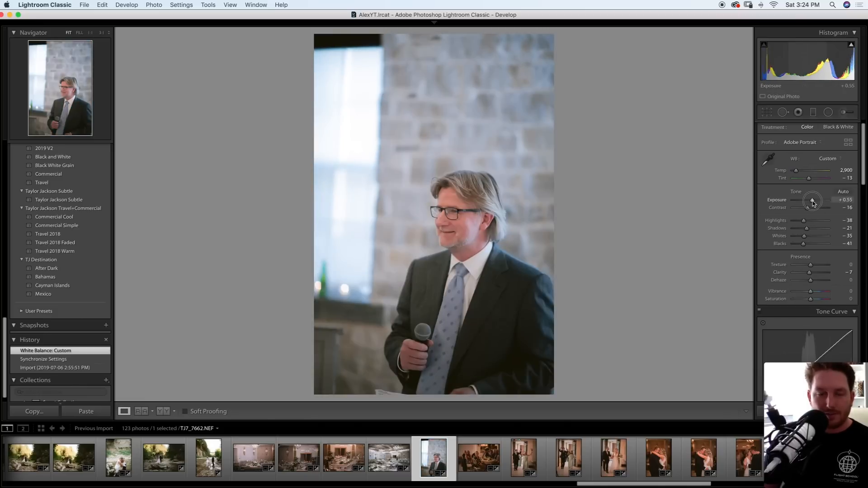
Straighten TJ7_7662.NEF with a crop angle of about −1.59 and apply it
{"action": "left_click", "coordinate": [772, 113]}
{"action": "left_click_drag", "start_coordinate": [669, 199], "coordinate": [669, 195]}
{"action": "key", "text": "Return"}
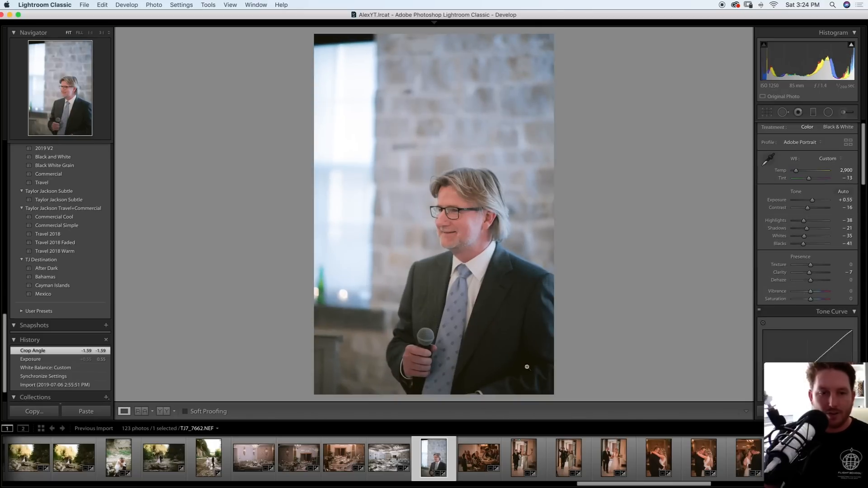
Paste the TJ7_7662.NEF settings onto the guest table photo TJ7_7669.NEF and straighten it to an angle of about 0.04
{"action": "left_click_drag", "start_coordinate": [655, 485], "coordinate": [682, 484]}
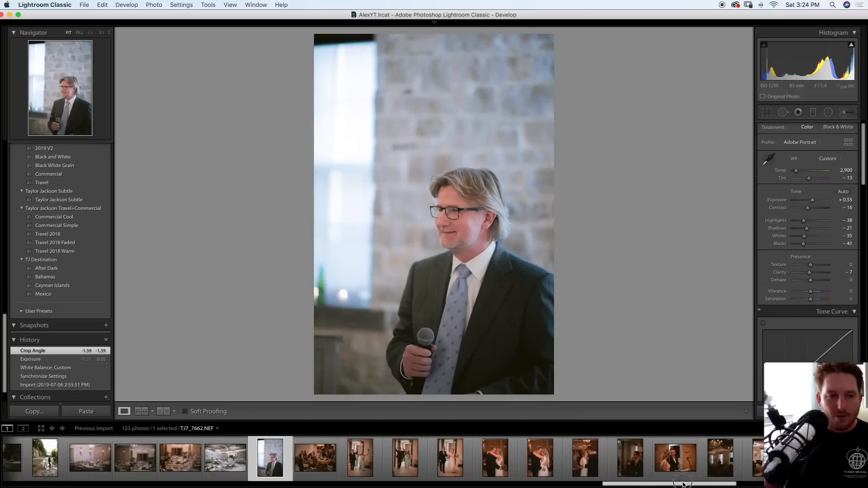
{"action": "key", "text": "Right"}
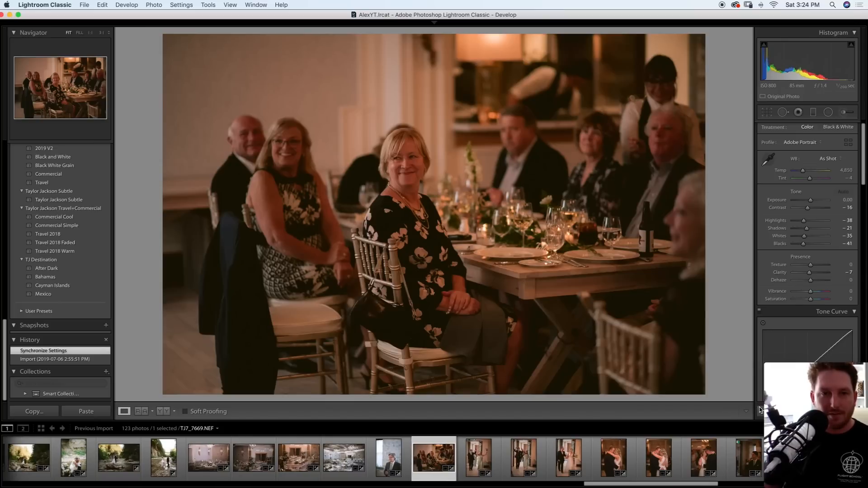
{"action": "key", "text": "super+shift+v"}
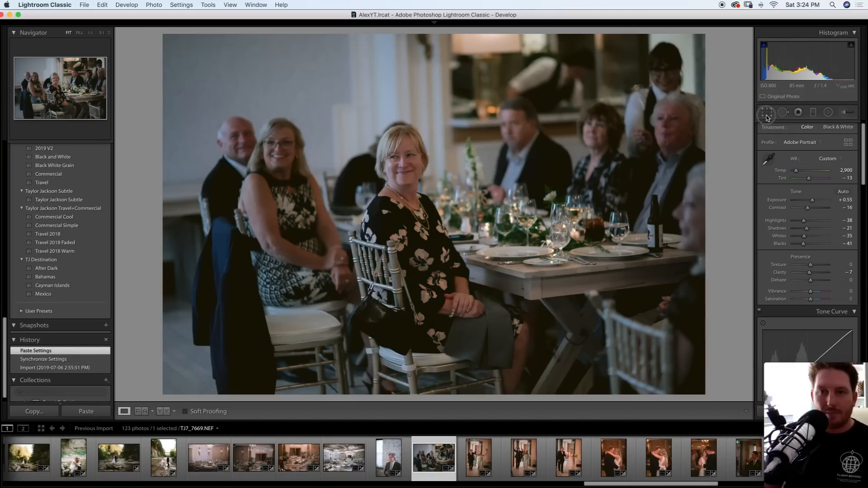
{"action": "left_click", "coordinate": [767, 114]}
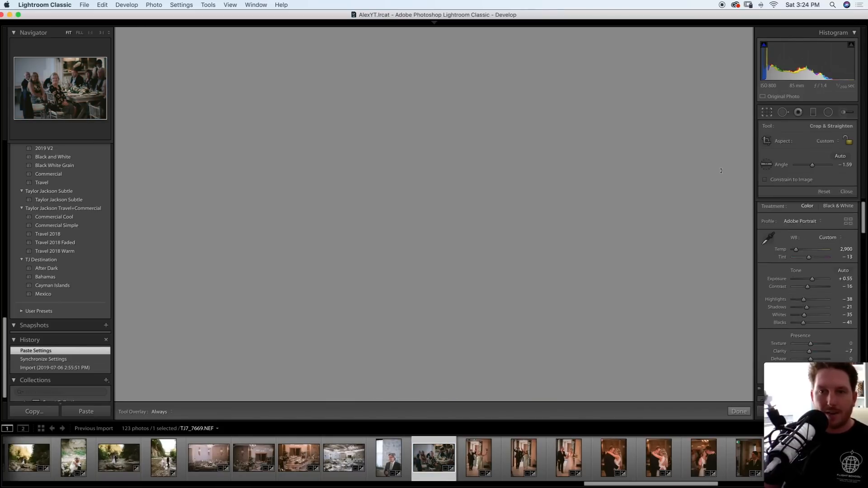
{"action": "left_click", "coordinate": [797, 154]}
{"action": "key", "text": "Return"}
Warm TJ7_7669.NEF to Temp 3,476 and raise its Exposure to +1.15
{"action": "left_click_drag", "start_coordinate": [796, 171], "coordinate": [799, 171]}
{"action": "left_click_drag", "start_coordinate": [815, 202], "coordinate": [817, 203]}
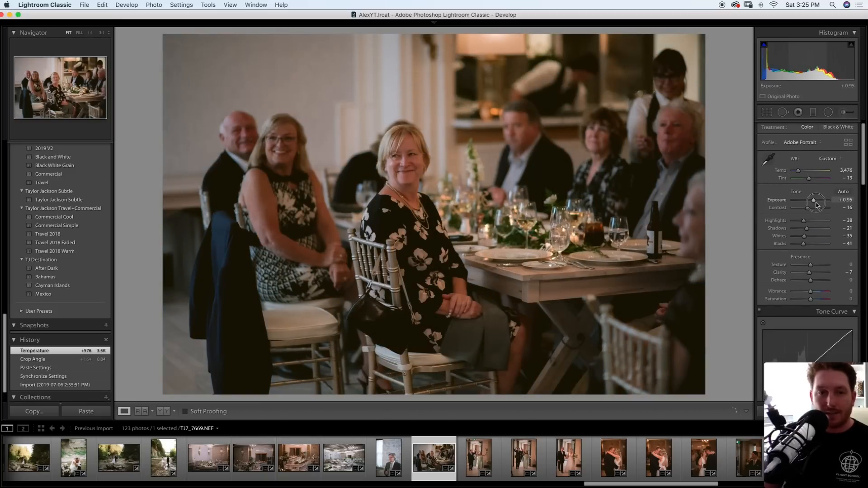
Paste the TJ7_7669.NEF settings onto TJ7_7728.NEF and adjust it to Exposure +1.40, Blacks −50 and Temp 3,698
{"action": "key", "text": "Right"}
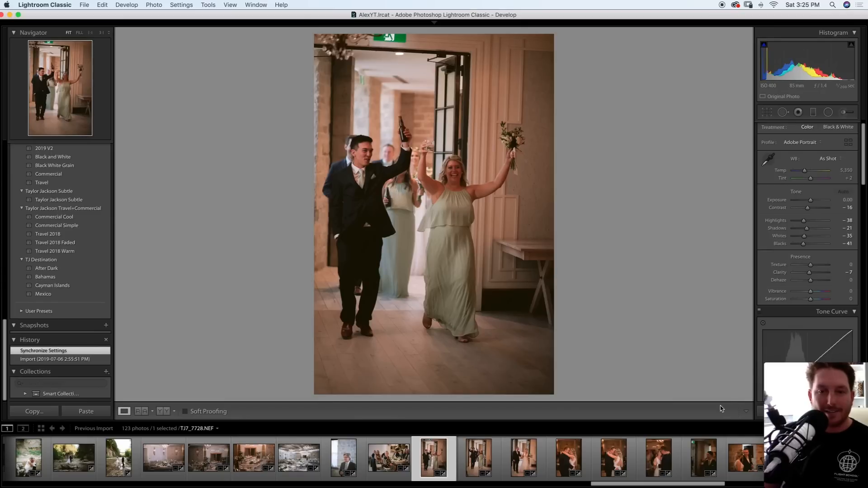
{"action": "key", "text": "super+shift+v"}
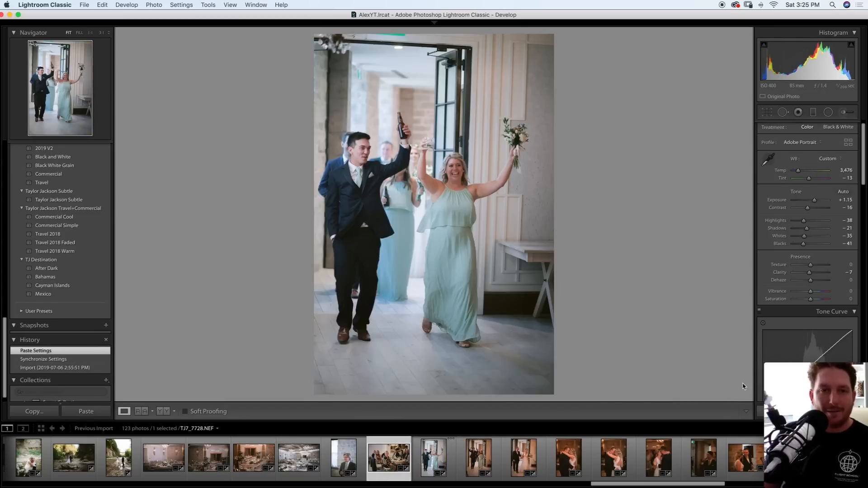
{"action": "key", "text": "Left"}
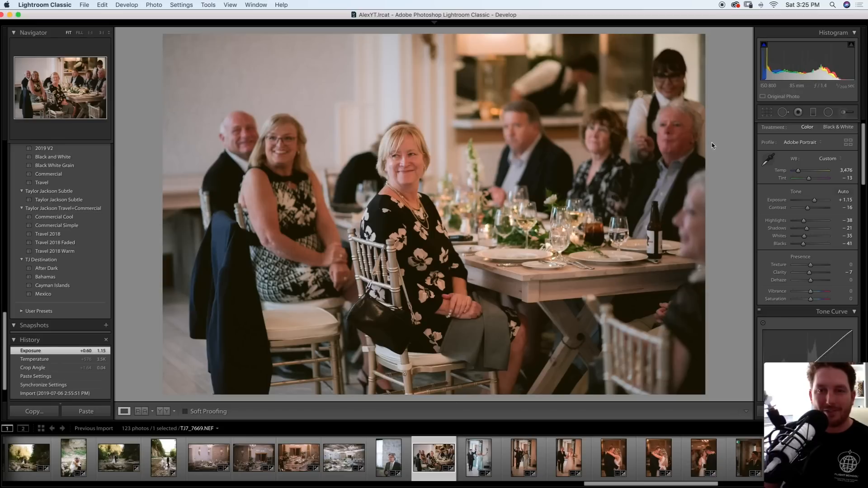
{"action": "key", "text": "Right"}
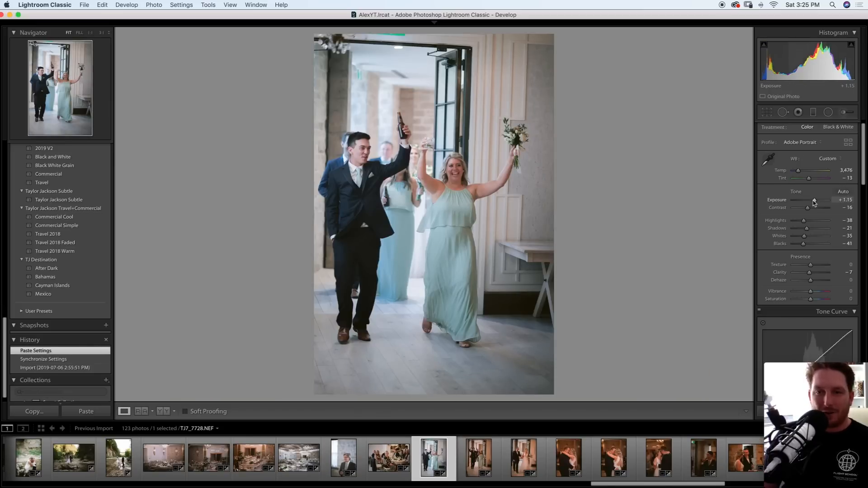
{"action": "left_click_drag", "start_coordinate": [815, 201], "coordinate": [816, 201]}
{"action": "left_click_drag", "start_coordinate": [804, 243], "coordinate": [803, 245]}
{"action": "left_click_drag", "start_coordinate": [798, 170], "coordinate": [800, 169]}
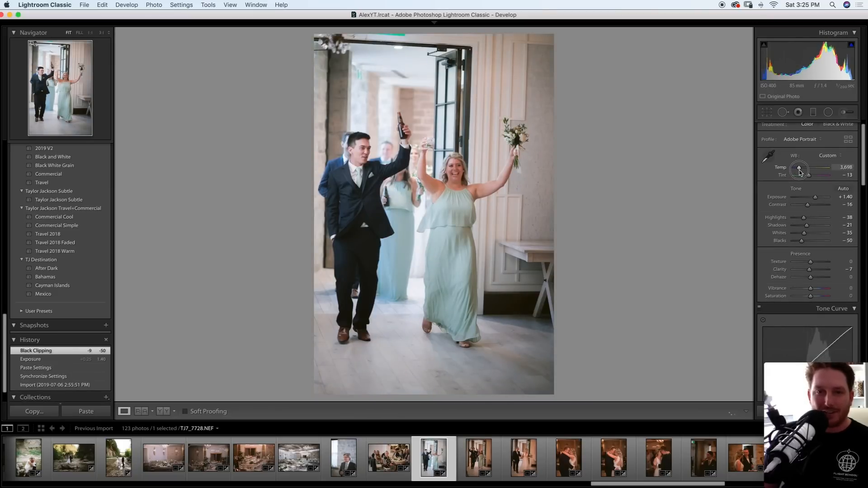
Paste the TJ7_7728.NEF settings onto TJ7_7739.NEF and adjust it to Temp 4,339, Blacks −63 and Exposure +1.20
{"action": "key", "text": "Right"}
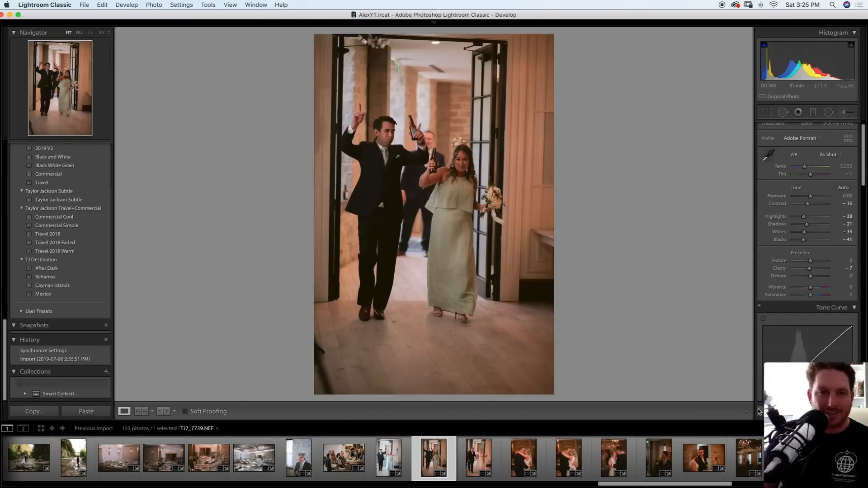
{"action": "key", "text": "super+shift+v"}
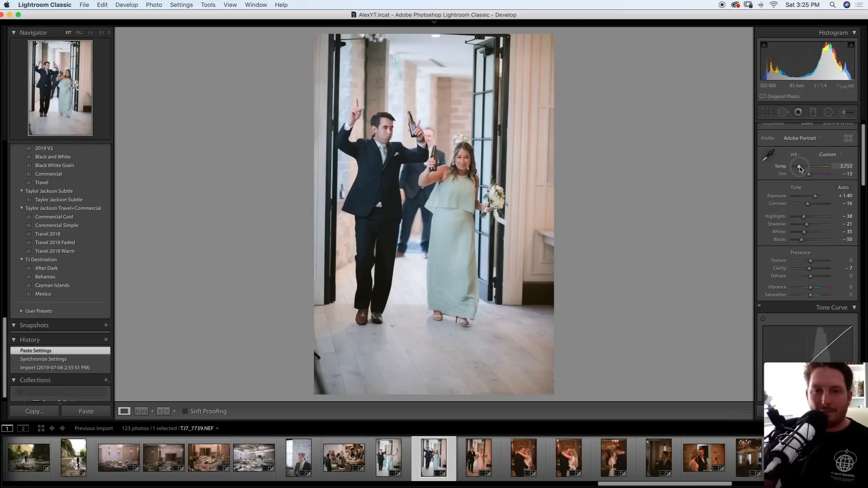
{"action": "left_click_drag", "start_coordinate": [800, 170], "coordinate": [802, 169]}
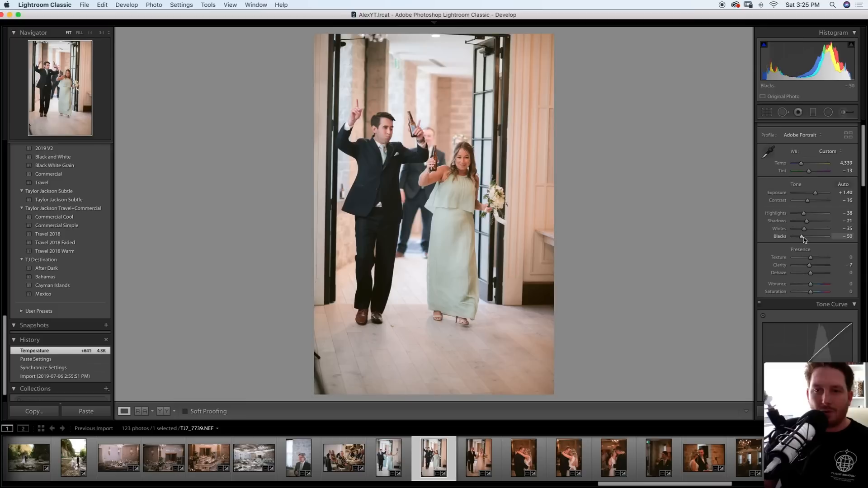
{"action": "left_click_drag", "start_coordinate": [802, 238], "coordinate": [799, 237]}
{"action": "left_click_drag", "start_coordinate": [815, 193], "coordinate": [816, 196]}
Paste the TJ7_7739.NEF settings onto TJ7_7755.NEF and lower its Exposure to +0.90
{"action": "key", "text": "Right"}
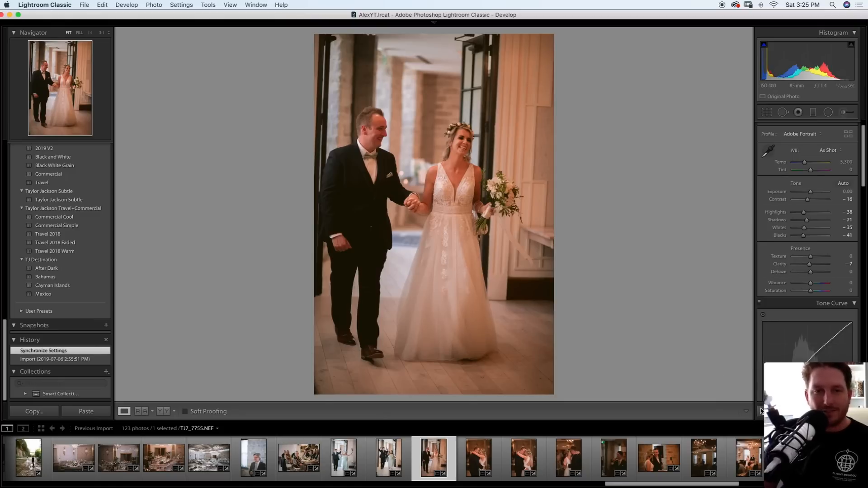
{"action": "key", "text": "super+shift+v"}
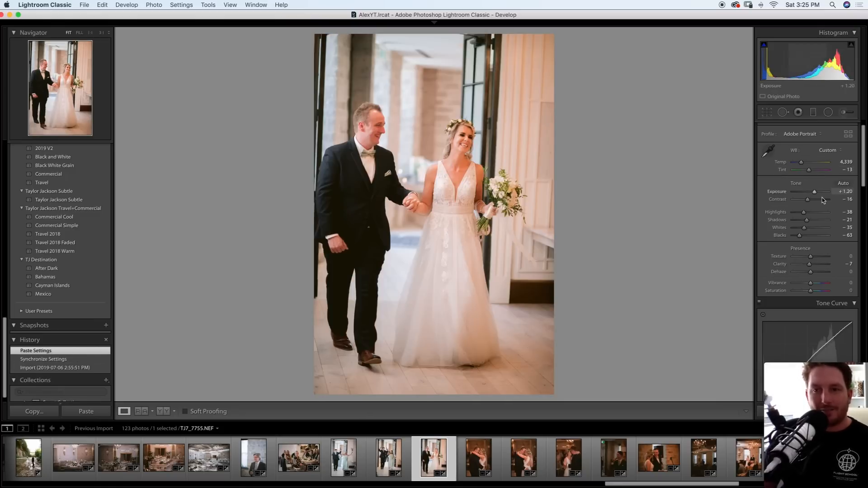
{"action": "key", "text": "minus"}
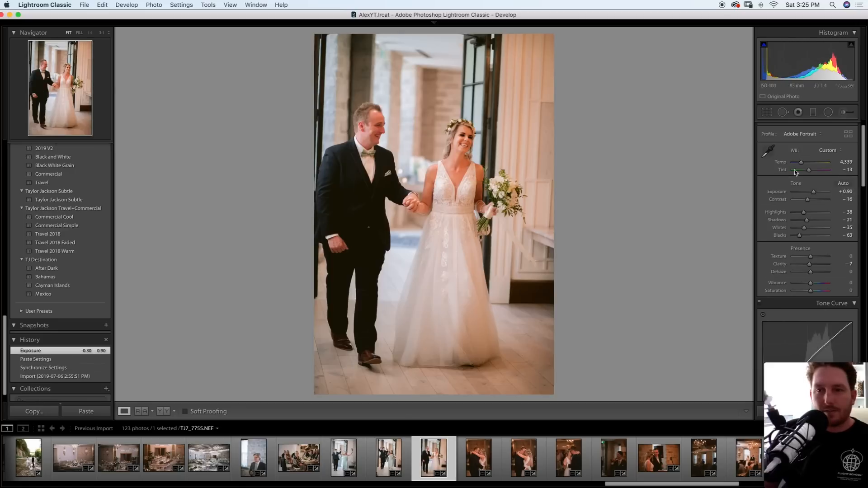
Sample the white balance of TJ7_7755.NEF from the bride's bouquet and warm it to Temp 3,767
{"action": "left_click", "coordinate": [769, 152]}
{"action": "left_click", "coordinate": [420, 189]}
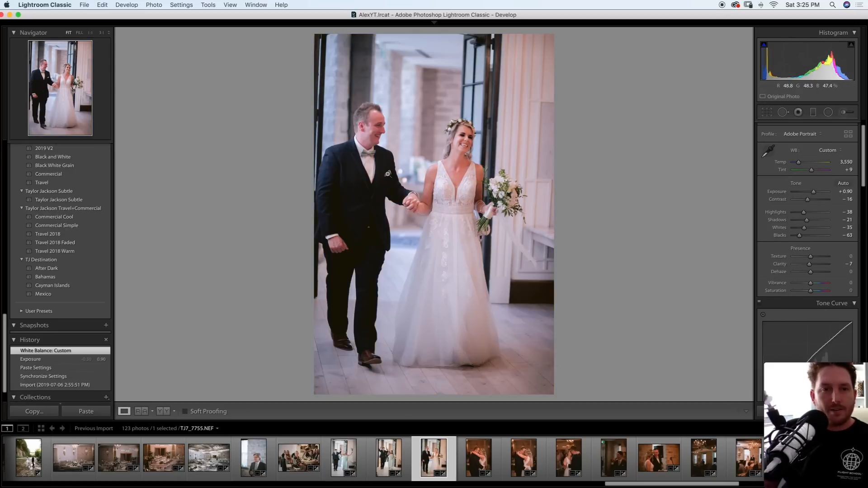
{"action": "left_click", "coordinate": [770, 152]}
{"action": "left_click", "coordinate": [510, 194]}
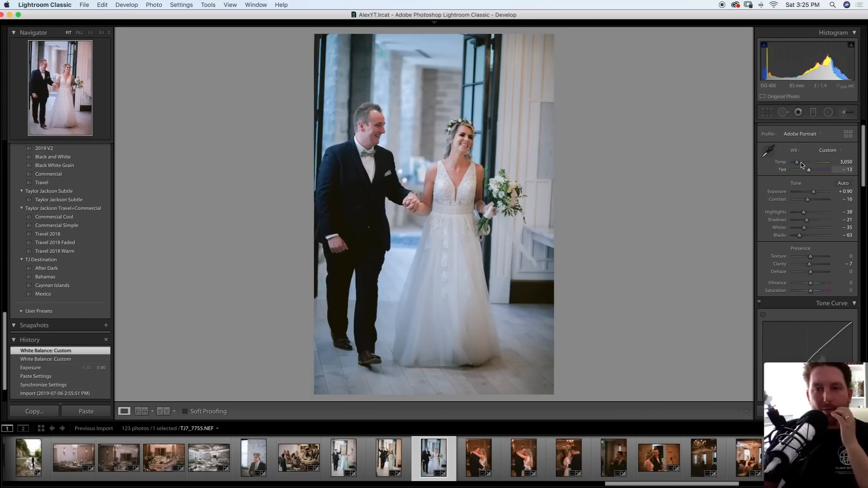
{"action": "scroll", "coordinate": [799, 164], "scroll_direction": "down", "scroll_amount": 1}
{"action": "left_click_drag", "start_coordinate": [798, 160], "coordinate": [801, 159]}
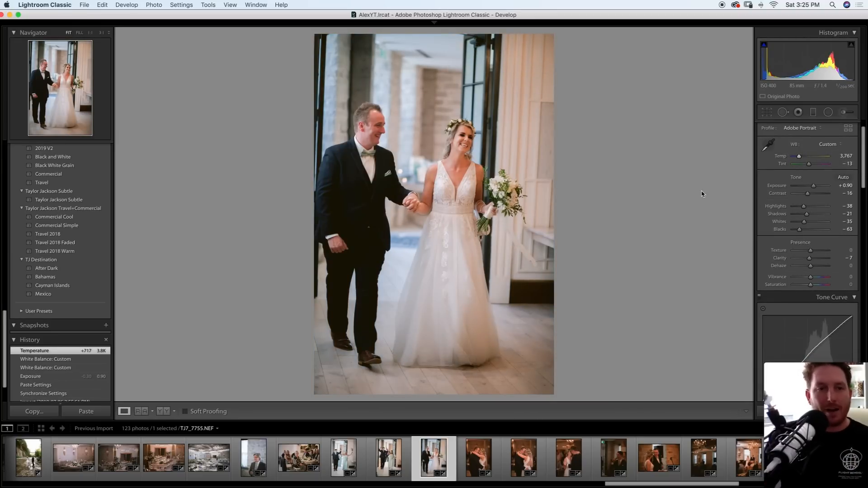
Sample the white balance of TJ7_7775.NEF from the bride's dress and set Exposure +0.85 and Blacks −47
{"action": "key", "text": "Right"}
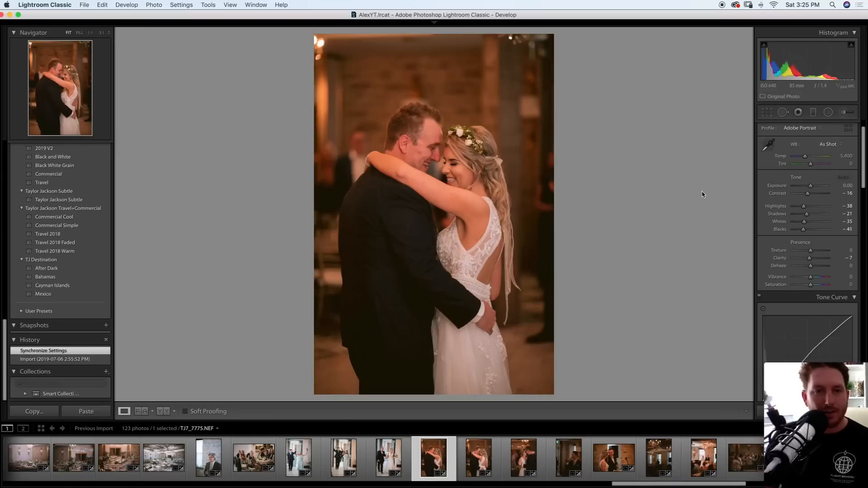
{"action": "key", "text": "w"}
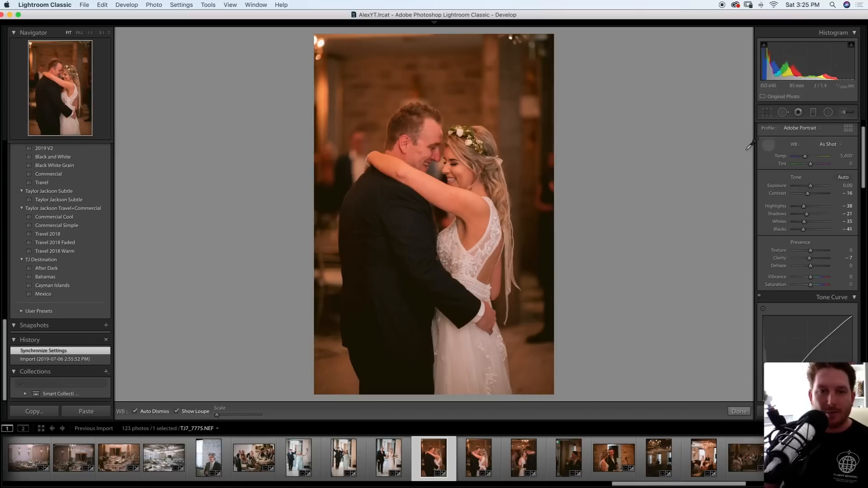
{"action": "left_click", "coordinate": [454, 233]}
{"action": "left_click_drag", "start_coordinate": [811, 186], "coordinate": [814, 192]}
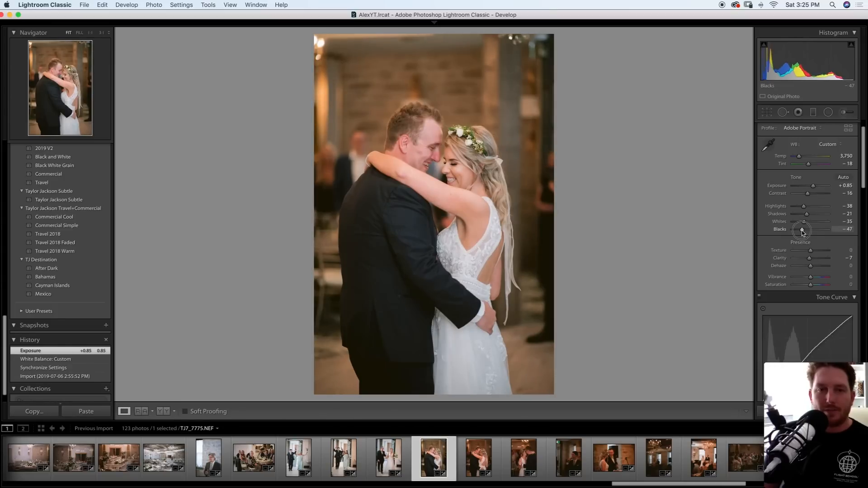
{"action": "left_click_drag", "start_coordinate": [803, 232], "coordinate": [802, 232]}
Paste the TJ7_7775.NEF settings onto the similar first dance photo TJ7_7779.NEF
{"action": "key", "text": "Right"}
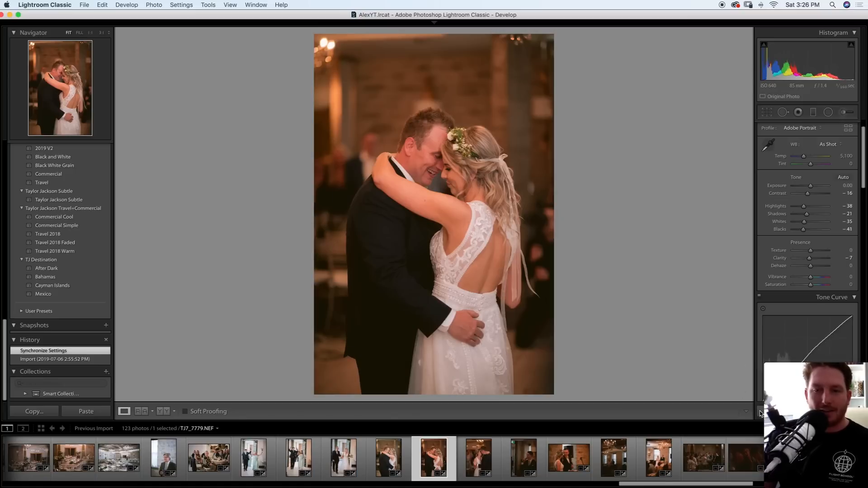
{"action": "key", "text": "super+shift+v"}
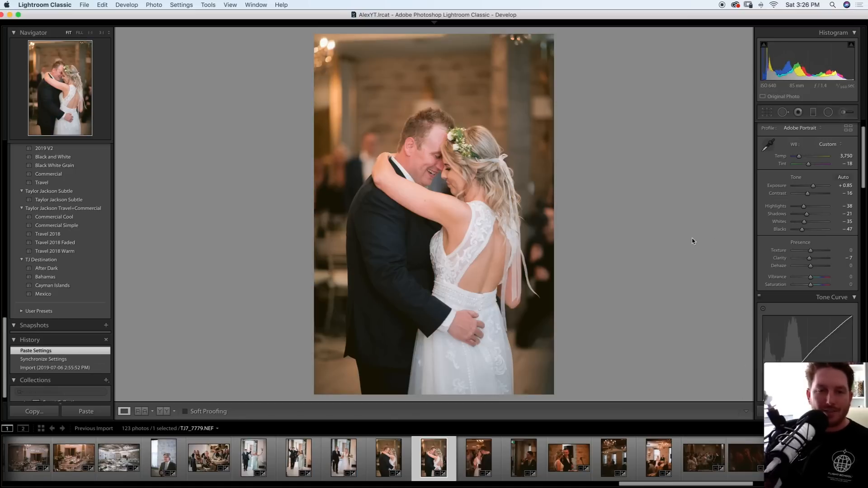
Paste the first dance settings onto TJ7_7806.NEF and adjust it to Temp 4,199 and Exposure +0.95
{"action": "key", "text": "Right"}
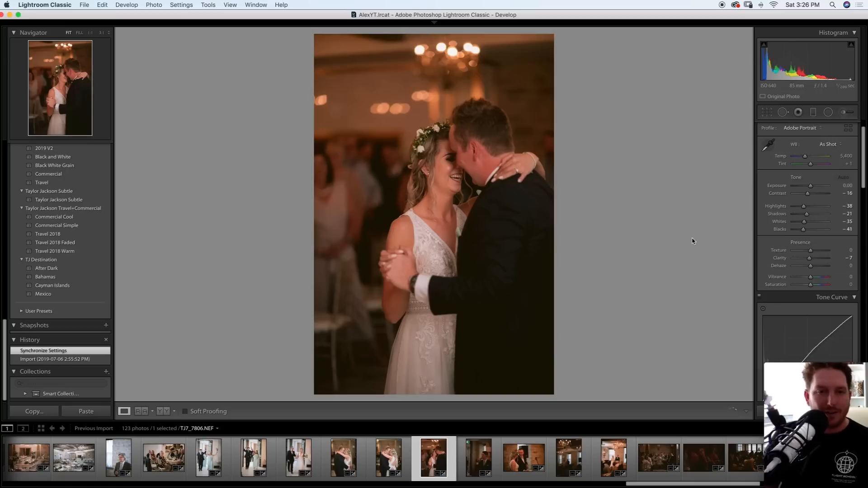
{"action": "key", "text": "super+shift+v"}
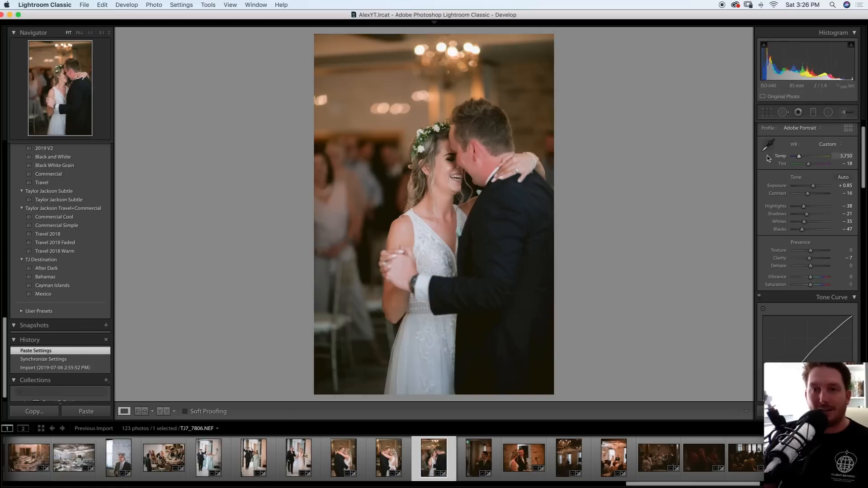
{"action": "left_click_drag", "start_coordinate": [802, 158], "coordinate": [814, 186]}
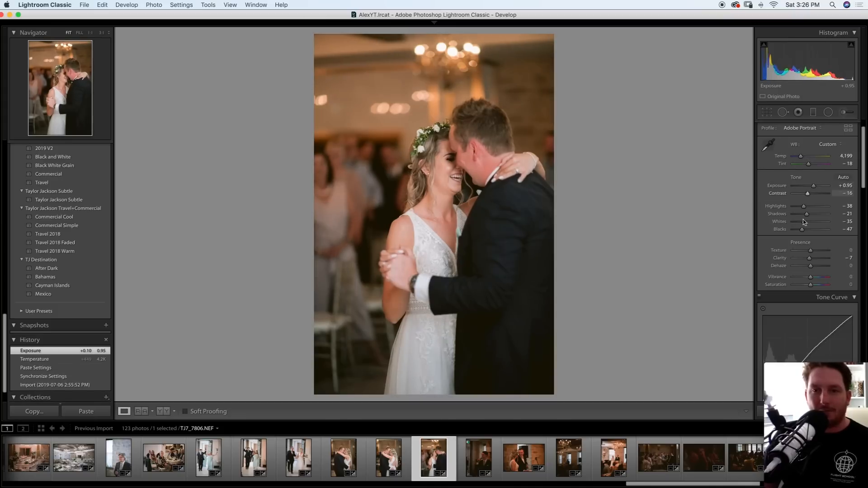
Lower the Blacks of TJ7_7806.NEF to −53 and paste its settings onto TJ7_7845.NEF, the man holding the microphone
{"action": "left_click_drag", "start_coordinate": [802, 231], "coordinate": [801, 226]}
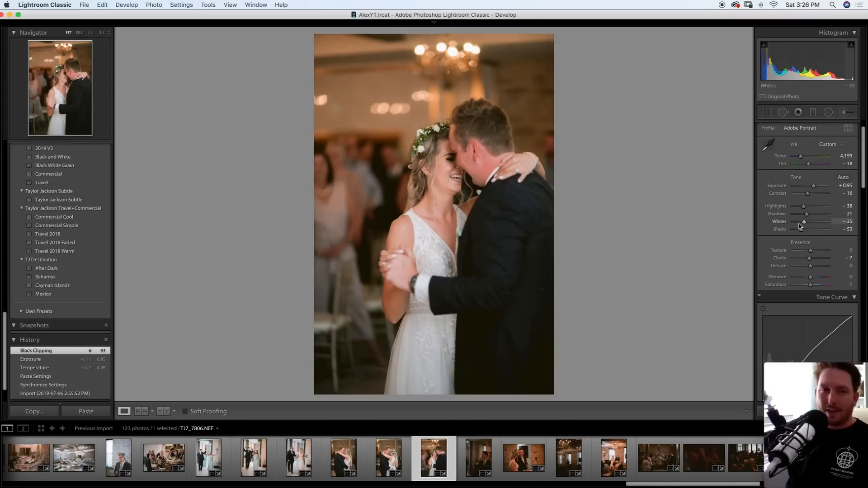
{"action": "key", "text": "Right"}
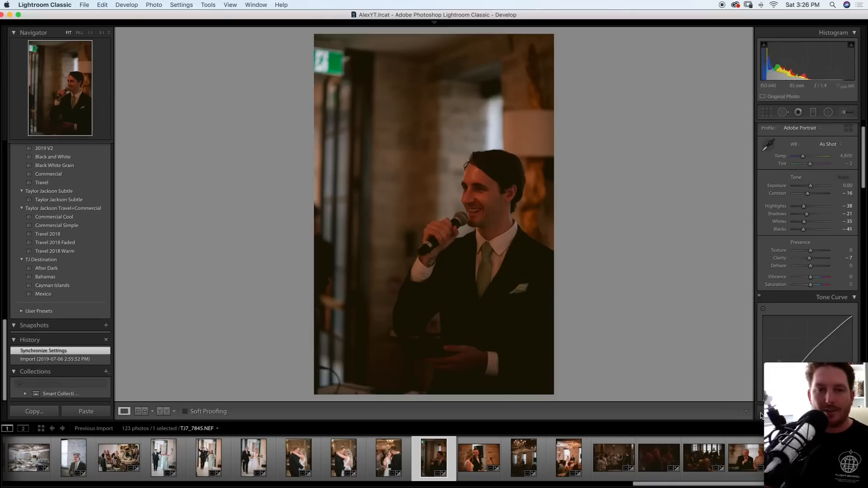
{"action": "key", "text": "super+shift+v"}
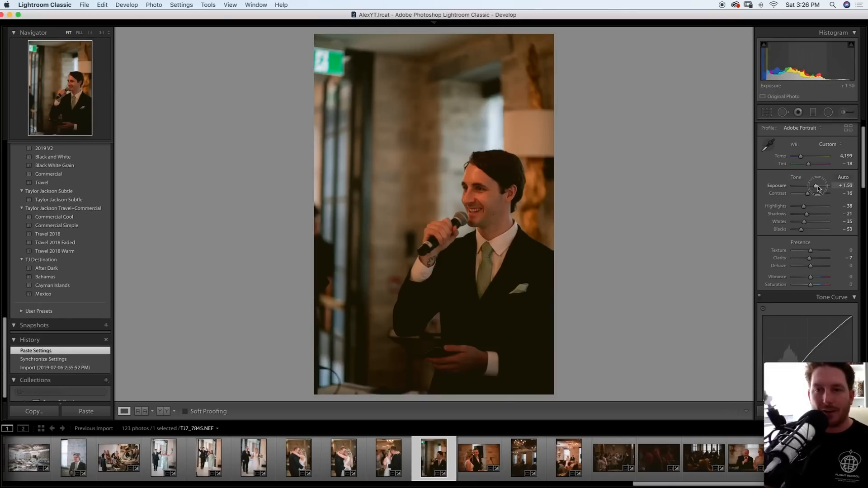
Set the Exposure of TJ7_7845.NEF to +1.60 and sample its white balance from the man's shirt collar, giving Temp 3,200
{"action": "left_click_drag", "start_coordinate": [814, 186], "coordinate": [816, 186]}
{"action": "left_click", "coordinate": [767, 145]}
{"action": "left_click", "coordinate": [509, 234]}
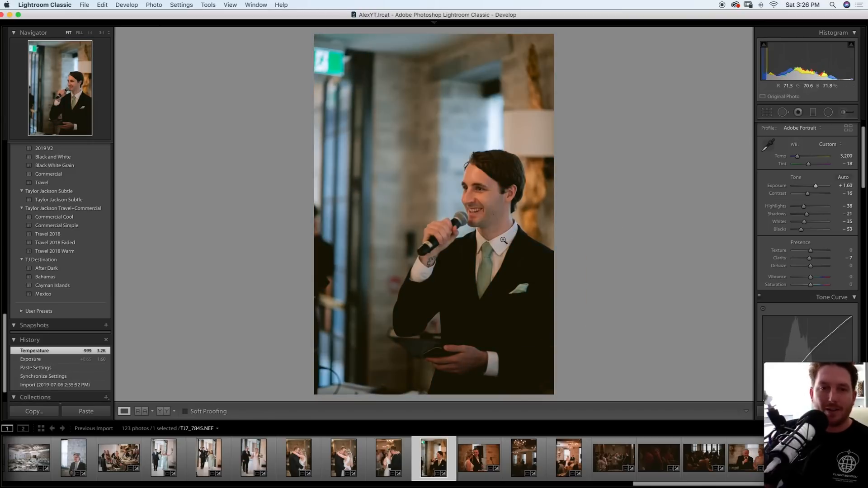
Sample the white balance of TJ7_7853.NEF from the groom's shirt, set Exposure +1.55 and warm it to Temp 3,326
{"action": "key", "text": "Right"}
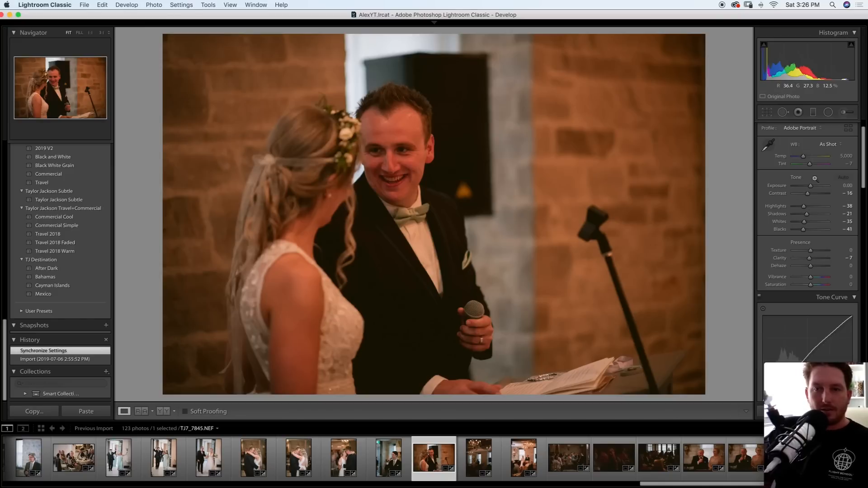
{"action": "key", "text": "w"}
{"action": "left_click", "coordinate": [418, 232]}
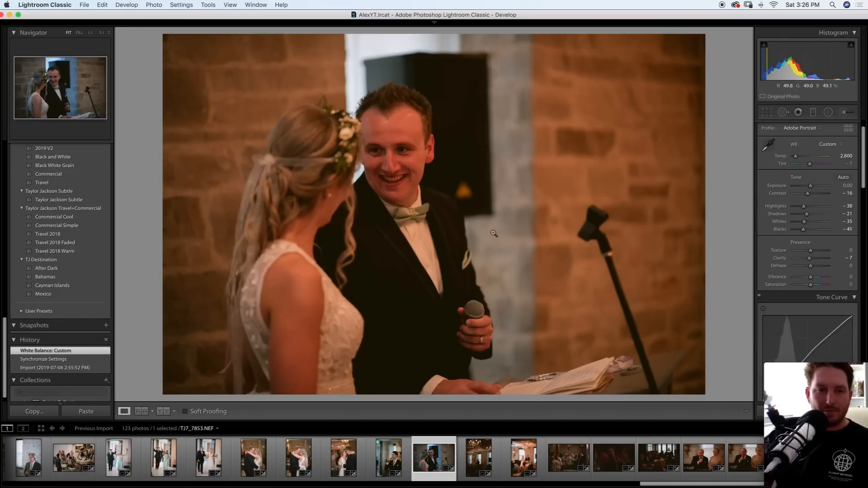
{"action": "left_click_drag", "start_coordinate": [811, 185], "coordinate": [816, 186]}
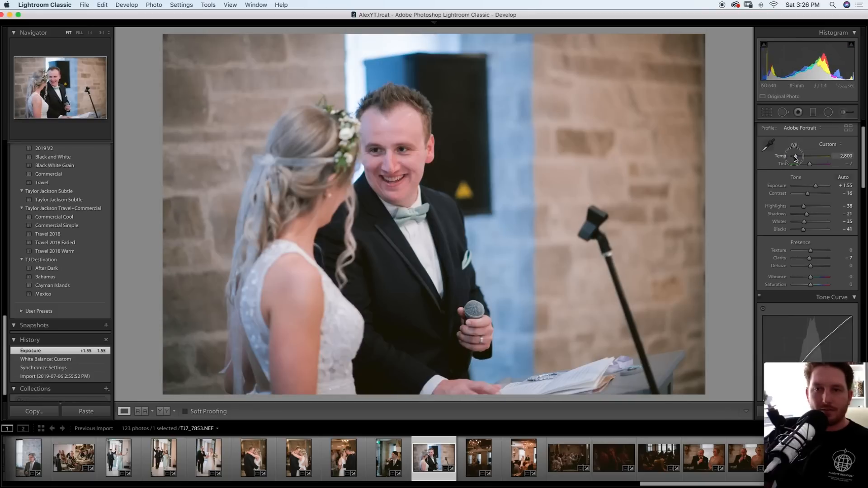
{"action": "left_click_drag", "start_coordinate": [796, 157], "coordinate": [797, 159]}
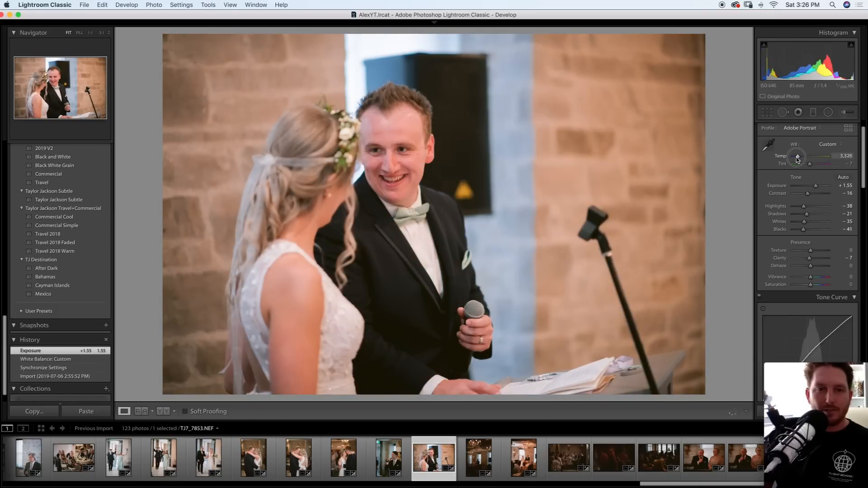
Straighten TJ7_7853.NEF with a crop angle of 1.16
{"action": "left_click", "coordinate": [768, 112]}
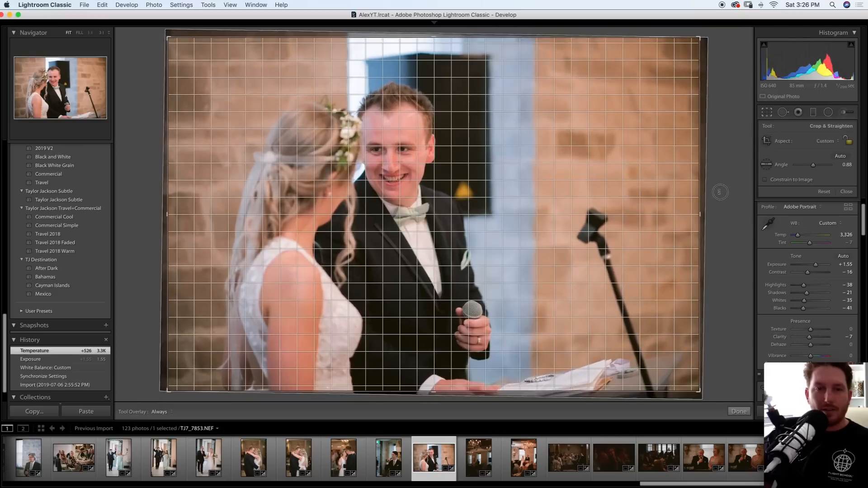
{"action": "left_click_drag", "start_coordinate": [720, 192], "coordinate": [719, 199]}
{"action": "key", "text": "Return"}
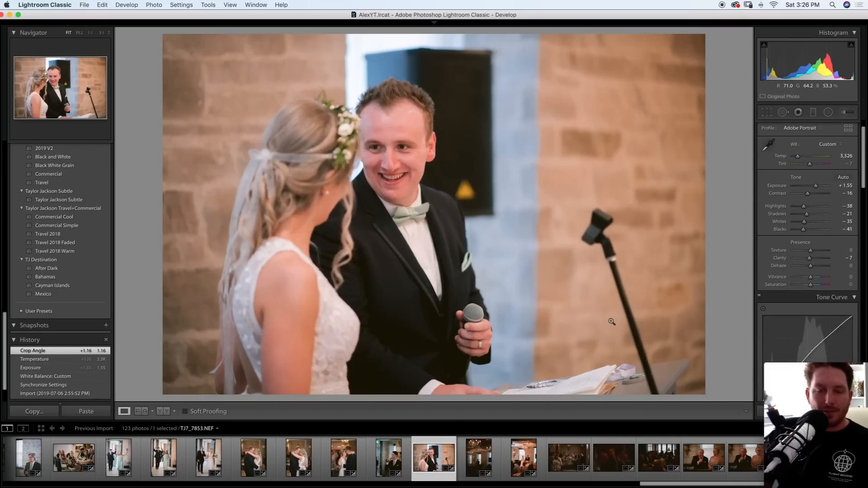
Brighten TJ7_7884.NEF to Exposure +1.65, sample its white balance from the wall lampshade and warm it to Temp 3,612
{"action": "key", "text": "Right"}
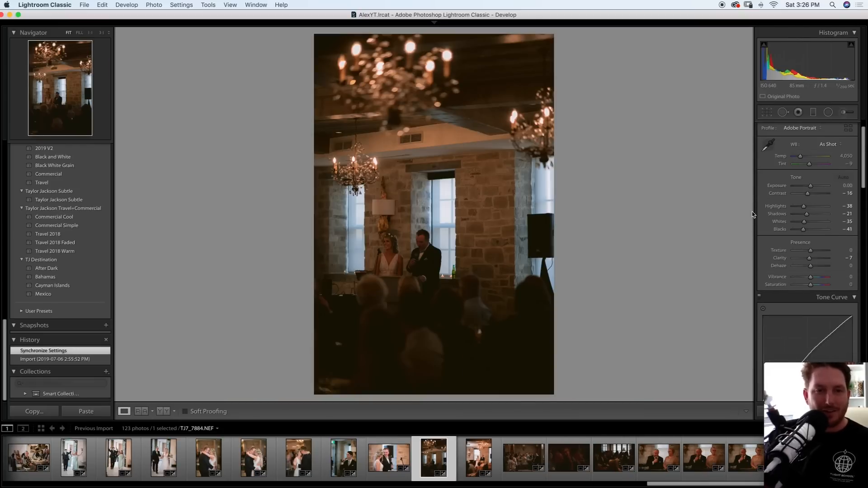
{"action": "key", "text": "Right"}
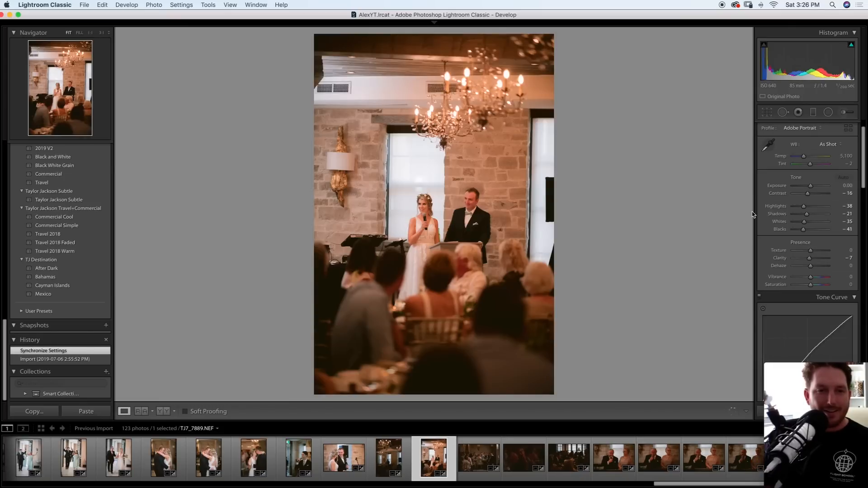
{"action": "key", "text": "Left"}
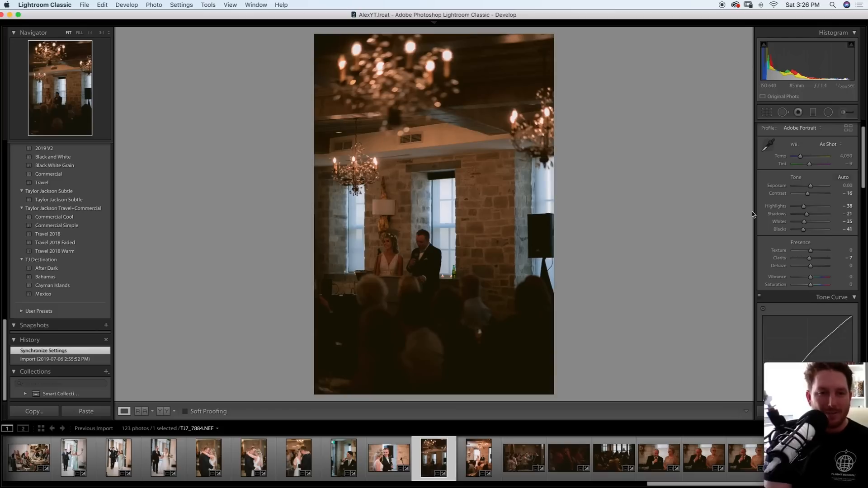
{"action": "left_click_drag", "start_coordinate": [817, 189], "coordinate": [820, 188]}
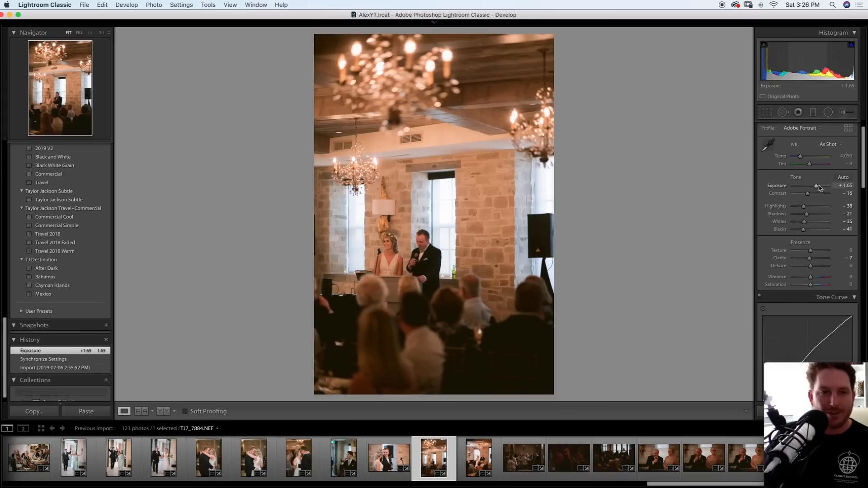
{"action": "left_click", "coordinate": [768, 145]}
{"action": "left_click", "coordinate": [386, 208]}
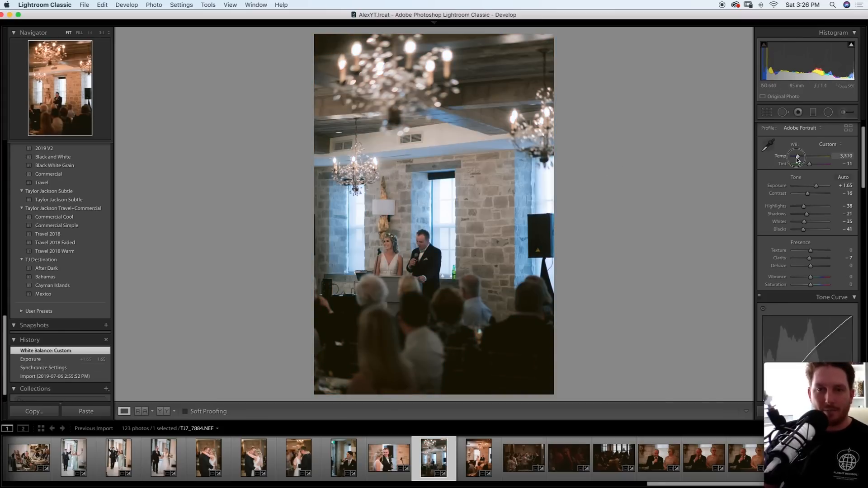
{"action": "left_click_drag", "start_coordinate": [798, 160], "coordinate": [799, 159]}
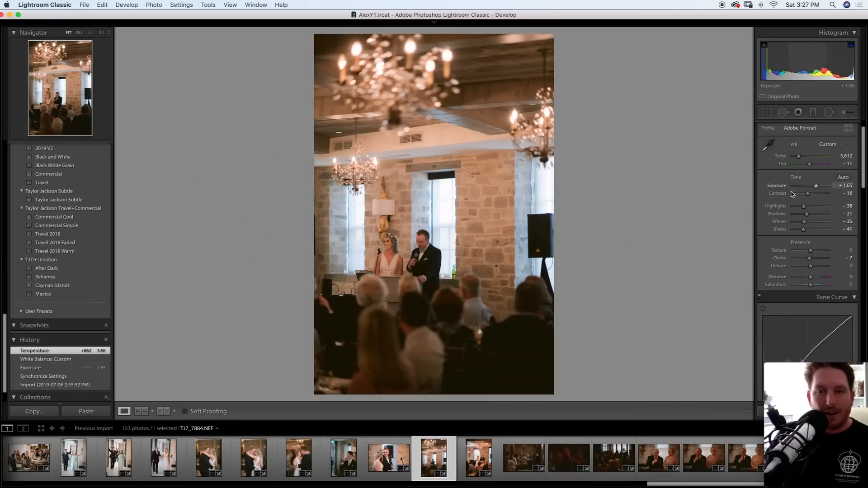
Straighten the speech photo TJ7_7889.NEF with a crop angle of −0.53
{"action": "key", "text": "Right"}
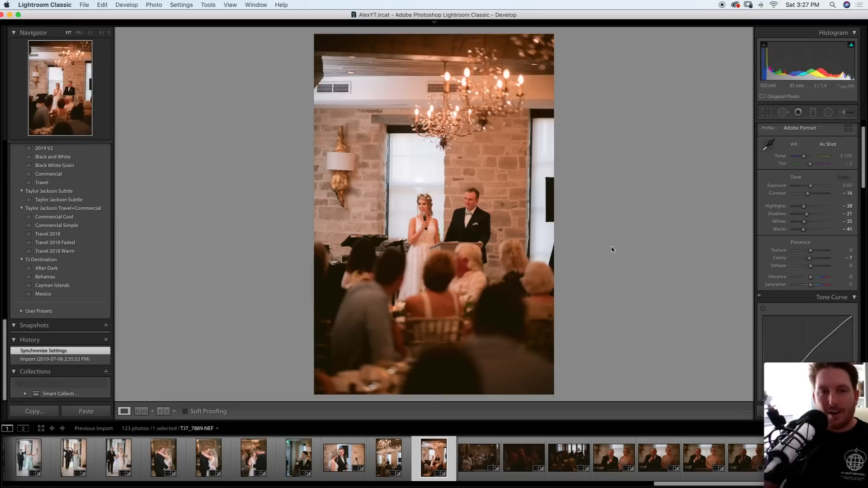
{"action": "left_click", "coordinate": [769, 113]}
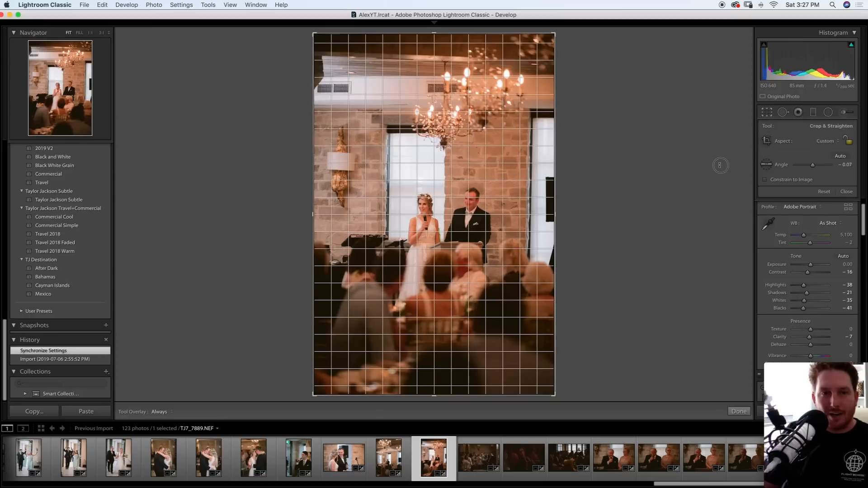
{"action": "key", "text": "Return"}
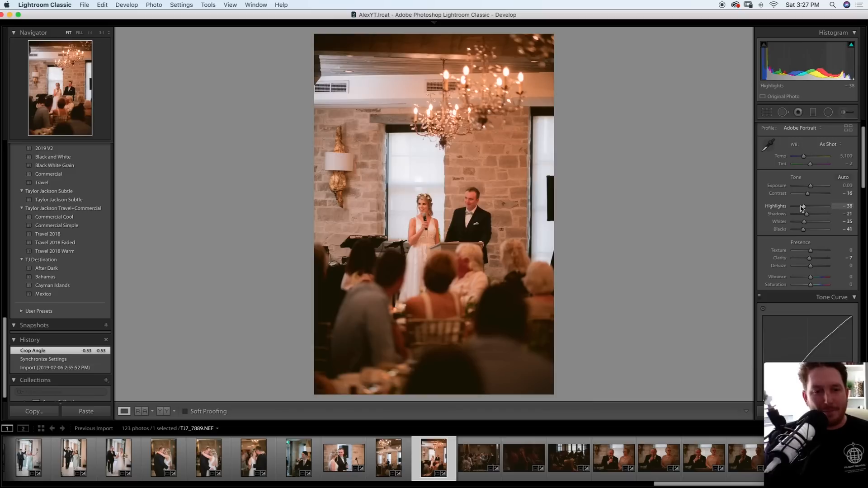
Compare TJ7_7889.NEF with TJ7_7884.NEF and cool TJ7_7889.NEF to Temp 4,485
{"action": "key", "text": "Left"}
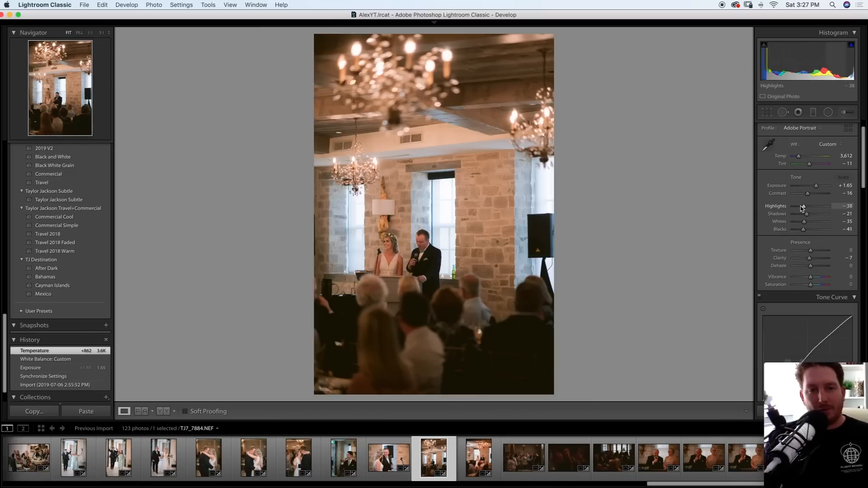
{"action": "key", "text": "Right"}
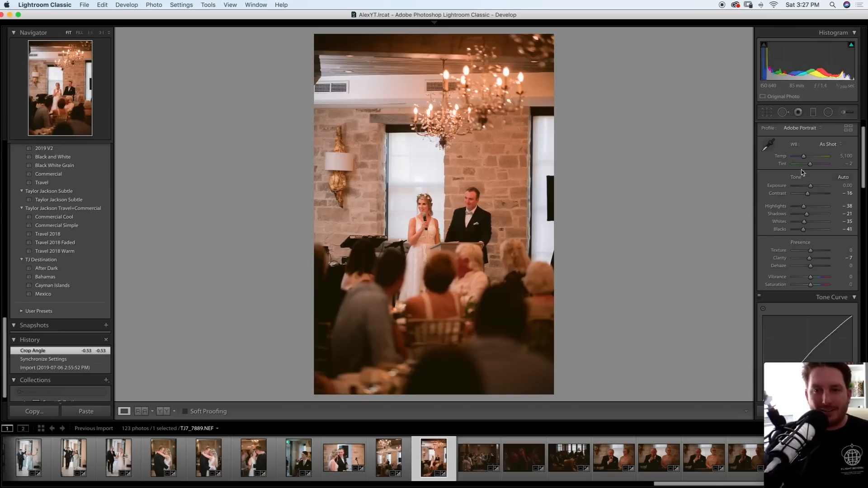
{"action": "left_click_drag", "start_coordinate": [802, 158], "coordinate": [802, 158]}
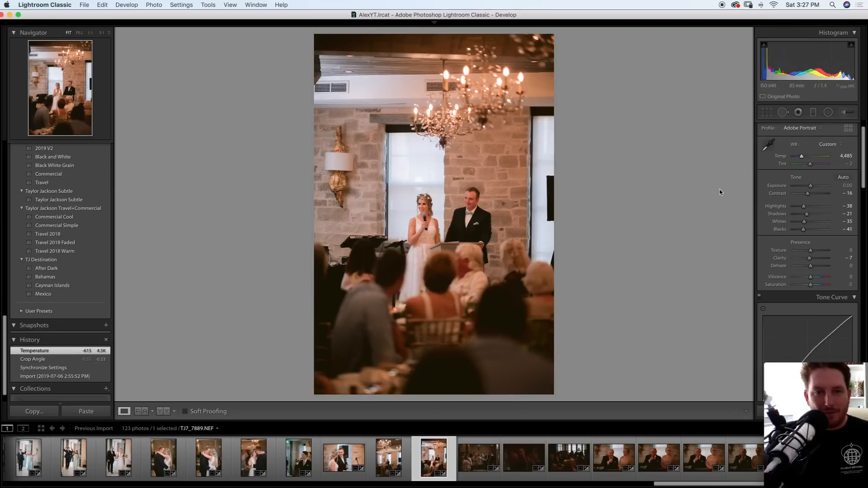
Set Exposure +0.70 and Blacks −46 on TJ7_7908.NEF, the seated guests laughing
{"action": "key", "text": "Right"}
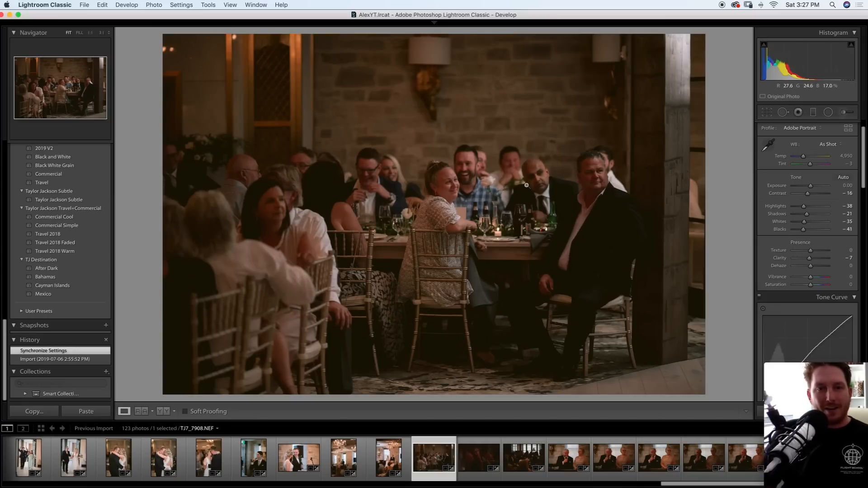
{"action": "left_click_drag", "start_coordinate": [810, 186], "coordinate": [815, 186]}
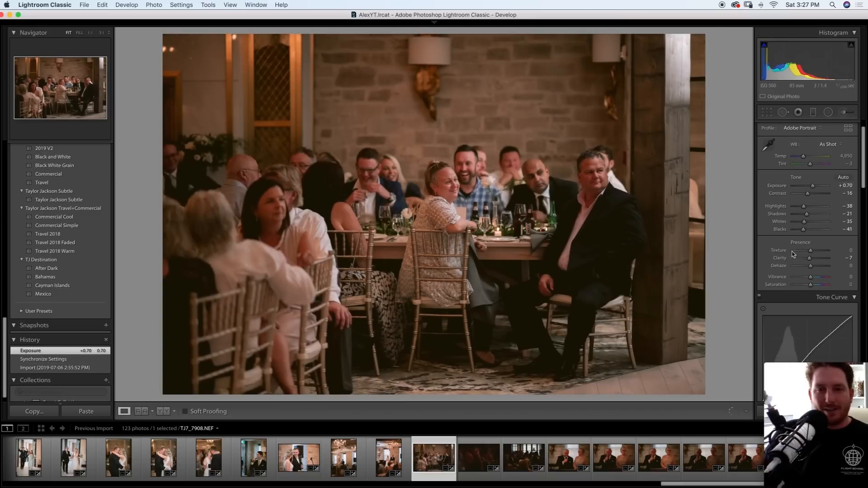
{"action": "left_click_drag", "start_coordinate": [803, 232], "coordinate": [803, 232]}
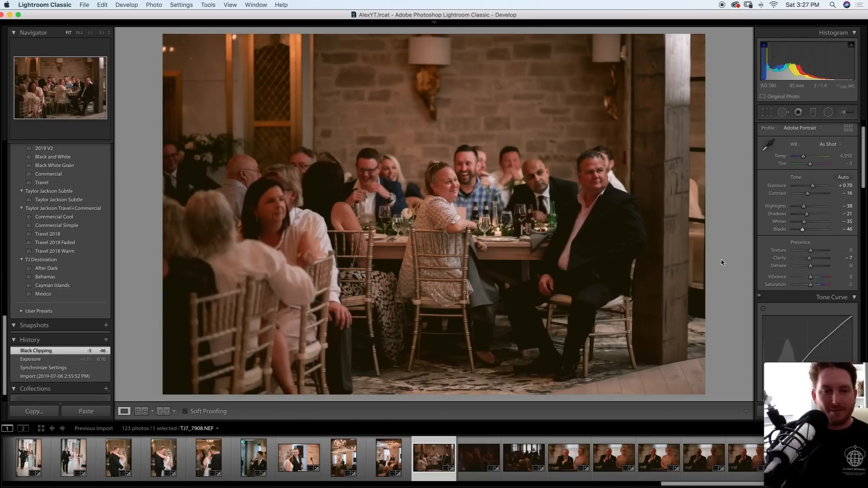
Sample the white balance of TJ7_7926.NEF from the woman's black top and set Exposure +2.25 and Blacks −49
{"action": "key", "text": "Right"}
{"action": "left_click_drag", "start_coordinate": [811, 186], "coordinate": [820, 189]}
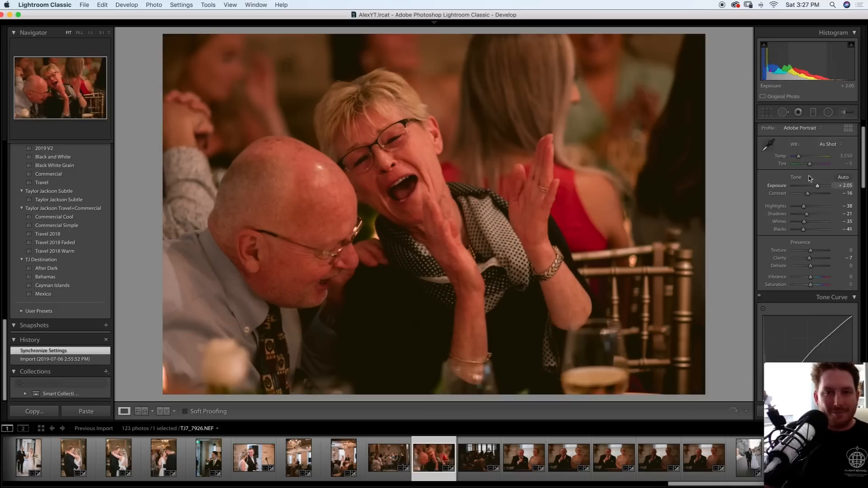
{"action": "key", "text": "w"}
{"action": "left_click", "coordinate": [511, 355]}
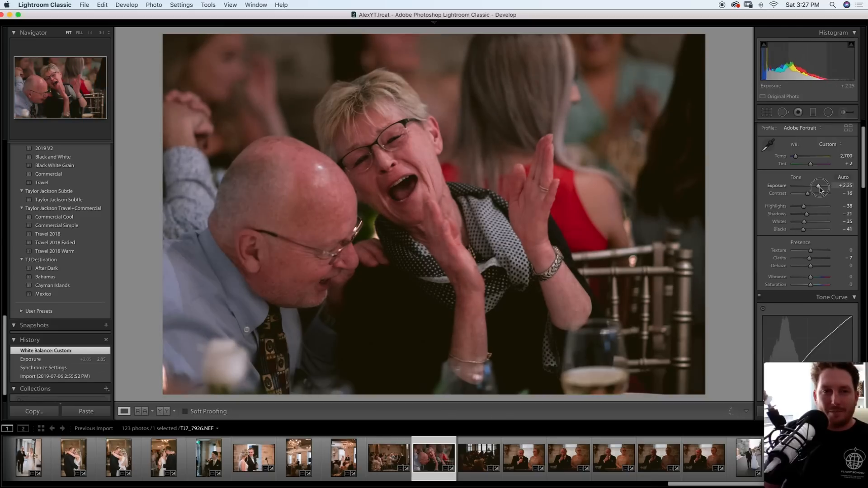
{"action": "left_click_drag", "start_coordinate": [821, 190], "coordinate": [821, 190]}
{"action": "left_click_drag", "start_coordinate": [804, 230], "coordinate": [804, 233]}
{"action": "left_click_drag", "start_coordinate": [803, 233], "coordinate": [802, 231]}
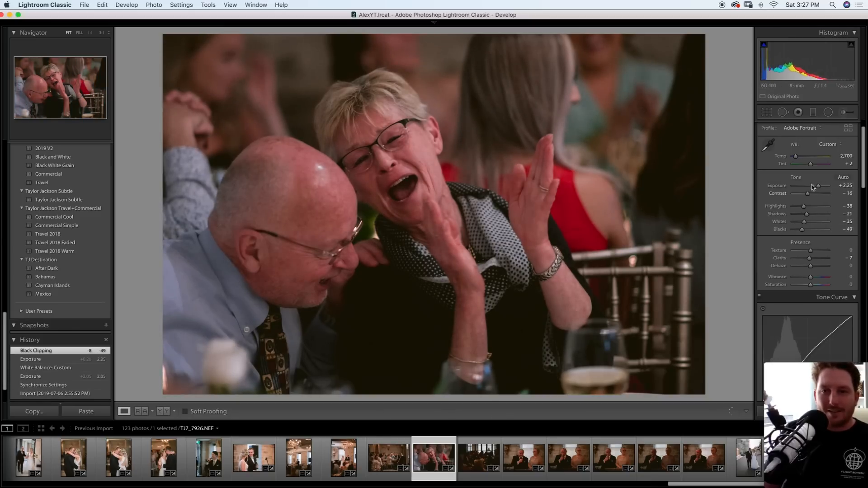
Try Tint −3 and the Auto white balance with Tint −4 on TJ7_7926.NEF
{"action": "left_click_drag", "start_coordinate": [809, 165], "coordinate": [811, 165]}
{"action": "left_click", "coordinate": [828, 144]}
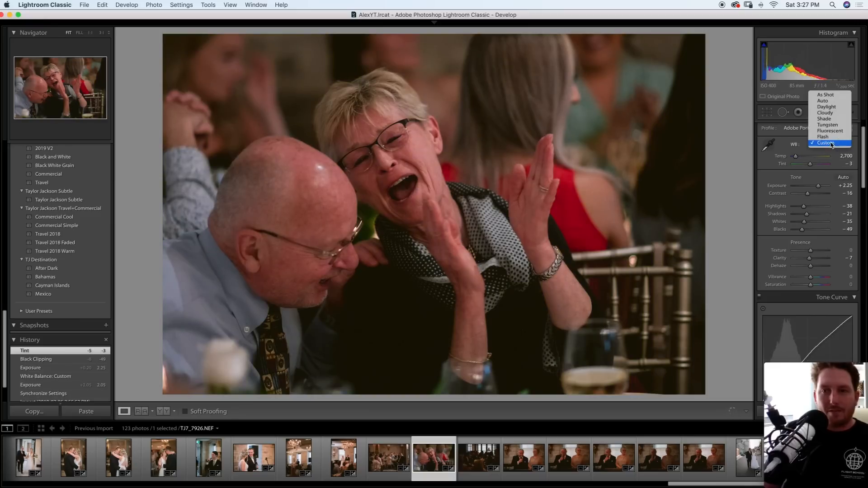
{"action": "left_click", "coordinate": [821, 105]}
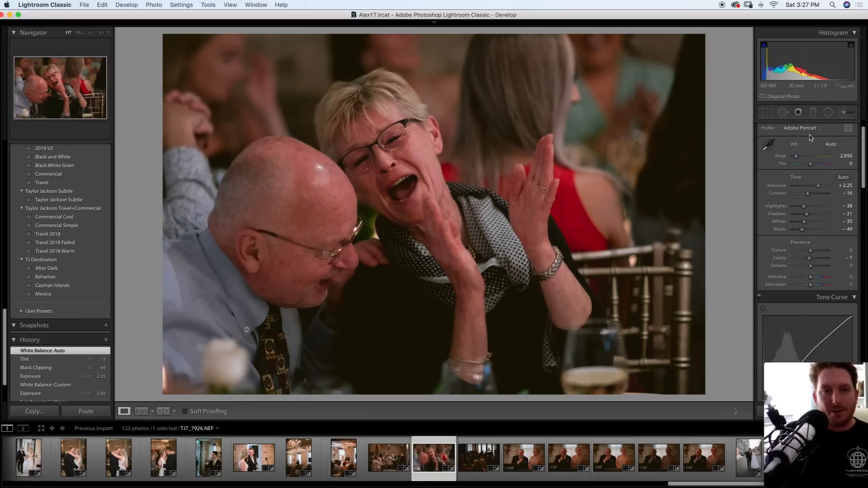
{"action": "left_click_drag", "start_coordinate": [811, 165], "coordinate": [810, 166]}
Resample the white balance of TJ7_7926.NEF from the woman's black sleeve and raise Exposure to +2.95
{"action": "left_click", "coordinate": [768, 145]}
{"action": "left_click", "coordinate": [378, 296]}
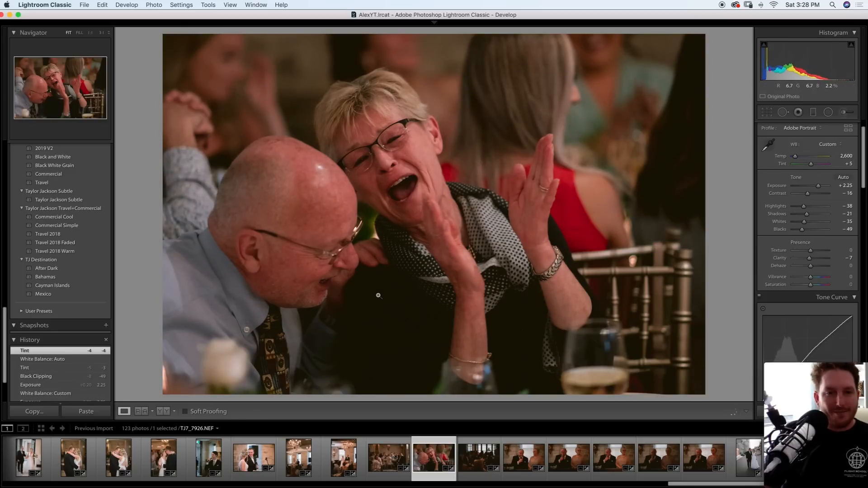
{"action": "left_click_drag", "start_coordinate": [818, 186], "coordinate": [821, 186]}
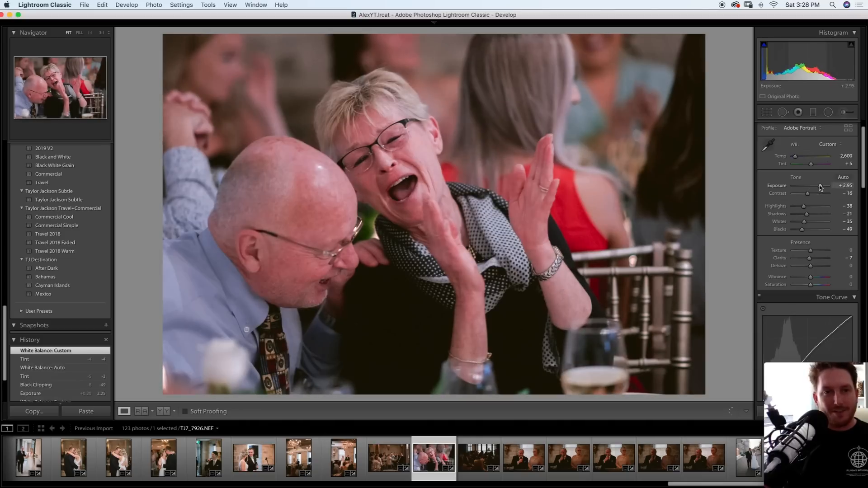
Convert TJ7_7926.NEF with the Black White Grain preset at Exposure +2.55, and open the next photo
{"action": "left_click", "coordinate": [68, 166]}
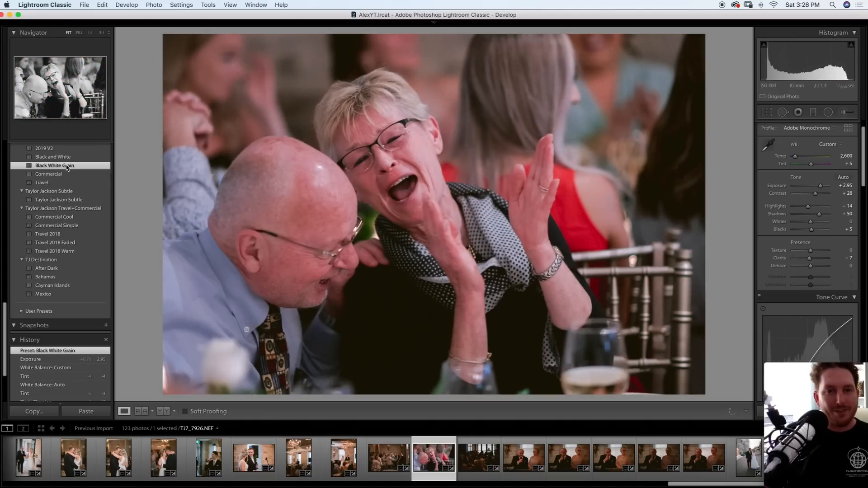
{"action": "left_click_drag", "start_coordinate": [821, 186], "coordinate": [819, 186]}
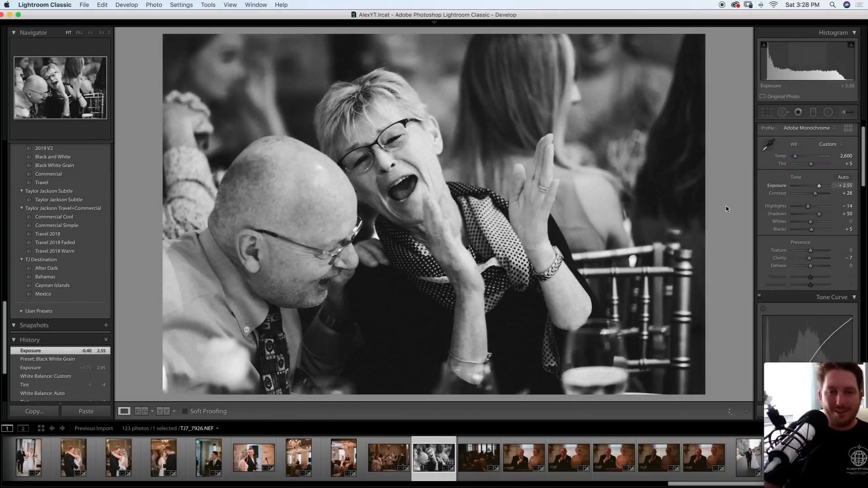
{"action": "key", "text": "Right"}
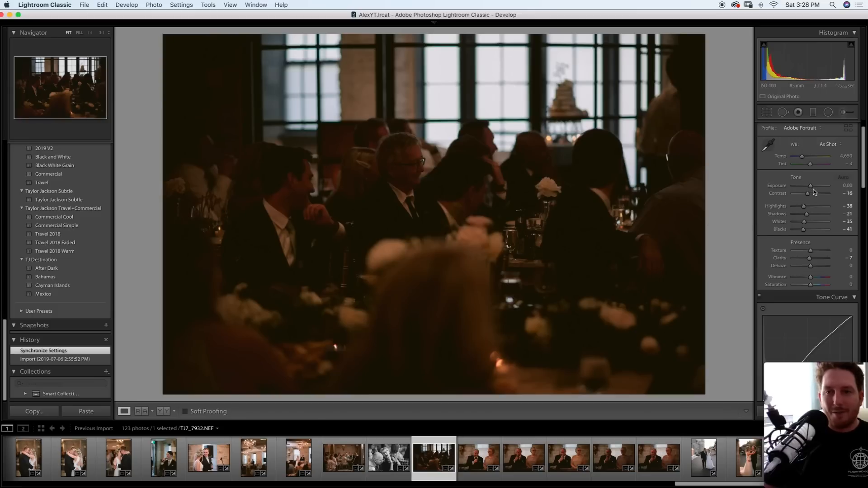
On TJ7_7932.NEF, set Exposure +2.85, sample white balance from the grey-haired man's shirt and set Temp 2,955, and open the next photo
{"action": "left_click_drag", "start_coordinate": [811, 186], "coordinate": [822, 189]}
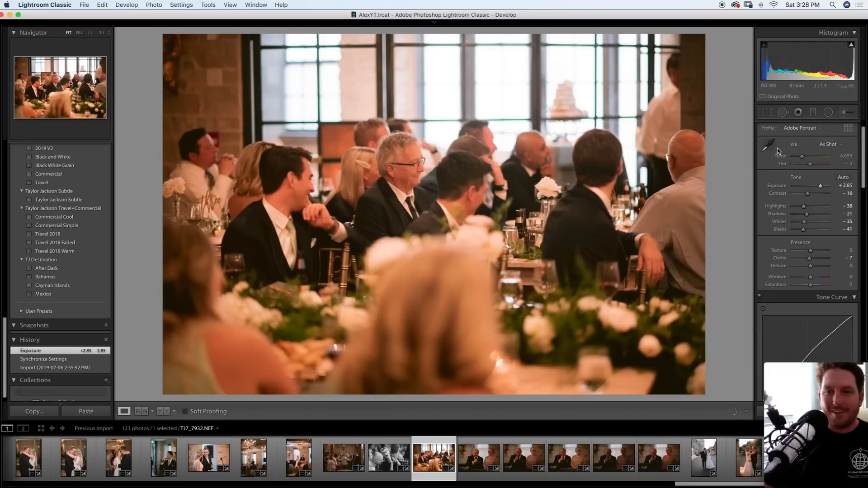
{"action": "key", "text": "w"}
{"action": "left_click", "coordinate": [400, 193]}
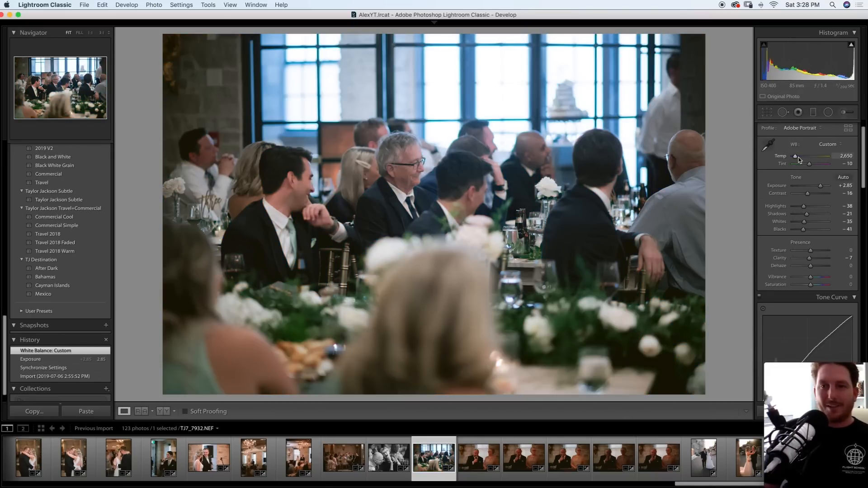
{"action": "left_click_drag", "start_coordinate": [797, 157], "coordinate": [797, 157]}
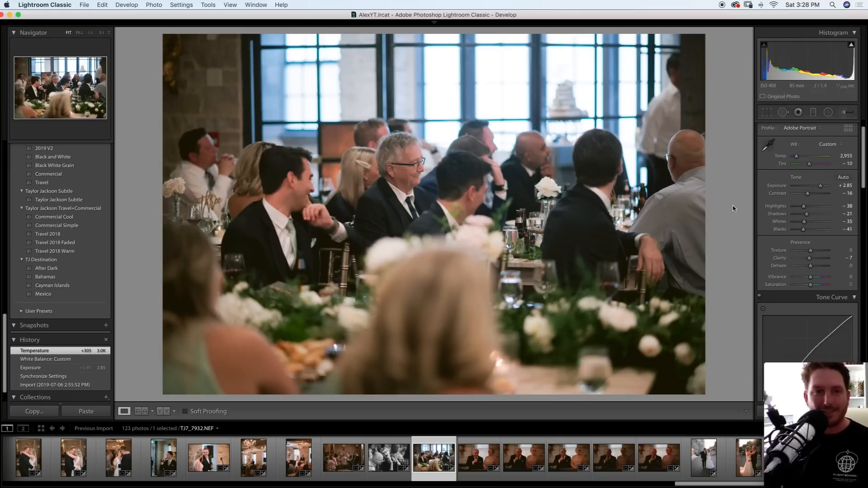
{"action": "key", "text": "Right"}
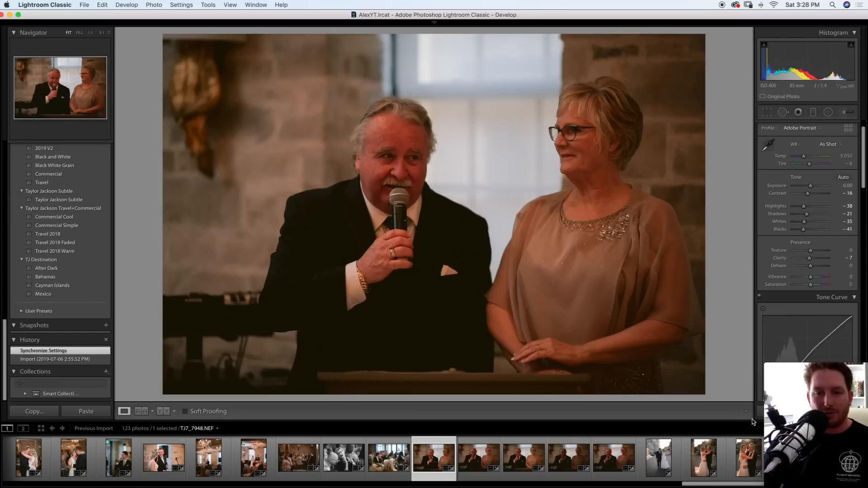
Paste the TJ7_7932.NEF settings onto TJ7_7948.NEF, set Exposure +1.50 and sample the white balance from the microphone area and finally the man's black jacket
{"action": "key", "text": "super+shift+v"}
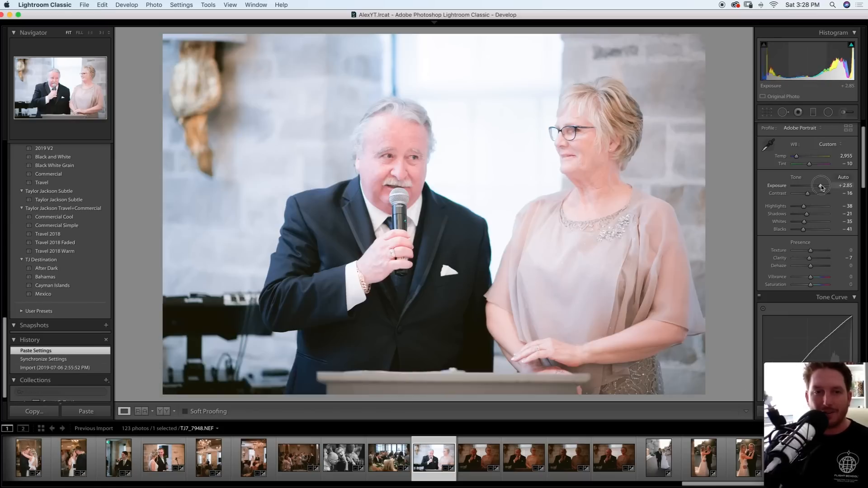
{"action": "left_click_drag", "start_coordinate": [822, 187], "coordinate": [817, 188]}
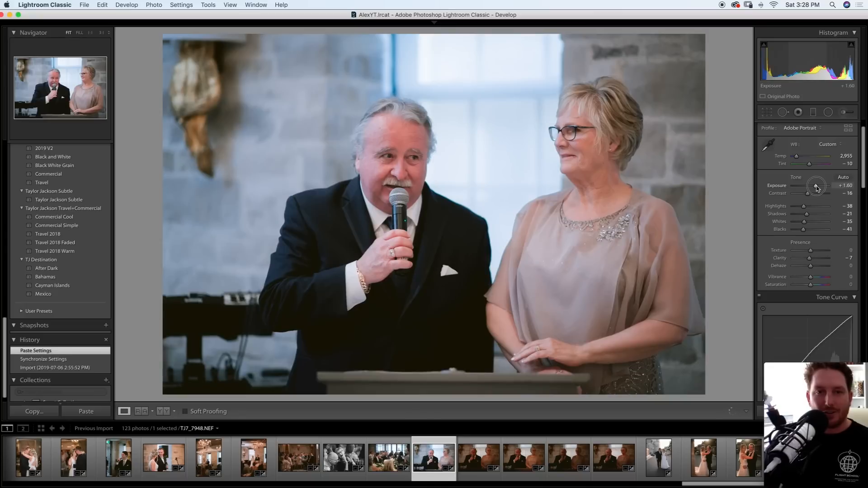
{"action": "left_click", "coordinate": [768, 145]}
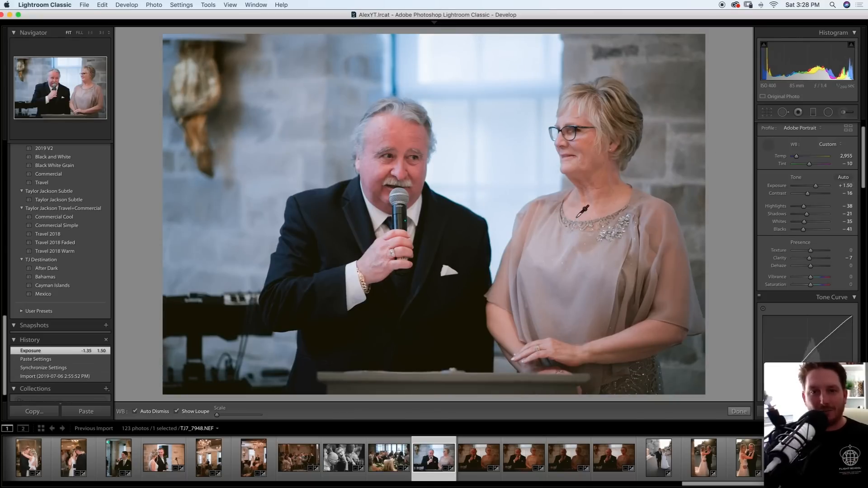
{"action": "left_click", "coordinate": [412, 222]}
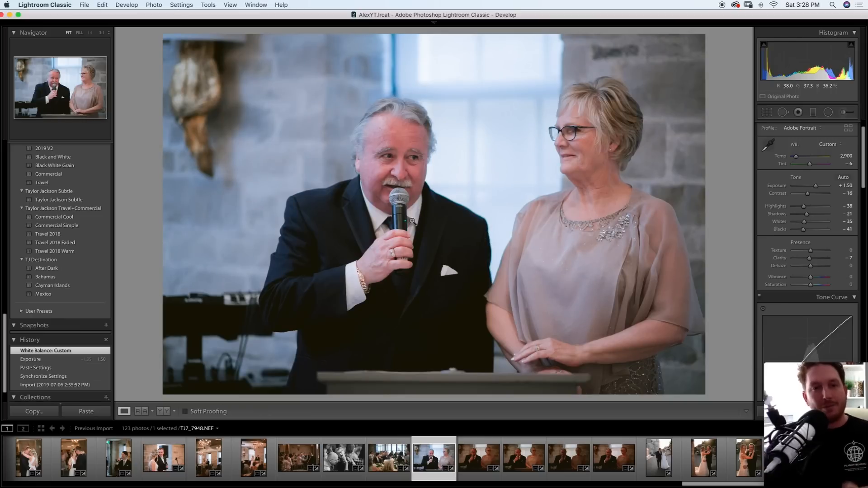
{"action": "left_click", "coordinate": [768, 144]}
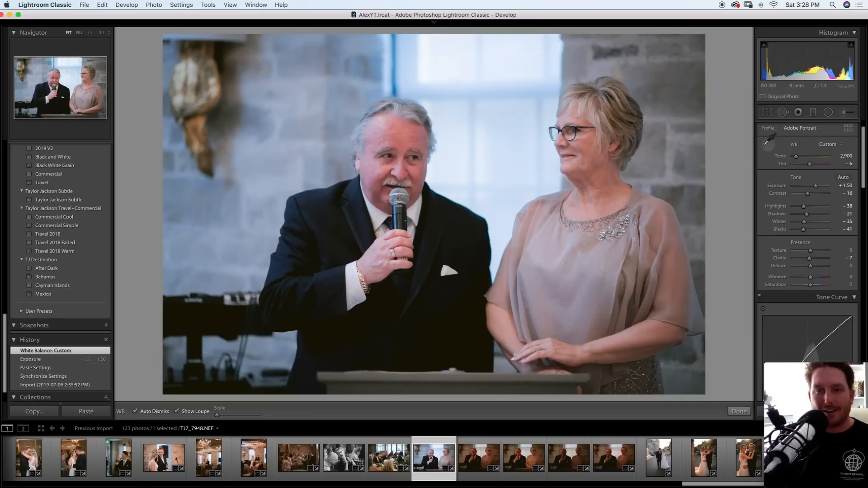
{"action": "left_click", "coordinate": [432, 214]}
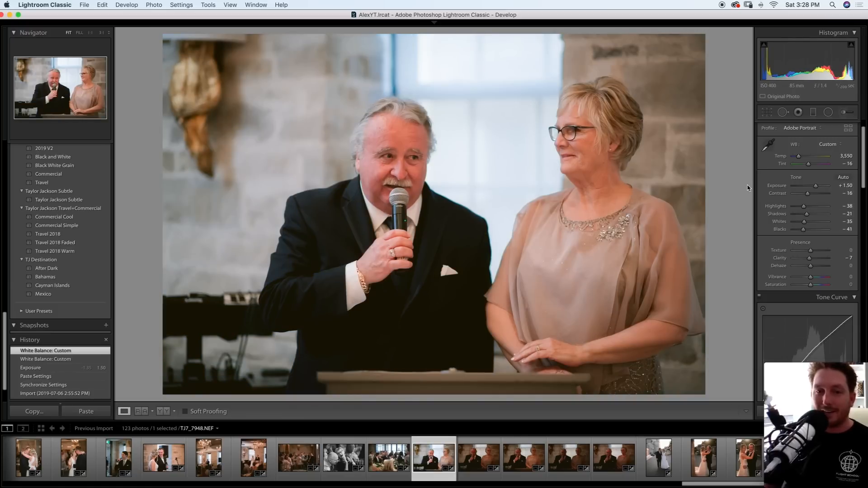
Look through the remaining dark speech photos of the man and woman at the podium, and return to TJ7_7948.NEF
{"action": "key", "text": "Right"}
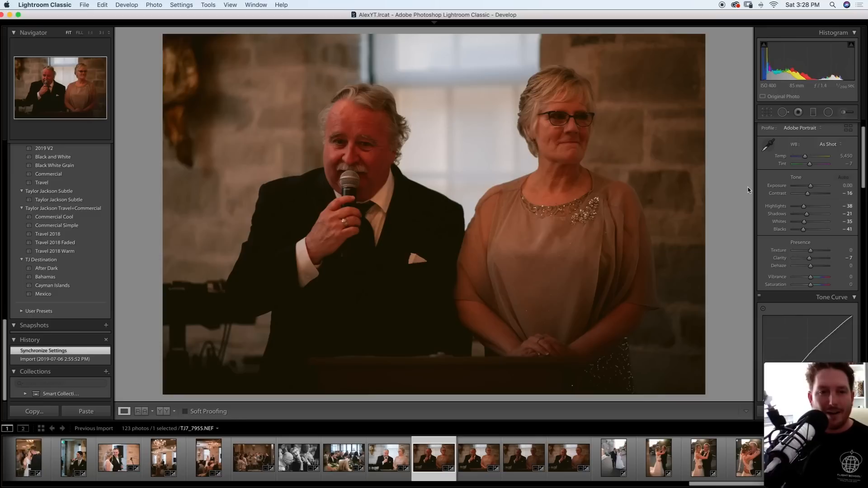
{"action": "key", "text": "Right"}
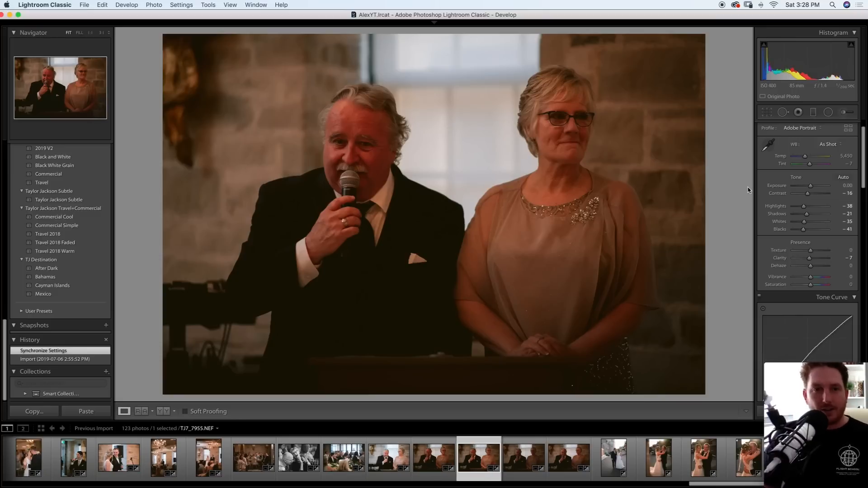
{"action": "key", "text": "Right"}
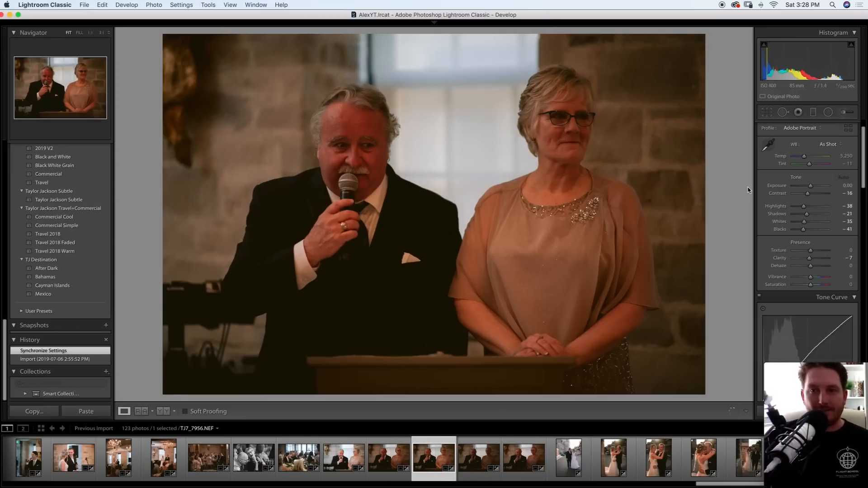
{"action": "key", "text": "Right"}
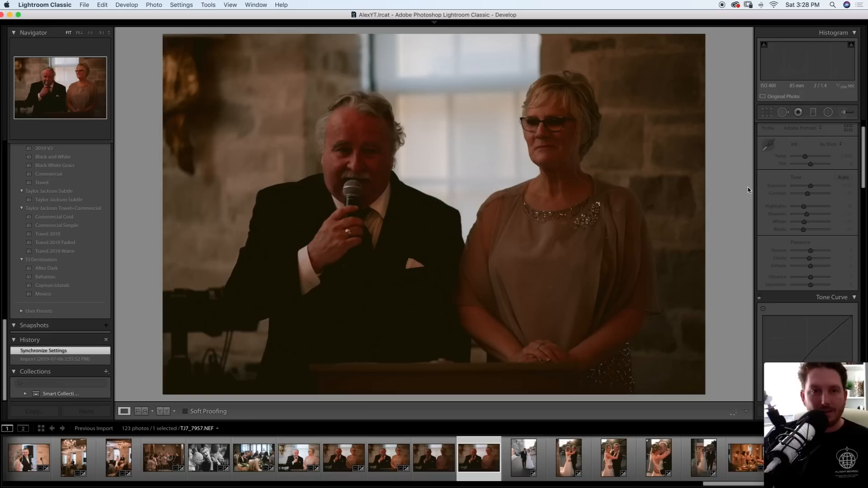
{"action": "key", "text": "Right"}
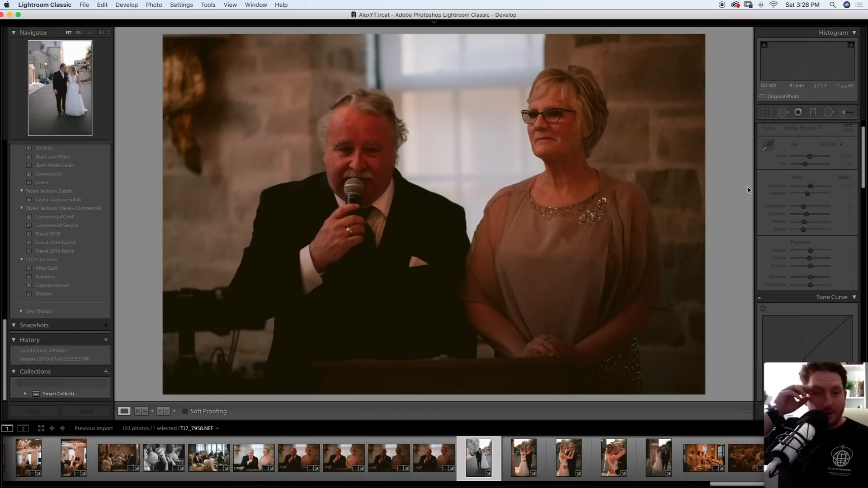
{"action": "key", "text": "Left"}
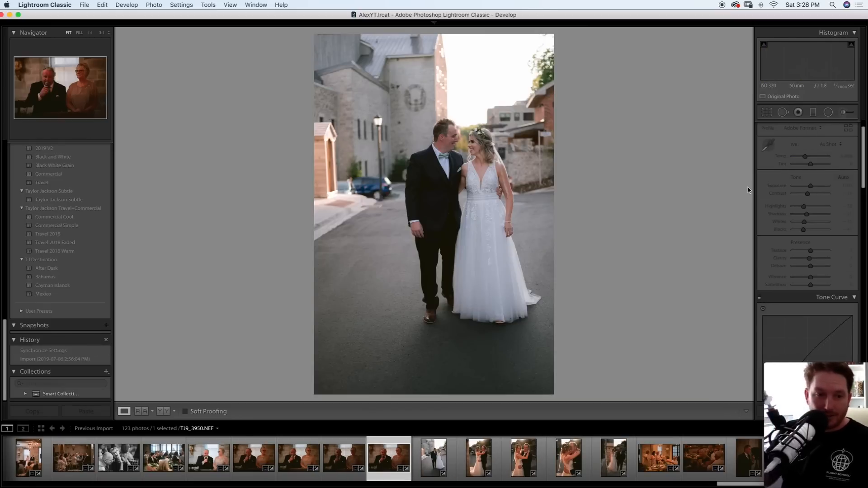
{"action": "key", "text": "Left"}
{"action": "key", "text": "Left"}
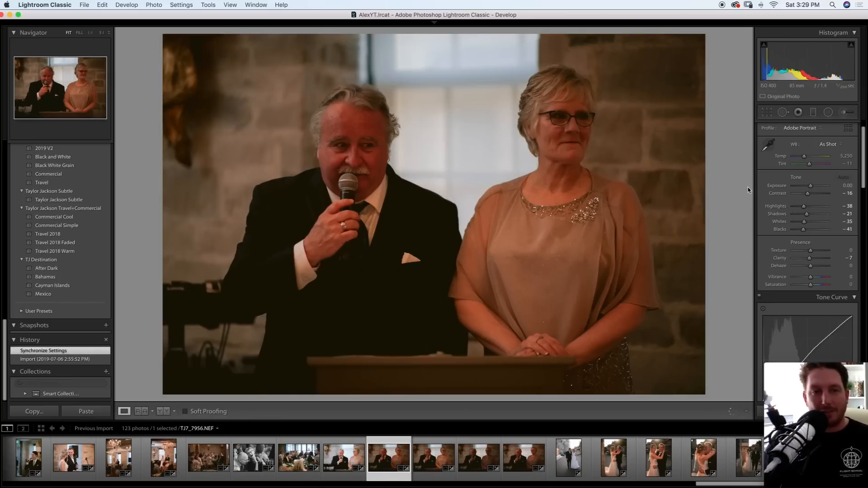
{"action": "key", "text": "Left"}
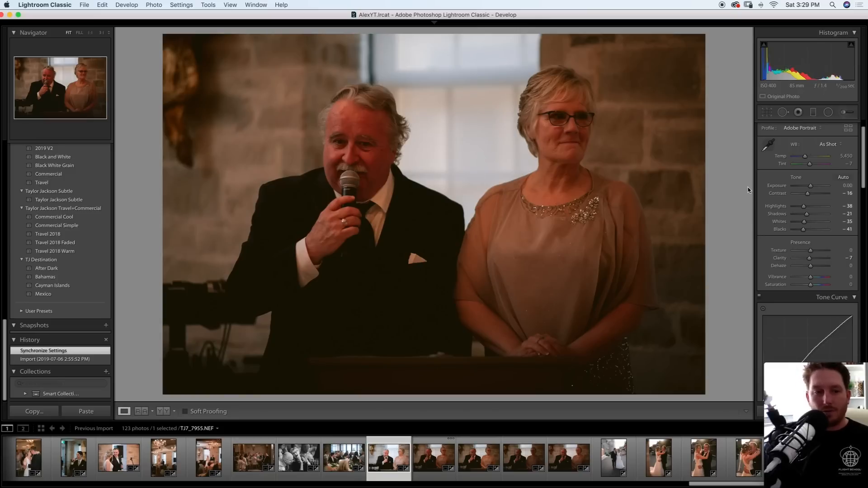
{"action": "key", "text": "Left"}
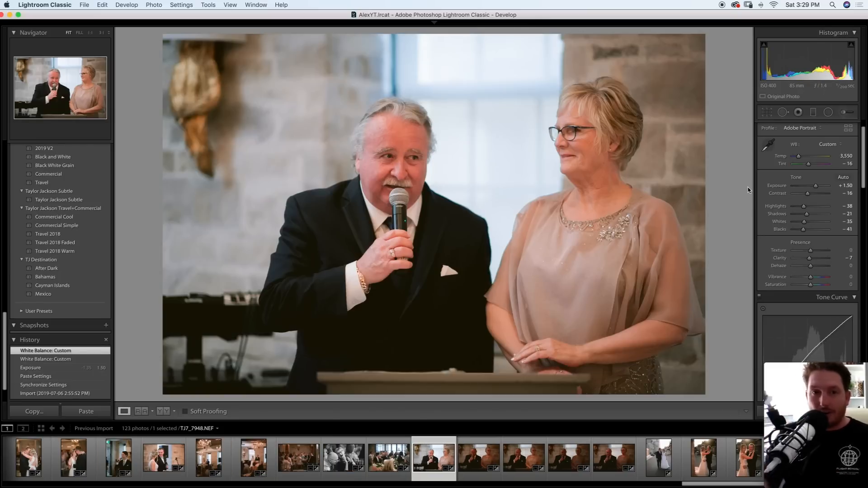
Raise the Exposure of TJ7_7948.NEF to about +1.60 and skip past the other speech photos to the street portrait TJ9_3950.NEF
{"action": "left_click_drag", "start_coordinate": [816, 186], "coordinate": [818, 189]}
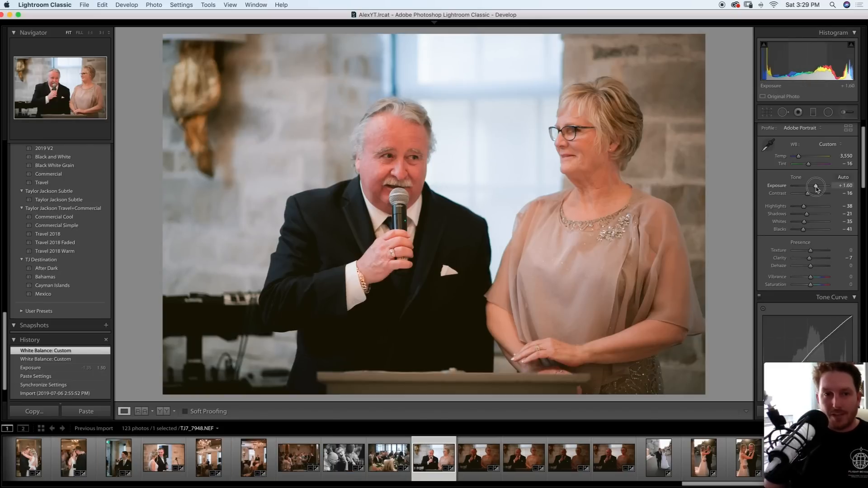
{"action": "key", "text": "Right"}
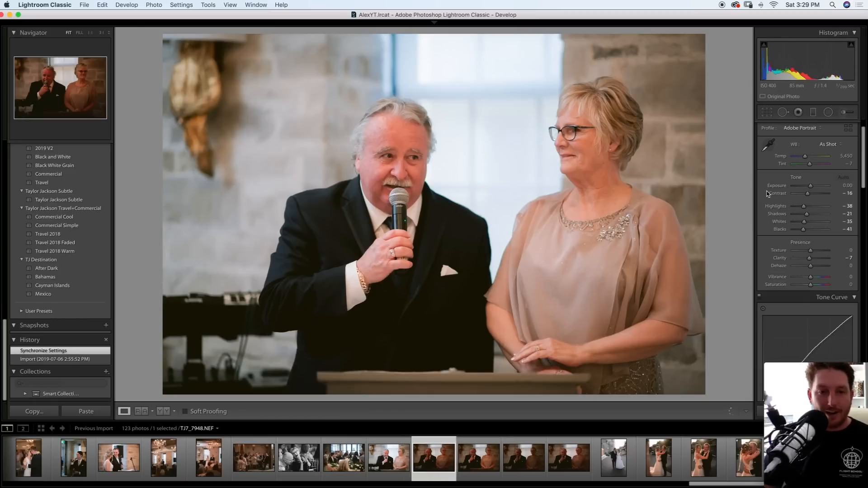
{"action": "key", "text": "Right"}
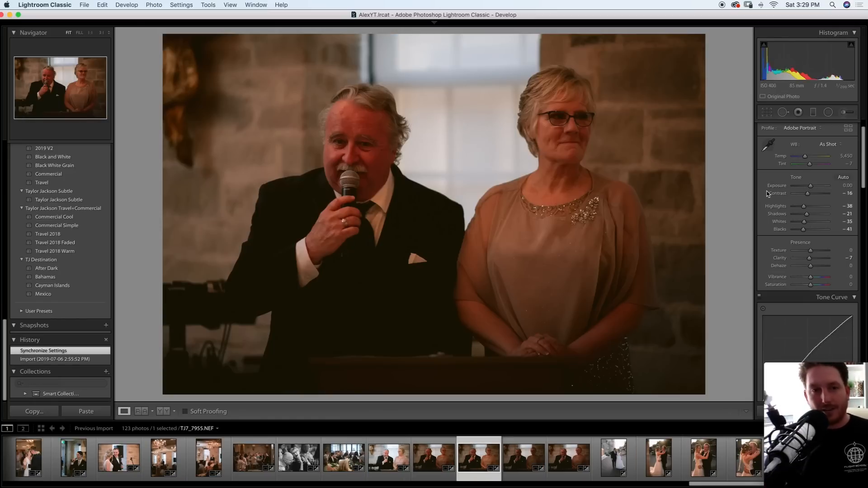
{"action": "key", "text": "Right"}
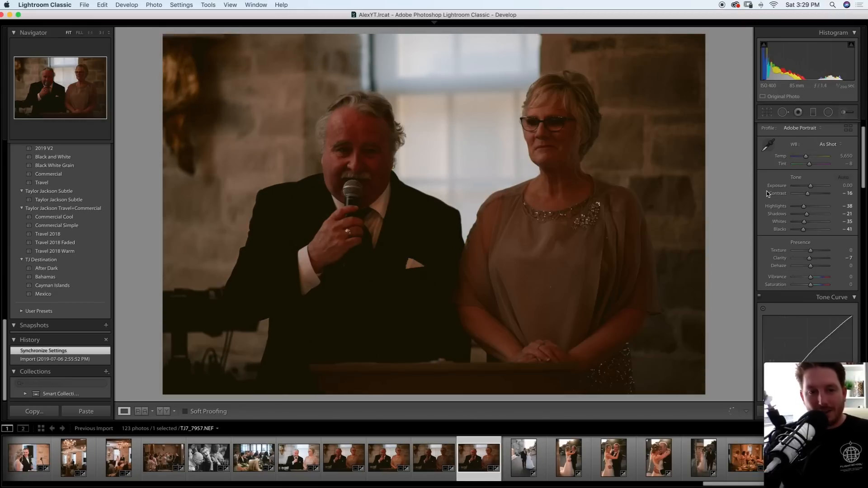
{"action": "key", "text": "Right"}
{"action": "key", "text": "Right"}
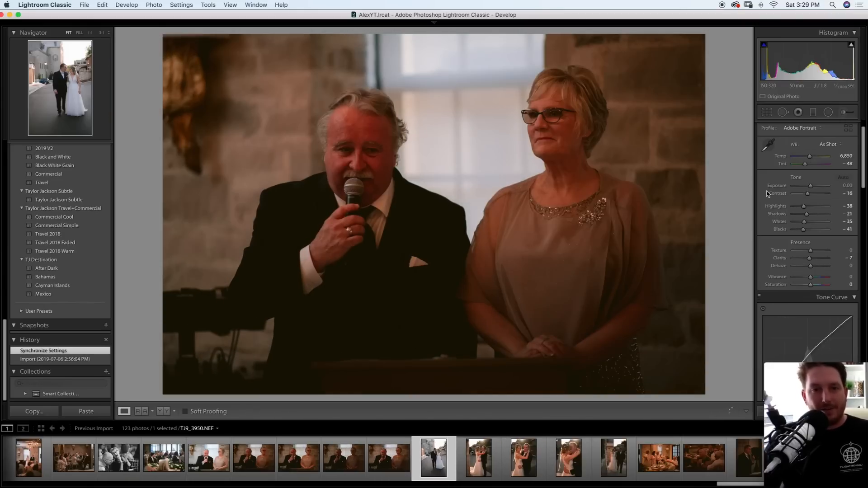
Set Exposure +0.50, Blacks −55 and Temp 7,301 on TJ9_3950.NEF, and open the next photo
{"action": "scroll", "coordinate": [768, 193], "scroll_direction": "up", "scroll_amount": 3}
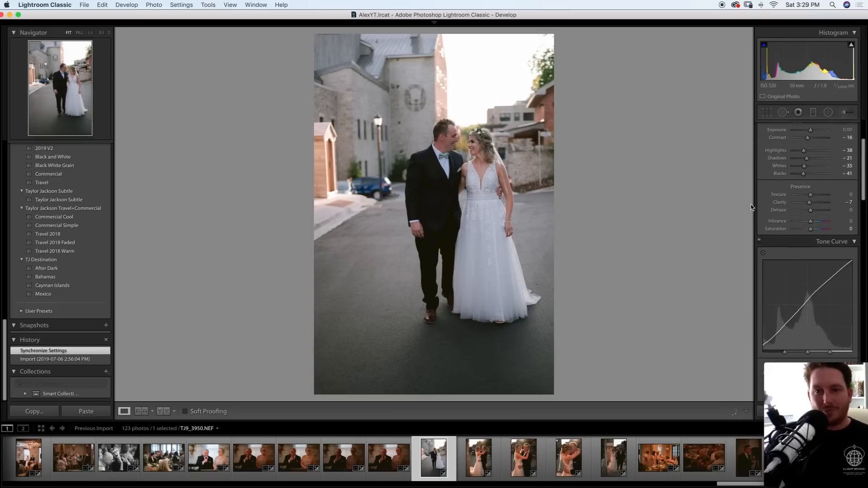
{"action": "left_click_drag", "start_coordinate": [810, 212], "coordinate": [812, 212]}
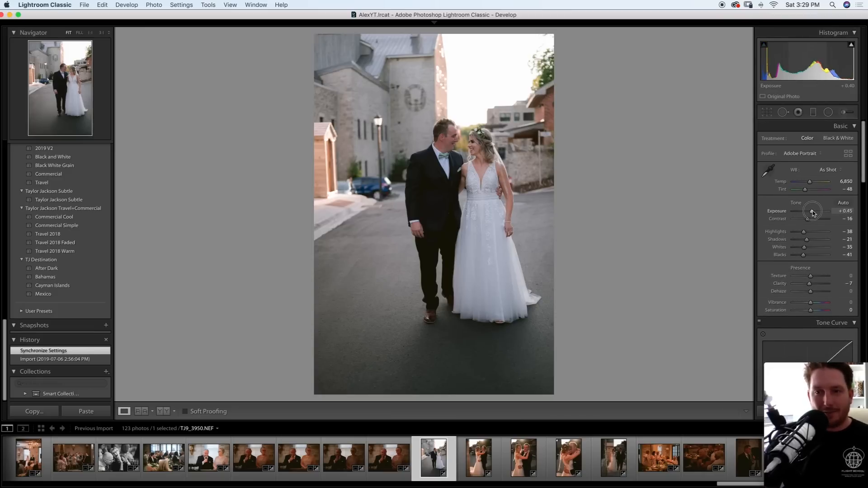
{"action": "left_click_drag", "start_coordinate": [804, 255], "coordinate": [802, 258]}
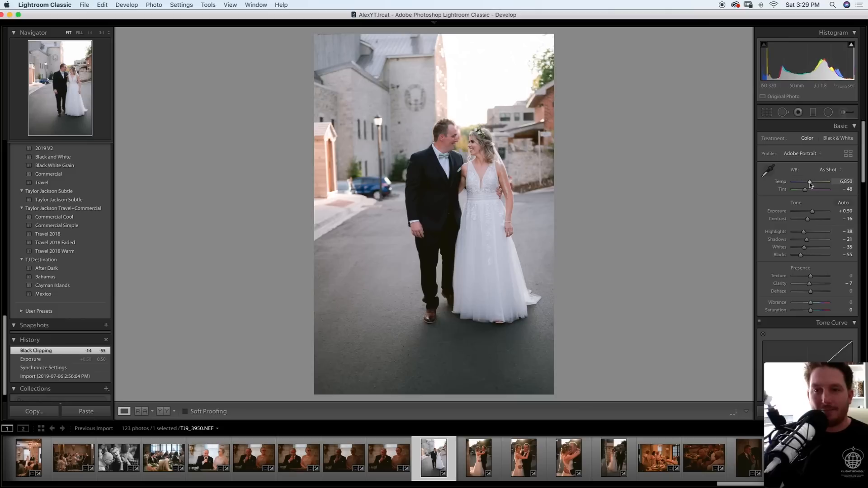
{"action": "key", "text": "Right"}
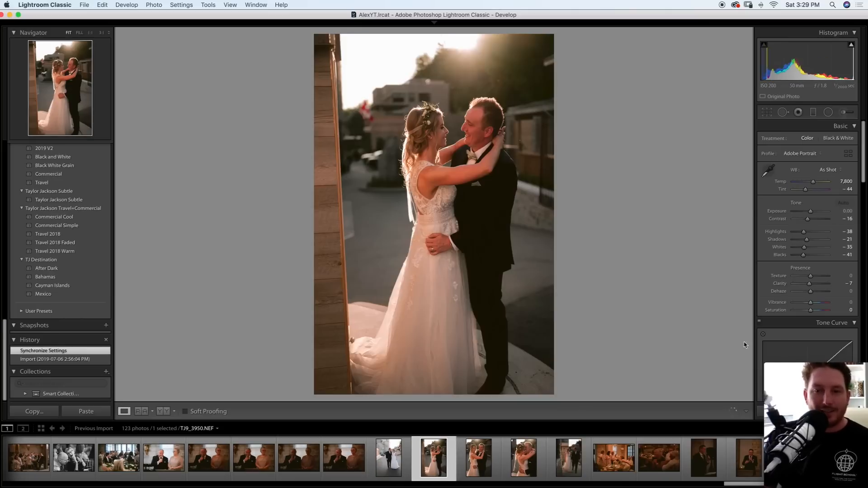
Paste the TJ9_3950.NEF settings onto TJ9_3972.NEF and set Exposure +0.80 and Blacks −63
{"action": "key", "text": "super+shift+v"}
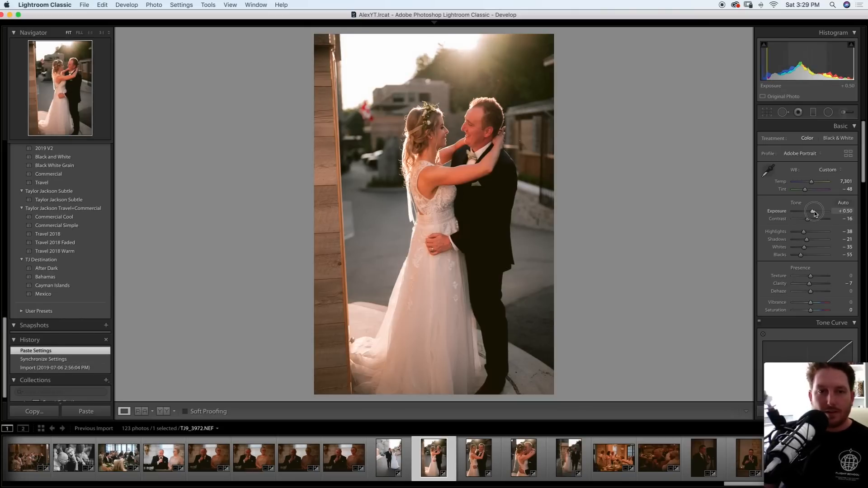
{"action": "left_click_drag", "start_coordinate": [815, 213], "coordinate": [817, 214]}
{"action": "left_click_drag", "start_coordinate": [800, 255], "coordinate": [799, 254]}
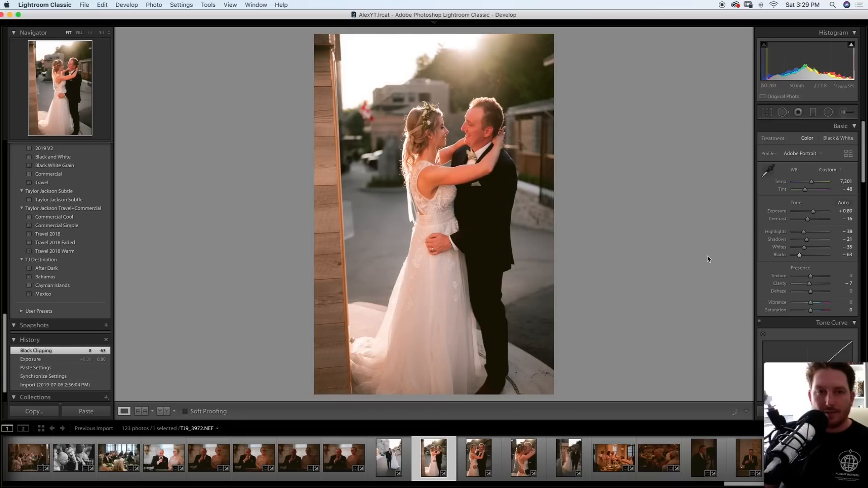
Straighten TJ9_3972.NEF automatically to an angle of 0.86, and open the next photo
{"action": "left_click", "coordinate": [767, 112]}
{"action": "left_click", "coordinate": [841, 156]}
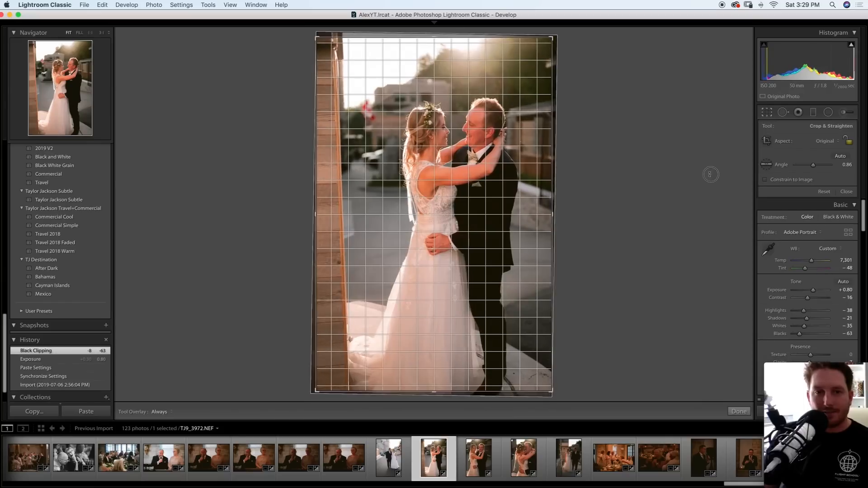
{"action": "key", "text": "r"}
{"action": "key", "text": "Right"}
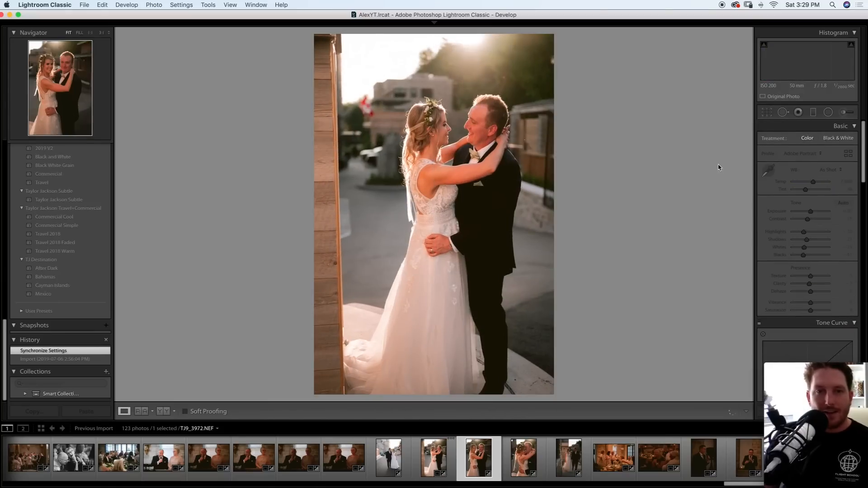
Set Exposure +1.10 on TJ9_3987.NEF, sample the white balance from the bride's lace dress, and open the next photo
{"action": "left_click_drag", "start_coordinate": [810, 211], "coordinate": [814, 211]}
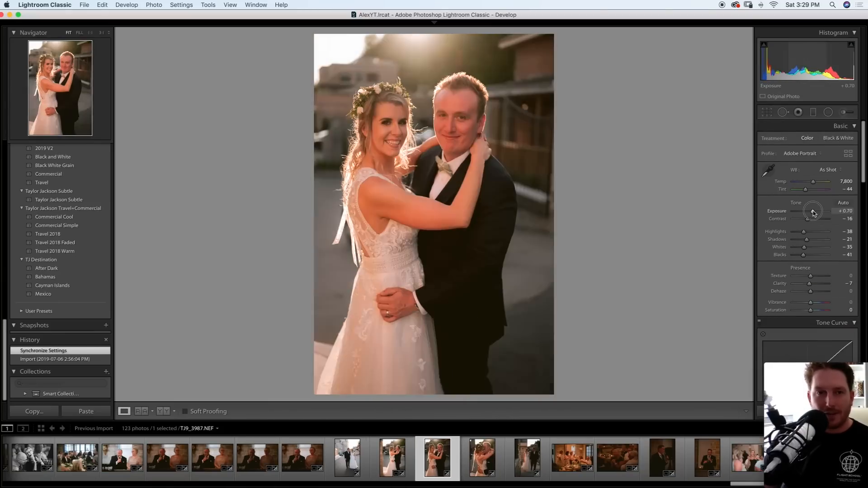
{"action": "left_click", "coordinate": [768, 170]}
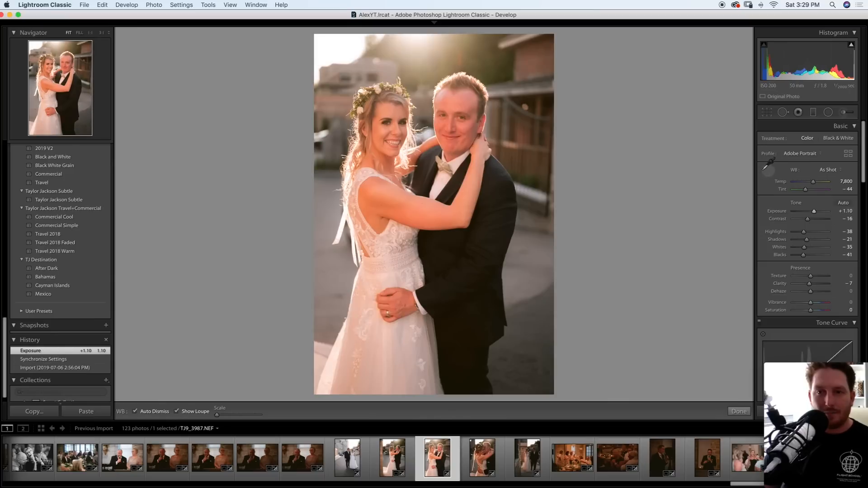
{"action": "left_click", "coordinate": [383, 244]}
{"action": "left_click_drag", "start_coordinate": [814, 211], "coordinate": [807, 184]}
{"action": "key", "text": "Right"}
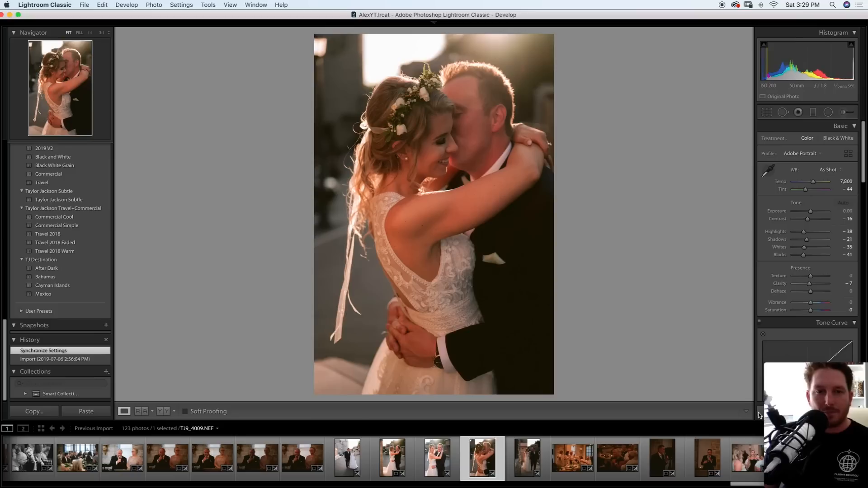
Paste the previous photo's settings onto TJ9_4009.NEF, warm its Temp to 6,497, and open the next photo
{"action": "key", "text": "super+shift+v"}
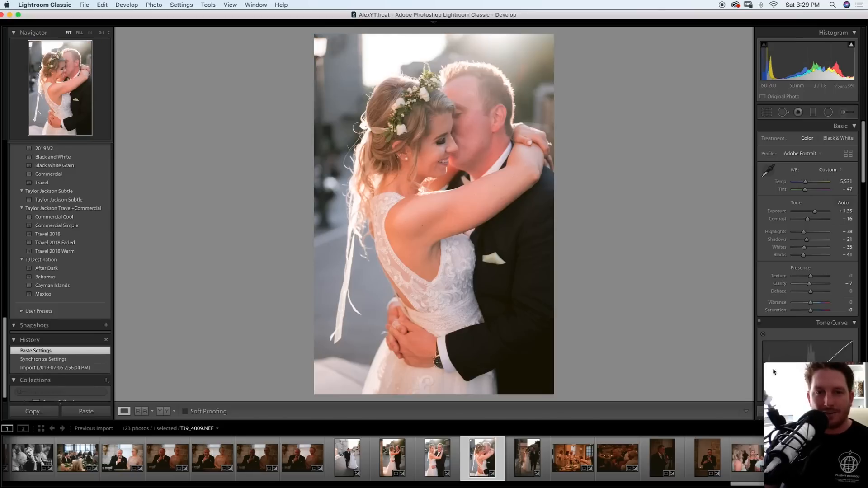
{"action": "left_click_drag", "start_coordinate": [805, 182], "coordinate": [810, 183]}
{"action": "key", "text": "Right"}
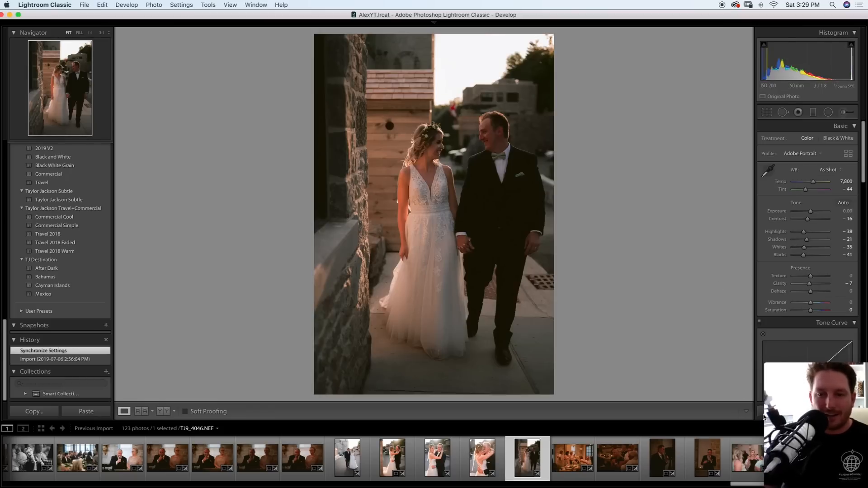
Paste the TJ9_4009.NEF settings onto TJ9_4046.NEF, set Temp 7,020, and open the next photo
{"action": "key", "text": "super+shift+v"}
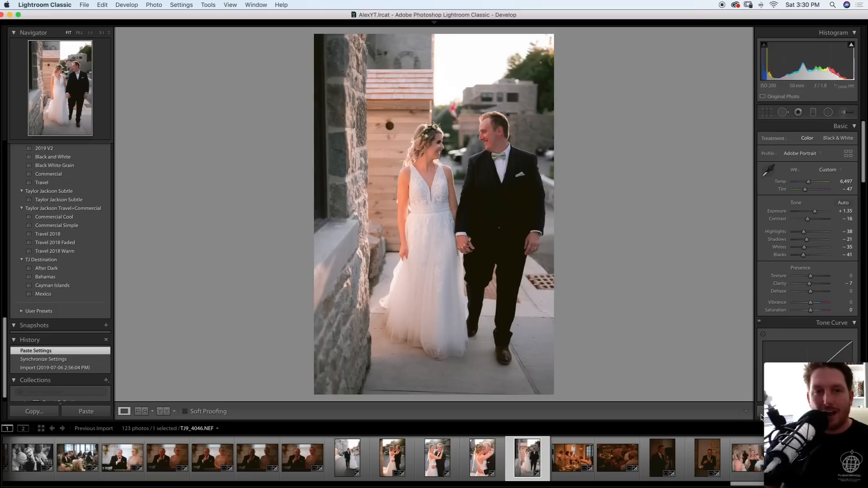
{"action": "left_click_drag", "start_coordinate": [814, 185], "coordinate": [817, 186]}
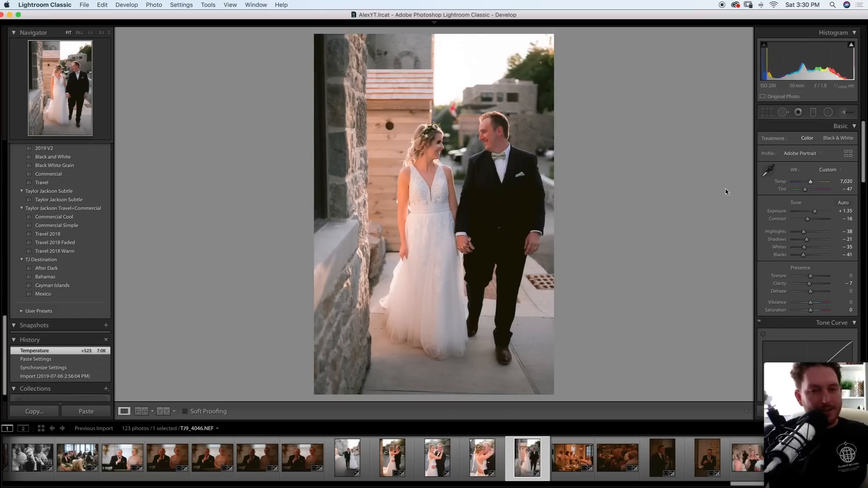
{"action": "key", "text": "Right"}
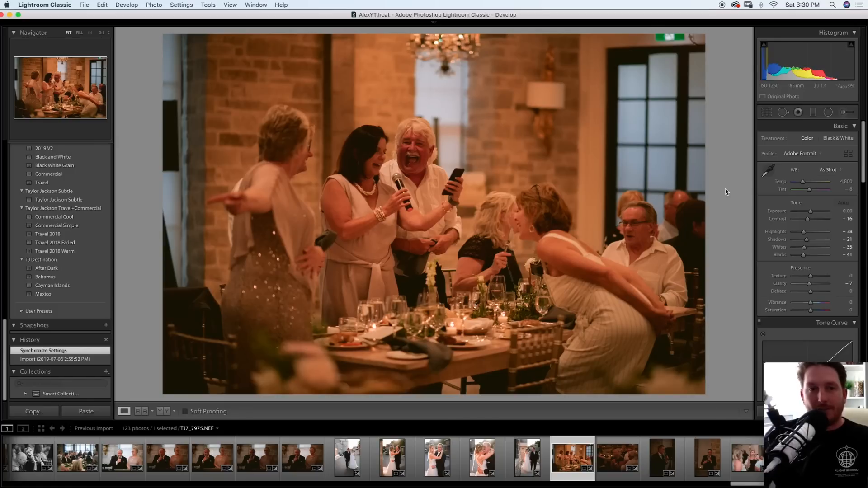
Sample TJ7_7975.NEF's white balance from the laughing man's white shirt, set Exposure +1.65 and Temp 2,953, and open the next photo
{"action": "left_click", "coordinate": [768, 170]}
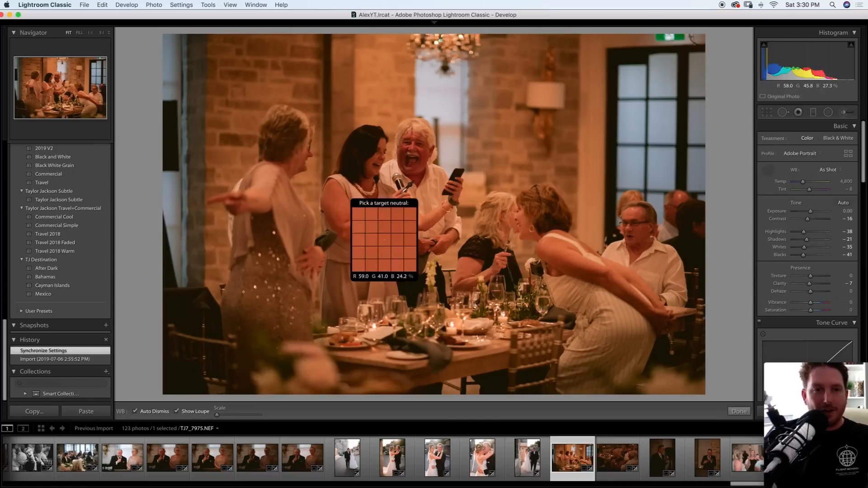
{"action": "left_click", "coordinate": [417, 199]}
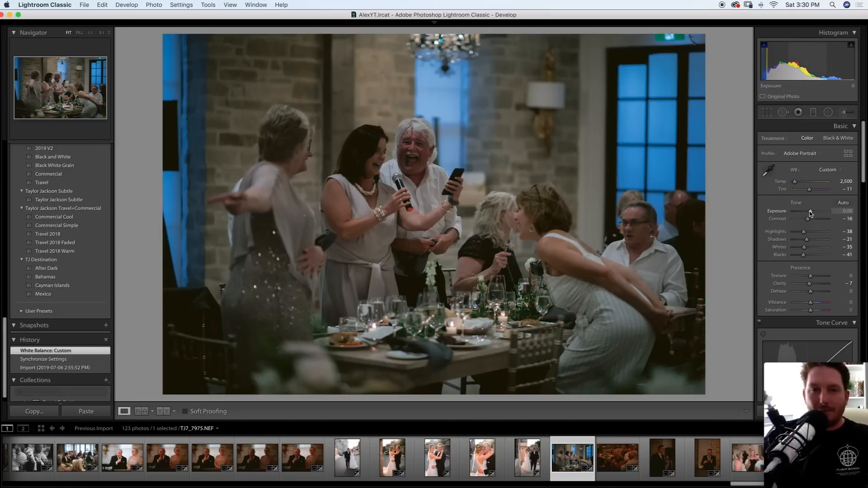
{"action": "left_click_drag", "start_coordinate": [813, 213], "coordinate": [817, 211]}
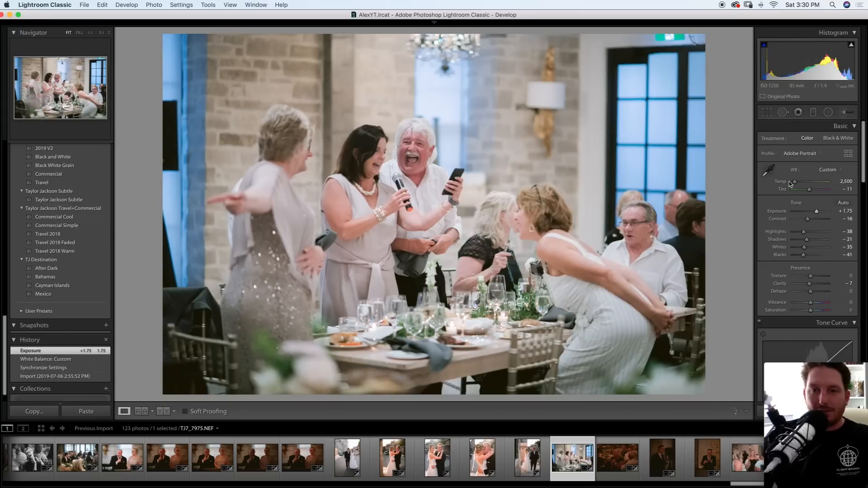
{"action": "left_click_drag", "start_coordinate": [796, 185], "coordinate": [798, 185]}
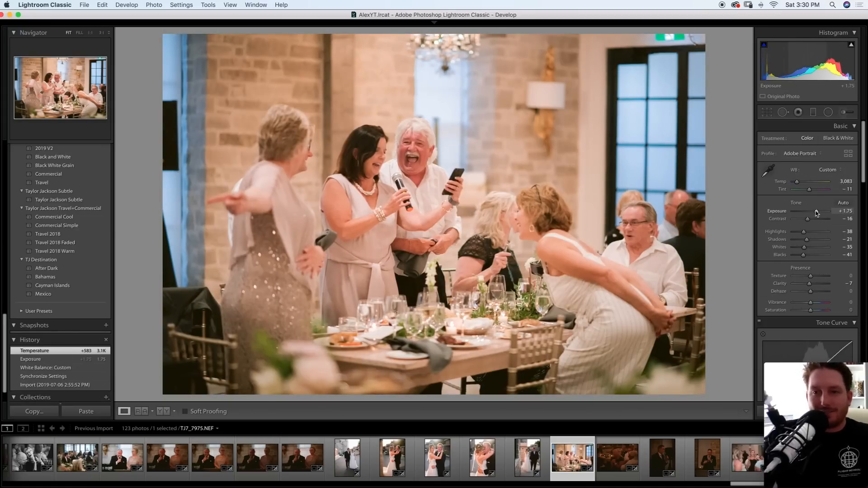
{"action": "left_click_drag", "start_coordinate": [817, 213], "coordinate": [816, 212]}
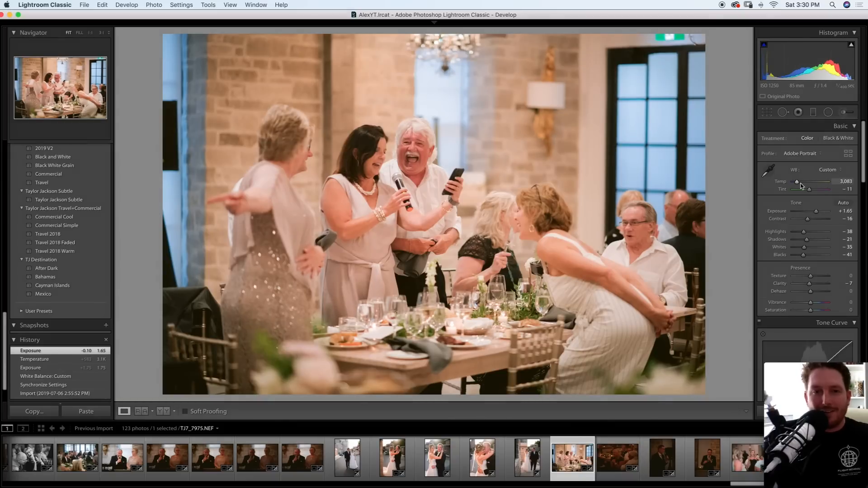
{"action": "left_click_drag", "start_coordinate": [798, 185], "coordinate": [796, 184]}
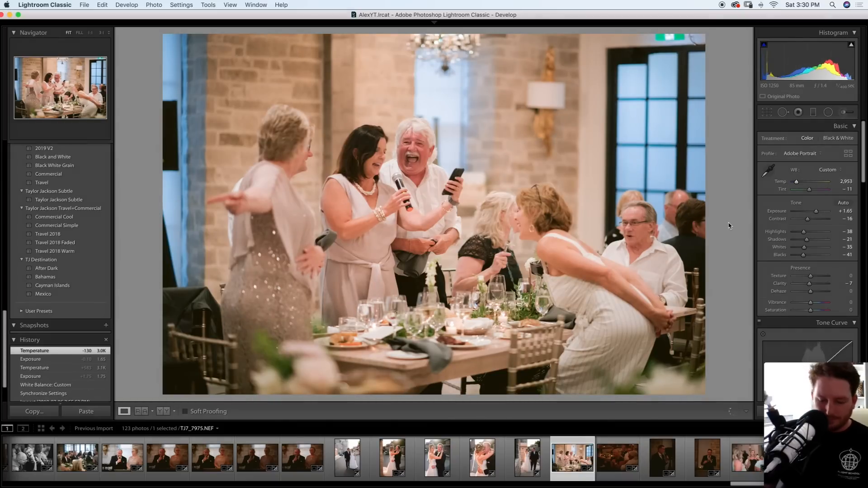
{"action": "key", "text": "Right"}
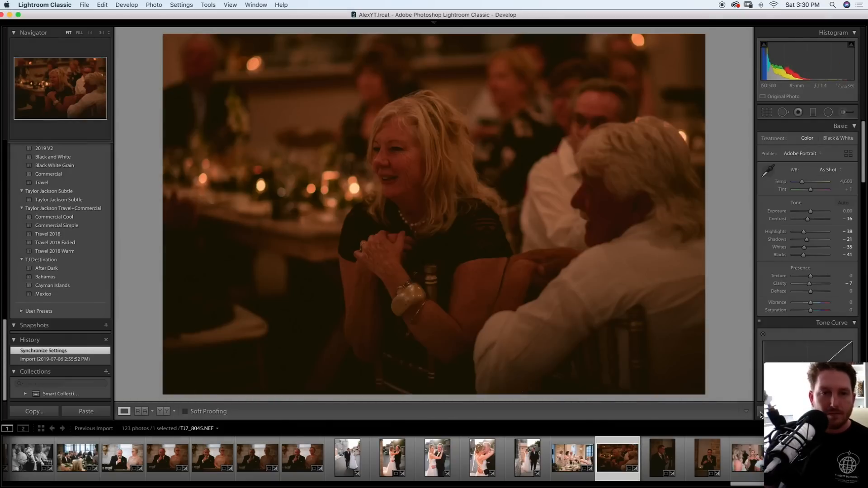
Paste the TJ7_7975.NEF settings onto TJ7_8045.NEF, set Exposure +2.20, and open the next photo
{"action": "key", "text": "super+shift+v"}
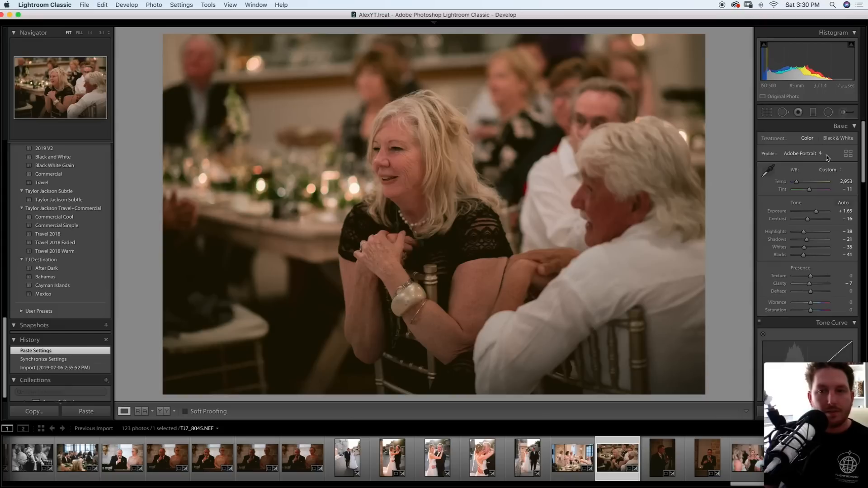
{"action": "left_click_drag", "start_coordinate": [817, 211], "coordinate": [819, 211]}
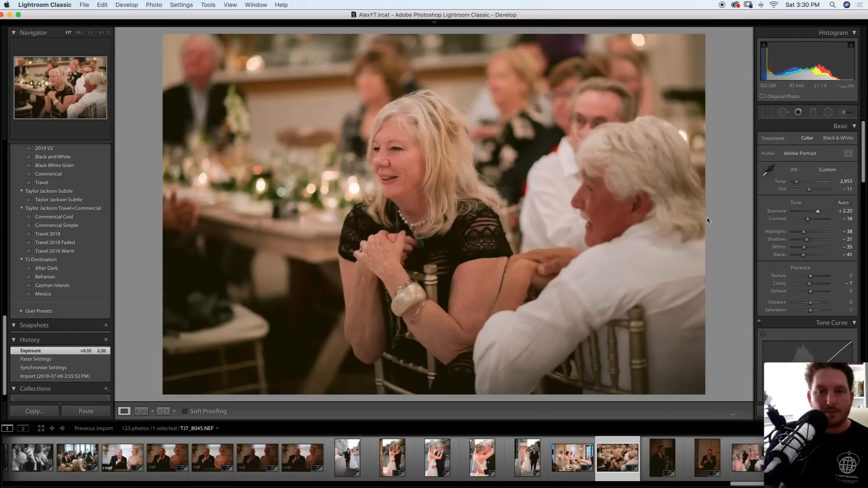
{"action": "key", "text": "Right"}
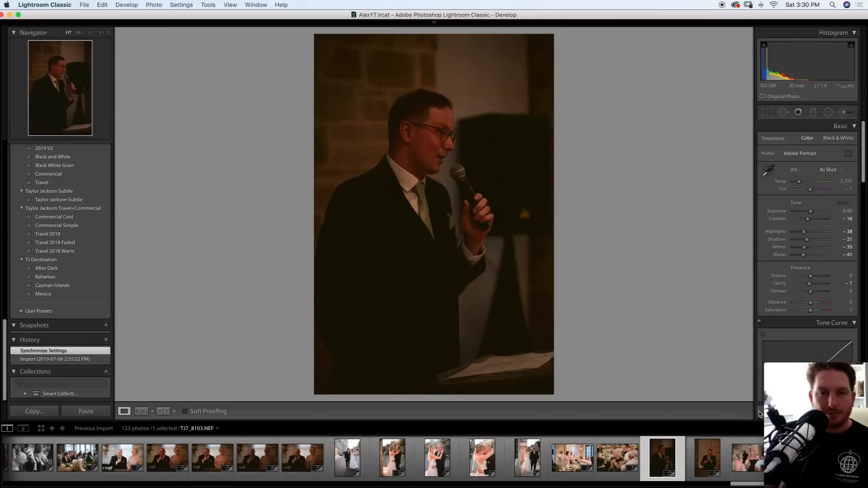
Paste the TJ7_8045.NEF settings onto TJ7_8103.NEF, heal away the yellow logo on the black loudspeaker, and open the next photo
{"action": "key", "text": "super+shift+v"}
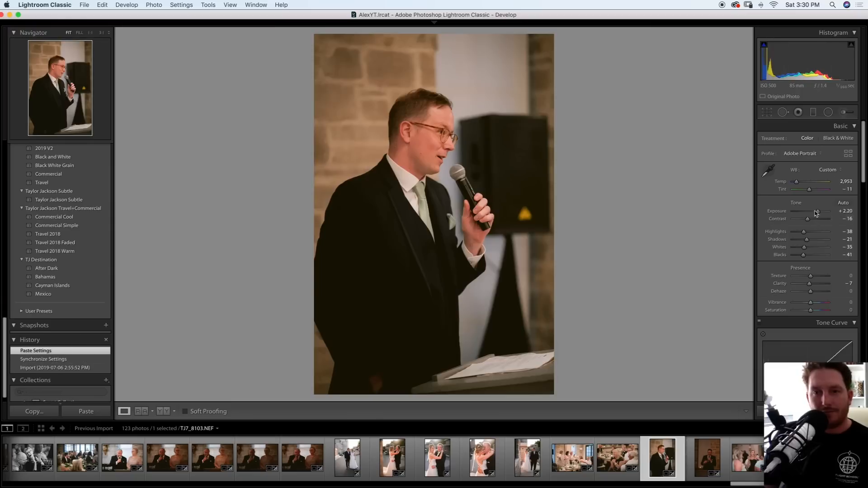
{"action": "key", "text": "Right"}
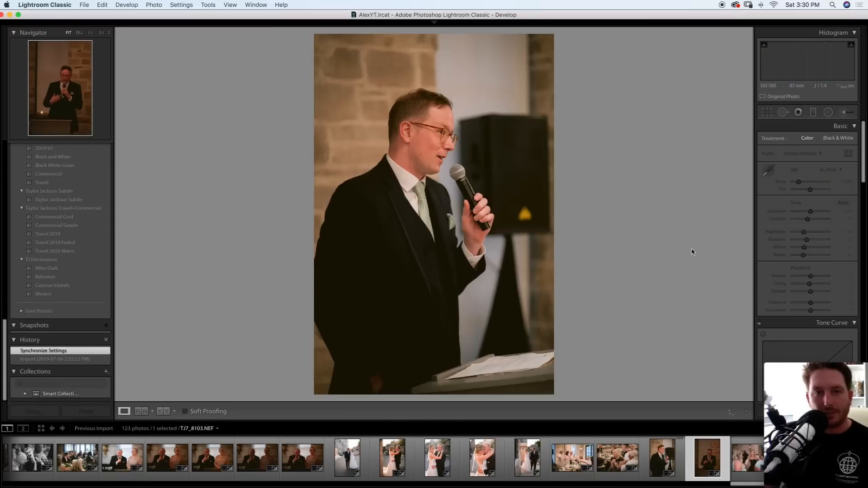
{"action": "key", "text": "super+shift+v"}
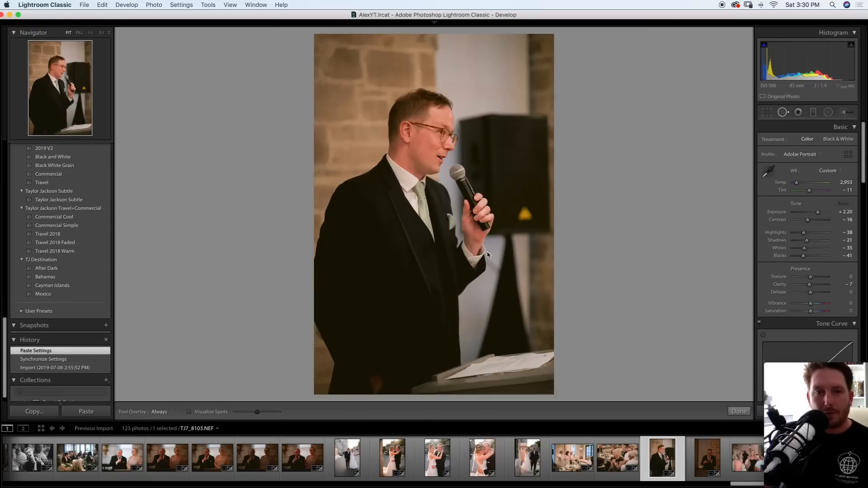
{"action": "left_click", "coordinate": [784, 112]}
{"action": "left_click", "coordinate": [524, 213]}
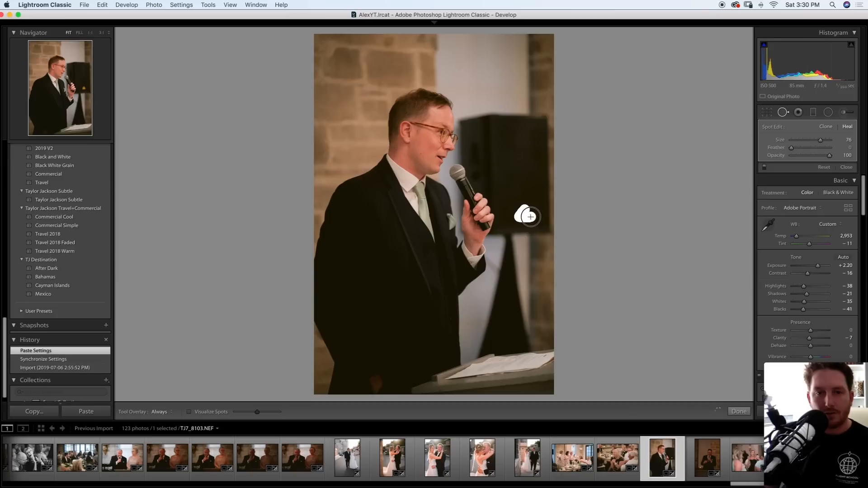
{"action": "left_click", "coordinate": [783, 112]}
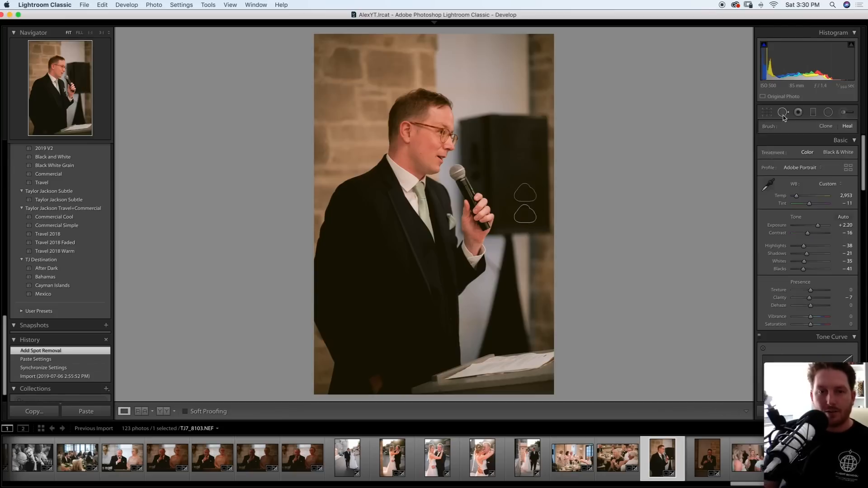
{"action": "key", "text": "Right"}
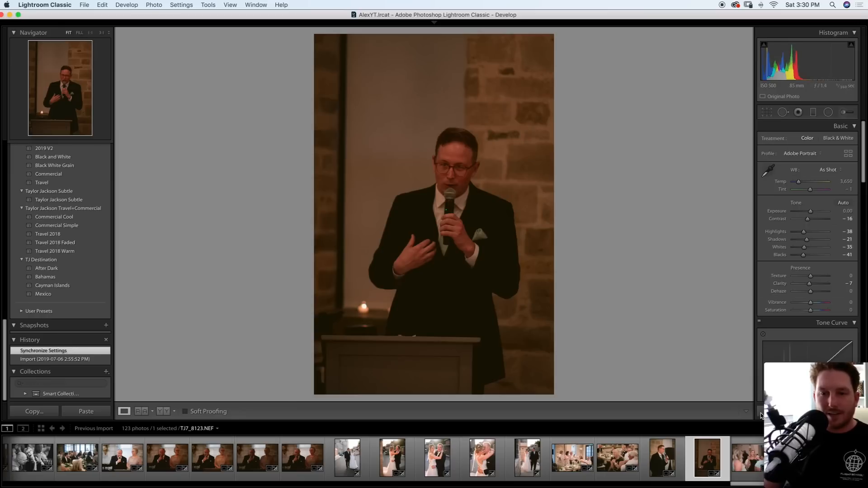
Paste the TJ7_8103.NEF settings onto TJ7_8123.NEF and delete the spot removal carried over beside the speaker's arm
{"action": "key", "text": "super+shift+v"}
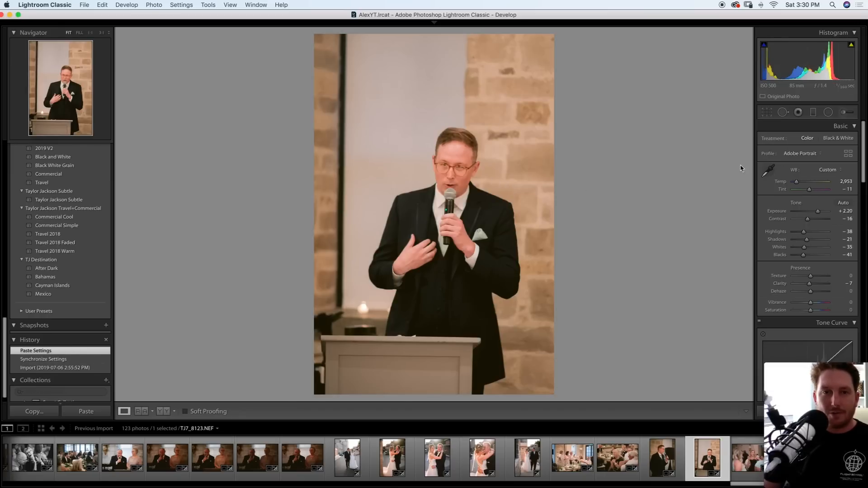
{"action": "left_click", "coordinate": [783, 113]}
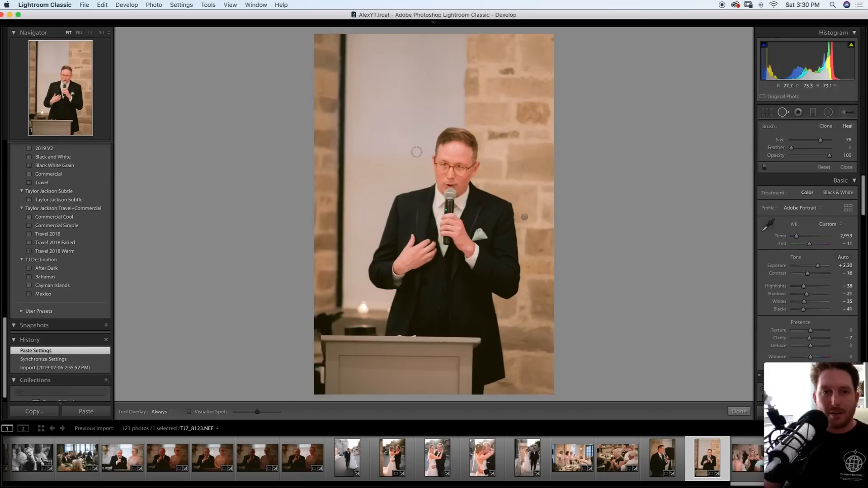
{"action": "left_click", "coordinate": [523, 220]}
{"action": "key", "text": "Delete"}
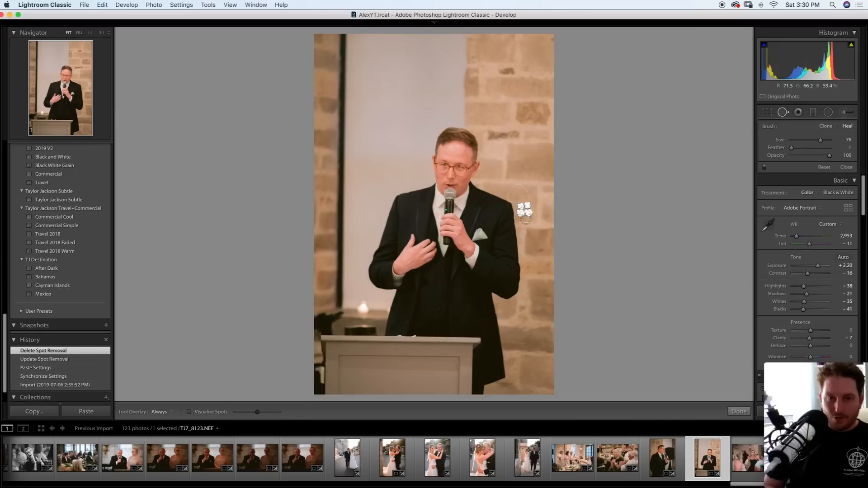
Set Exposure +2.00 on TJ7_8123.NEF and straighten it to an angle of −0.52
{"action": "left_click_drag", "start_coordinate": [817, 263], "coordinate": [816, 264]}
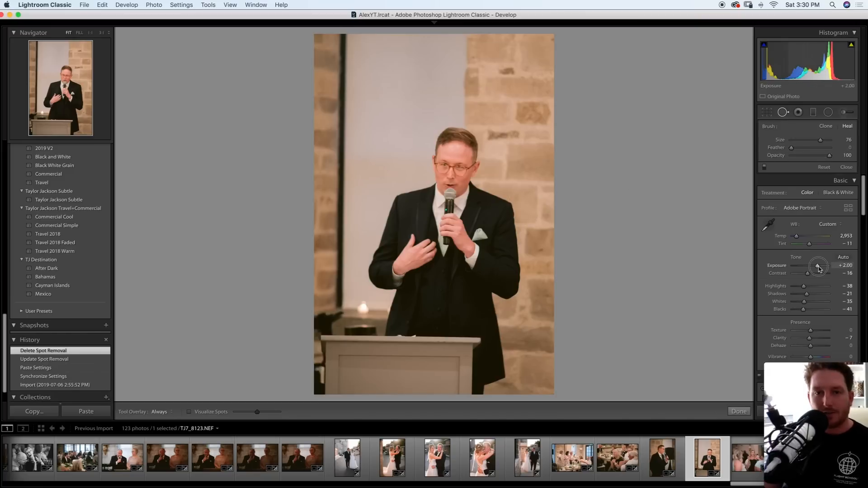
{"action": "key", "text": "r"}
{"action": "left_click_drag", "start_coordinate": [676, 151], "coordinate": [675, 149]}
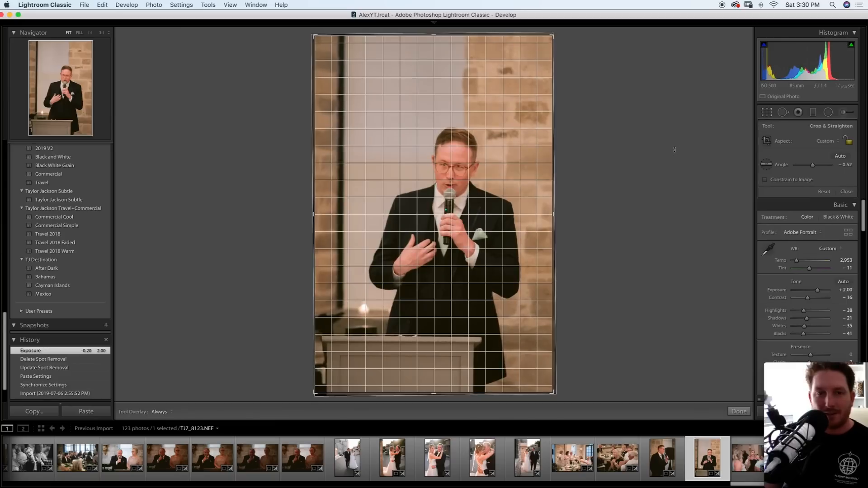
{"action": "key", "text": "r"}
Open TJ7_8252.NEF, set its Exposure to −0.15, and open the next photo
{"action": "key", "text": "Right"}
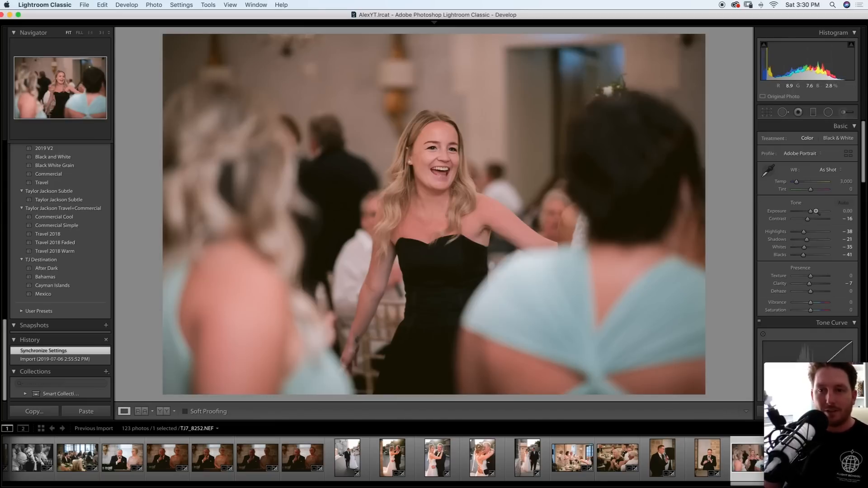
{"action": "left_click_drag", "start_coordinate": [816, 211], "coordinate": [805, 213]}
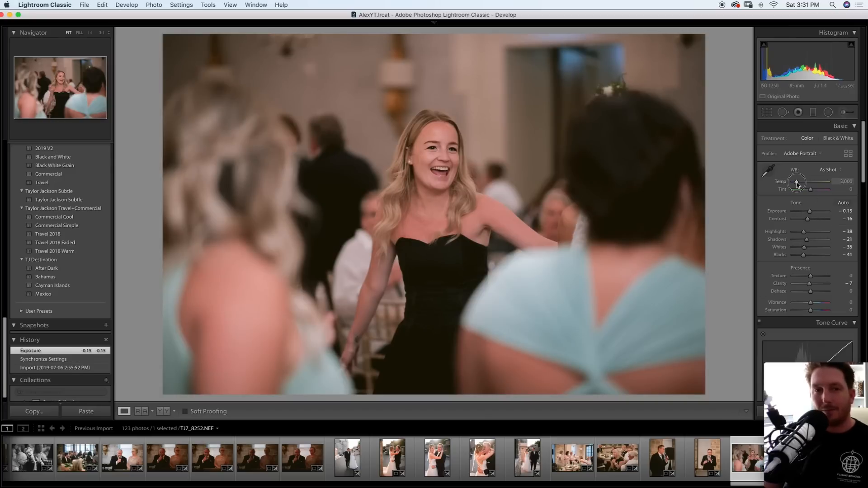
{"action": "key", "text": "Right"}
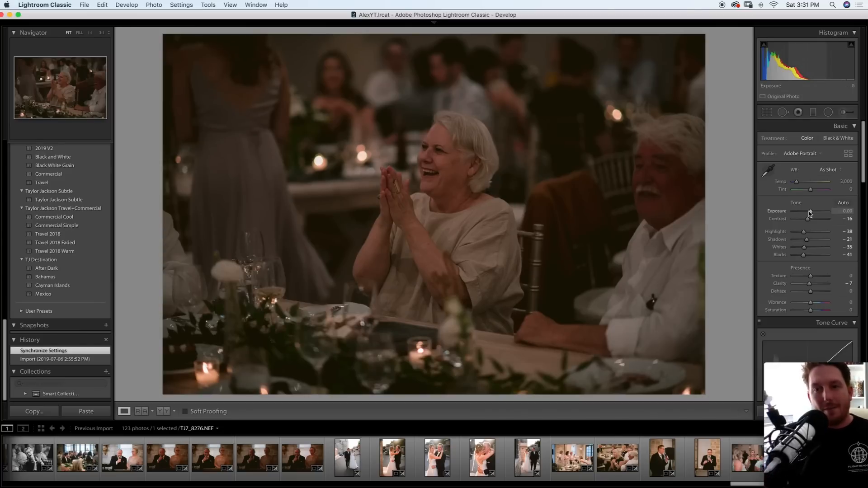
Sample TJ7_8276.NEF's white balance from the seated man's white shirt, set Exposure +1.55, and lower the Blacks slightly
{"action": "left_click_drag", "start_coordinate": [810, 214], "coordinate": [814, 215]}
{"action": "left_click_drag", "start_coordinate": [815, 214], "coordinate": [814, 214]}
{"action": "left_click", "coordinate": [768, 171]}
{"action": "left_click", "coordinate": [644, 256]}
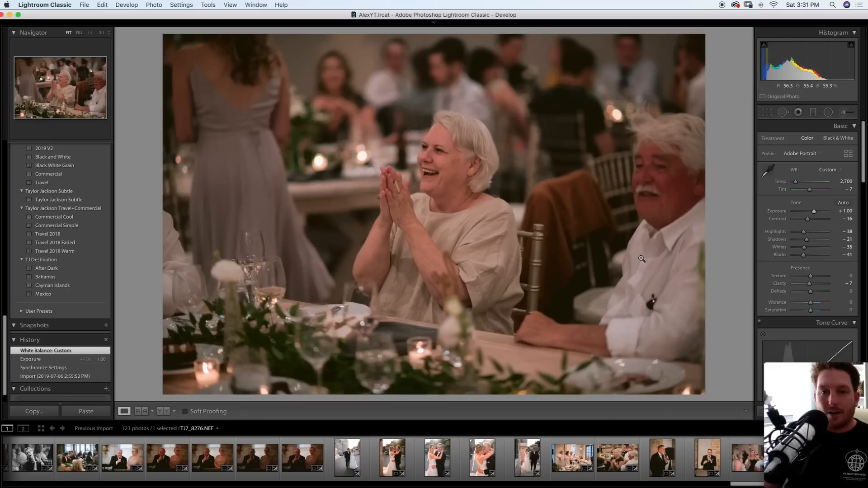
{"action": "left_click_drag", "start_coordinate": [814, 211], "coordinate": [816, 214]}
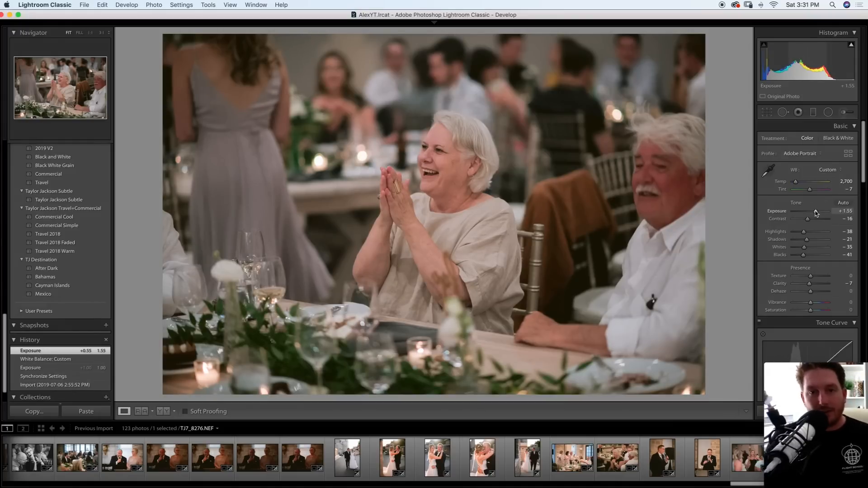
{"action": "left_click_drag", "start_coordinate": [804, 255], "coordinate": [801, 257]}
Open TJ7_8320.NEF and set Exposure +1.40 and Blacks −51
{"action": "key", "text": "Right"}
{"action": "left_click_drag", "start_coordinate": [813, 214], "coordinate": [816, 214]}
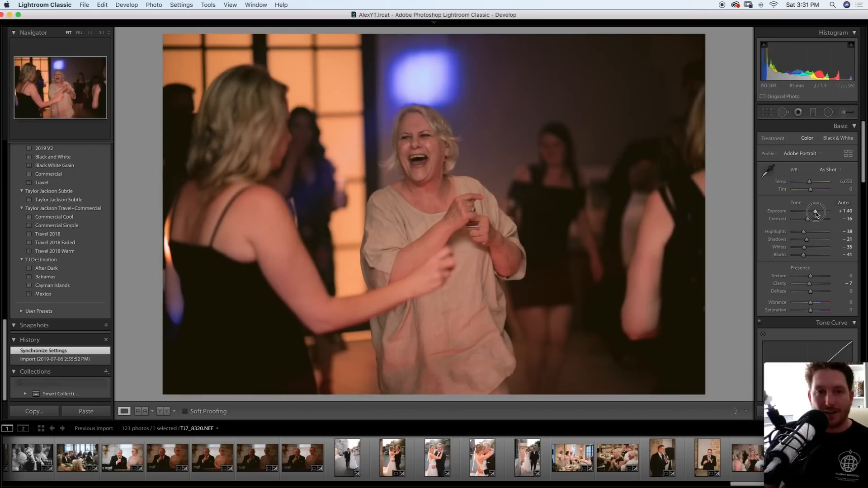
{"action": "left_click_drag", "start_coordinate": [805, 255], "coordinate": [802, 255]}
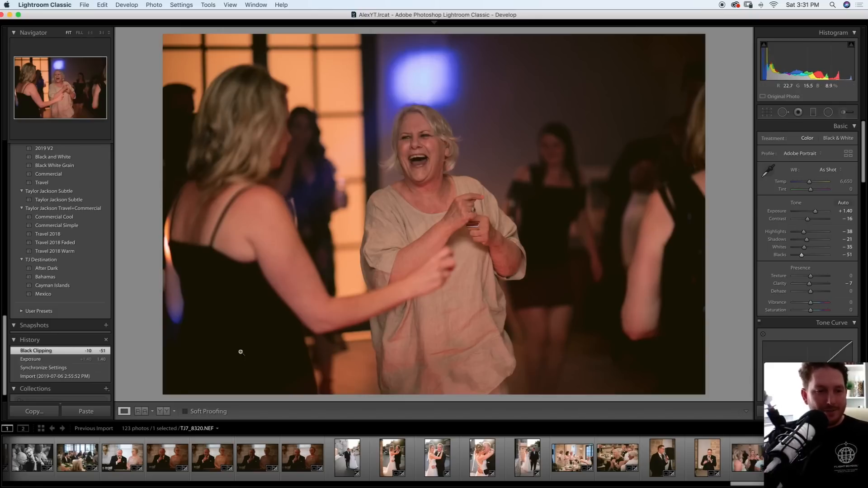
Reopen the black-and-white TJ7_7926.NEF with its Exposure at +2.55, and open the Elora Mill building photo TJ9_3069.NEF near the set's start
{"action": "left_click", "coordinate": [21, 466]}
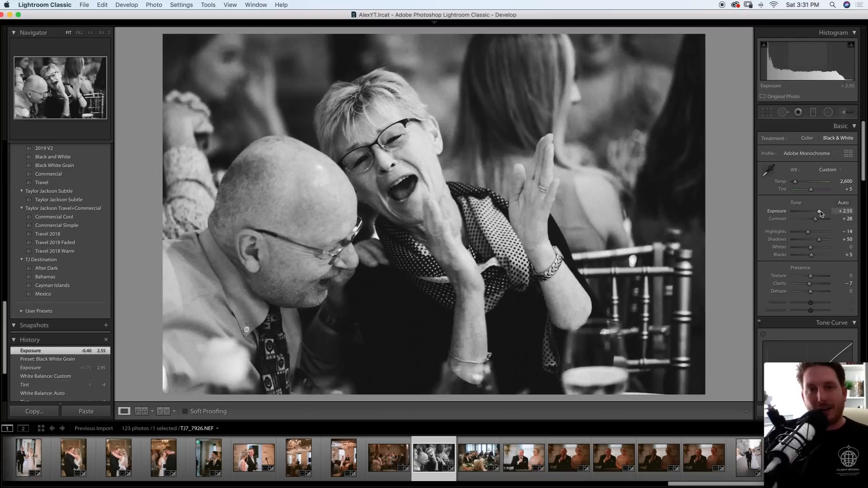
{"action": "scroll", "coordinate": [318, 462], "scroll_direction": "left", "scroll_amount": 5}
{"action": "scroll", "coordinate": [318, 462], "scroll_direction": "left", "scroll_amount": 10}
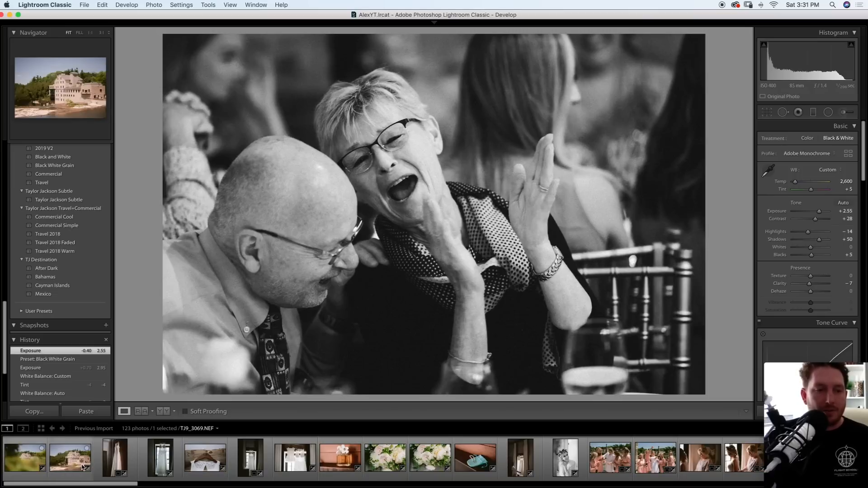
{"action": "left_click", "coordinate": [72, 468]}
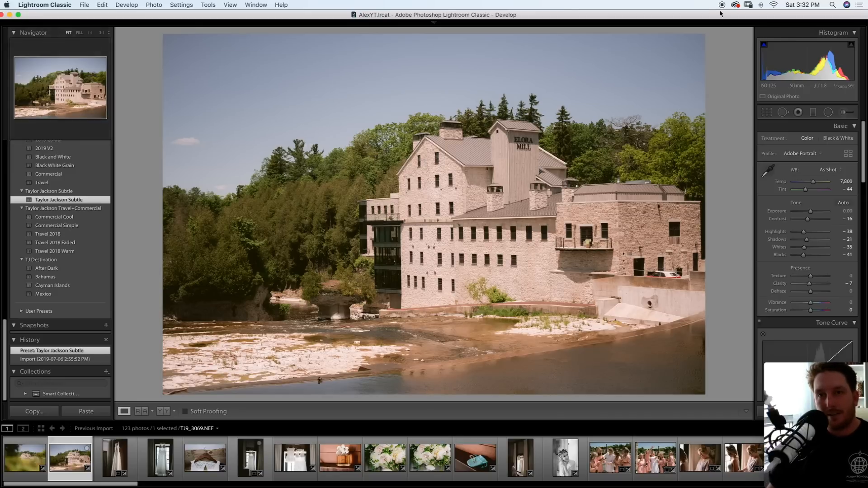
{"action": "mouse_move", "coordinate": [722, 8]}
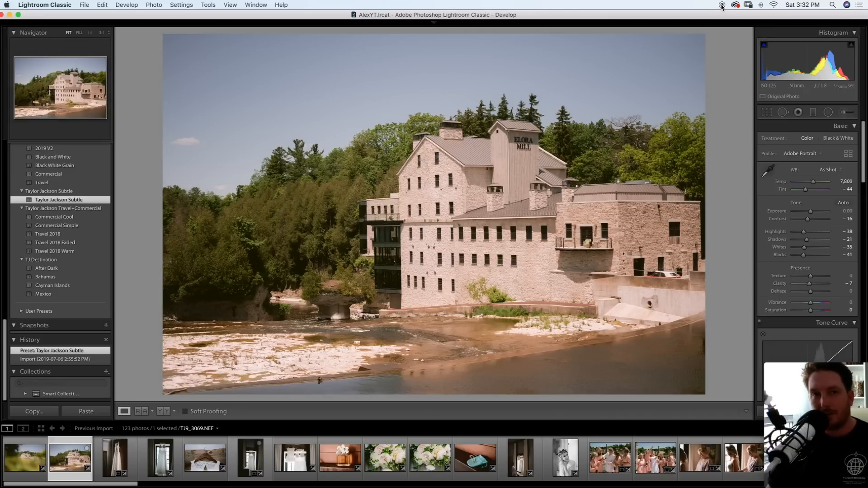